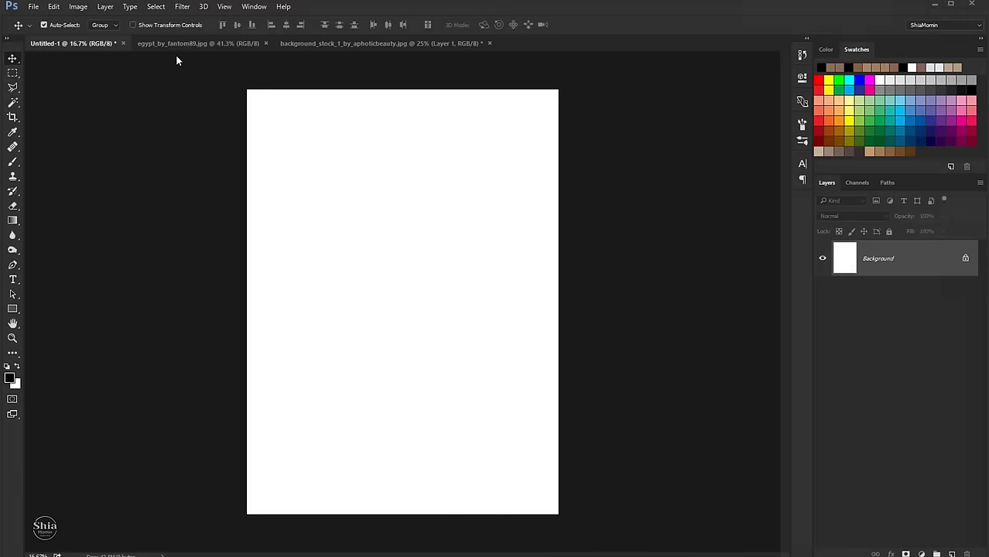
Drag the egypt desert photo into Untitled-1 and scale it to about 242% across the width.
left_click(182, 43)
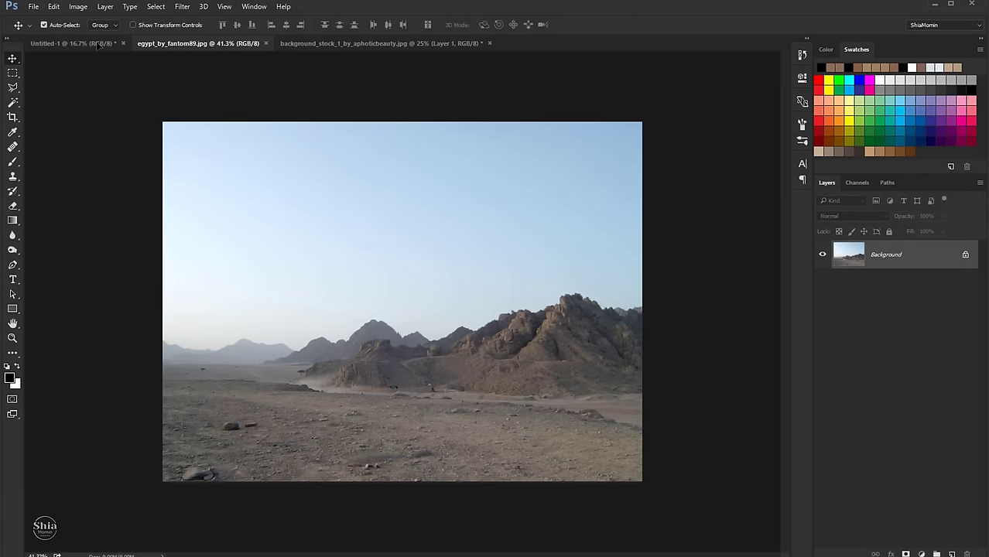
left_click_drag(98, 44, 324, 249)
scroll(393, 223, "down", 1)
key("ctrl+t")
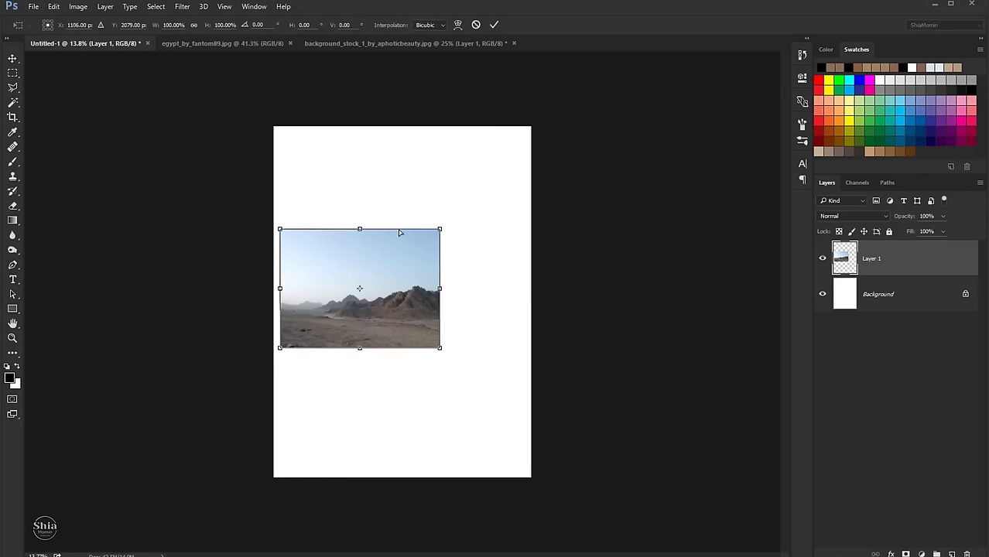
mouse_move(400, 232)
left_mouse_down()
mouse_move(449, 281)
mouse_move(574, 151)
left_mouse_up()
mouse_move(464, 283)
left_mouse_down()
mouse_move(447, 277)
mouse_move(448, 264)
left_mouse_up()
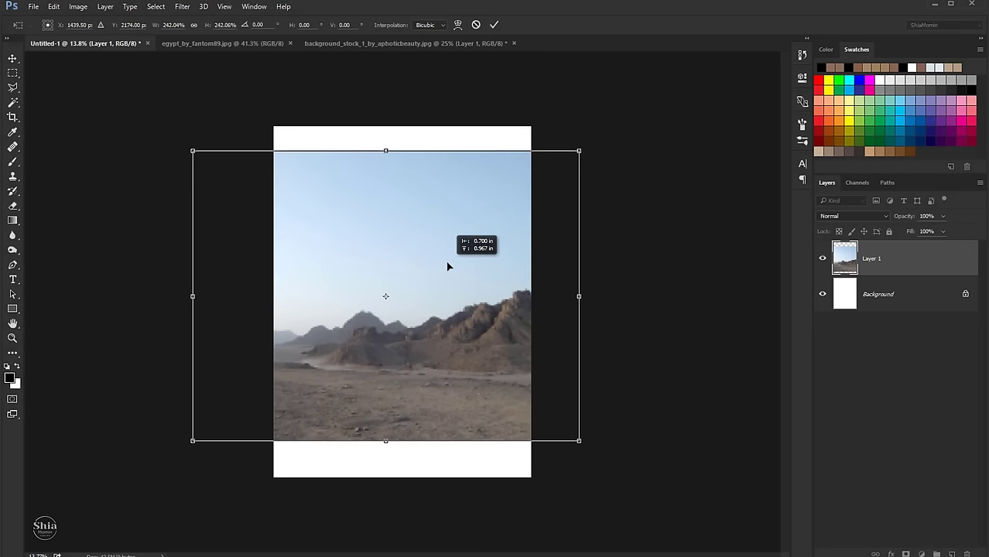
left_click(493, 26)
left_click_drag(433, 326, 425, 328)
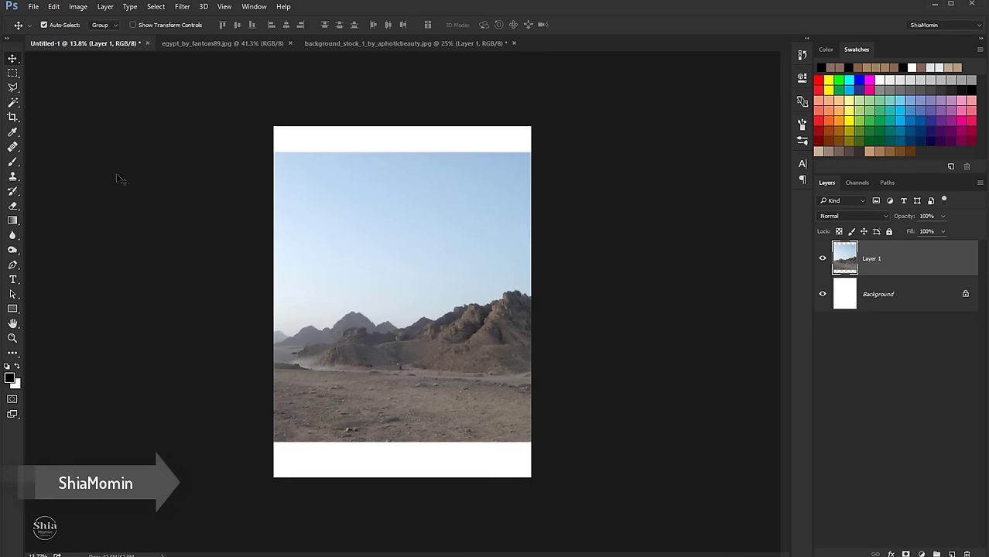
Copy a thin strip of ground near the bottom onto its own layer with Layer Via Copy.
key("m")
left_click_drag(271, 407, 542, 444)
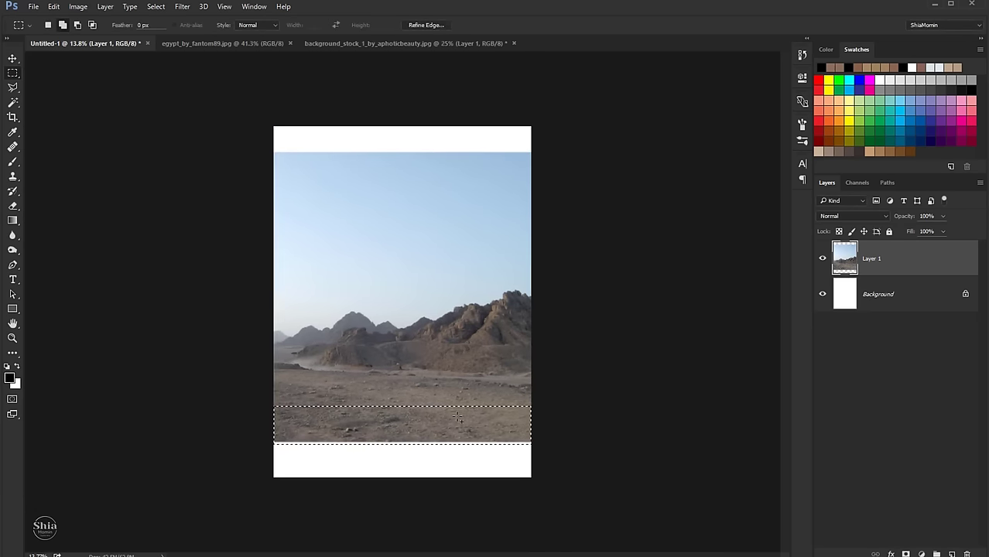
right_click(445, 177)
left_click(494, 269)
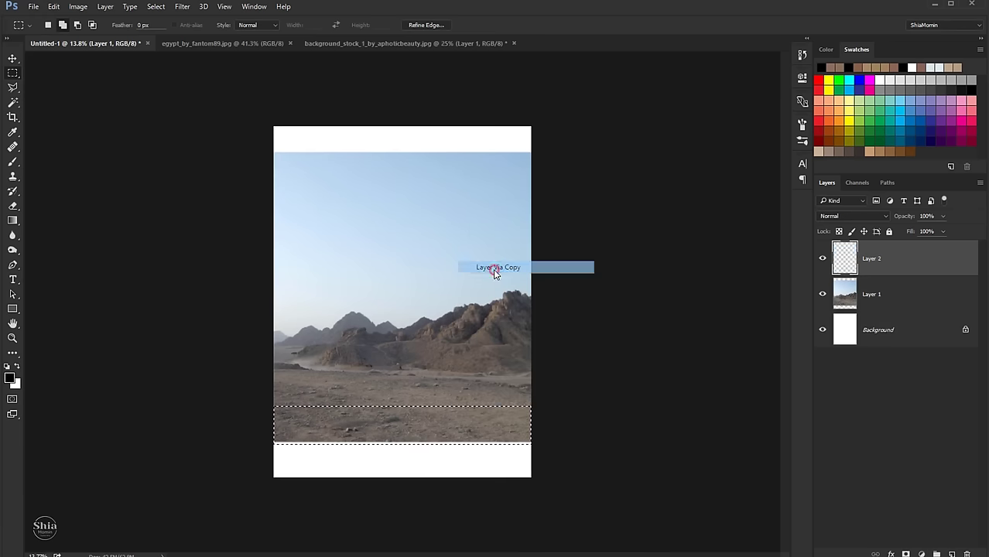
Move the ground strip down and stretch it to the canvas bottom edge.
left_click(14, 59)
key("ctrl+t")
left_click_drag(458, 432, 464, 448)
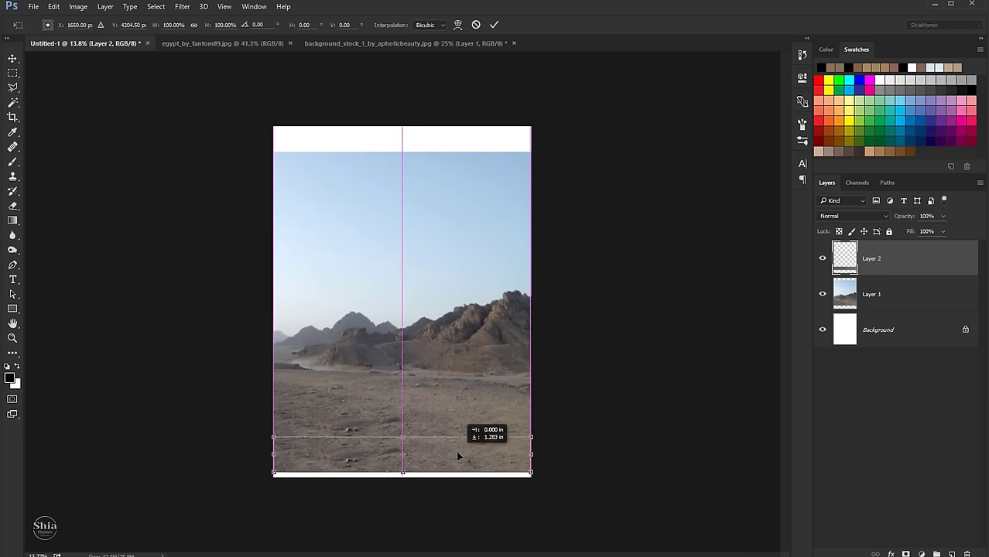
left_click(494, 25)
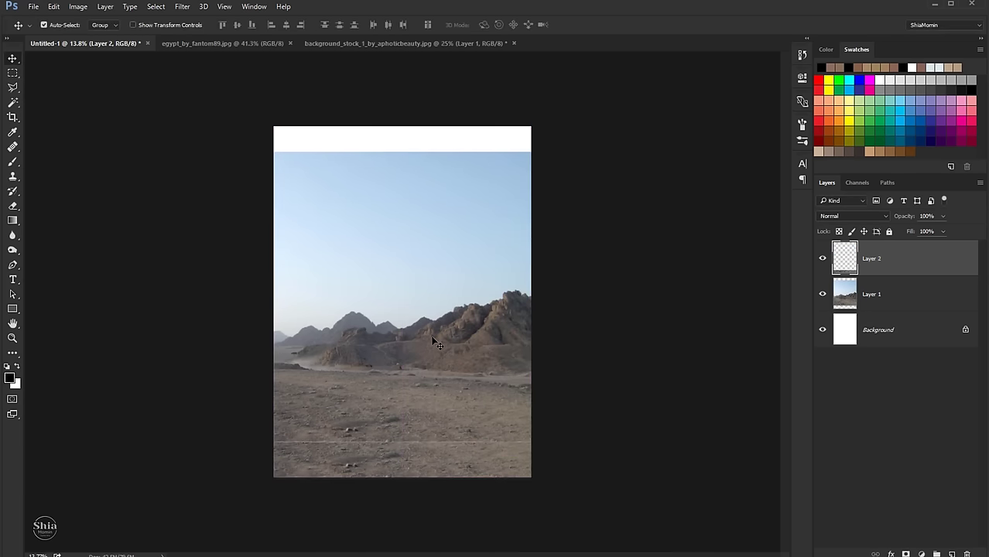
key("ctrl+t")
left_click_drag(405, 442, 403, 421)
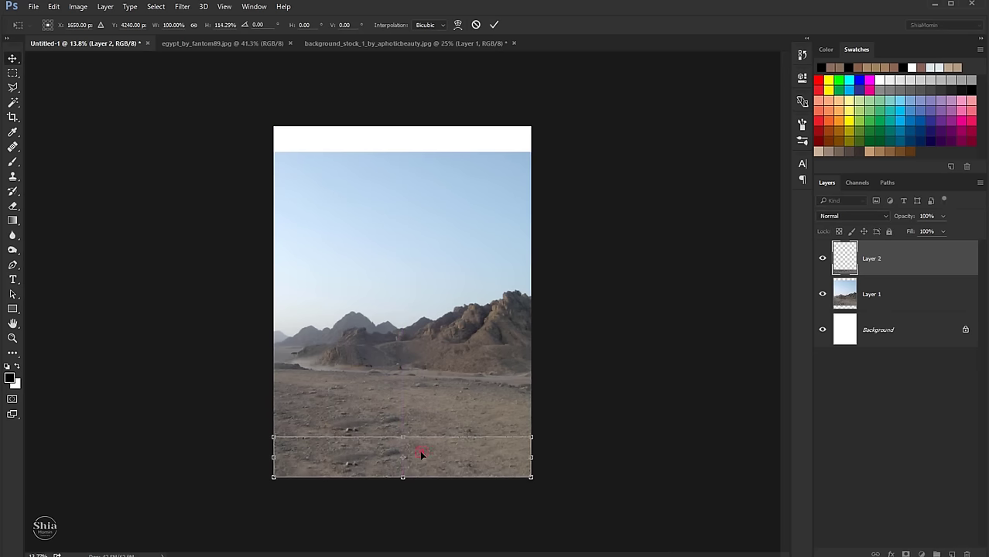
key("Return")
Select the ground strip and desert photo layers and merge them into Layer 2.
key("ctrl+plus")
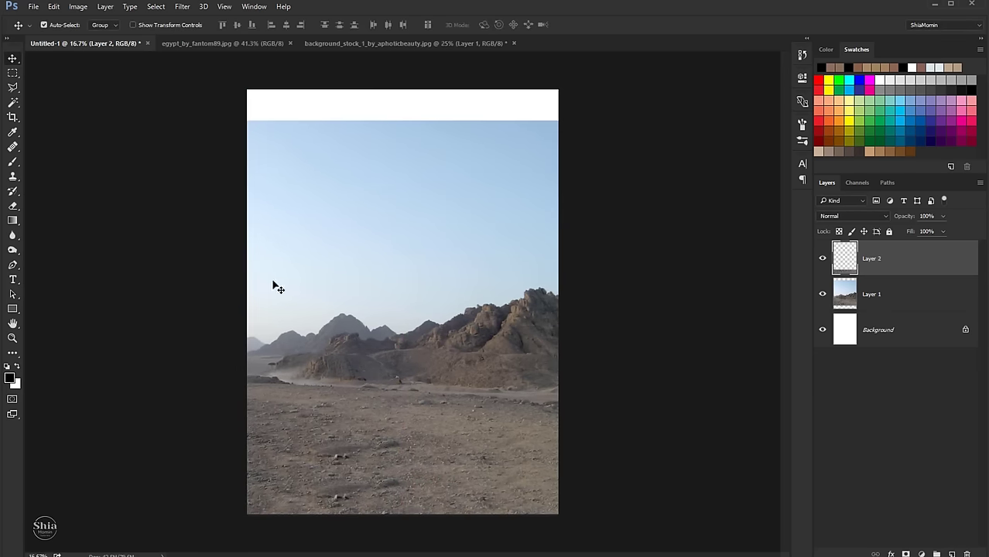
left_click(822, 260)
left_click(866, 296, "ctrl")
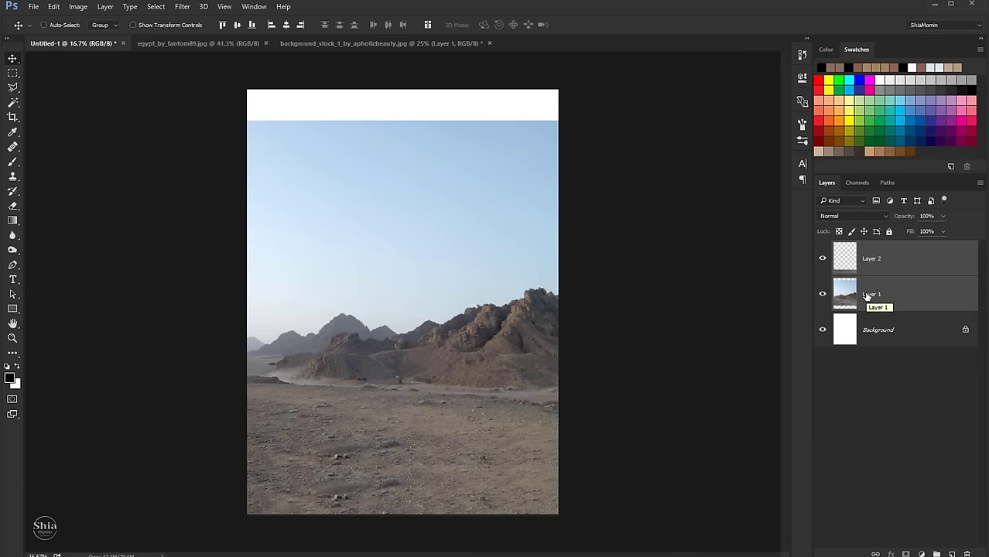
key("ctrl+e")
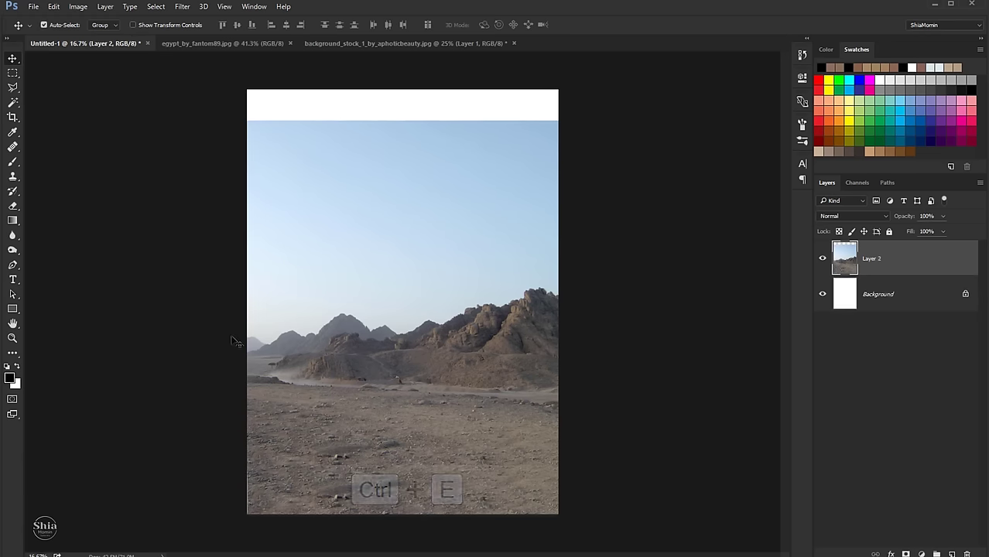
Heal the seam and a nearby patch in the stretched ground near the bottom.
left_click(13, 148)
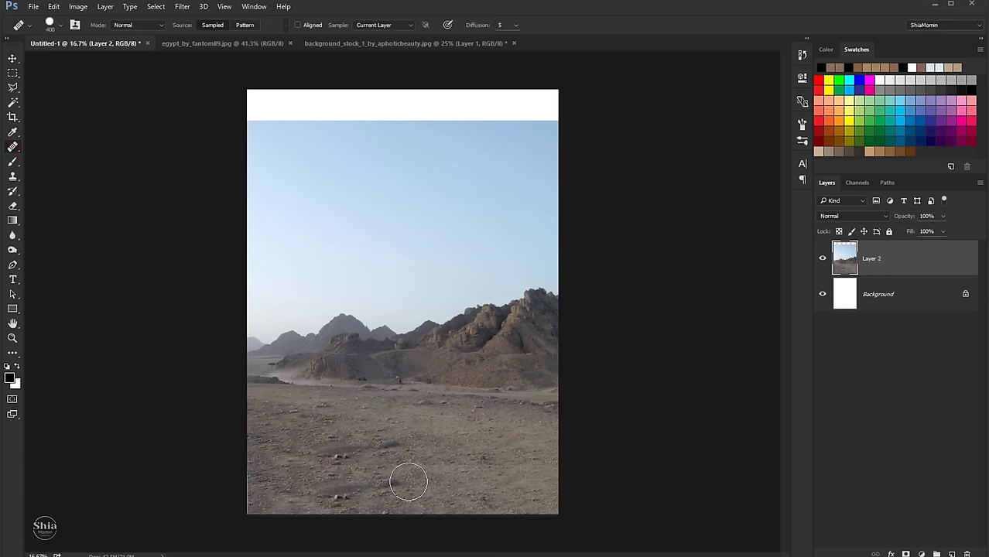
left_click_drag(409, 482, 459, 490)
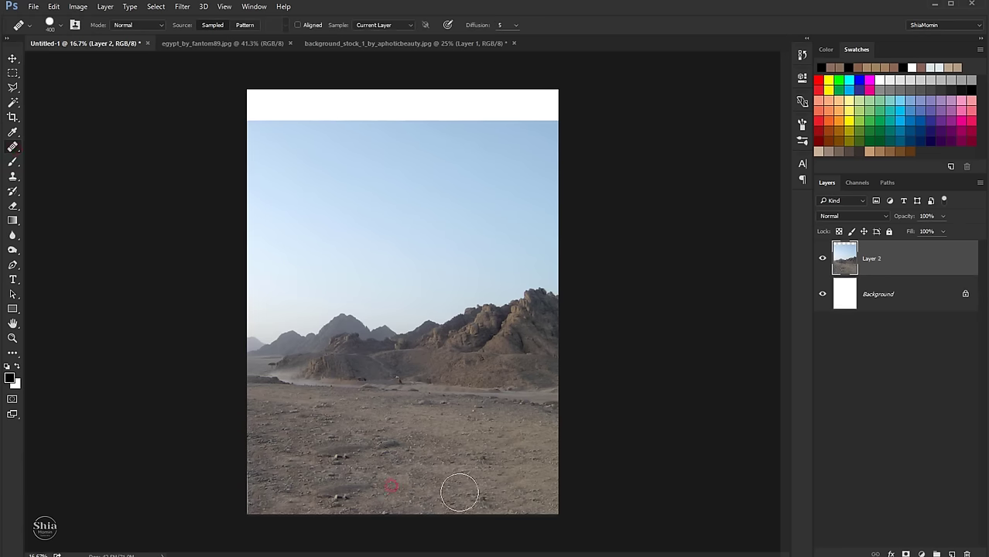
left_click(342, 480)
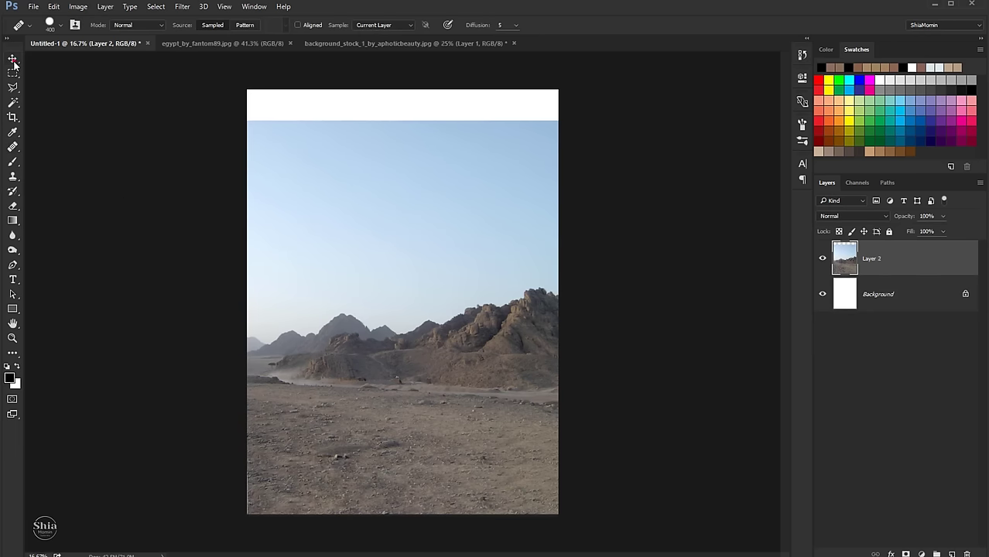
key("v")
scroll(464, 249, "down", 1)
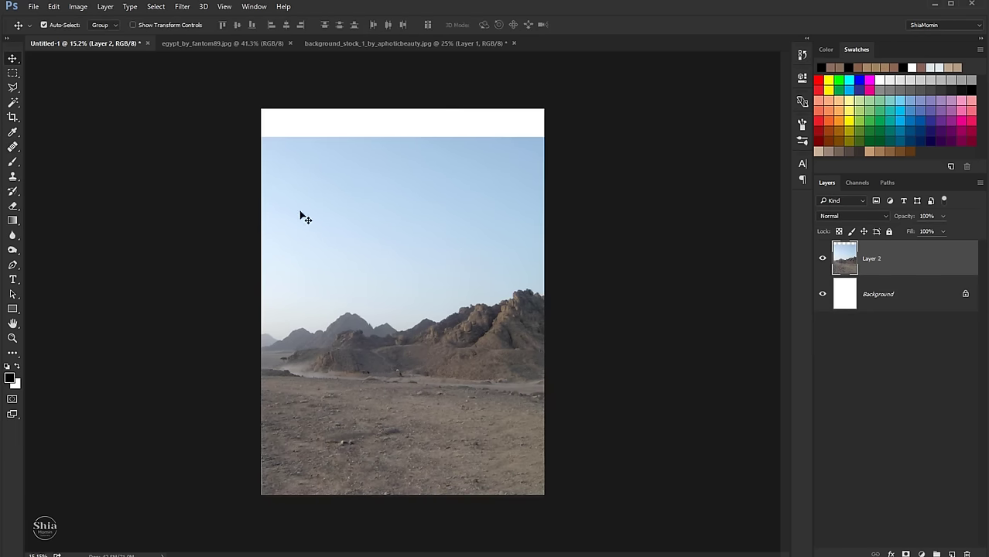
Quick-select the sky, add a layer mask and invert it to hide the sky.
left_click(12, 103)
right_click(13, 103)
left_click(58, 101)
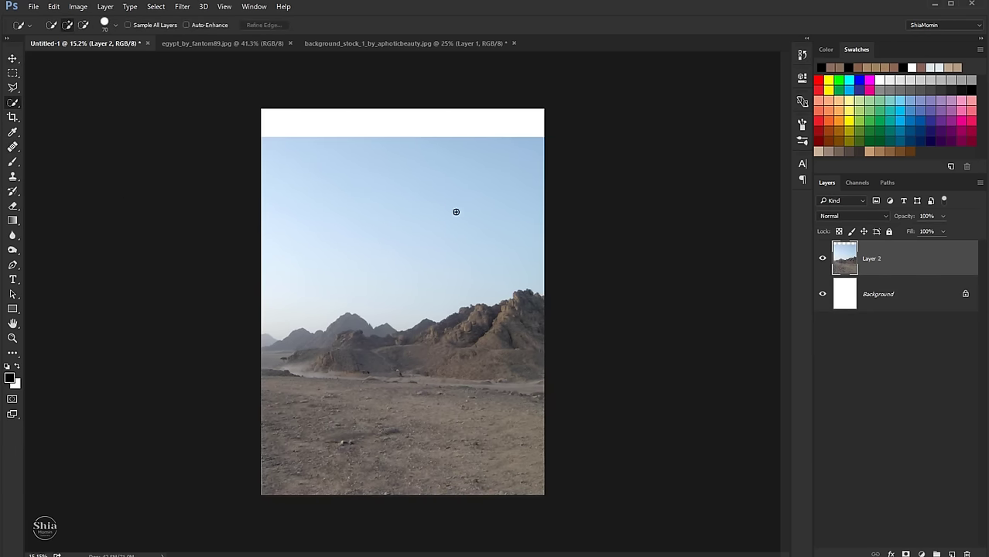
left_click_drag(454, 209, 452, 232)
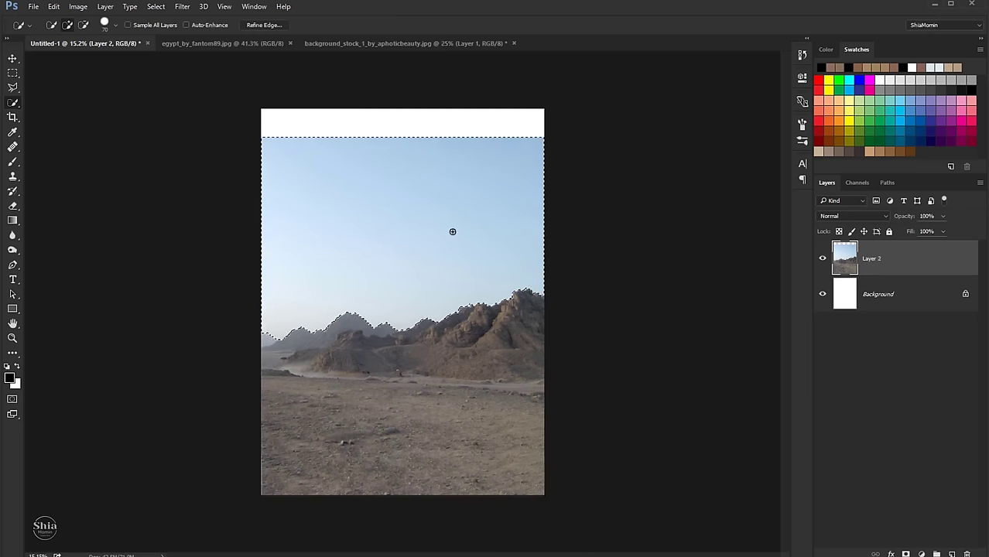
left_click(905, 554)
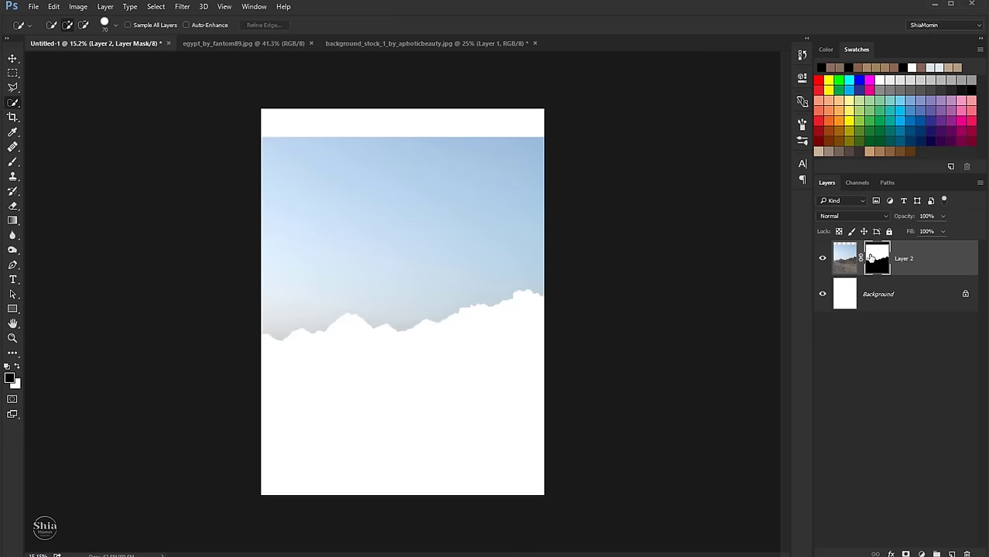
key("ctrl+i")
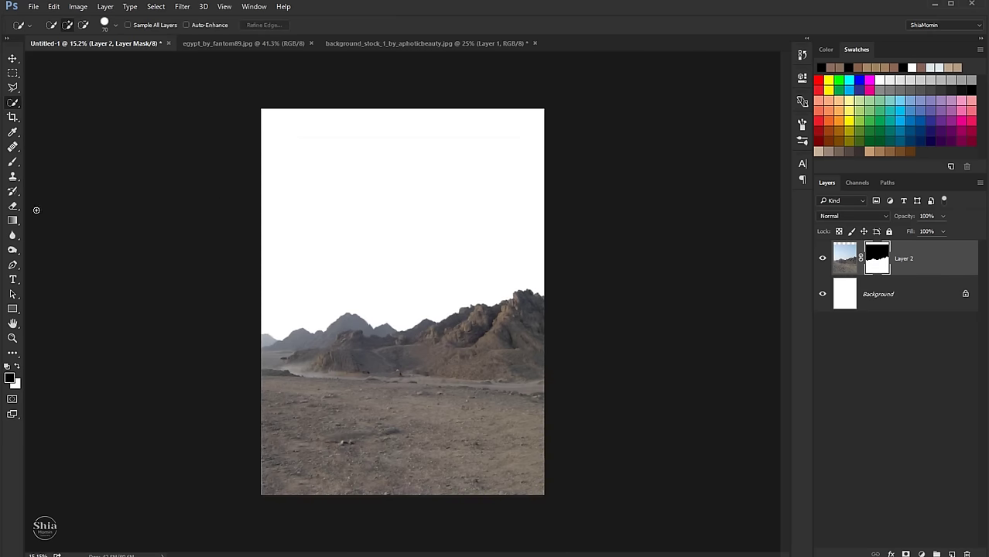
Erase the leftover sky strip along the top edge on the mask with higher flow.
key("e")
left_click_drag(205, 41, 208, 41)
left_click(268, 25)
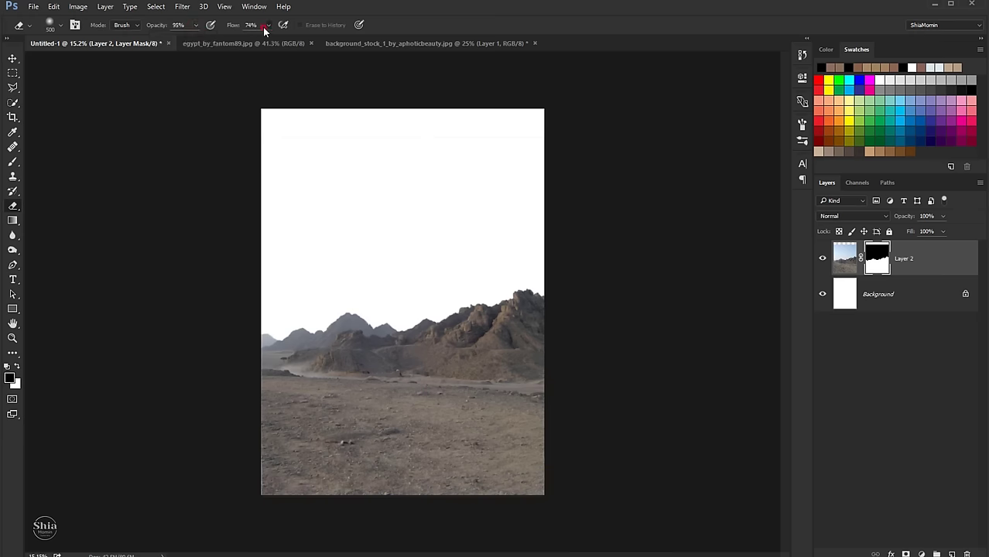
left_click_drag(269, 39, 280, 38)
left_click_drag(356, 143, 274, 143)
left_click(848, 265)
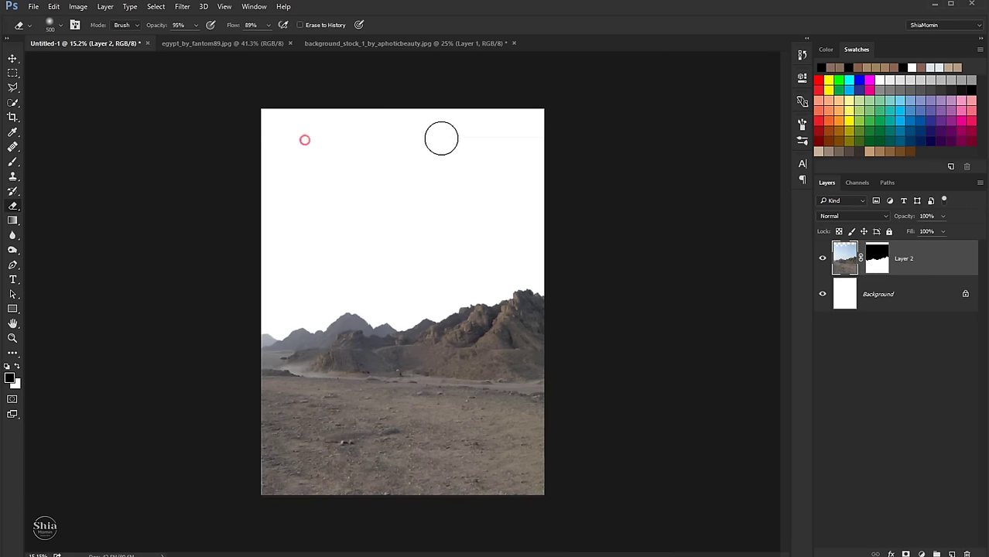
left_click(14, 60)
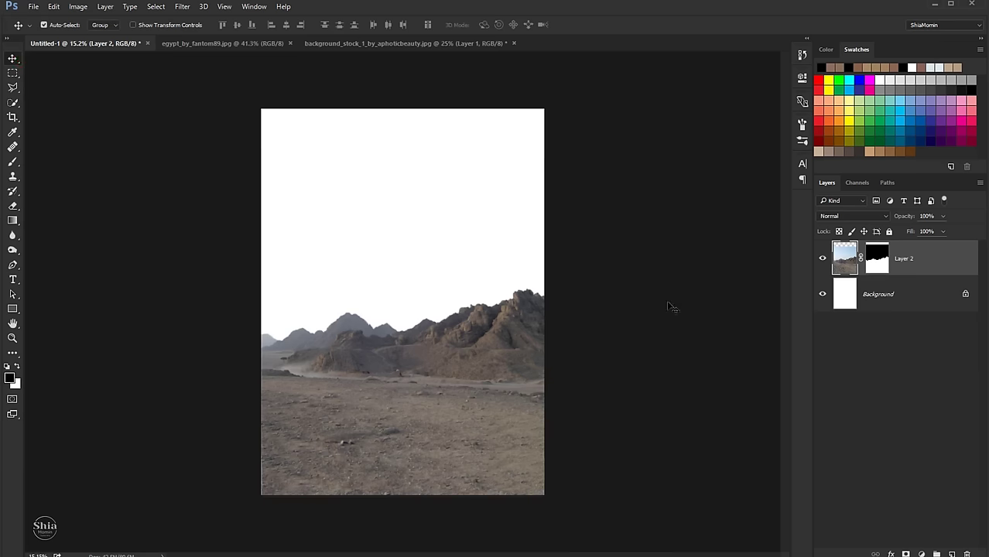
Widen the desert layer's bottom in perspective and squash it slightly from the top.
key("ctrl+t")
right_click(504, 315)
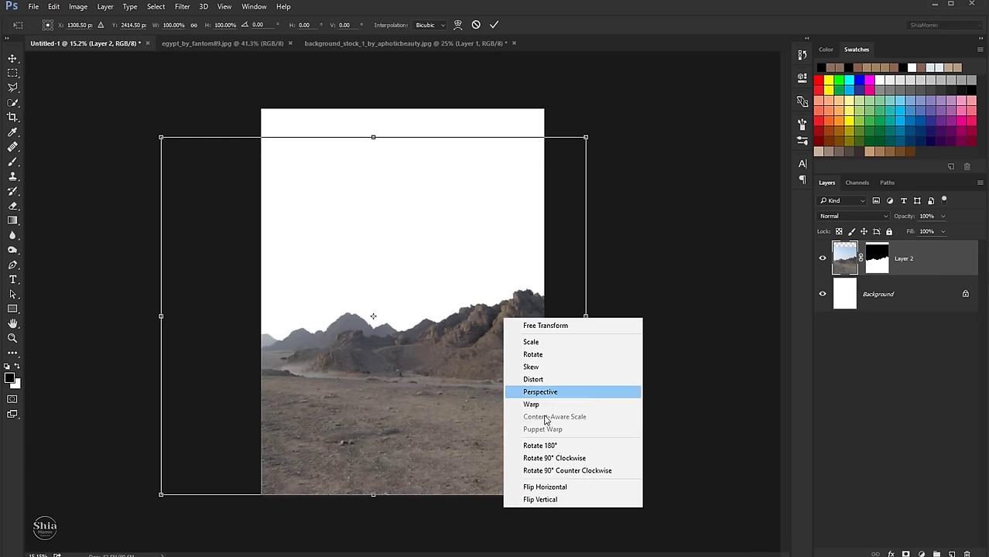
left_click(526, 389)
left_click_drag(585, 495, 601, 495)
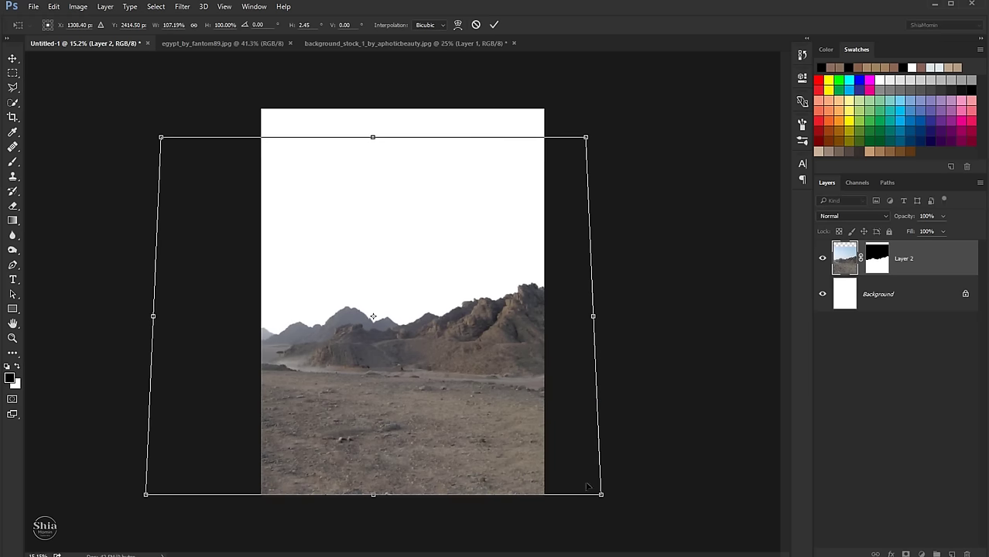
right_click(434, 254)
left_click(458, 280)
left_click_drag(373, 138, 373, 151)
key("Return")
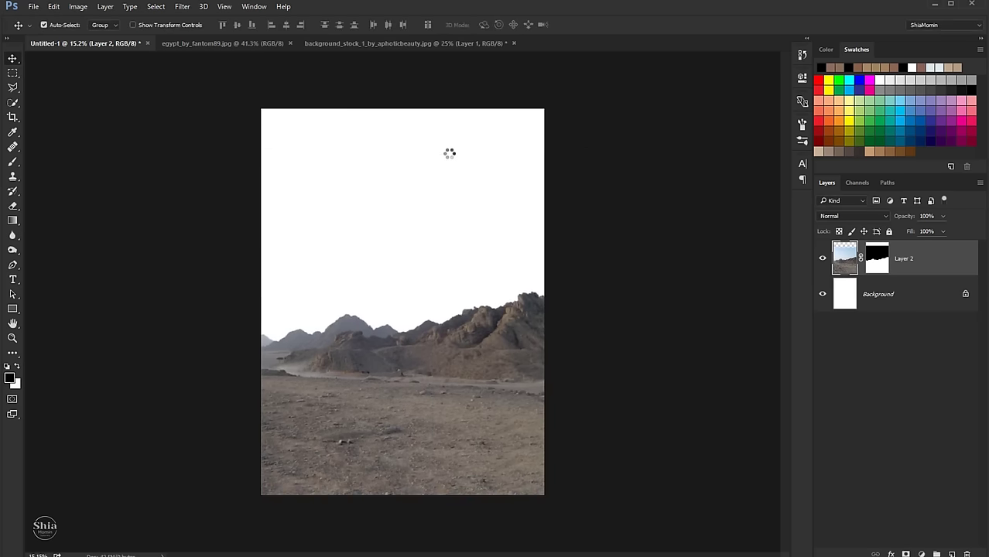
left_click(276, 44)
Close the egypt photo and drag the road-and-field photo into the composite.
left_click(289, 43)
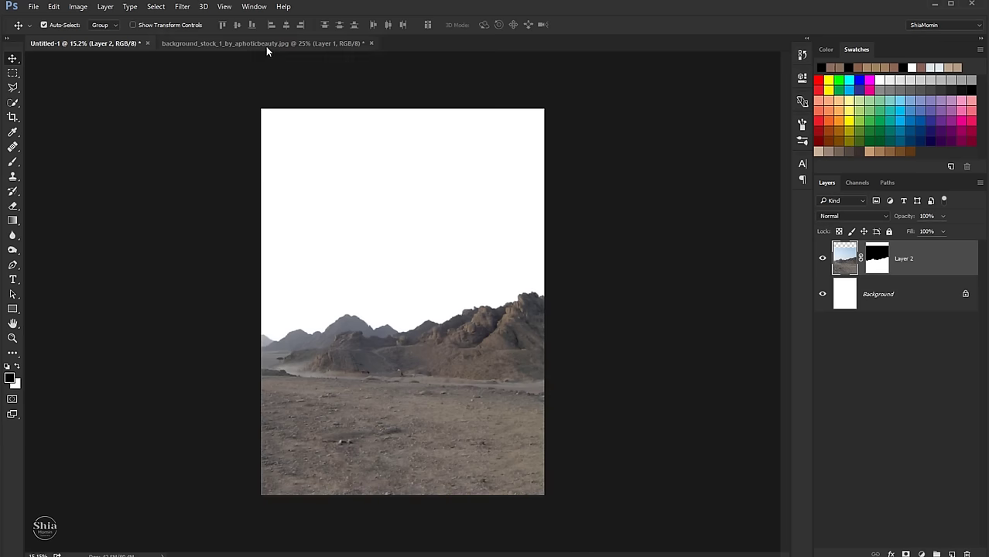
left_click(265, 44)
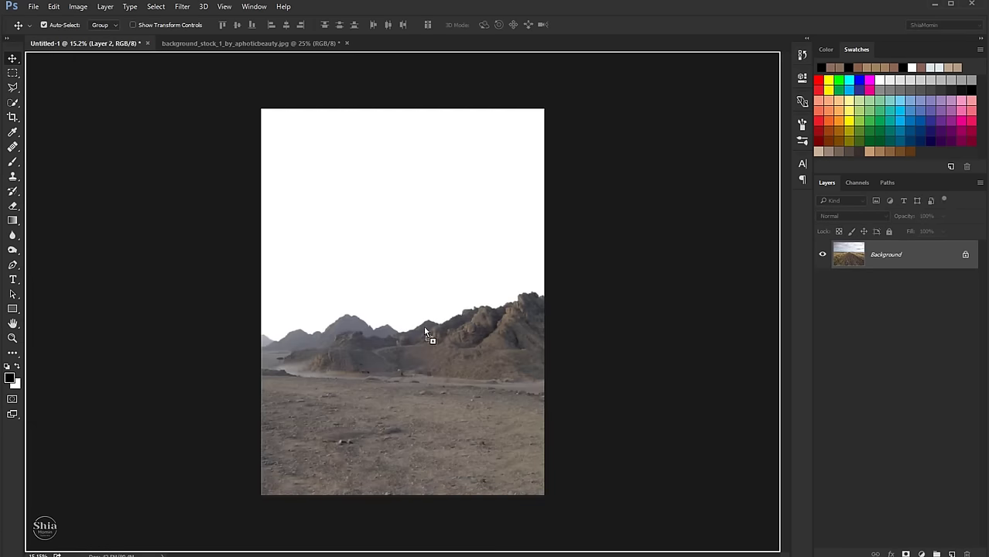
mouse_move(117, 47)
left_mouse_down()
mouse_move(423, 326)
mouse_move(430, 393)
left_mouse_up()
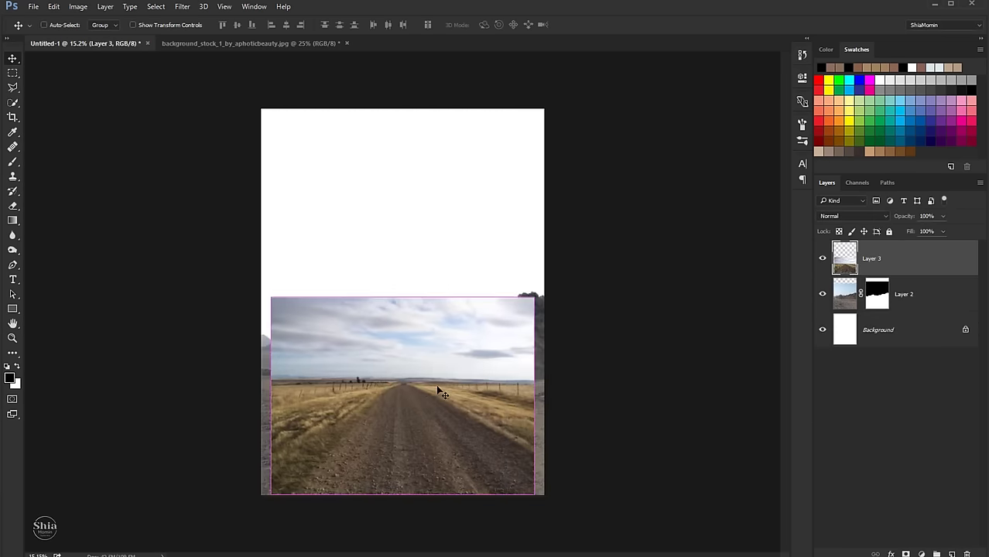
Scale Layer 3 to 107.42% to fill the canvas width and add a white layer mask.
key("ctrl+t")
left_click_drag(532, 297, 544, 288)
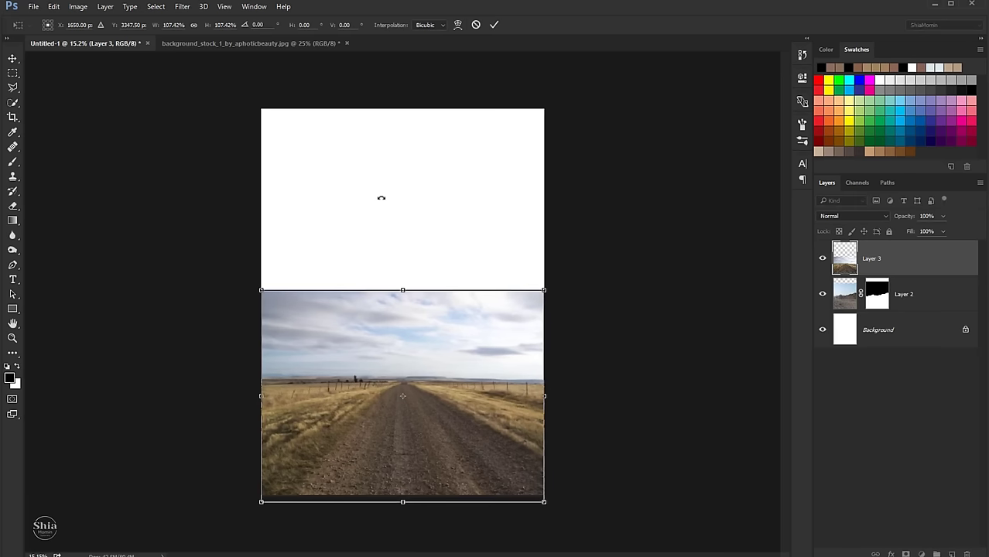
left_click(492, 26)
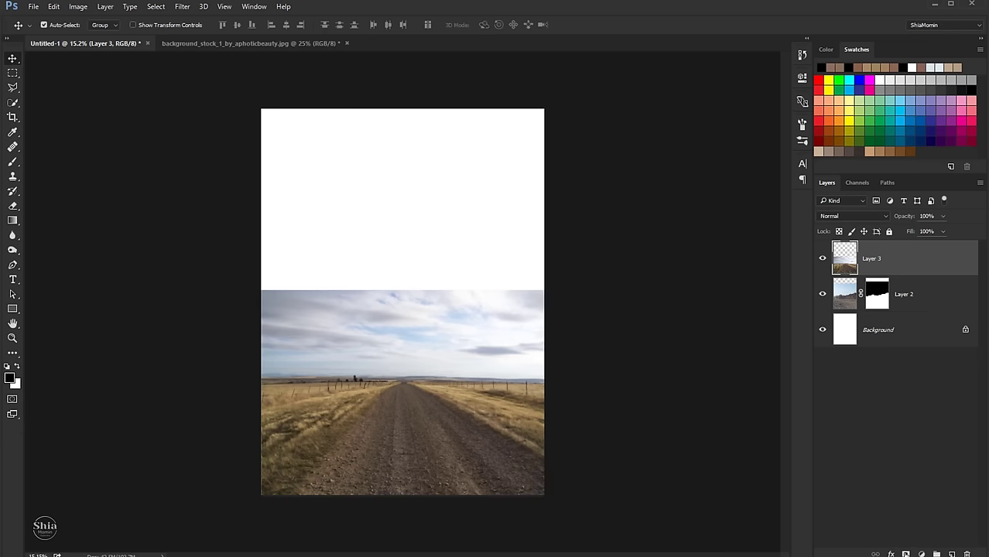
left_click(905, 554)
left_click(15, 161)
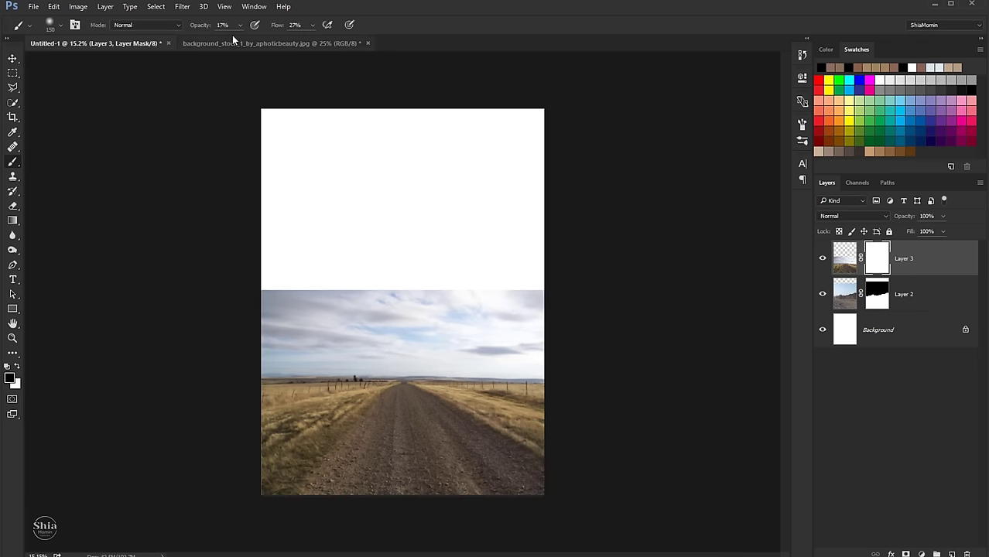
Set the brush to about 37% flow and enlarge its size.
left_click_drag(310, 28, 317, 43)
right_click(355, 360)
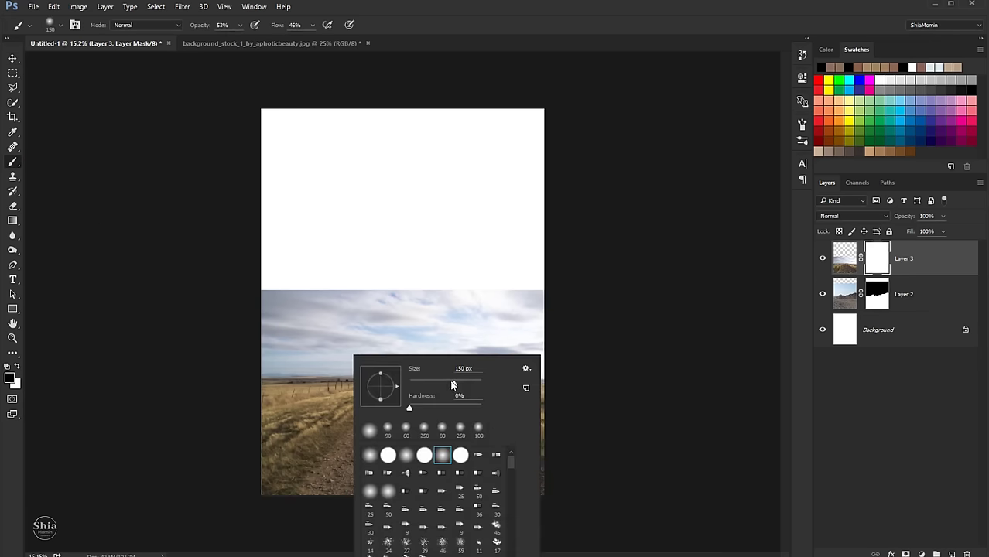
key("Return")
right_click(387, 284)
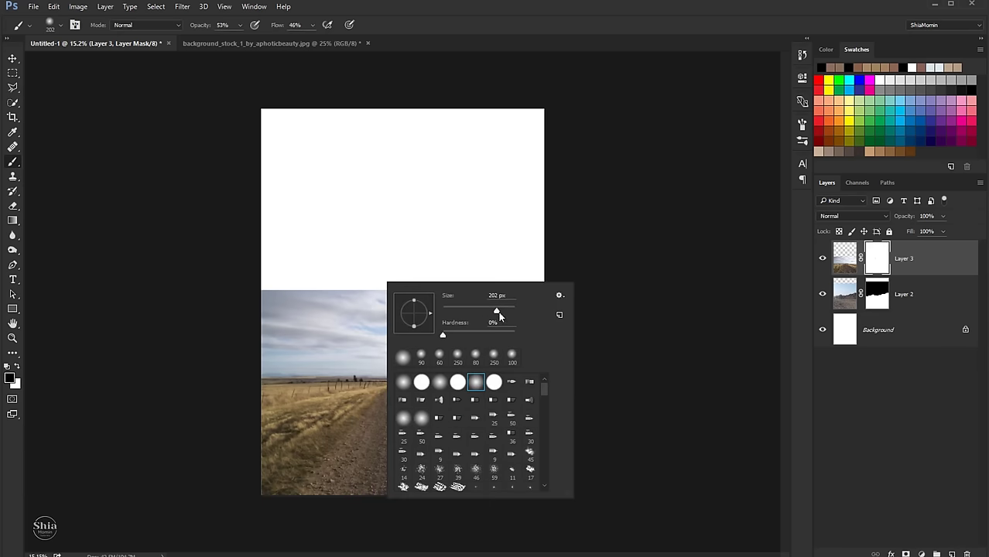
left_click_drag(498, 311, 503, 311)
key("Return")
Paint Layer 3's mask to blend the horizon, mountains, lower-left grass and right-side fog.
mouse_move(300, 295)
left_mouse_down()
mouse_move(417, 295)
mouse_move(346, 310)
mouse_move(279, 294)
mouse_move(468, 281)
mouse_move(373, 294)
mouse_move(547, 288)
left_mouse_up()
mouse_move(234, 320)
left_mouse_down()
mouse_move(344, 342)
mouse_move(592, 320)
mouse_move(505, 359)
mouse_move(208, 377)
mouse_move(424, 365)
left_mouse_up()
mouse_move(281, 380)
left_mouse_down()
mouse_move(253, 392)
mouse_move(342, 375)
mouse_move(255, 450)
left_mouse_up()
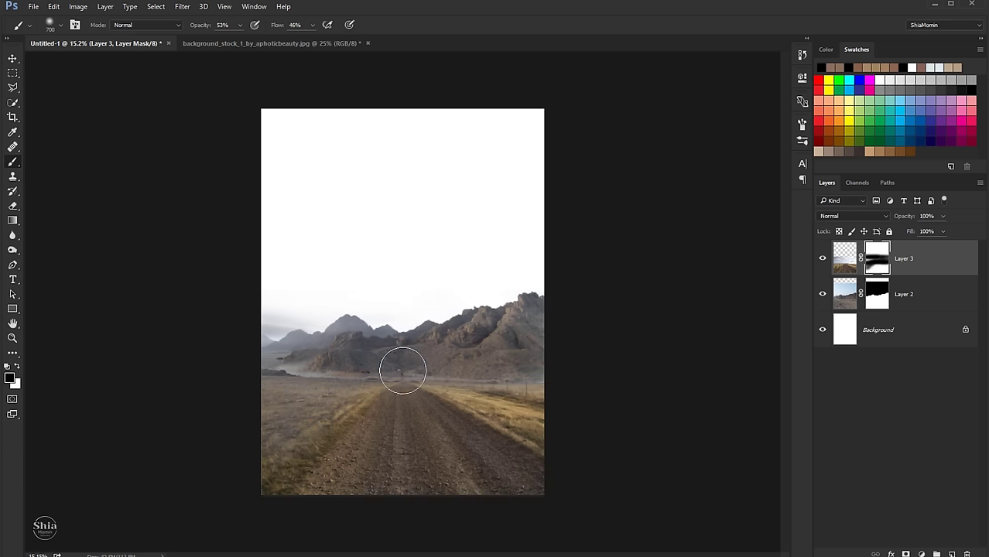
mouse_move(465, 365)
left_mouse_down()
mouse_move(556, 402)
mouse_move(453, 365)
mouse_move(572, 436)
mouse_move(439, 354)
mouse_move(563, 437)
mouse_move(459, 375)
mouse_move(518, 401)
mouse_move(342, 357)
mouse_move(356, 392)
mouse_move(333, 405)
left_mouse_up()
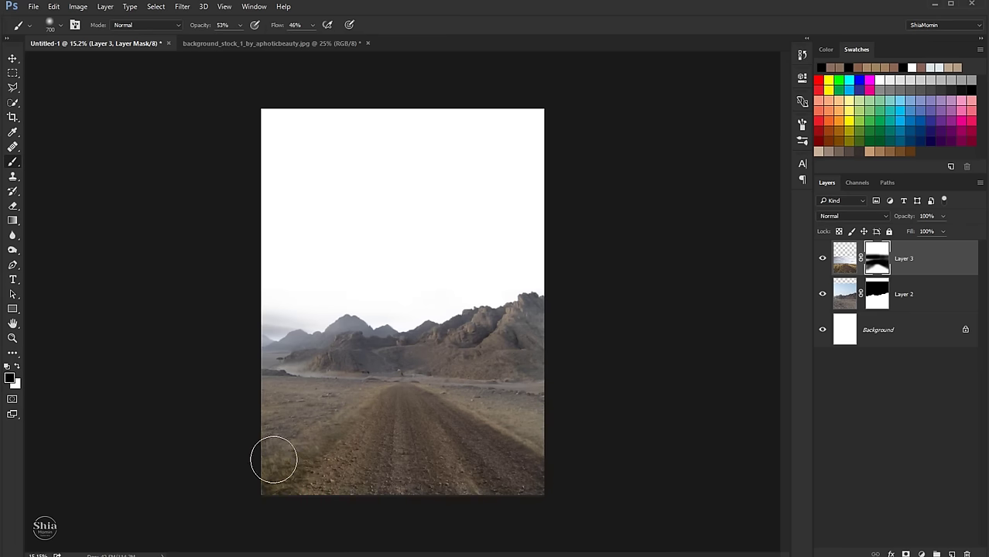
scroll(277, 454, "up", 2)
left_click_drag(314, 441, 316, 375)
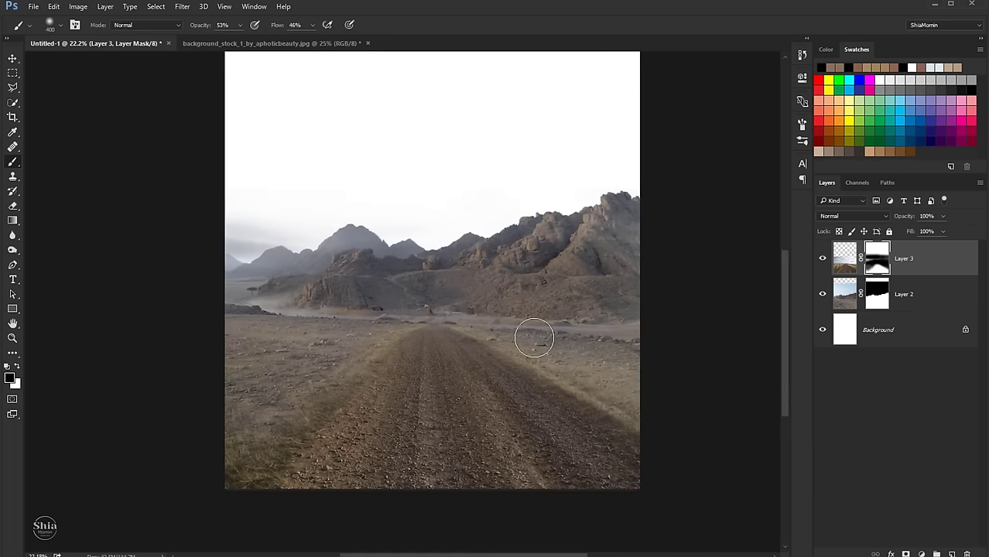
key("bracketright")
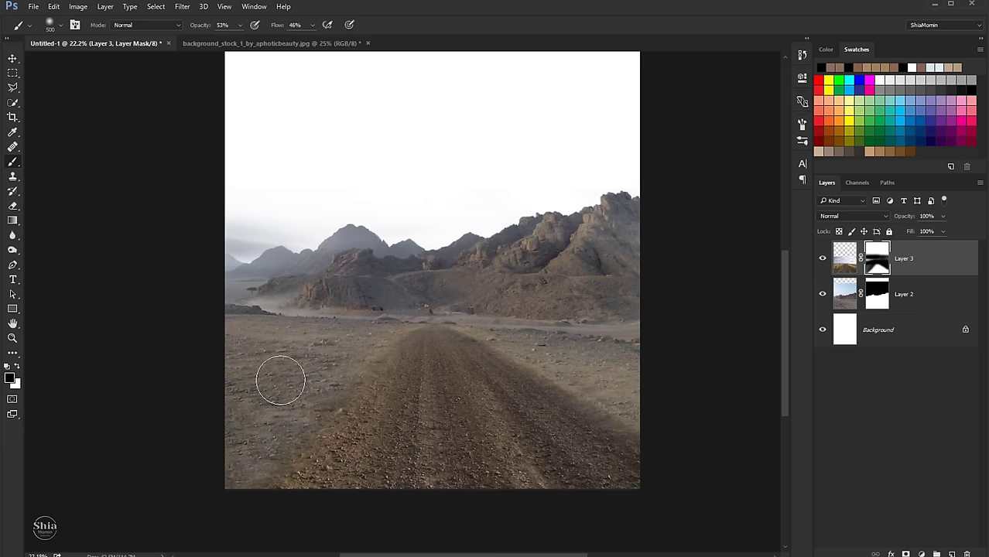
Lower Layer 3's opacity to 89% and toggle Layer 2 to check the blend.
left_click(930, 232)
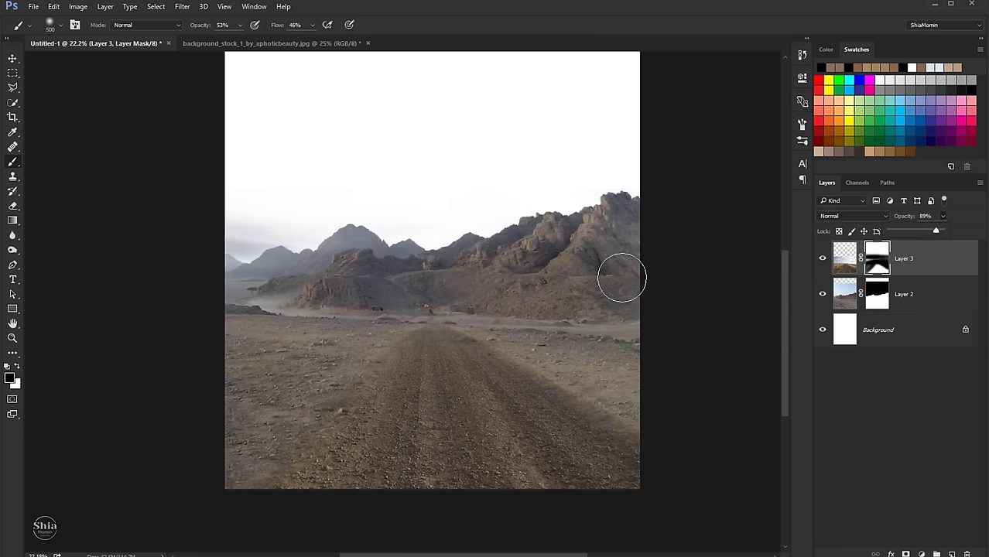
scroll(585, 310, "down", 2)
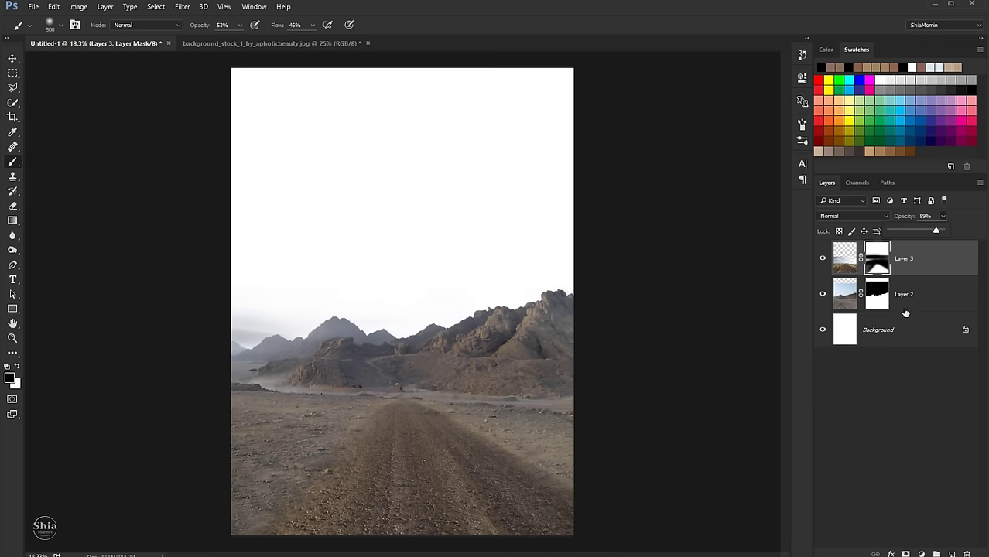
left_click(908, 308)
left_click(822, 296)
left_click(820, 297)
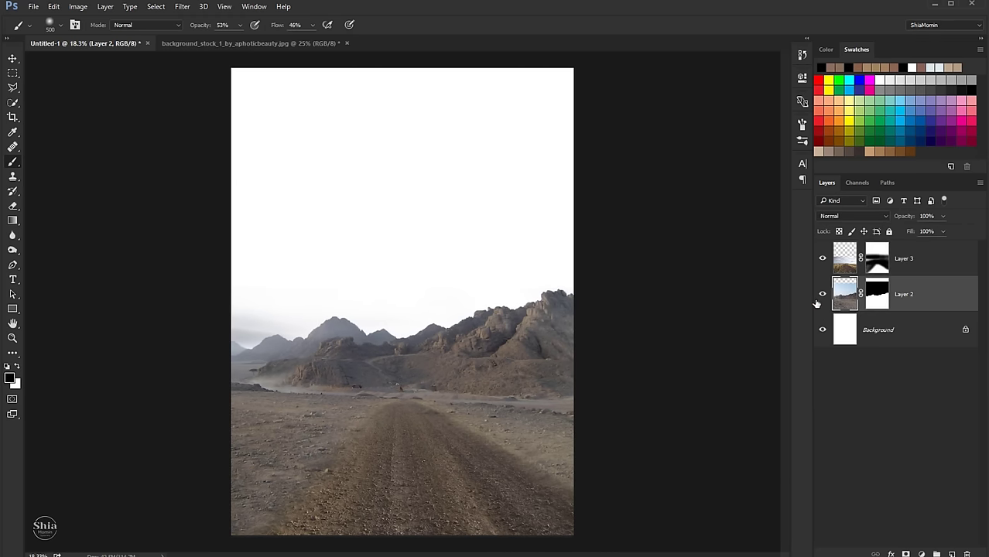
left_click(848, 272)
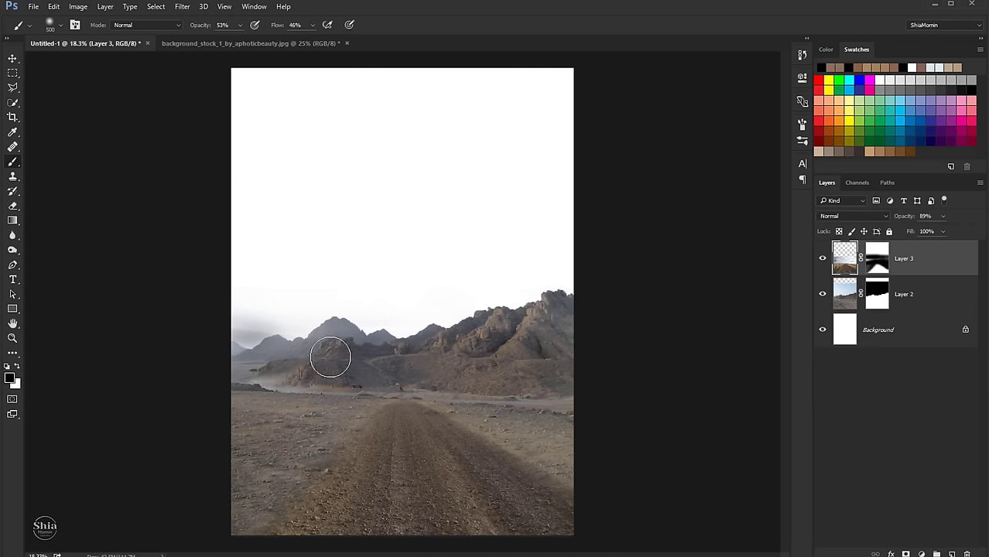
Paint Layer 3's mask with an 800 brush to haze the left mountains.
left_click(254, 340)
left_click(822, 258)
left_click(821, 258)
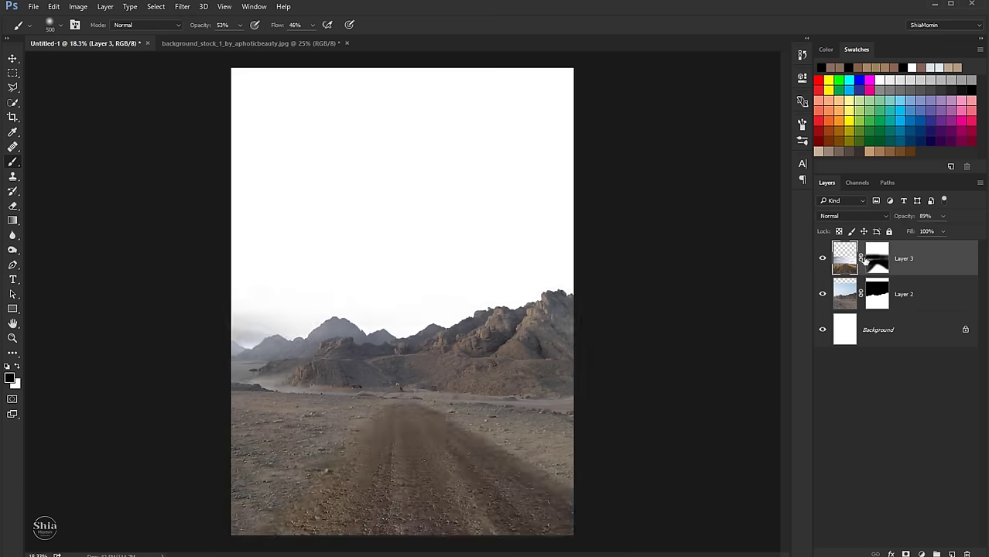
left_click(877, 258)
key("bracketright")
key("bracketright")
key("bracketright")
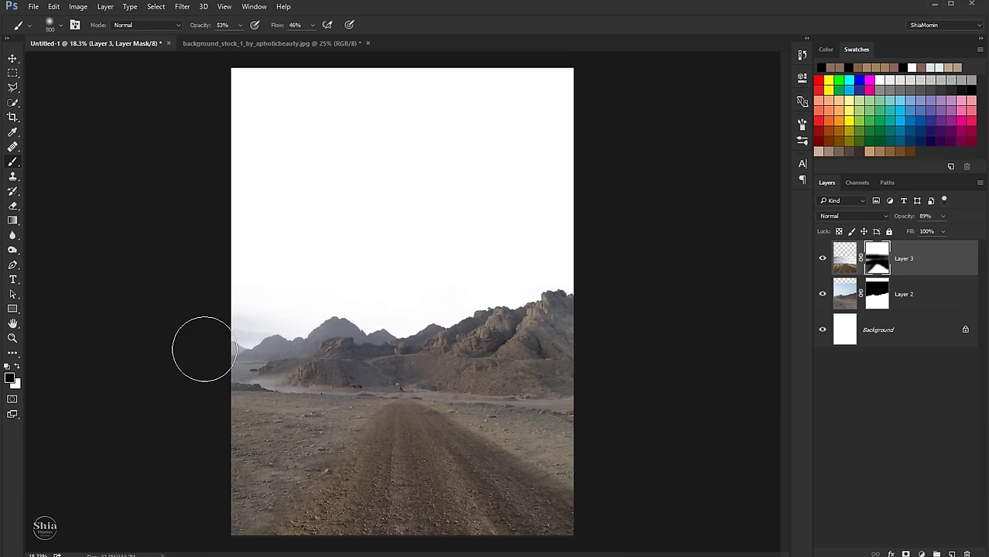
left_click(232, 341)
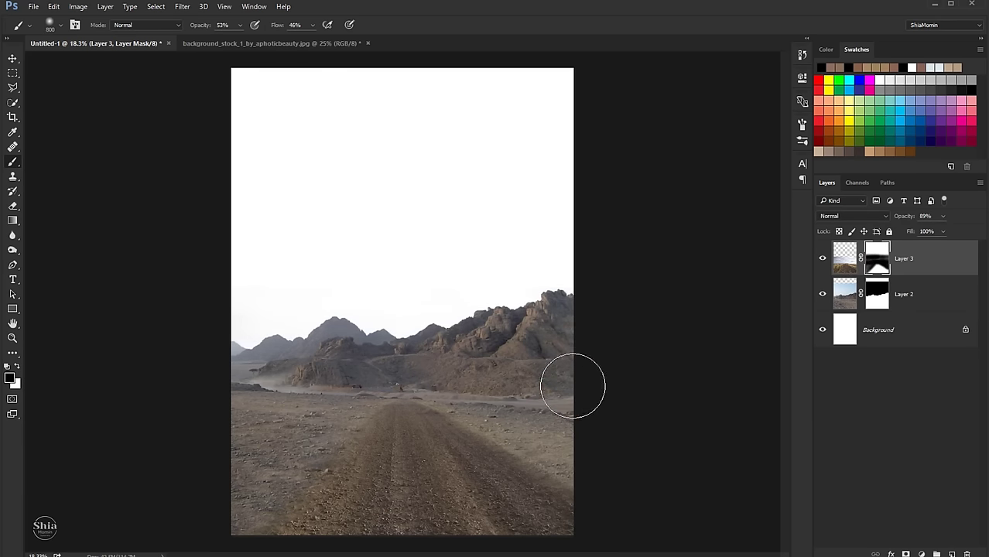
left_click(245, 368)
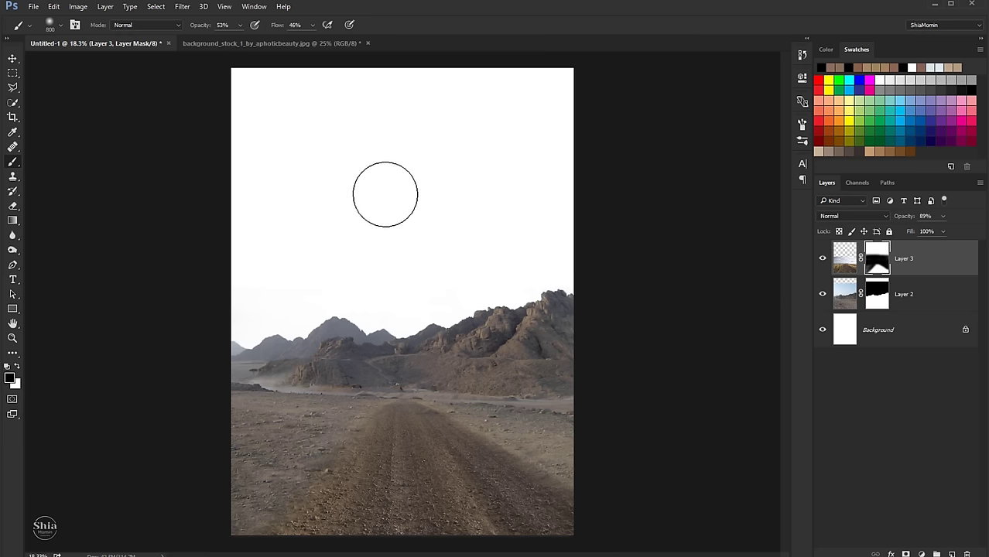
Toggle Layer 2's visibility to check the blend, then select Layer 2.
left_click(822, 294)
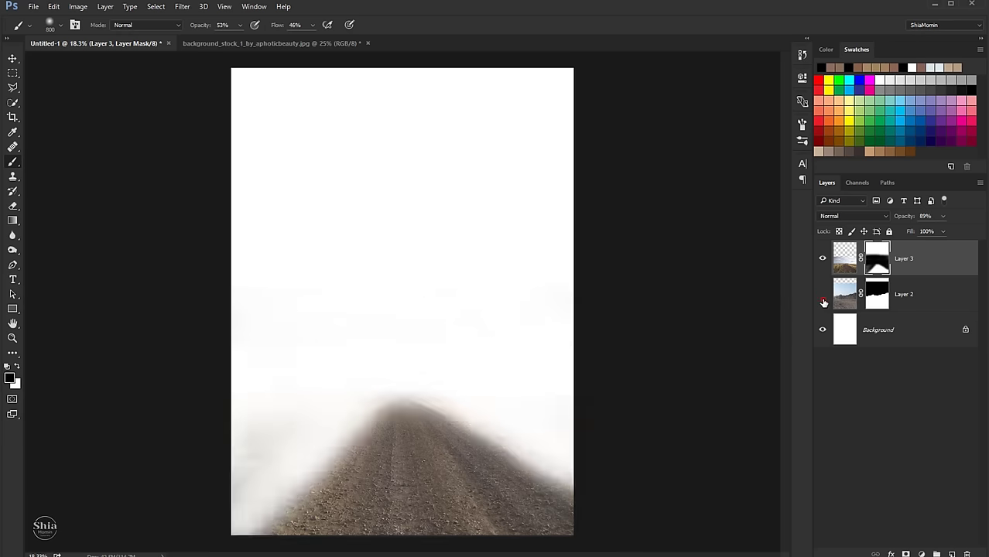
left_click(822, 294)
left_click(844, 294)
left_click(920, 554)
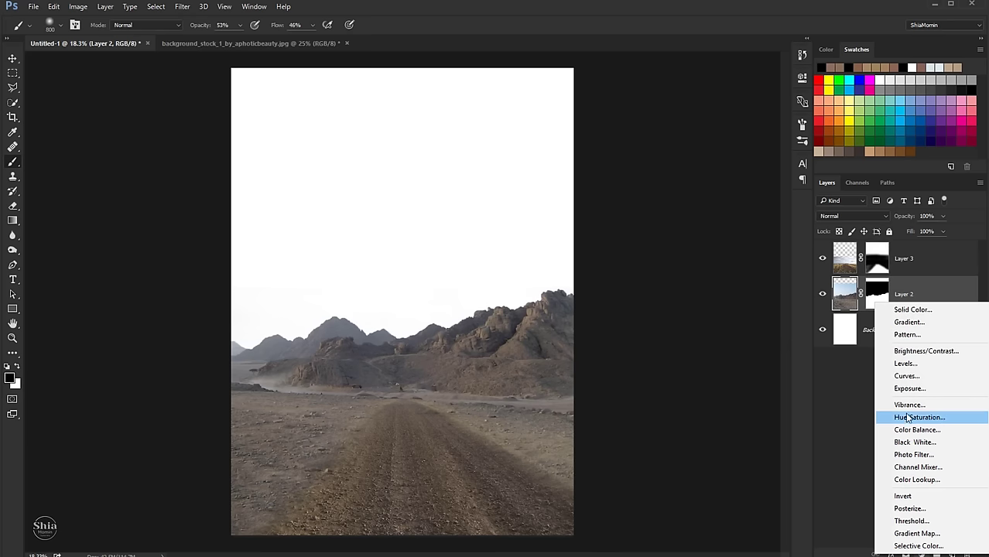
Add an Exposure adjustment clipped to Layer 2 and lower the exposure to darken it.
left_click(909, 388)
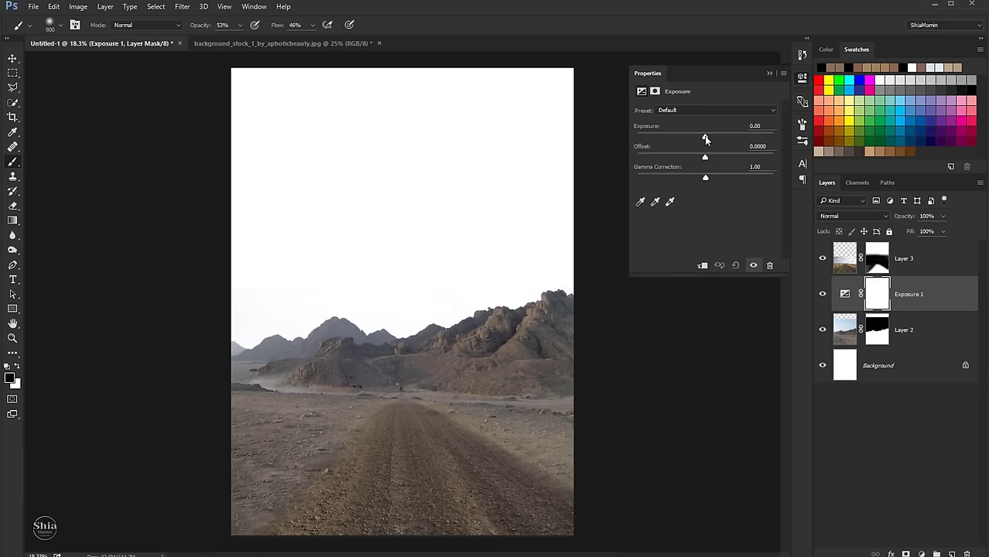
left_click_drag(704, 139, 701, 139)
left_click(702, 266)
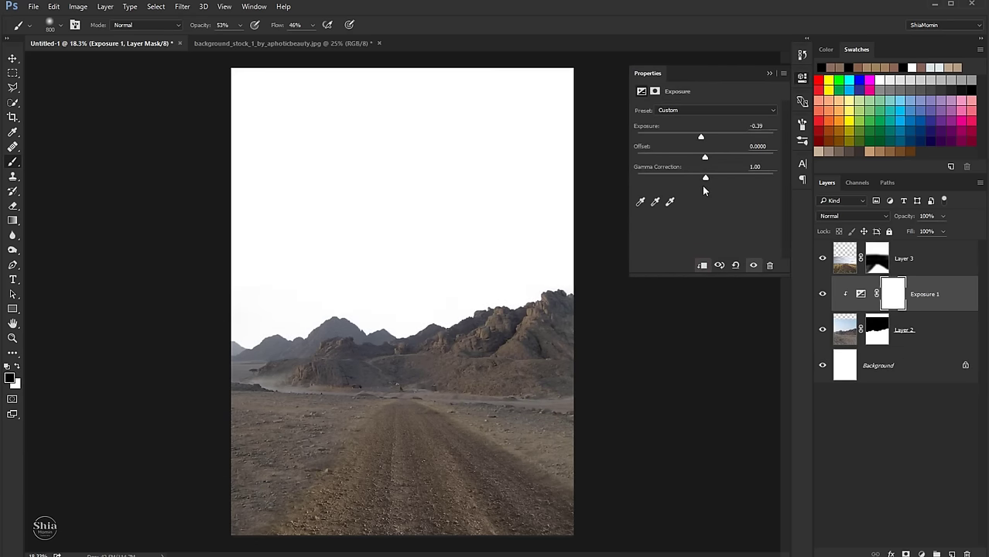
left_click_drag(701, 139, 703, 159)
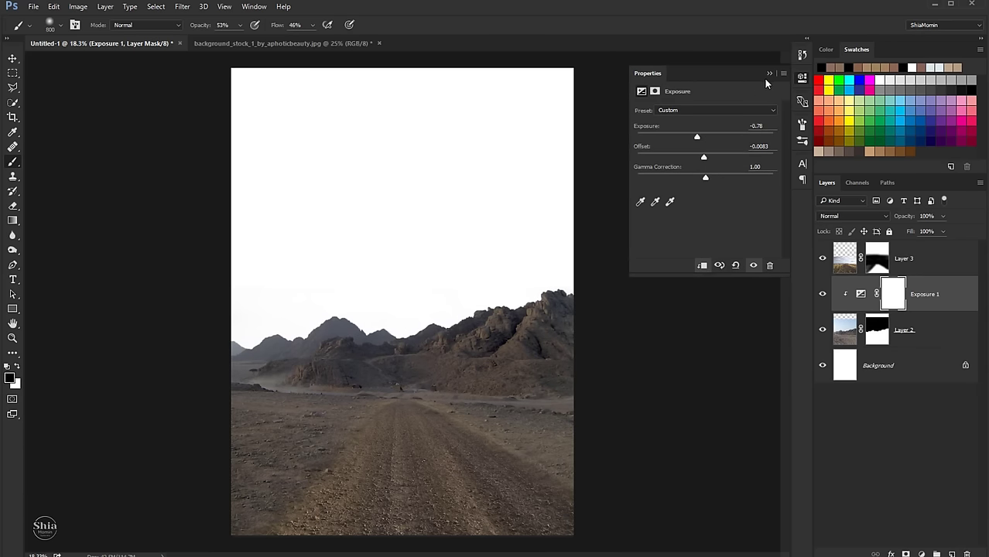
left_click(767, 74)
Add a Curves adjustment clipped to Layer 3, then target Layer 3's mask with a 500 brush.
left_click(905, 259)
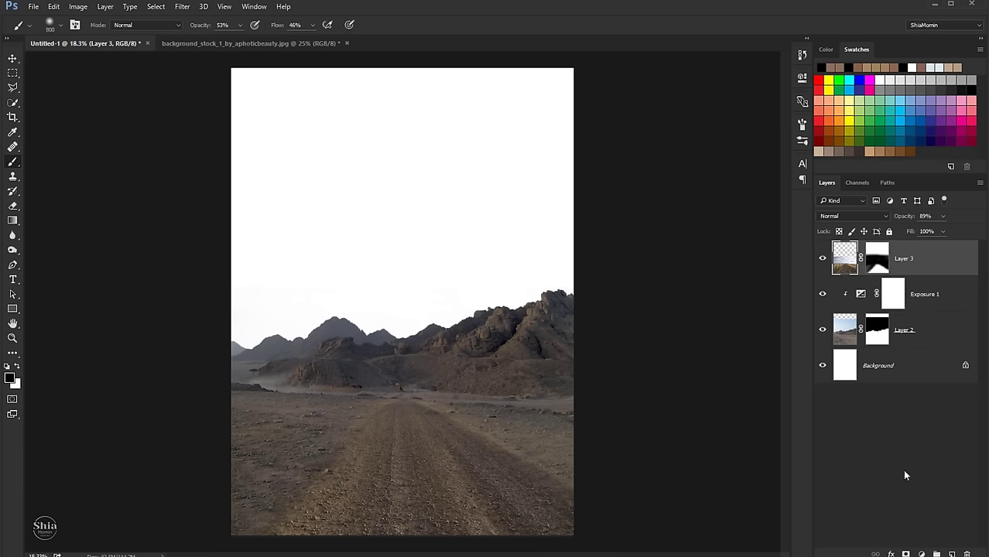
left_click(921, 554)
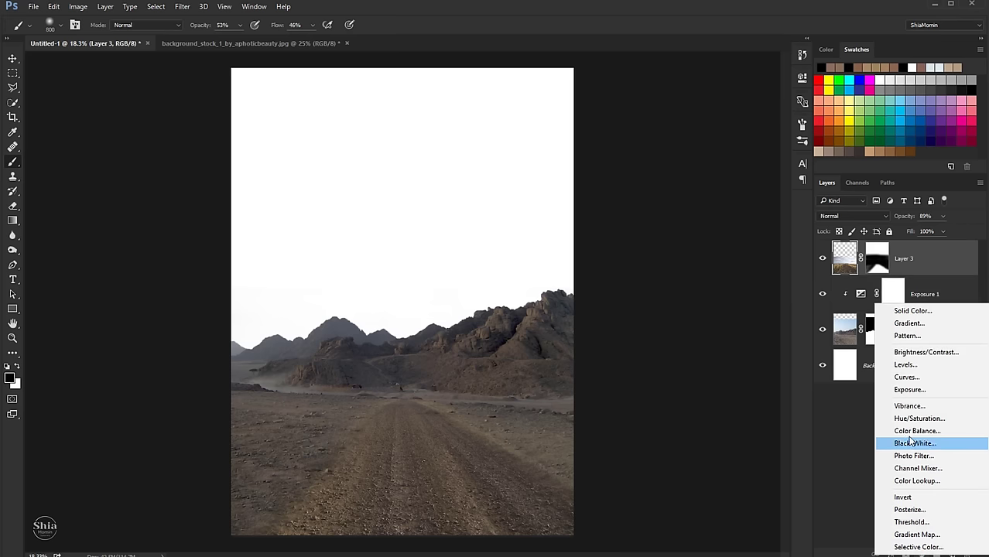
left_click(901, 381)
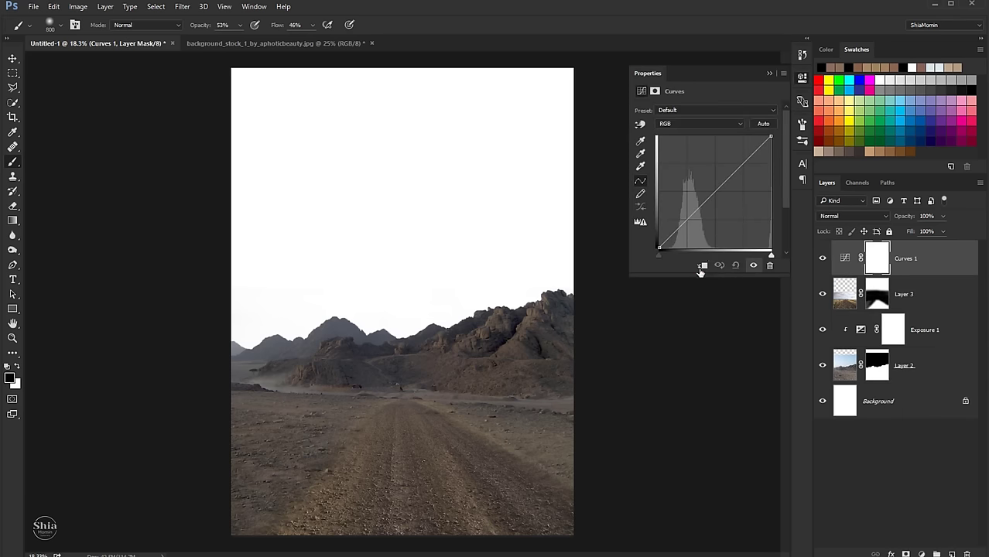
left_click(701, 267)
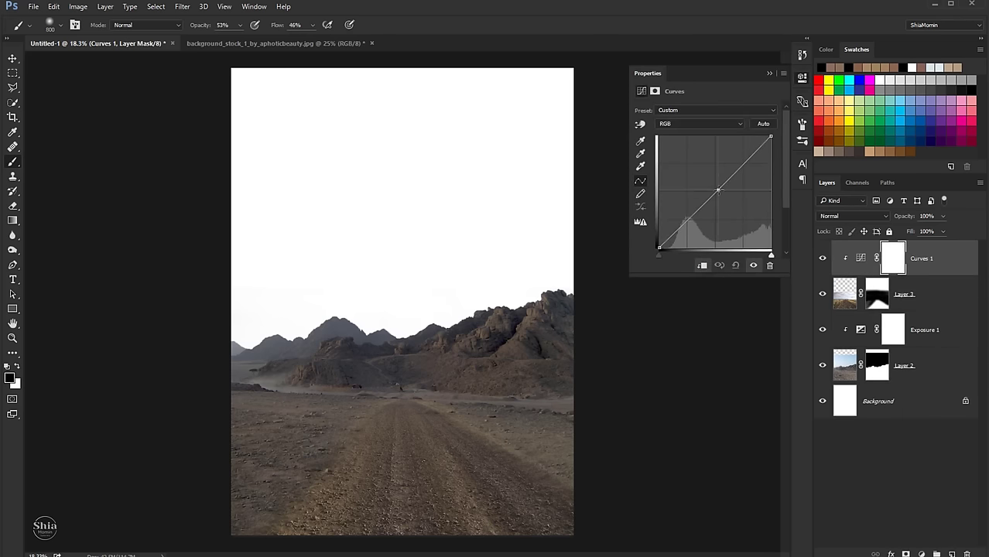
left_click(768, 75)
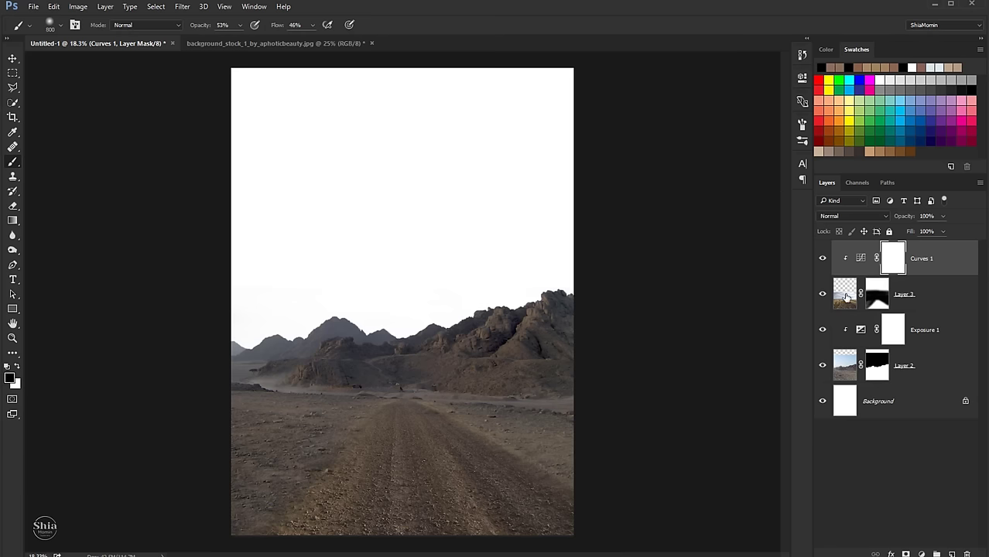
left_click(876, 294)
key("bracketleft")
key("bracketleft")
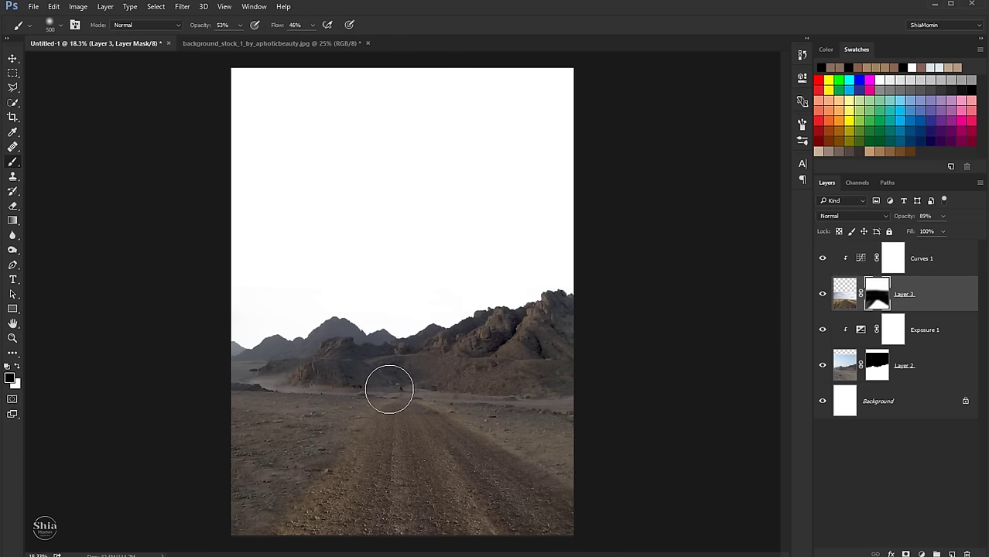
key("bracketleft")
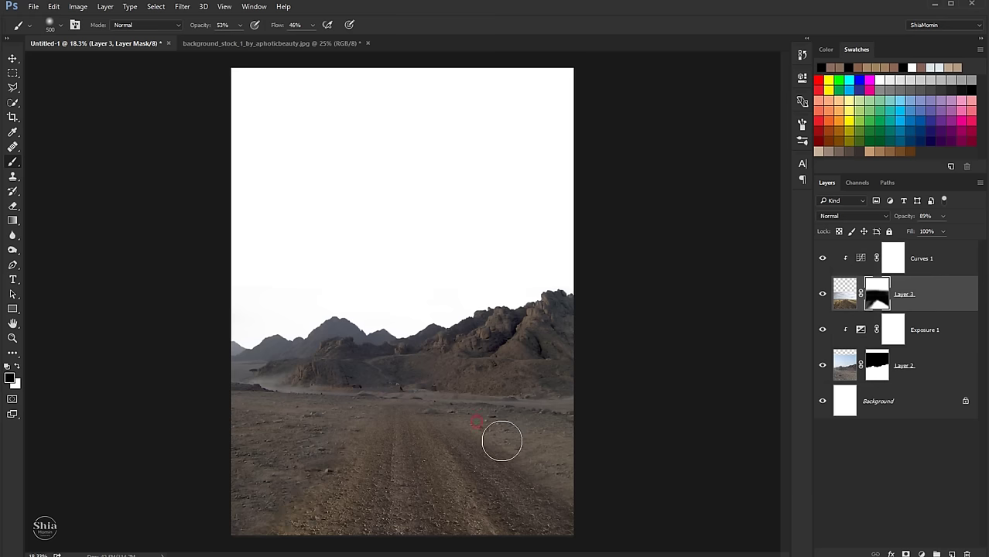
Close the road document, bring the sunset sky in as Layer 4 and release its clipping mask.
key("v")
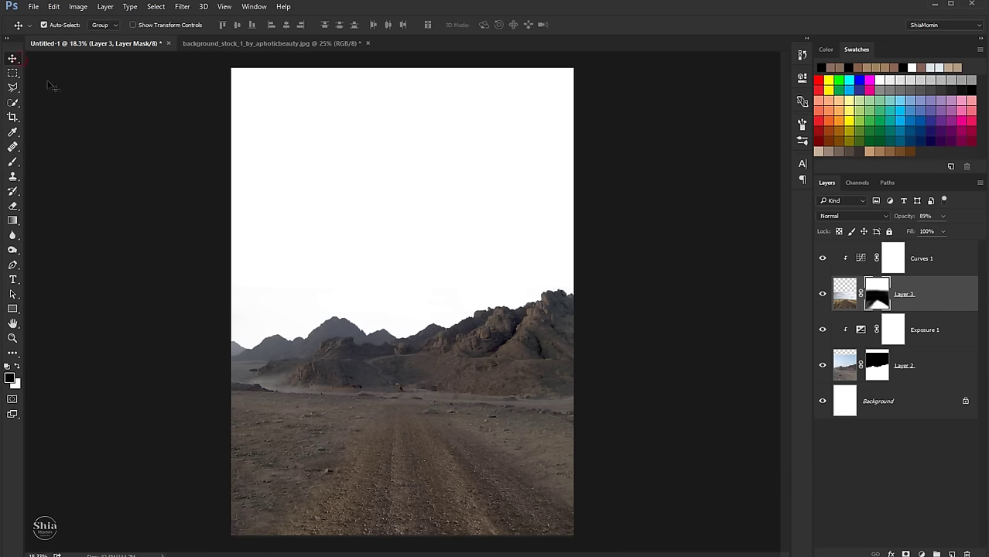
left_click(244, 44)
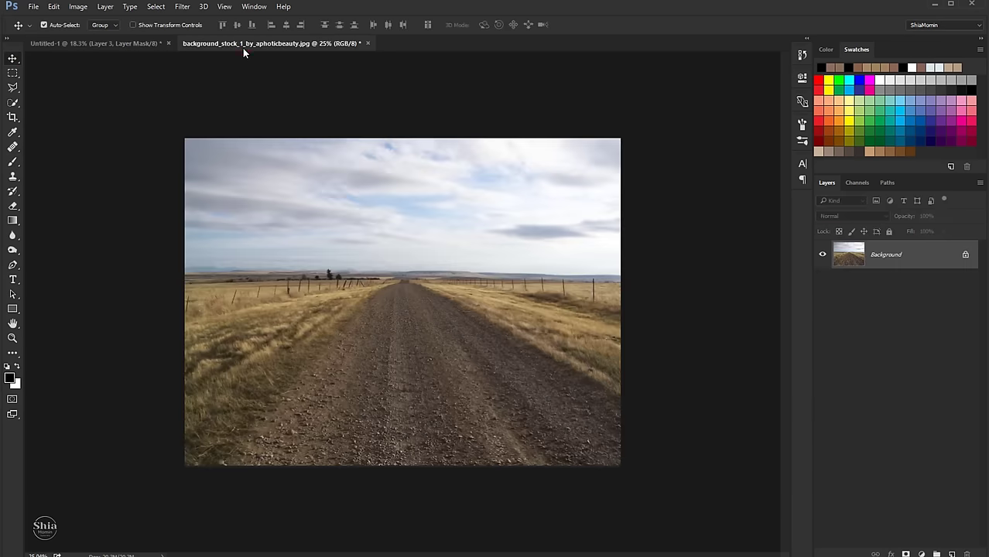
left_click(366, 43)
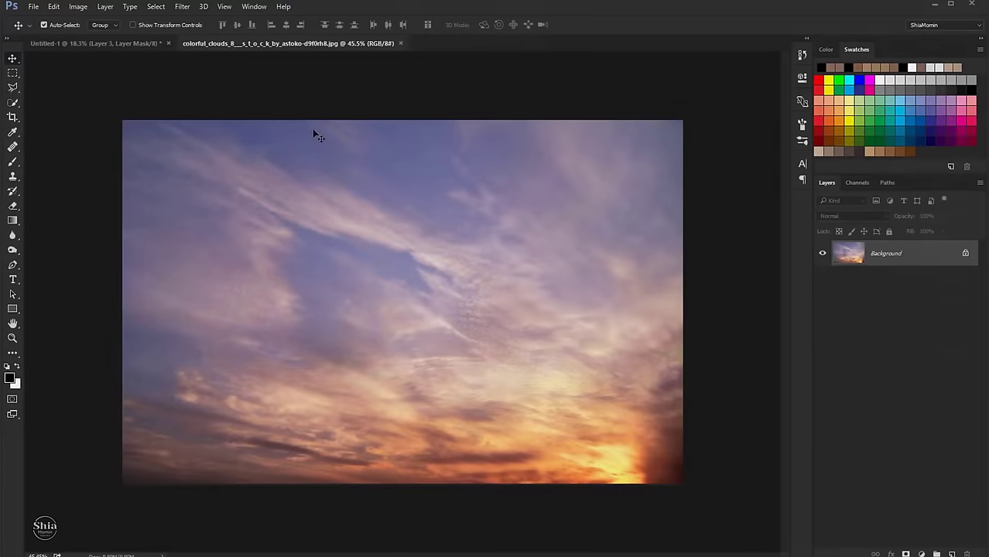
left_click_drag(313, 135, 431, 204)
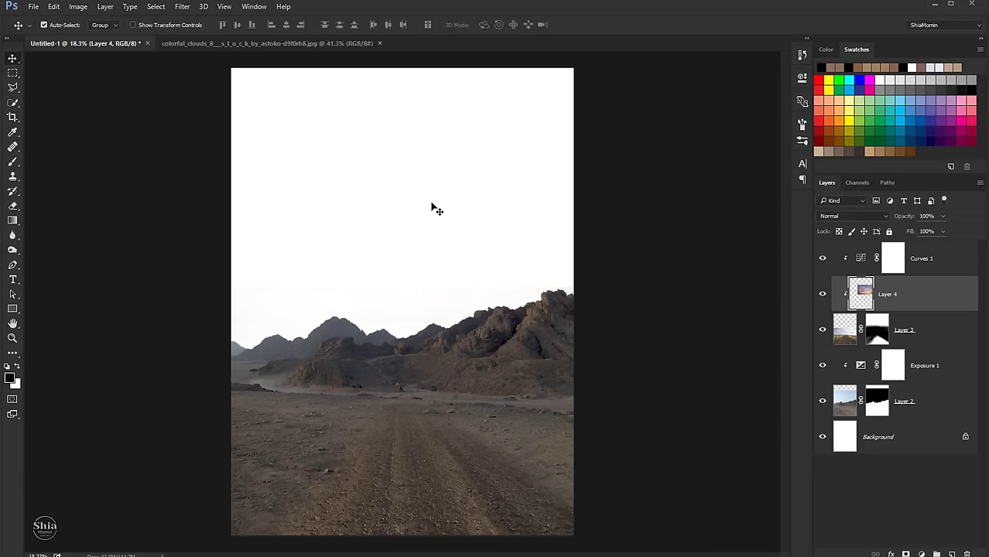
left_click_drag(850, 302, 855, 244)
scroll(514, 280, "down", 1)
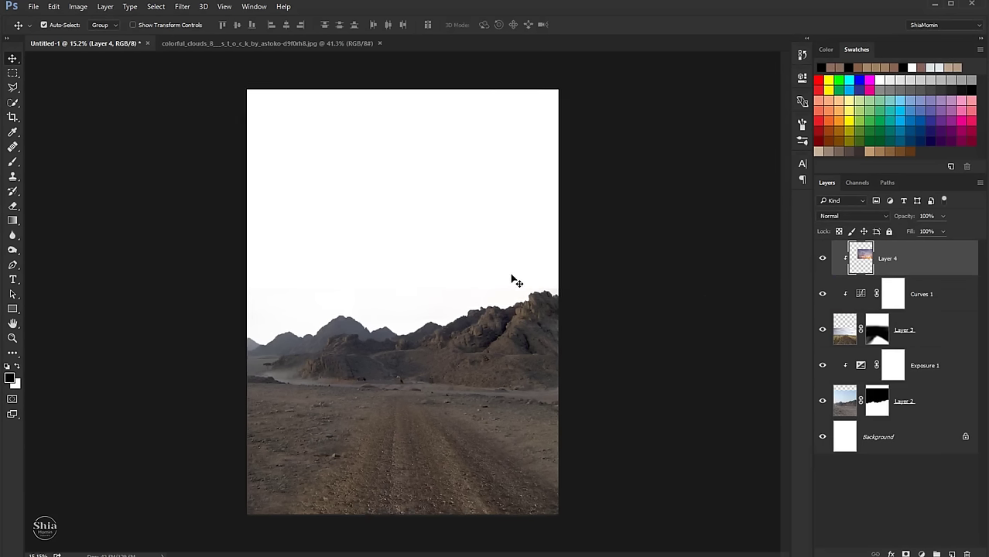
right_click(943, 267)
left_click(820, 261)
Enlarge the sunset sky to span the canvas width and flip it horizontally.
left_click_drag(508, 252, 472, 260)
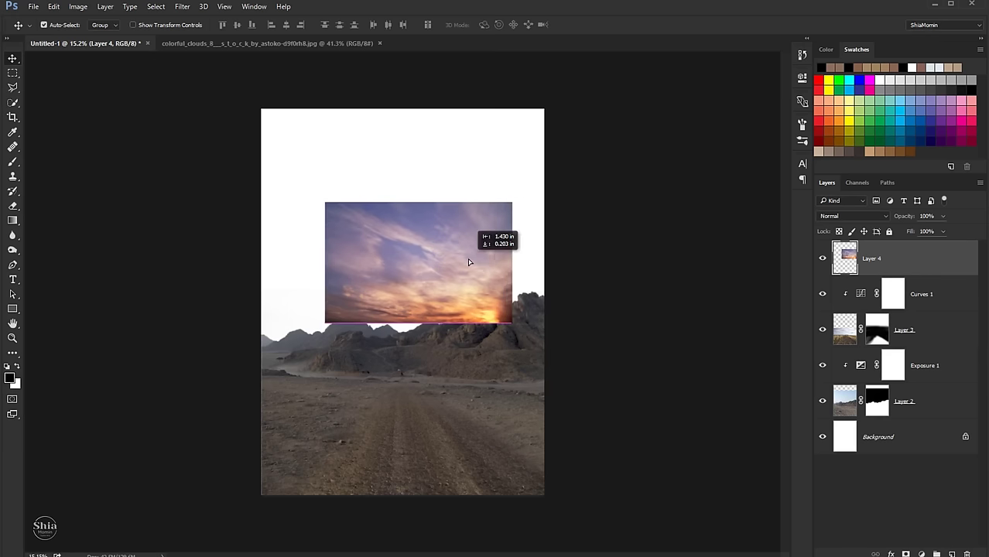
key("ctrl+t")
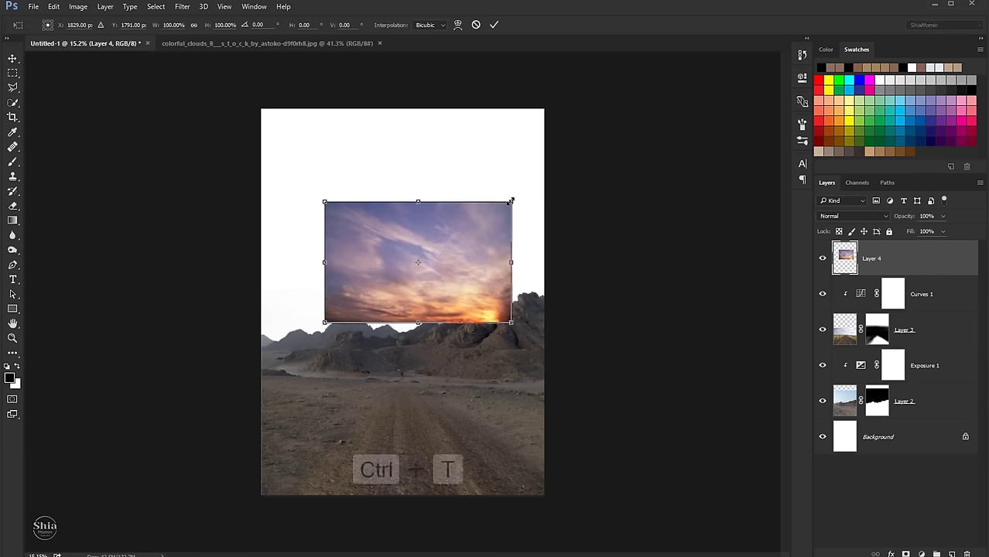
left_click_drag(512, 202, 552, 173)
left_click_drag(497, 227, 465, 196)
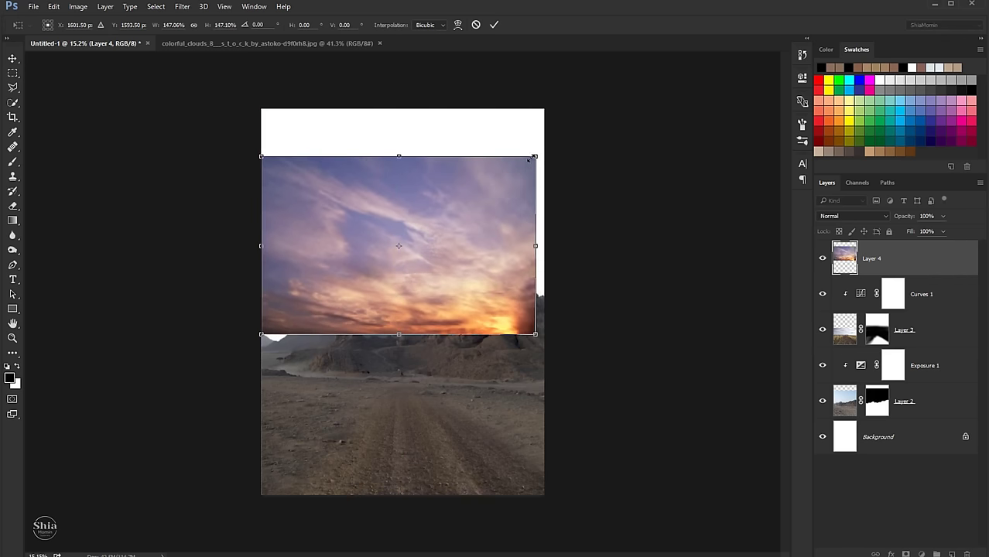
left_click_drag(536, 155, 557, 137)
left_click_drag(496, 194, 495, 174)
left_click_drag(559, 115, 576, 91)
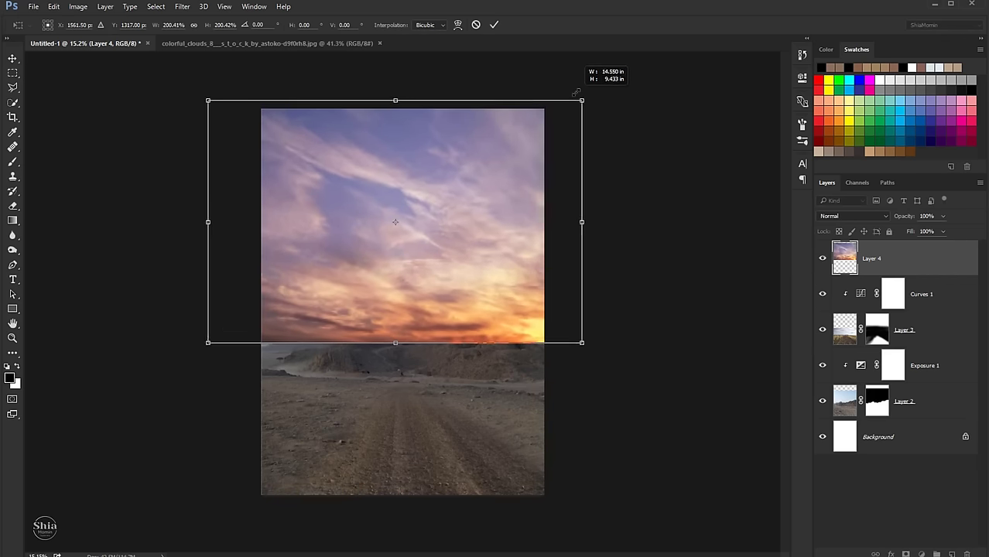
right_click(479, 143)
left_click(515, 310)
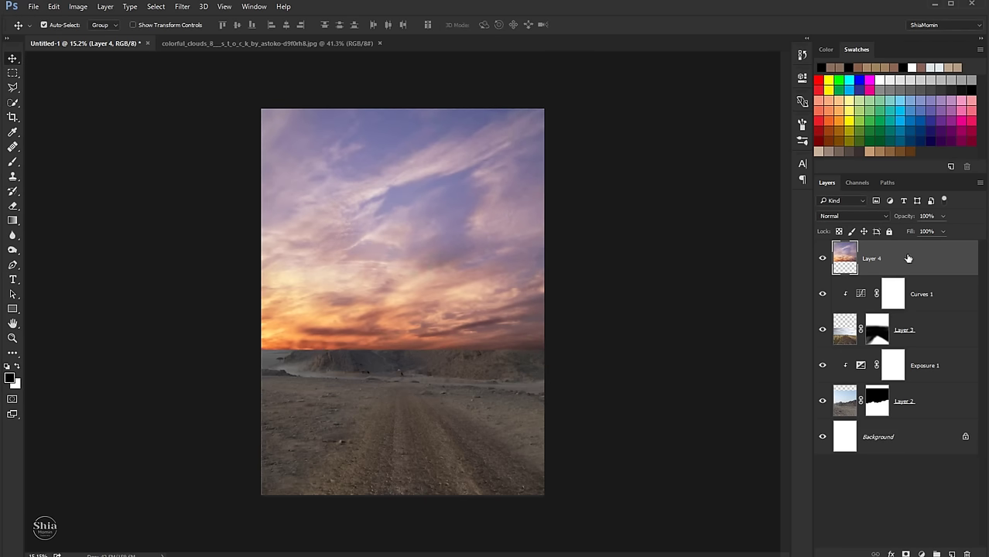
Move the sky layer just above Background and lower it into place behind the mountains.
left_click_drag(908, 258, 876, 420)
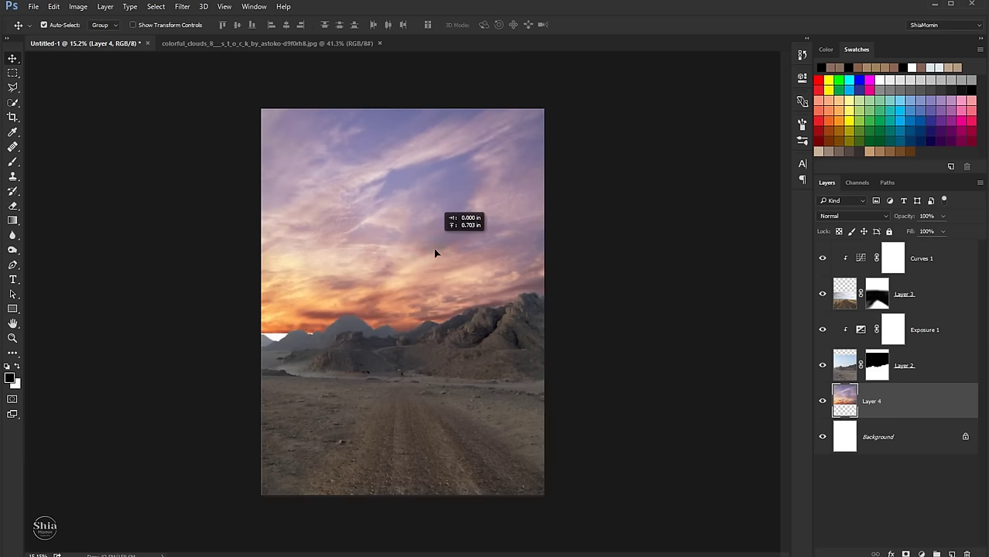
left_click_drag(434, 257, 433, 251)
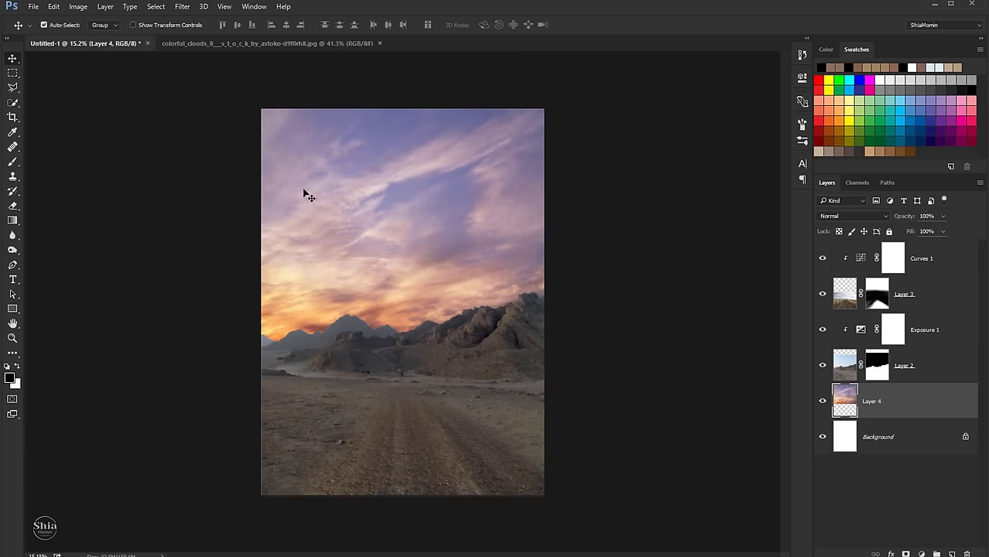
left_click(329, 45)
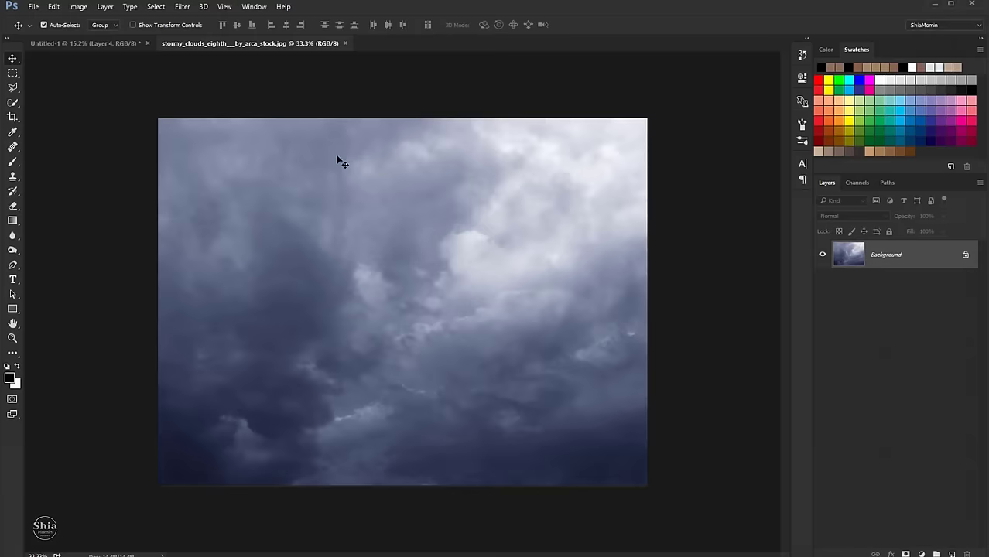
Drag the stormy clouds into the composite and enlarge them across the canvas top.
mouse_move(338, 159)
left_mouse_down()
mouse_move(334, 140)
mouse_move(396, 162)
left_mouse_up()
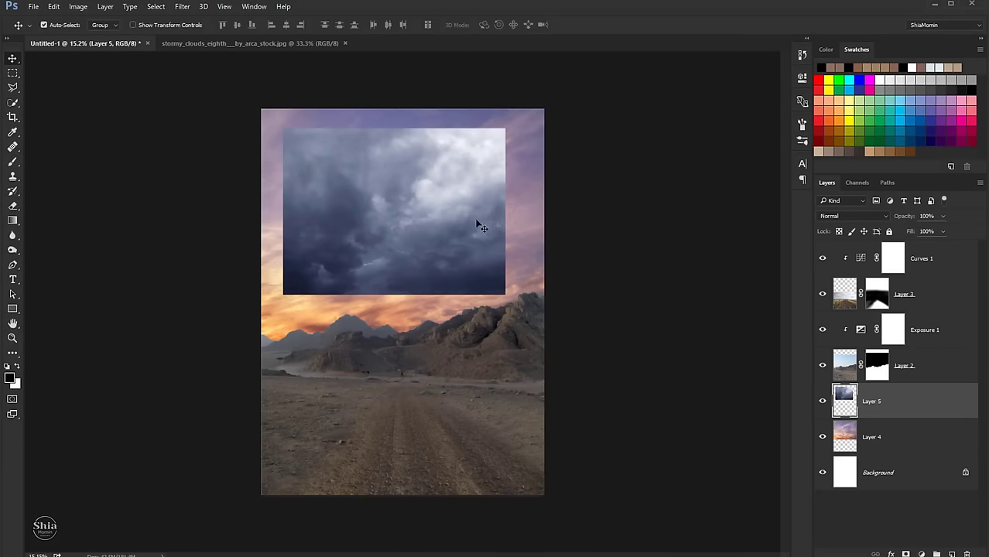
left_click_drag(479, 225, 456, 210)
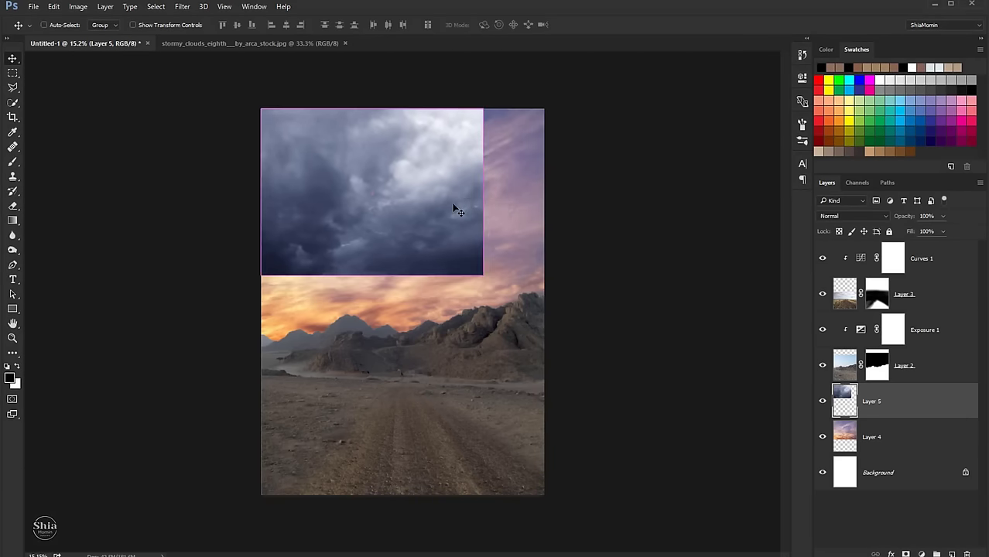
key("ctrl+t")
left_click_drag(483, 192, 544, 192)
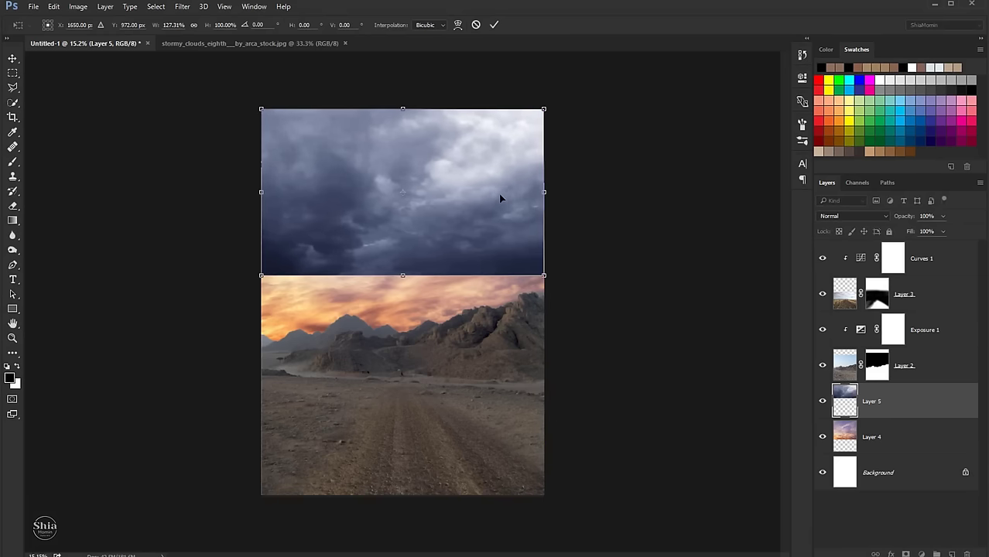
left_click_drag(542, 111, 614, 71)
Rotate the stormy clouds 180°, flip them horizontally, enlarge slightly and apply the transform.
right_click(490, 156)
left_click(518, 325)
left_click_drag(499, 161, 499, 172)
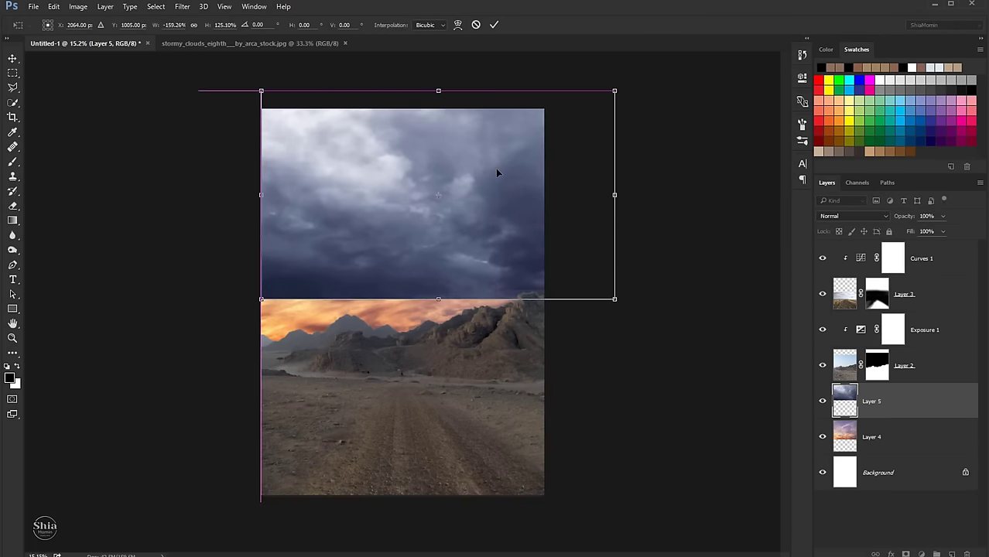
right_click(496, 169)
left_click(531, 299)
right_click(489, 220)
left_click(526, 387)
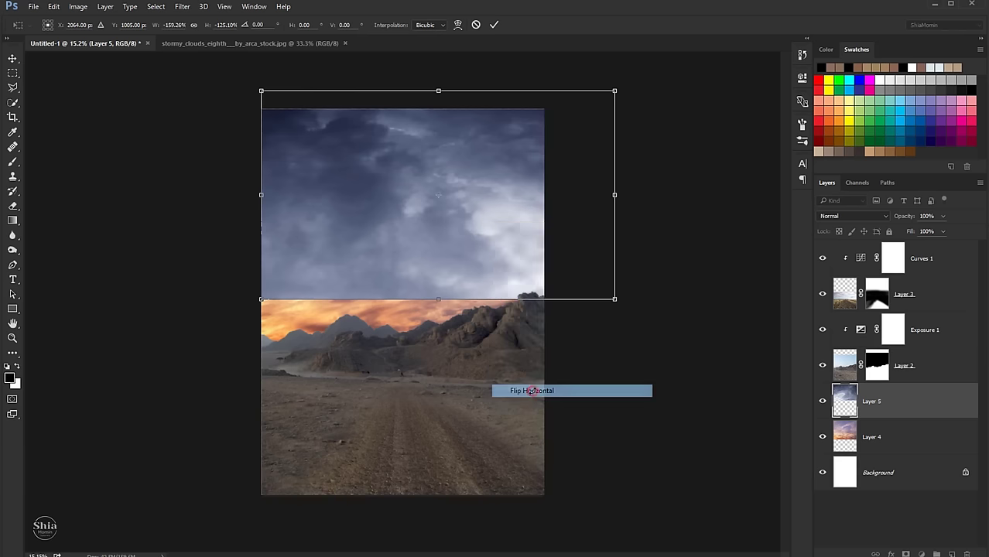
left_click_drag(611, 90, 624, 85)
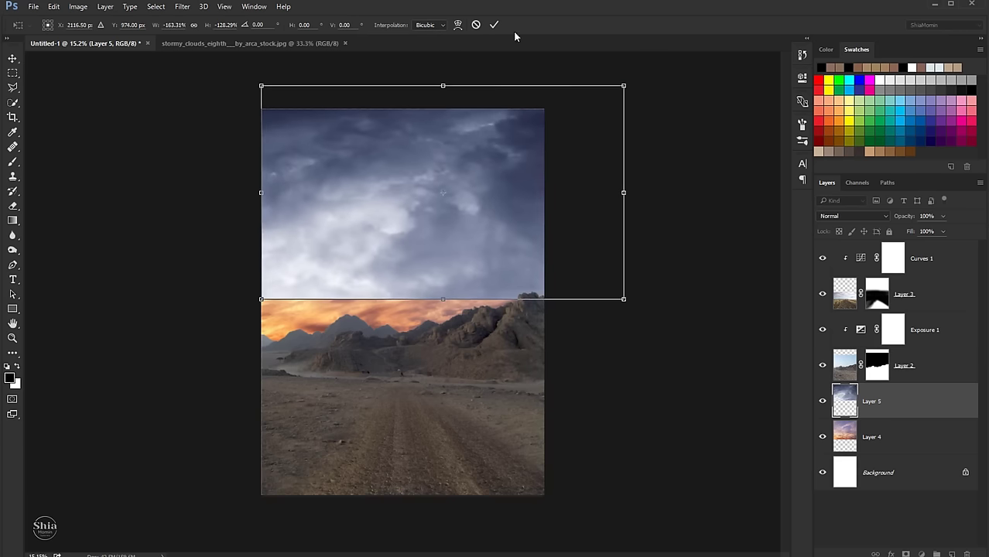
key("Return")
Mask Layer 5's stormy clouds along the horizon to reveal the sunset glow, at 51% opacity.
left_click(904, 553)
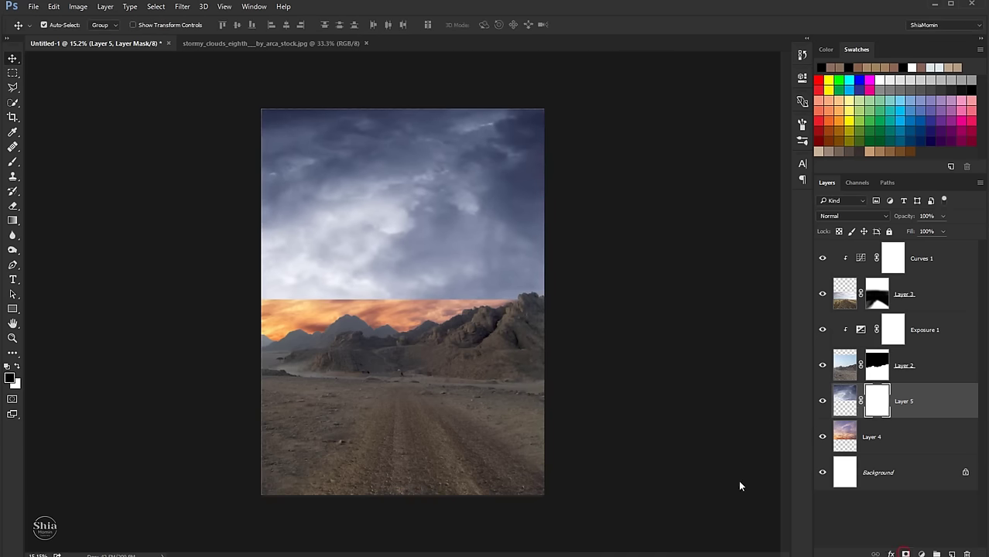
left_click(12, 161)
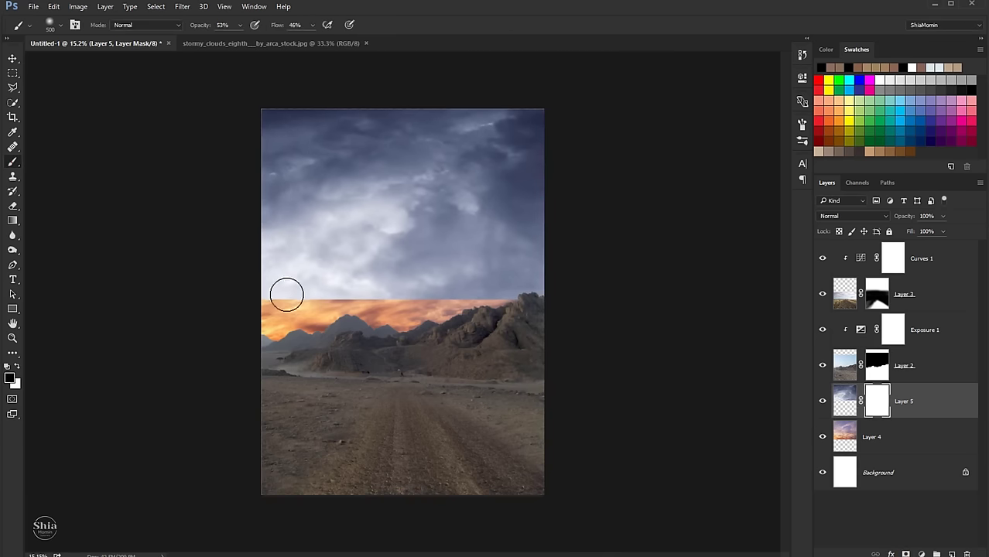
left_click_drag(284, 292, 333, 303)
mouse_move(232, 313)
left_mouse_down()
mouse_move(316, 299)
mouse_move(547, 294)
mouse_move(260, 315)
mouse_move(520, 309)
mouse_move(269, 315)
mouse_move(532, 297)
mouse_move(479, 283)
mouse_move(238, 296)
mouse_move(449, 314)
mouse_move(522, 301)
left_mouse_up()
left_click_drag(522, 300, 316, 300)
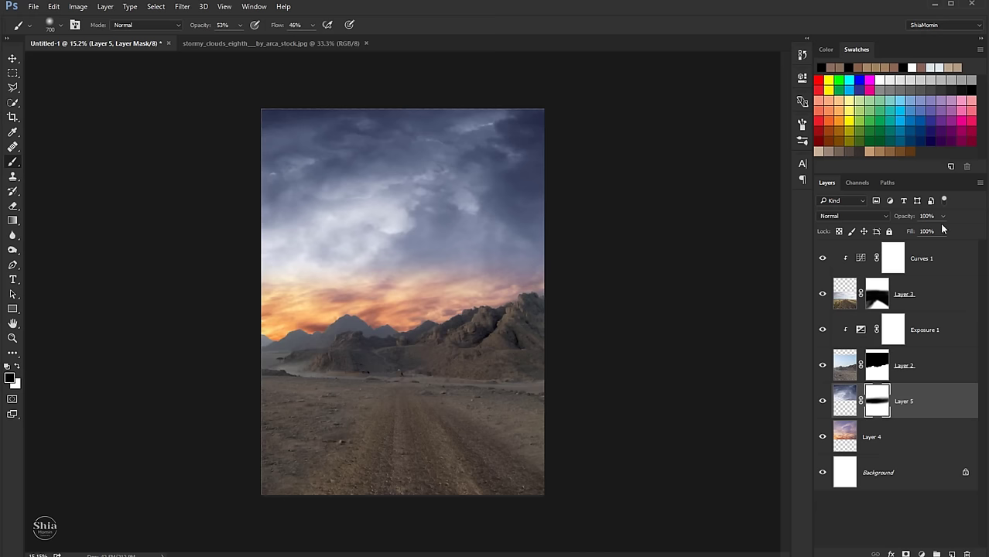
left_click_drag(937, 230, 920, 232)
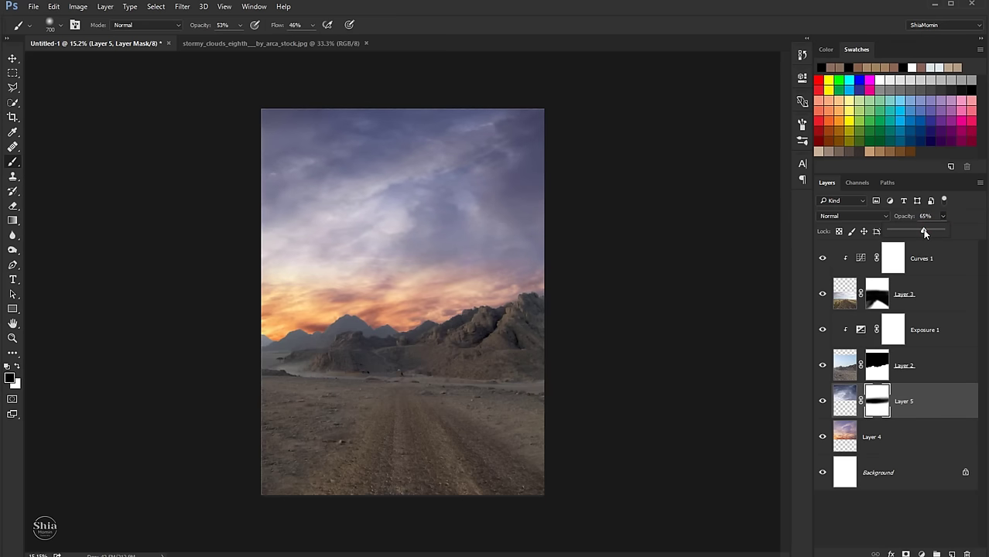
left_click_drag(921, 231, 916, 231)
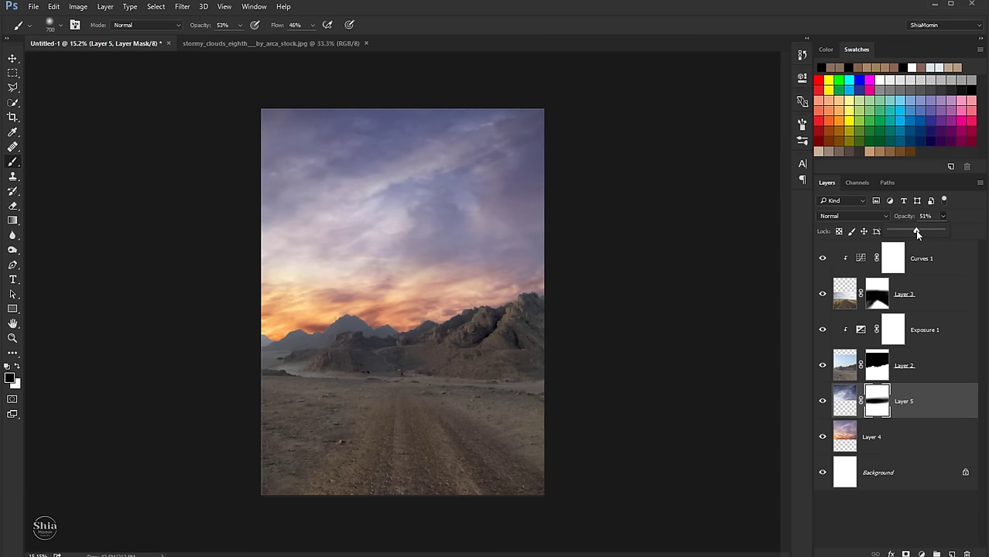
Close the stormy clouds document.
left_click(15, 60)
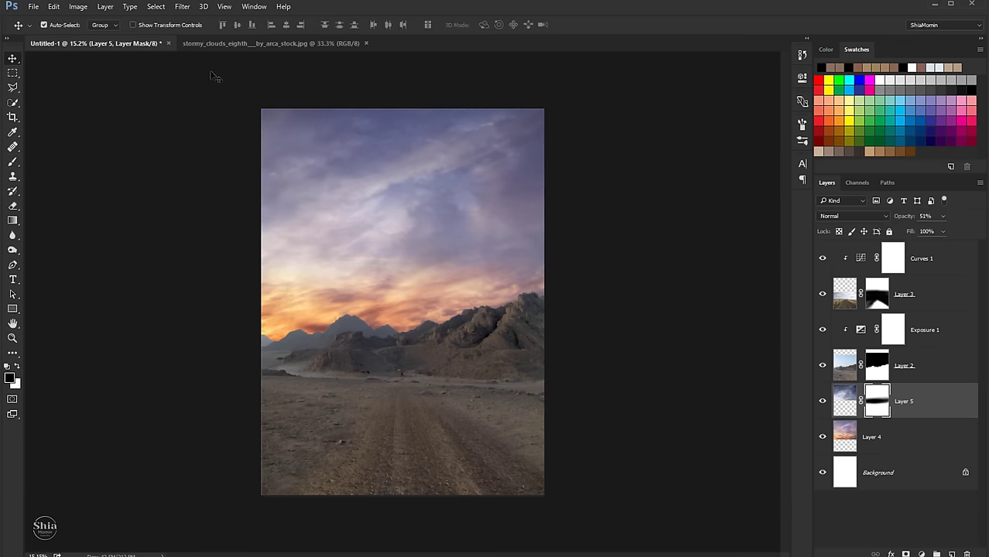
left_click(234, 45)
left_click(364, 44)
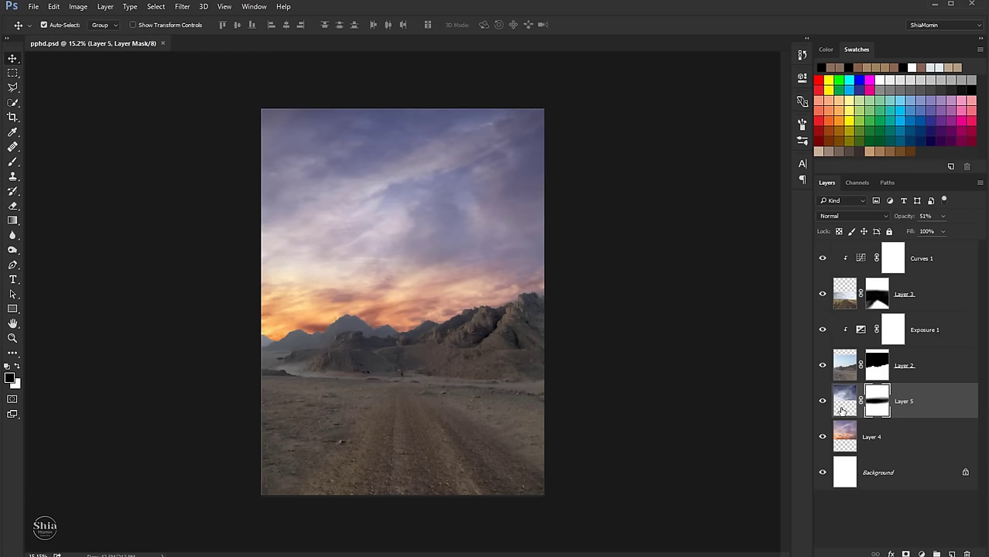
Add a Brightness/Contrast layer clipped to the stormy clouds and lower its brightness.
left_click(915, 553)
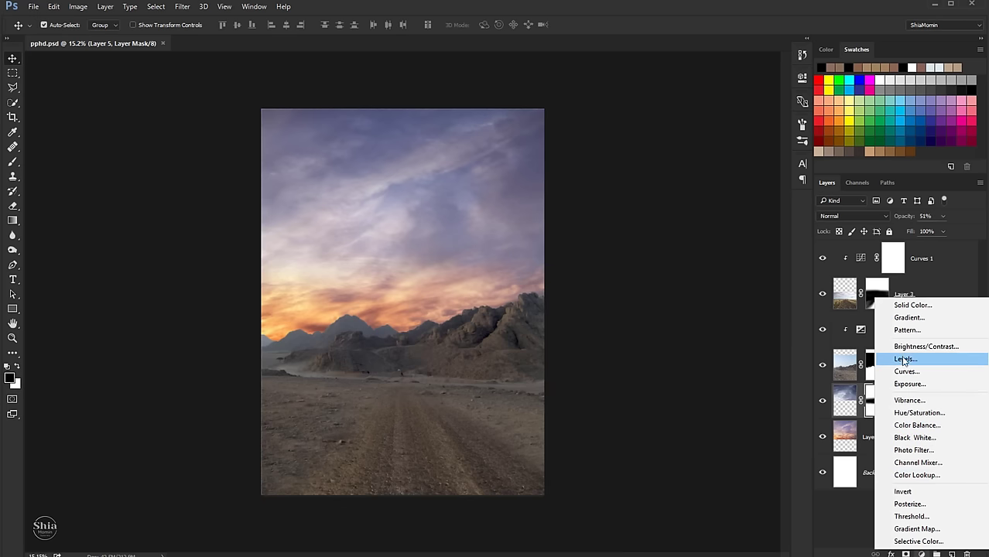
left_click(904, 346)
left_click(701, 265)
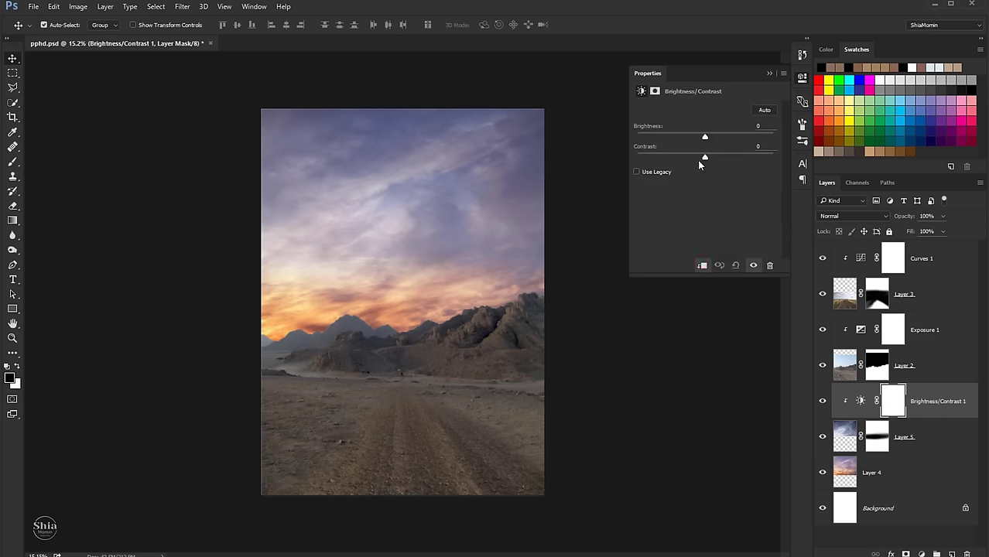
left_click_drag(704, 136, 681, 138)
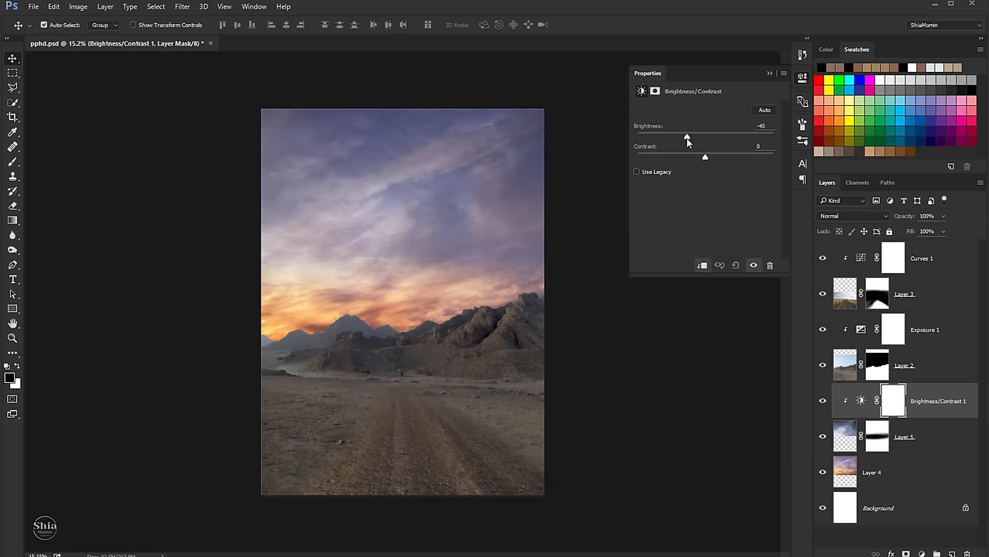
left_click(768, 74)
Add a Brightness/Contrast layer above Layer 4 with brightness -84 and contrast 2.
left_click(904, 437)
left_click(909, 473)
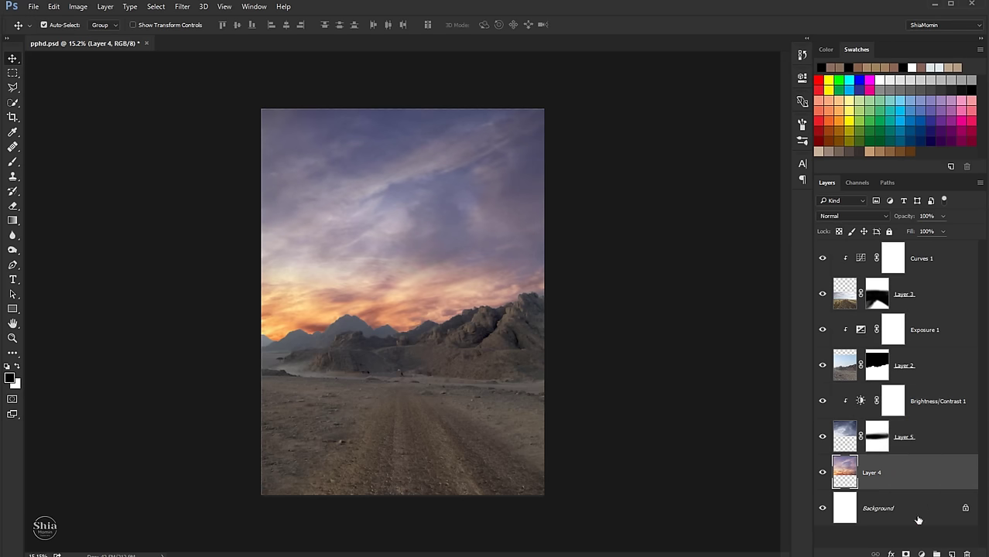
left_click(921, 554)
left_click(925, 348)
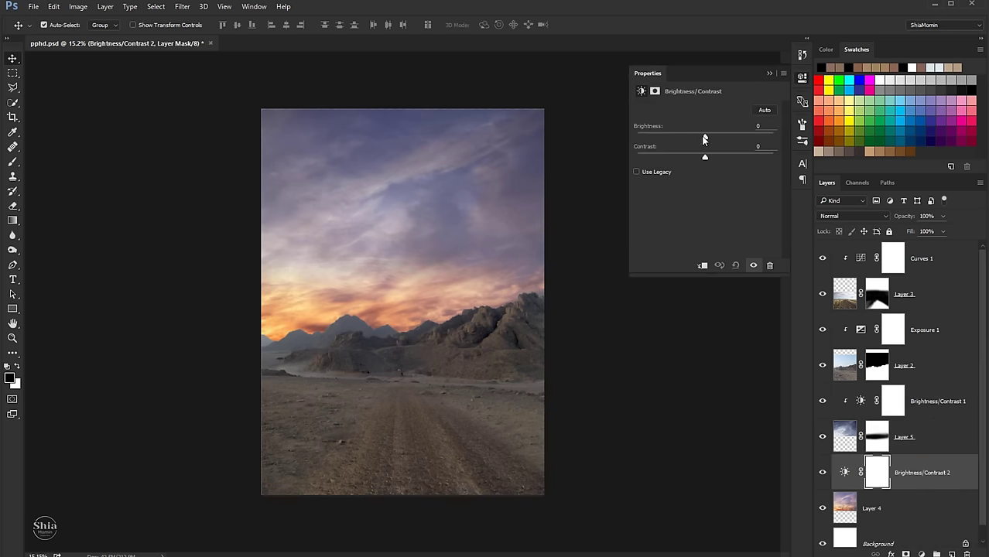
mouse_move(703, 139)
left_mouse_down()
mouse_move(678, 140)
mouse_move(711, 160)
left_mouse_up()
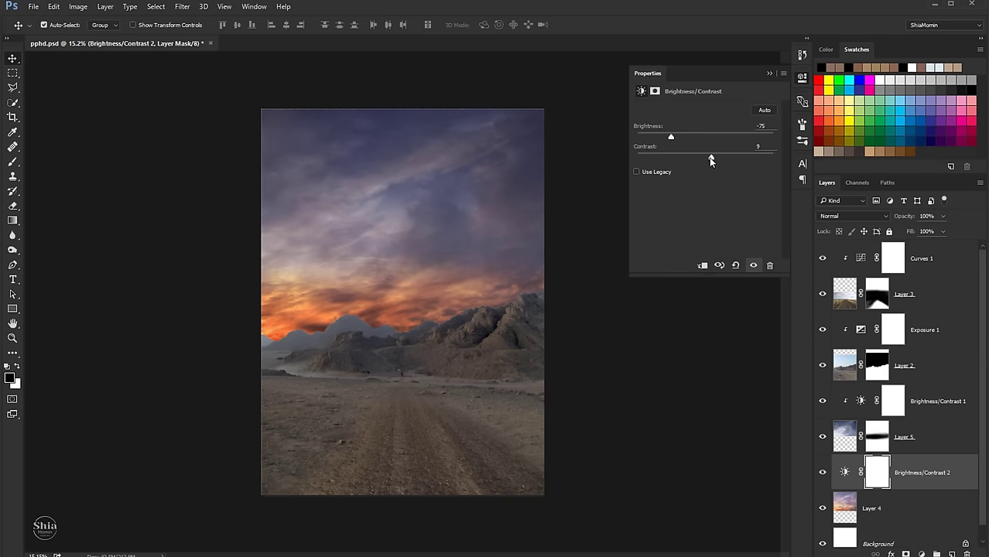
left_click(768, 74)
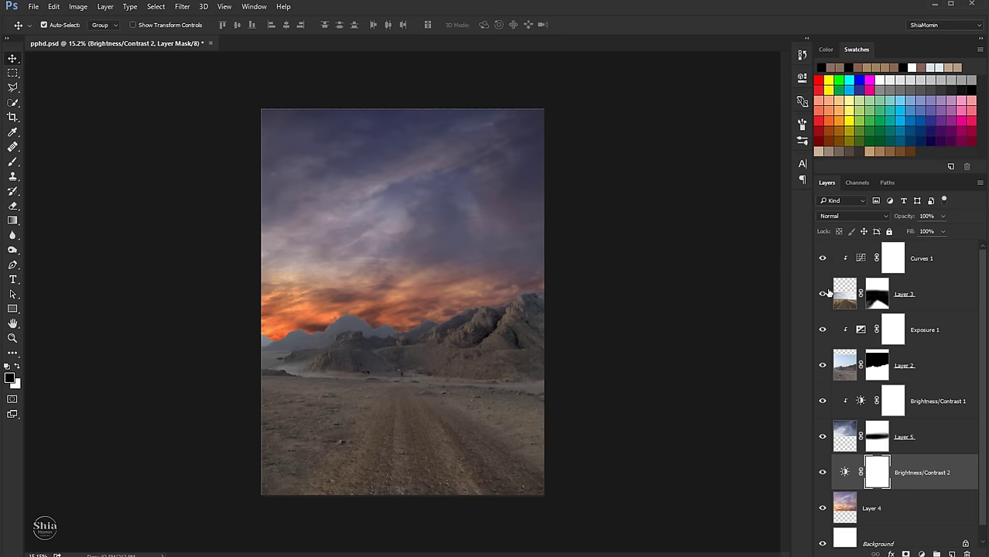
Compare the sky with Exposure 1 hidden and shown, and review its settings.
left_click(822, 331)
left_click(821, 331)
double_click(861, 331)
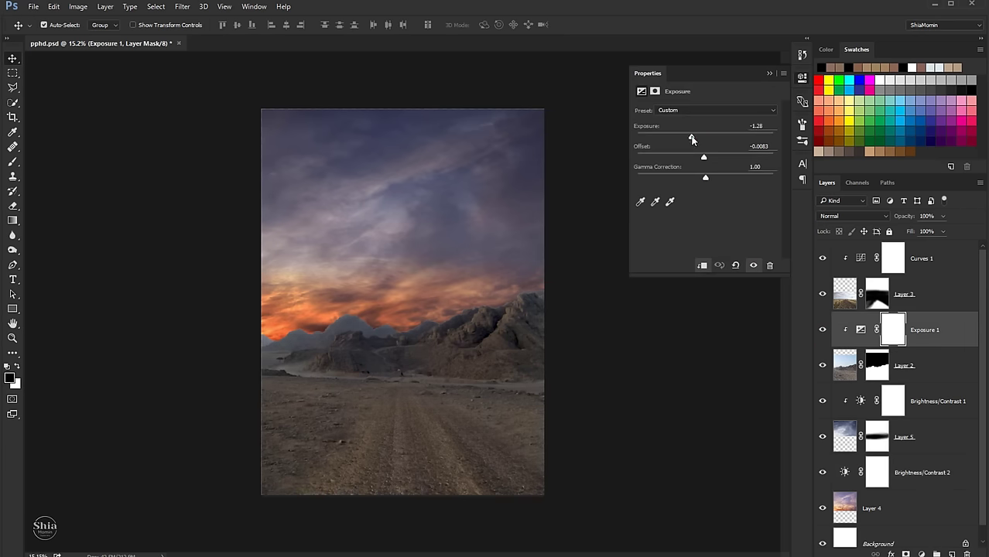
left_click(768, 73)
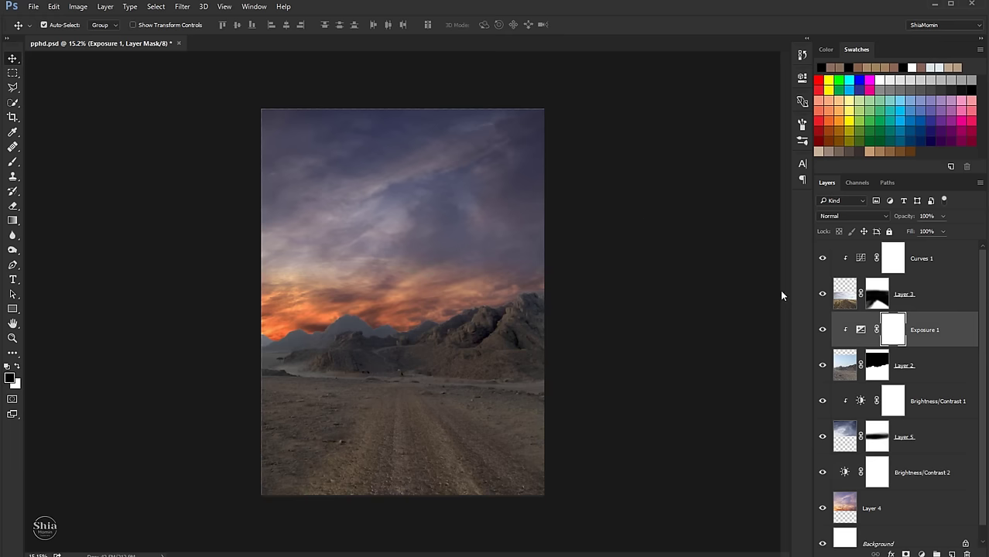
Apply Layer 2's mask to merge it into the layer.
left_click(938, 265)
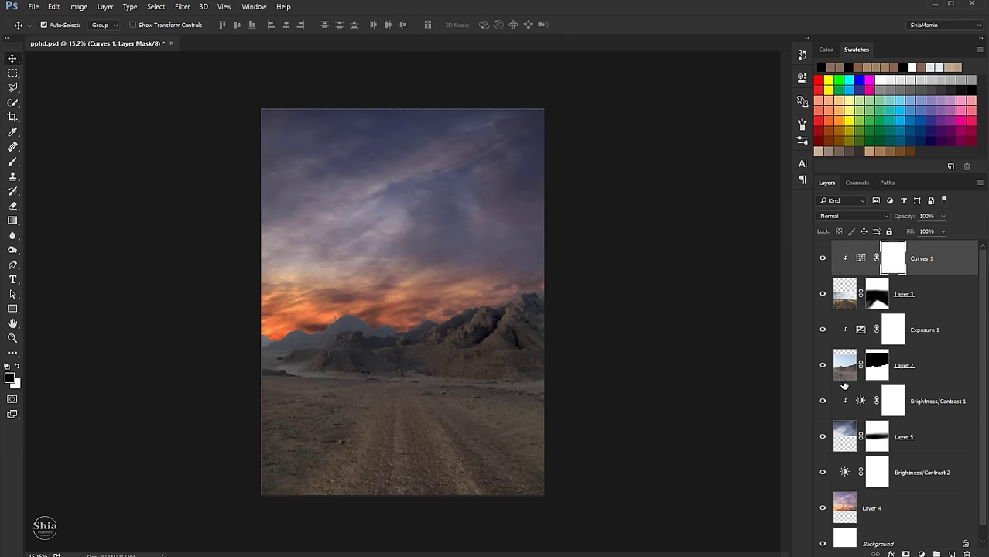
left_click(884, 372)
right_click(882, 370)
left_click(859, 402)
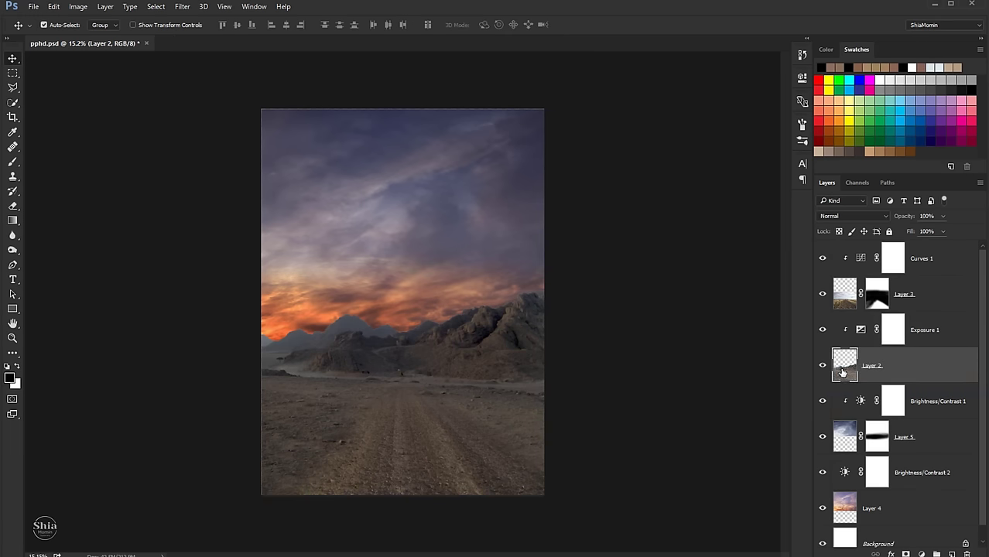
Set up the Eraser with a cloud-shaped brush tip at 500 px.
left_click(12, 207)
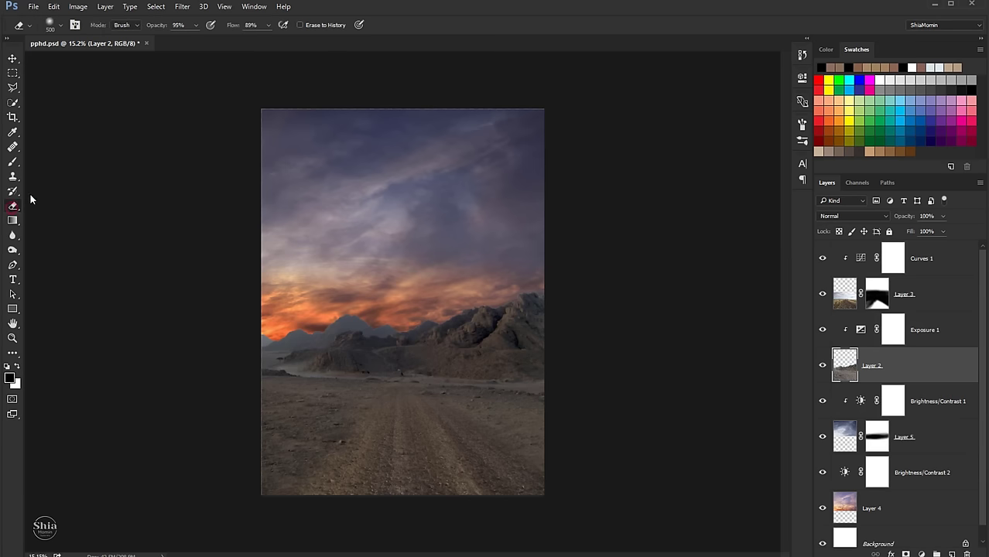
left_click(61, 27)
left_click_drag(162, 147, 167, 164)
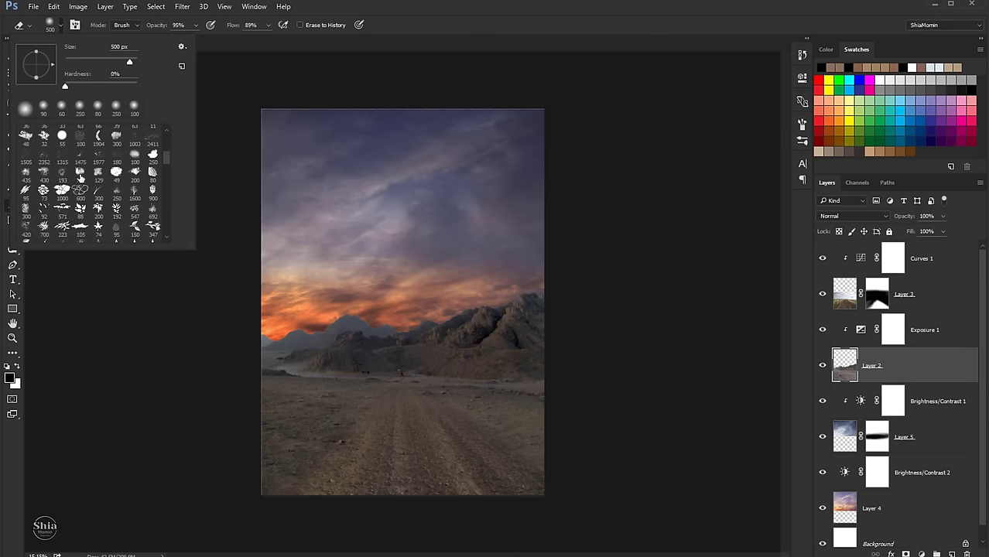
left_click(81, 177)
left_click(376, 170)
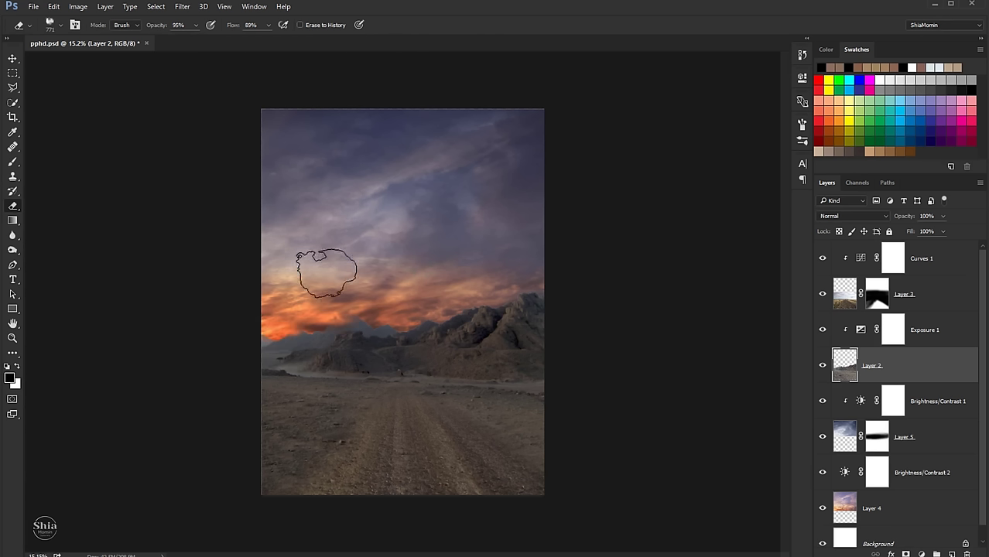
key("bracketleft")
key("bracketleft")
key("bracketleft")
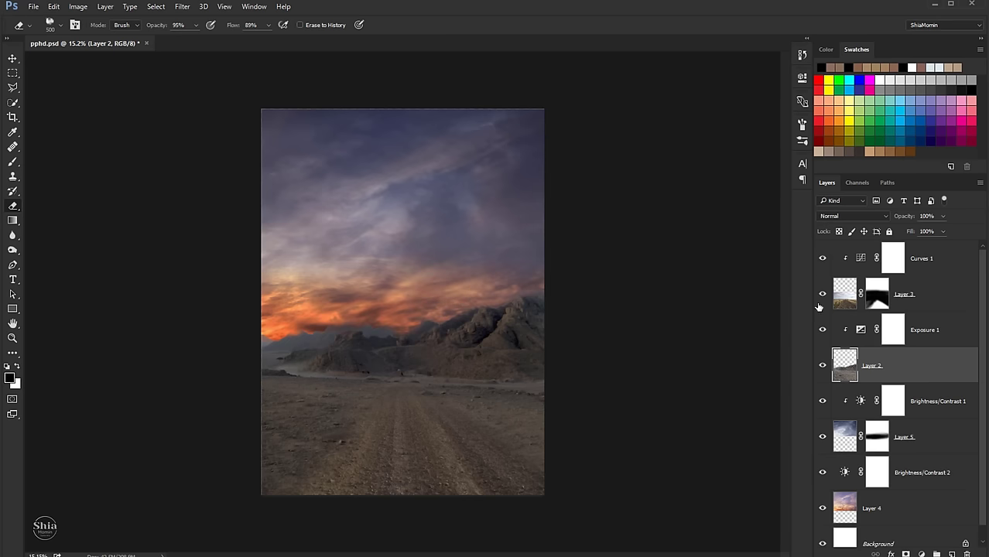
Compare the sky by toggling Layers 5, 2 and 3, then target Layer 3's mask.
left_click(822, 436)
left_click(823, 436)
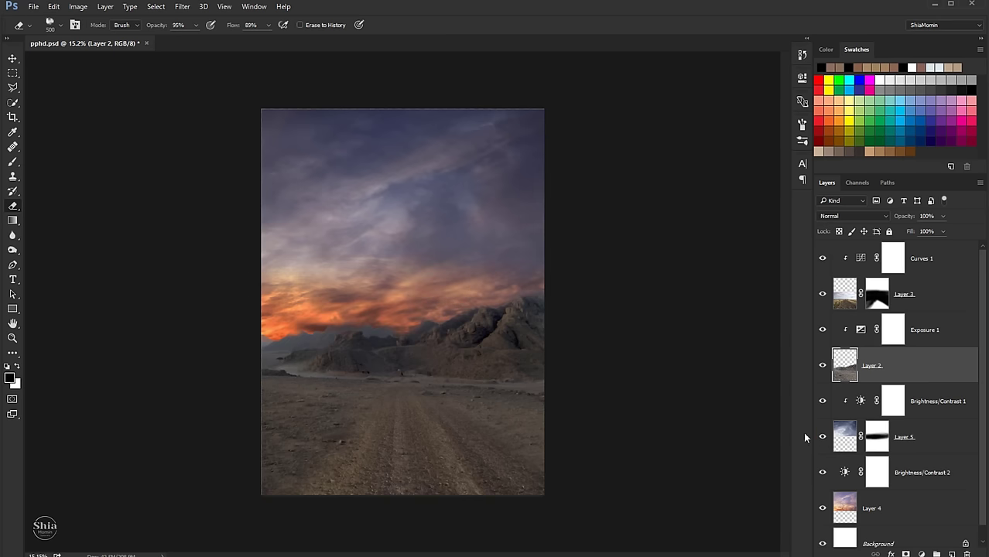
left_click(820, 366)
left_click(820, 366)
left_click(822, 295)
left_click(822, 295)
left_click(877, 294)
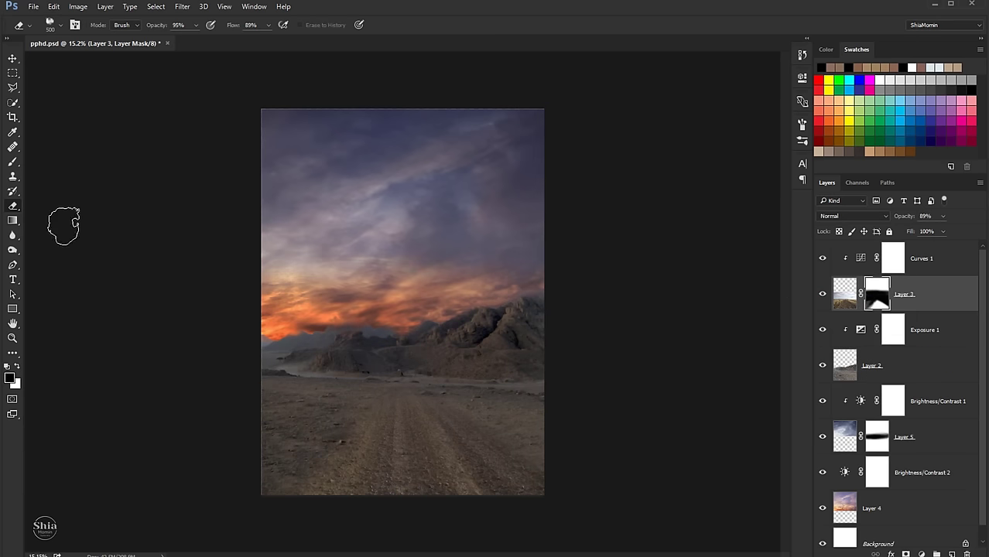
Add an empty Layer 6 above Curves 1.
left_click(12, 161)
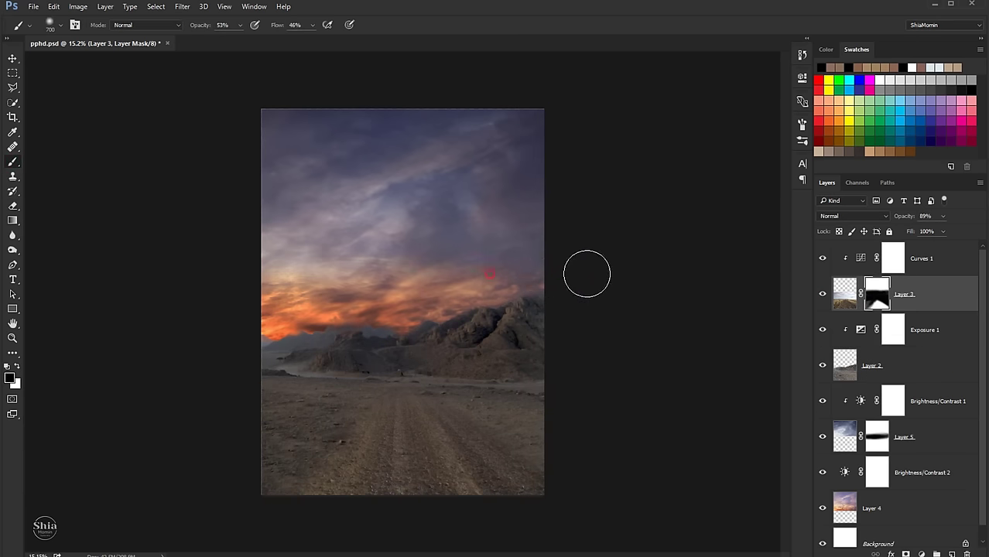
left_click(12, 58)
left_click(944, 263)
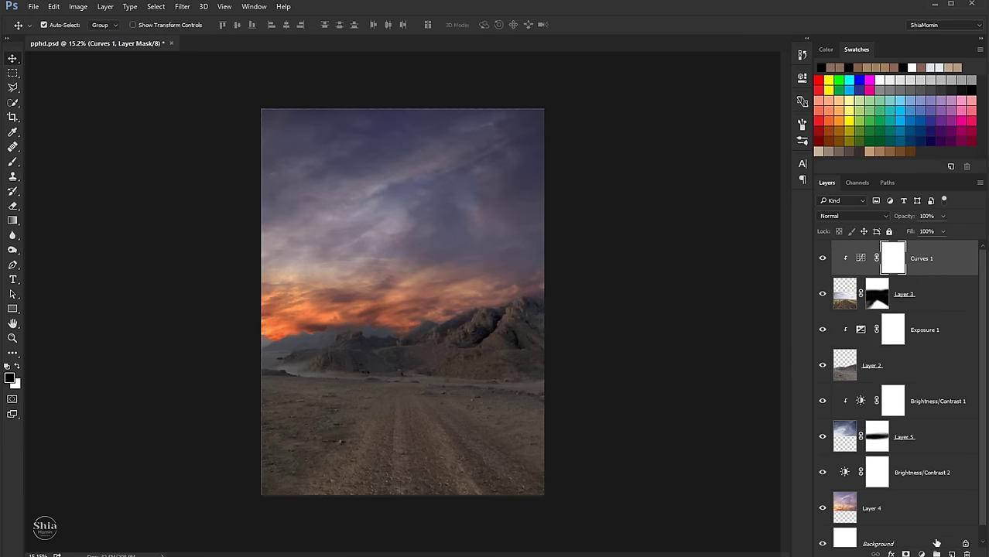
key("ctrl+shift+alt+n")
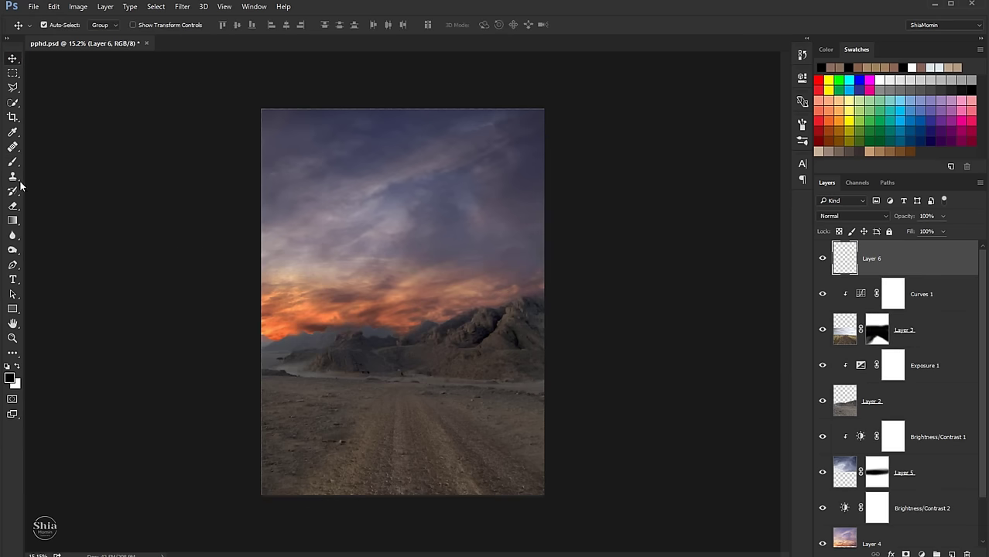
Select the 300 px cloud brush tip.
left_click(12, 162)
left_click(61, 31)
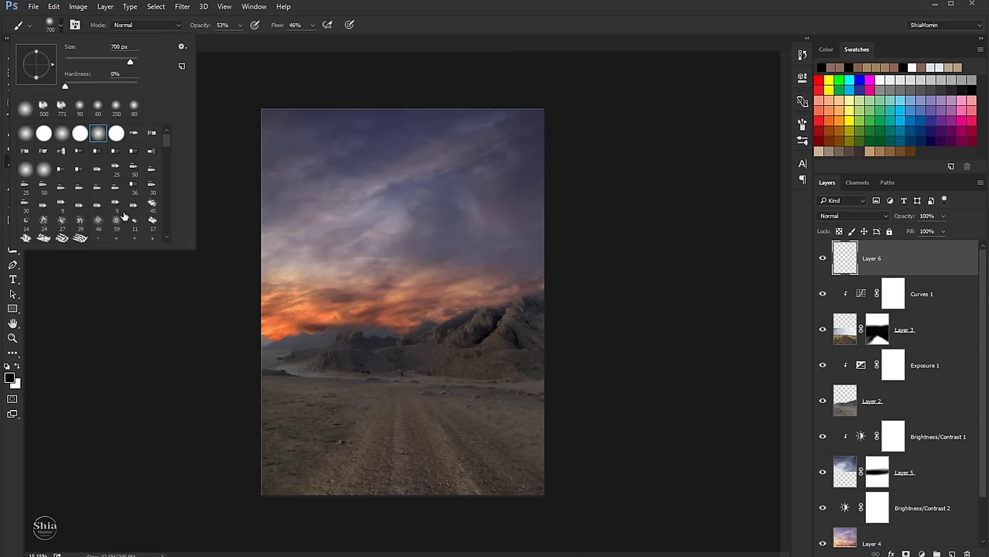
scroll(124, 216, "down", 2)
scroll(124, 217, "down", 2)
scroll(124, 216, "down", 1)
left_click(116, 214)
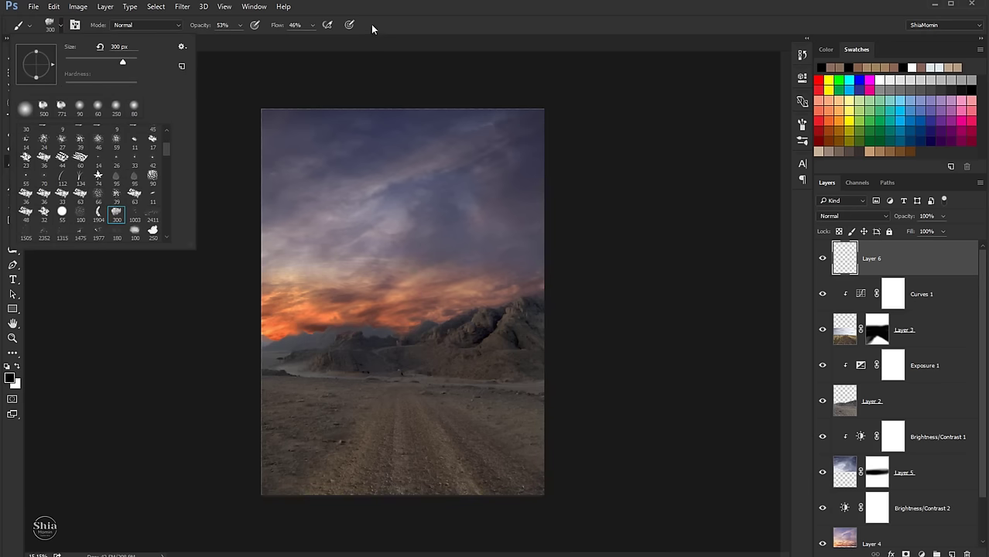
left_click(371, 29)
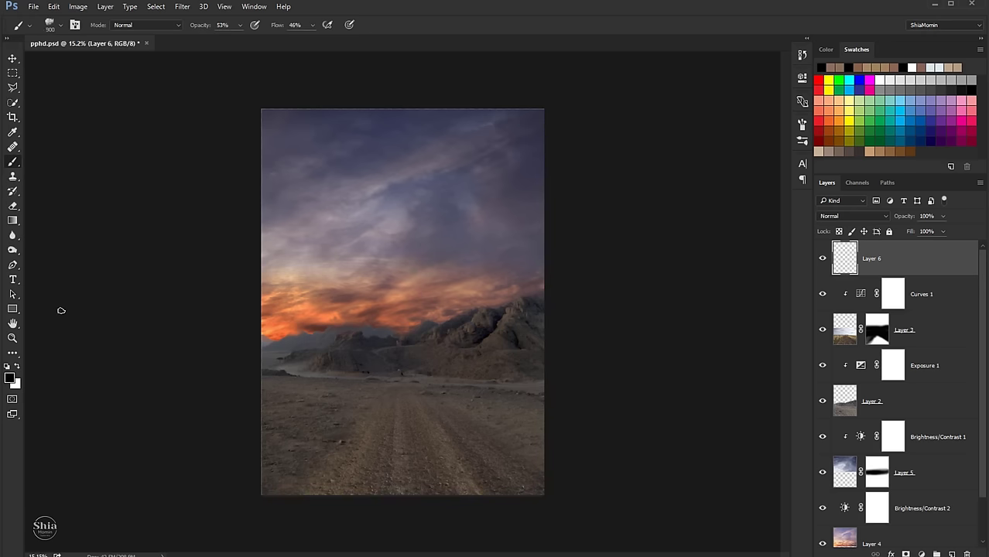
Sample the sunset orange and lighten it to a soft peach foreground colour.
left_click(9, 377)
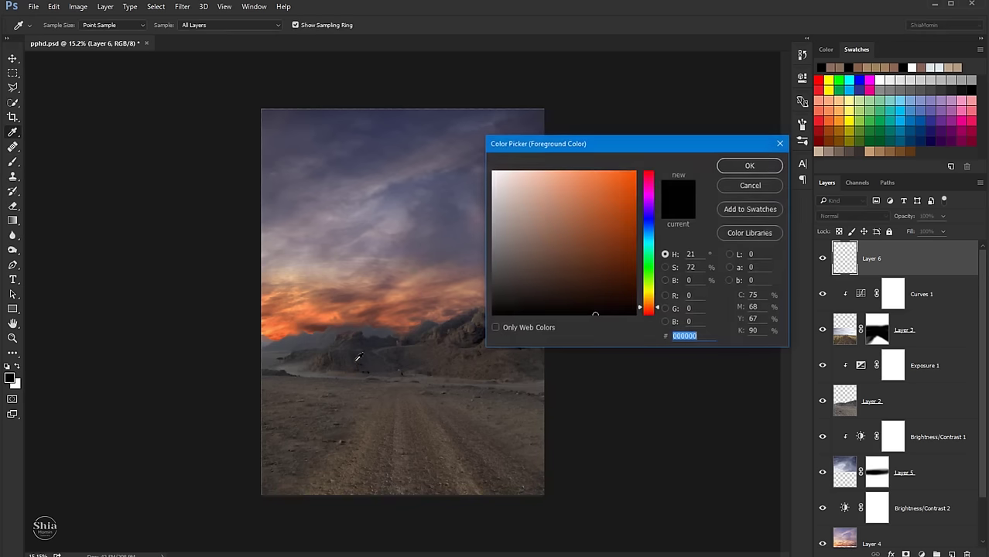
left_click(301, 310)
left_click(396, 308)
left_click_drag(566, 189, 542, 183)
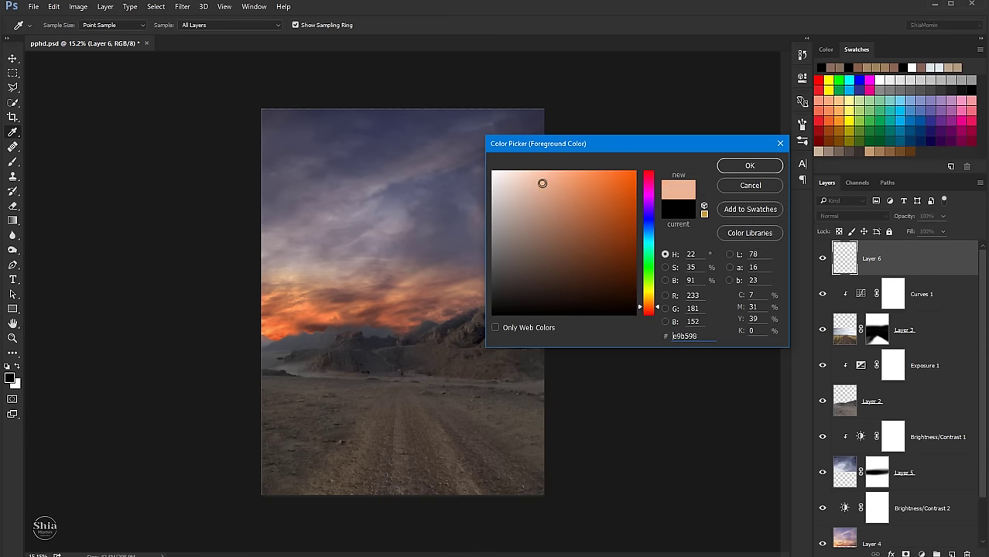
left_click(742, 169)
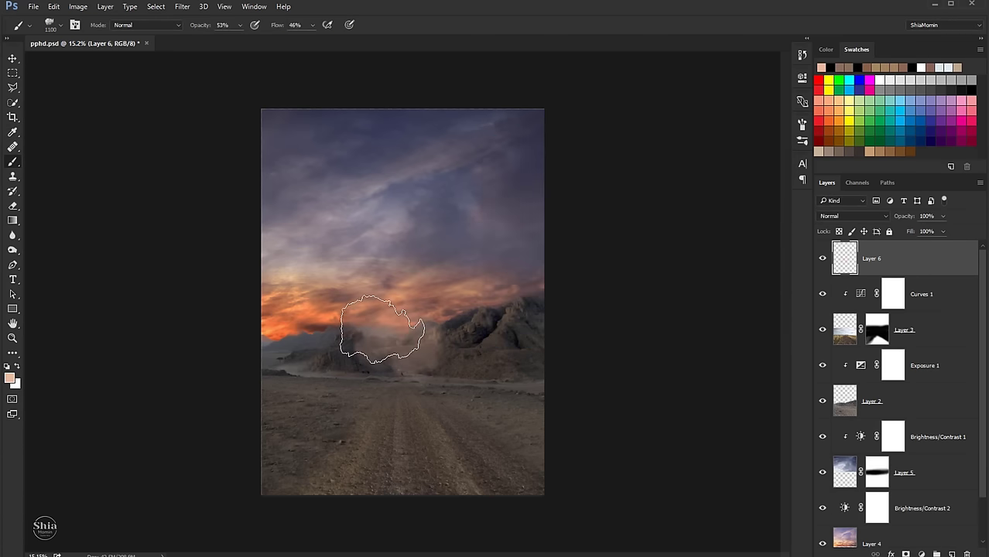
Paint peach dust over the mountains with a 400 px brush, then fade Layer 6 to 48%.
key("bracketleft")
key("bracketleft")
key("bracketleft")
scroll(379, 333, "up", 2)
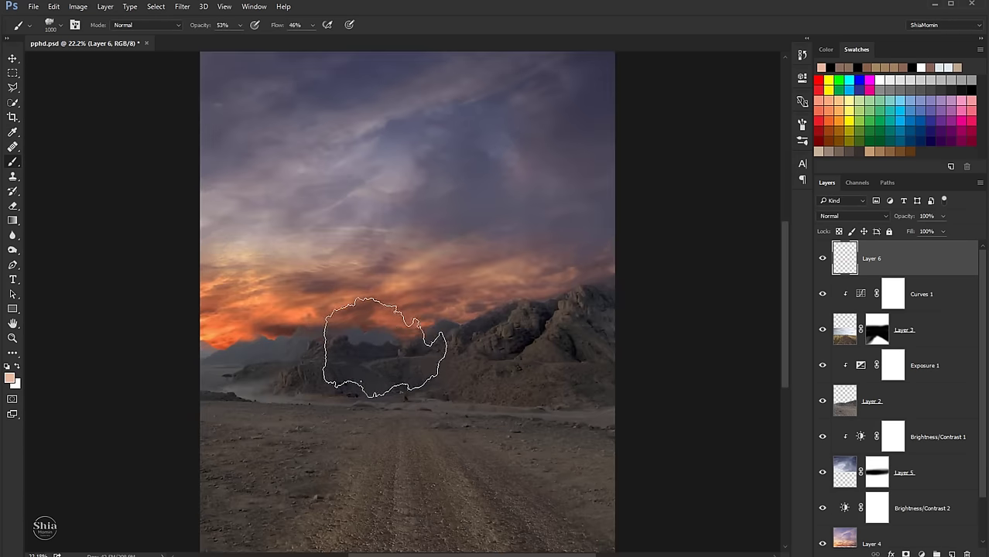
key("bracketleft")
key("bracketleft")
left_click_drag(331, 342, 209, 340)
mouse_move(363, 357)
left_mouse_down()
mouse_move(437, 310)
mouse_move(574, 298)
mouse_move(623, 282)
left_mouse_up()
mouse_move(448, 321)
left_mouse_down()
mouse_move(263, 363)
mouse_move(220, 341)
left_mouse_up()
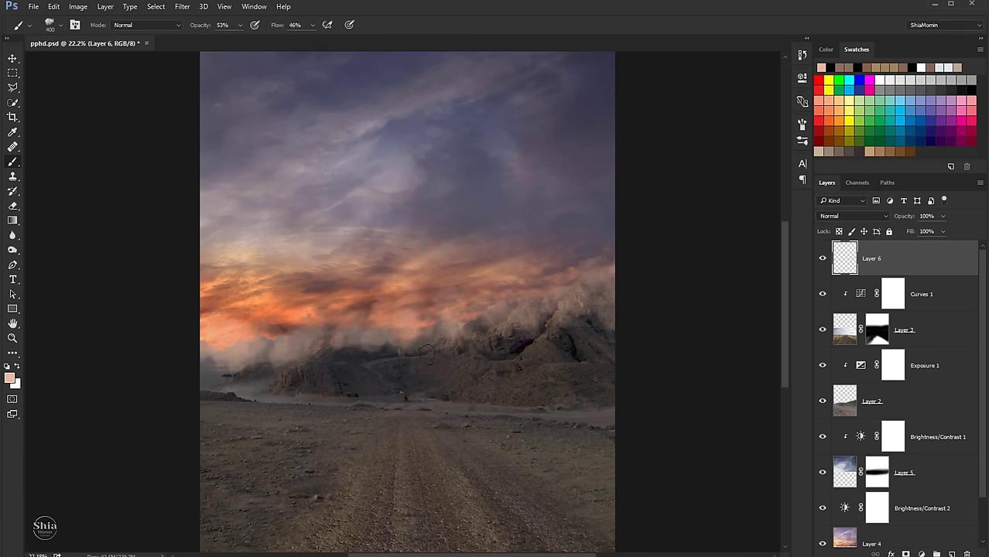
left_click_drag(943, 219, 910, 234)
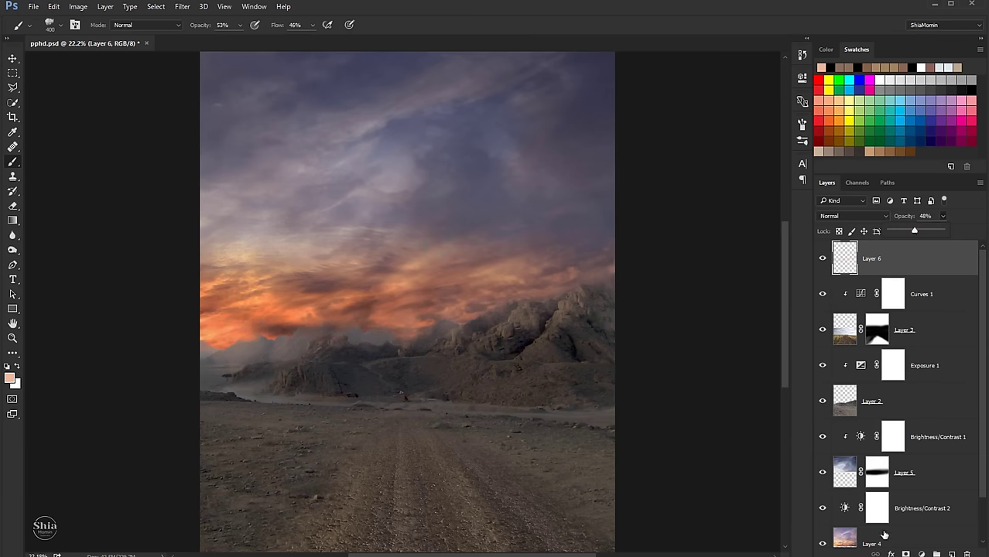
On a new Layer 7, brush lighter peach mist along the horizon and mountains.
left_click(951, 554)
left_click(11, 378)
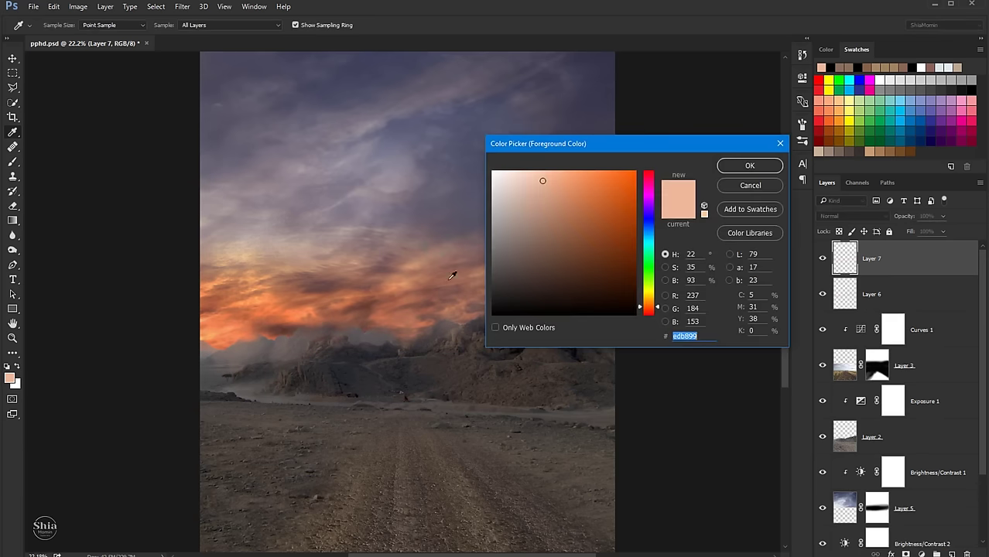
left_click(525, 174)
left_click(721, 167)
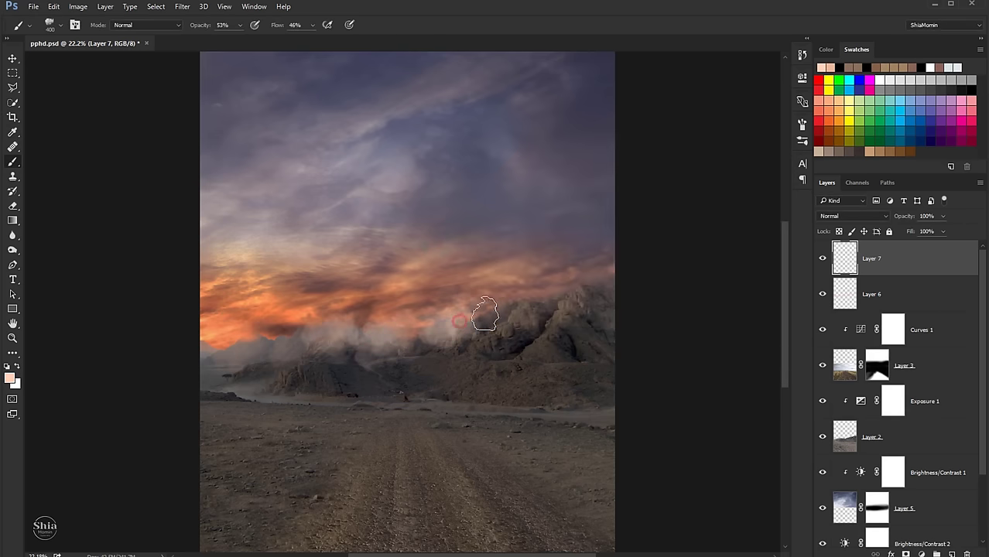
mouse_move(485, 321)
left_mouse_down()
mouse_move(202, 335)
mouse_move(248, 347)
left_mouse_up()
mouse_move(507, 310)
left_mouse_down()
mouse_move(556, 287)
mouse_move(600, 326)
mouse_move(420, 358)
mouse_move(212, 364)
mouse_move(287, 376)
mouse_move(324, 371)
mouse_move(200, 376)
left_mouse_up()
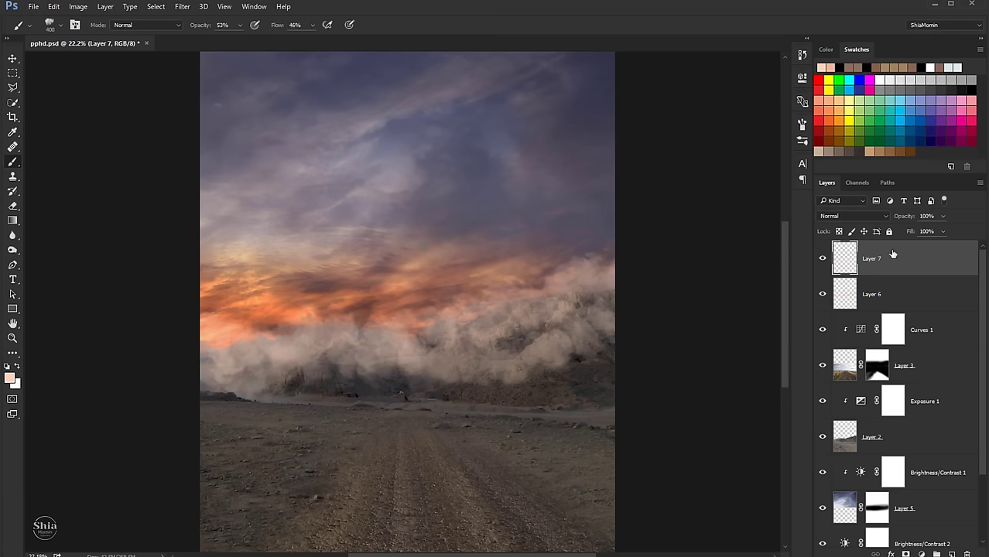
Blend Layer 7 as Soft Light at 58% opacity.
left_click_drag(943, 222, 900, 229)
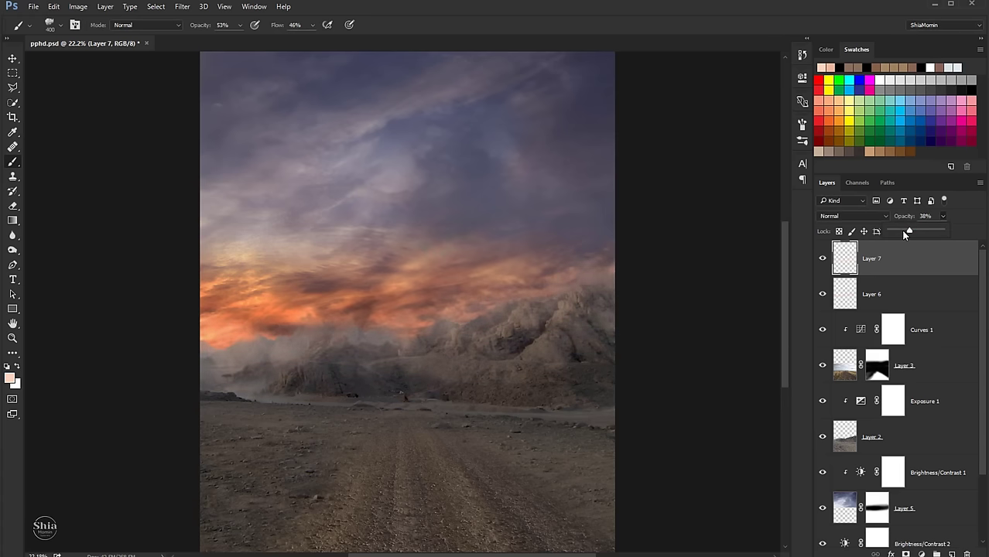
left_click(849, 218)
left_click(851, 333)
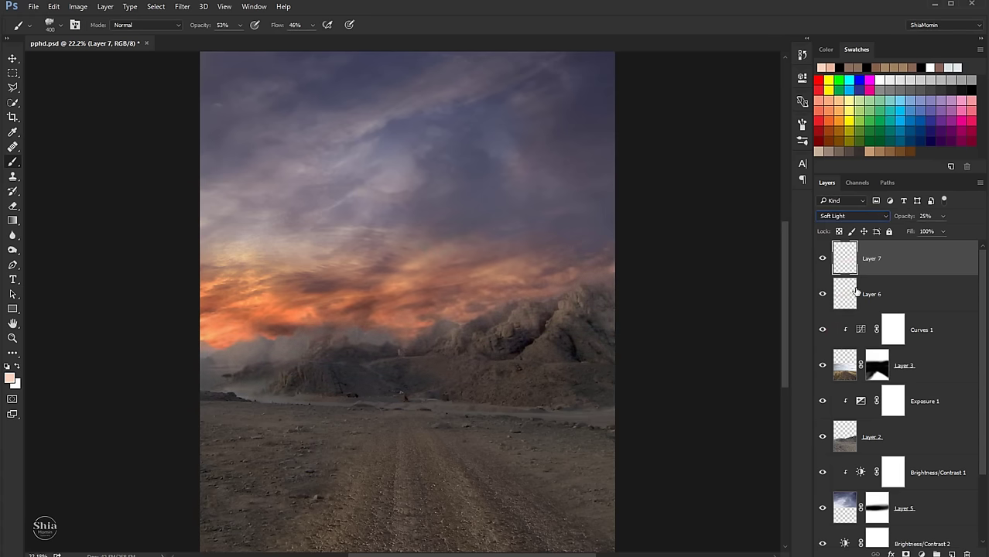
left_click_drag(943, 221, 950, 232)
Set an 800 px soft round brush and sample a bright orange foreground colour.
scroll(395, 239, "down", 3)
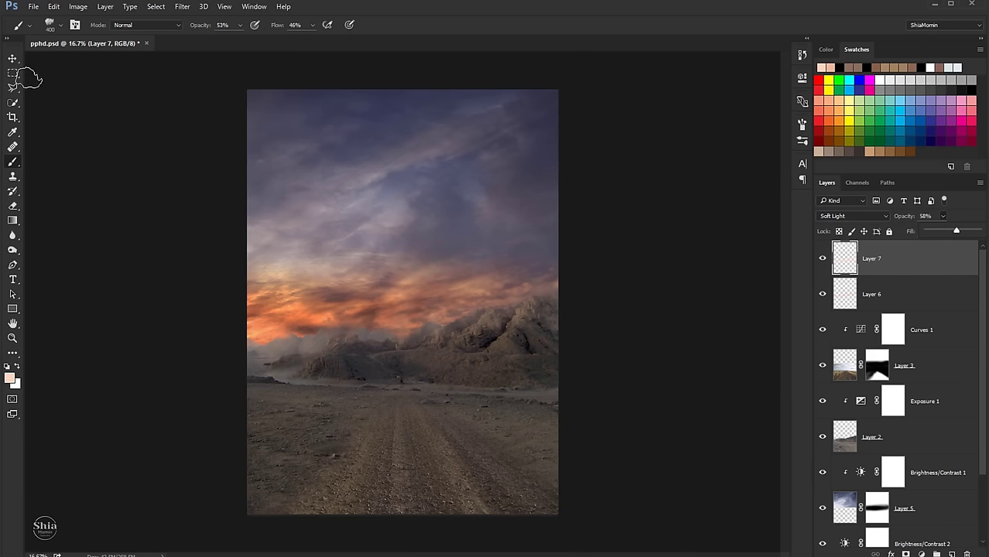
key("v")
left_click(12, 161)
left_click(54, 25)
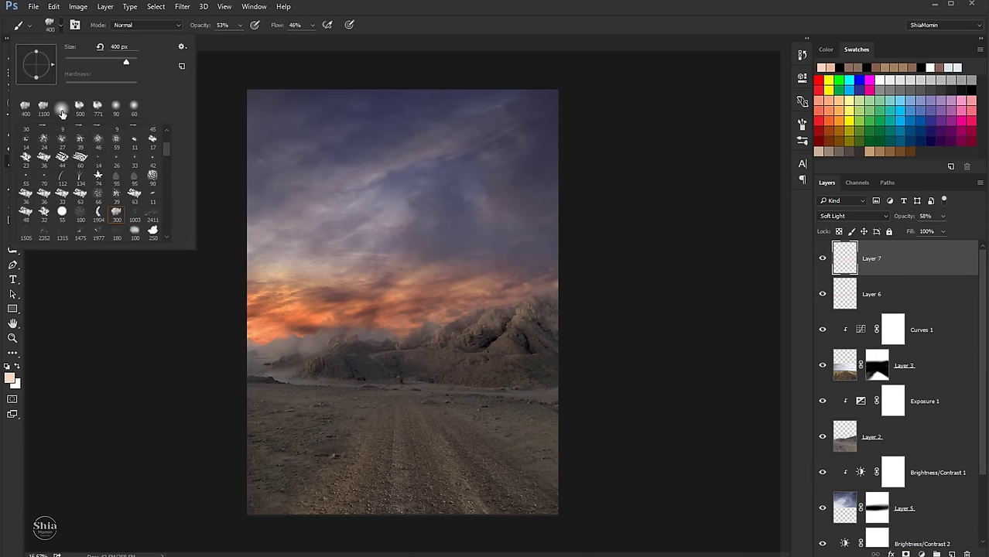
left_click(62, 111)
left_click(343, 52)
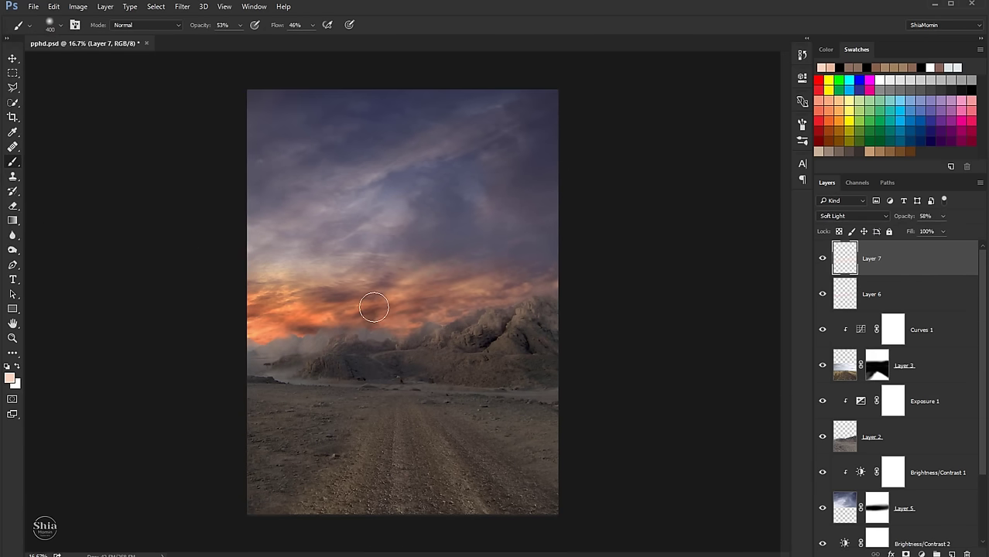
key("bracketright")
key("bracketright")
key("bracketright")
key("bracketright")
left_click(294, 319, "alt")
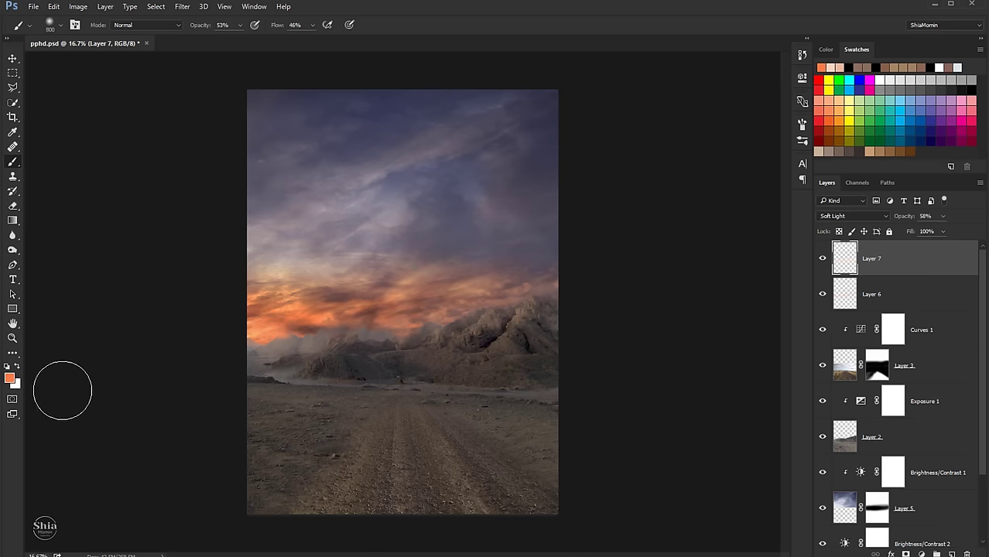
left_click(10, 379)
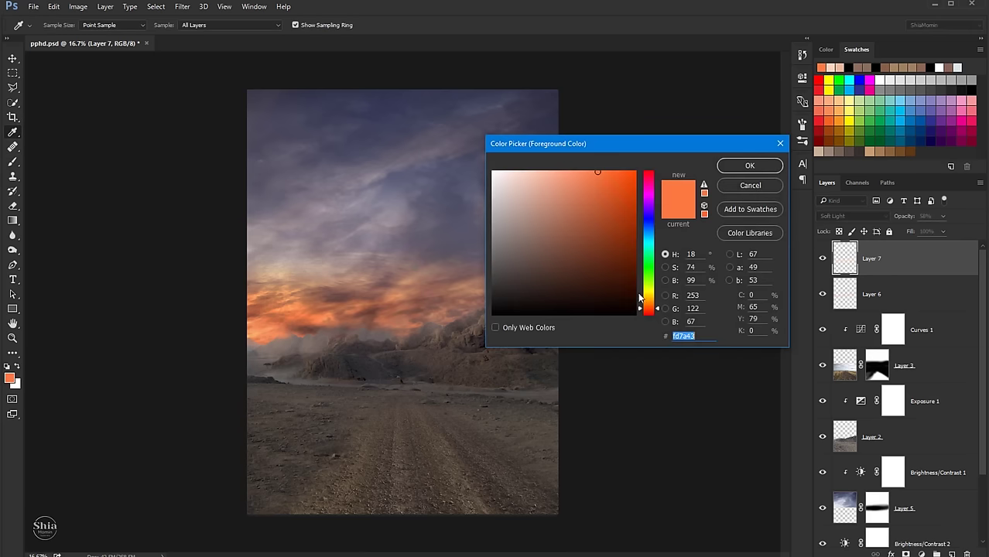
Change the foreground colour to a pale orange-yellow peach.
left_click(647, 303)
left_click_drag(592, 175, 555, 172)
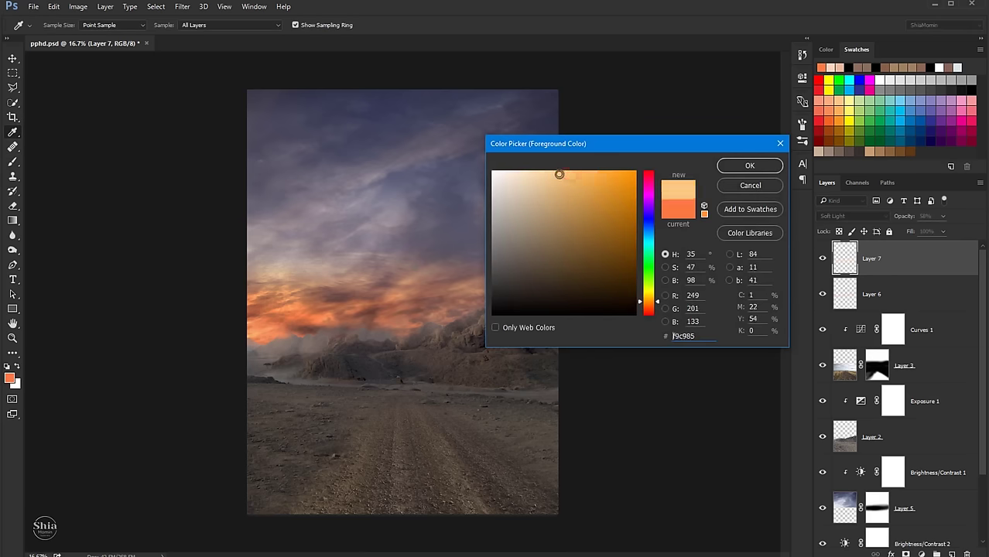
left_click(749, 165)
On a new Layer 8, paint an orange glow across the horizon with brush opacity 22%.
key("ctrl+shift+alt+n")
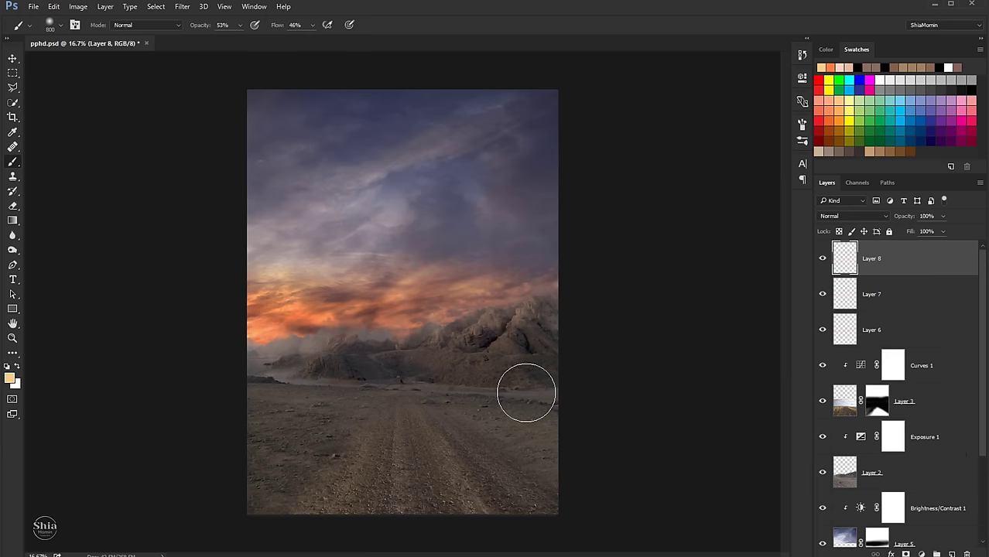
mouse_move(370, 338)
left_mouse_down()
mouse_move(284, 338)
mouse_move(511, 333)
left_mouse_up()
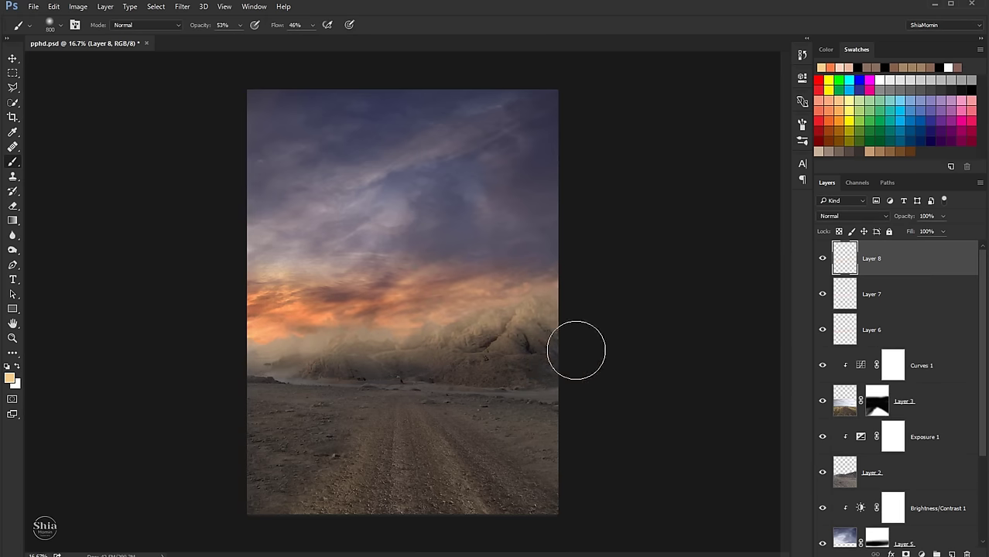
left_click_drag(573, 349, 293, 352)
key("ctrl+z")
left_click_drag(239, 25, 220, 38)
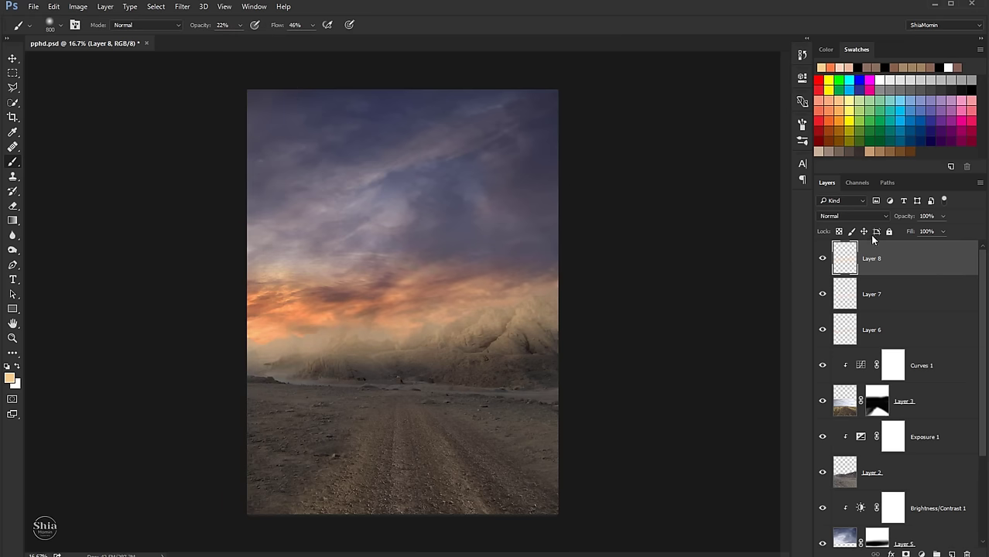
Fade Layer 8's haze to 48% opacity.
left_click(942, 217)
left_click(909, 232)
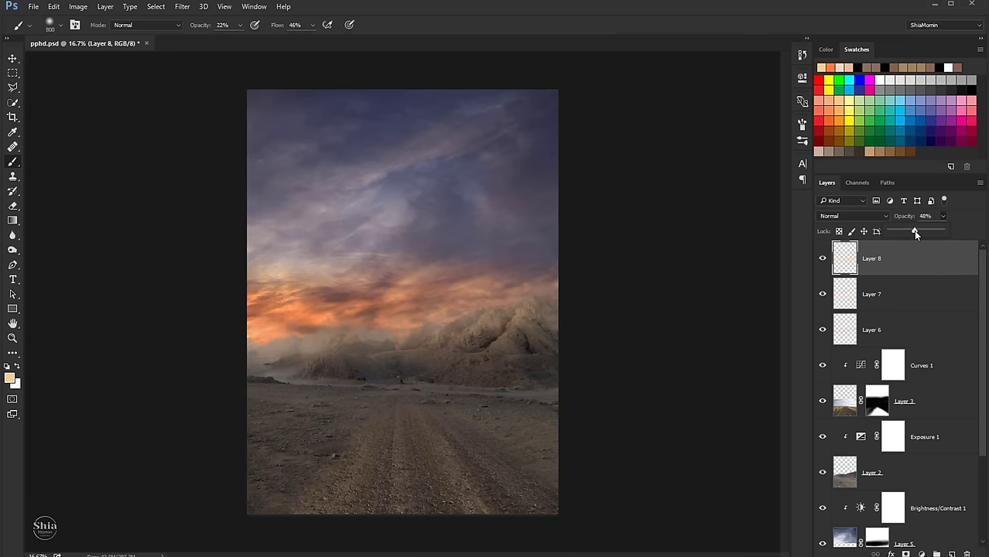
left_click(12, 59)
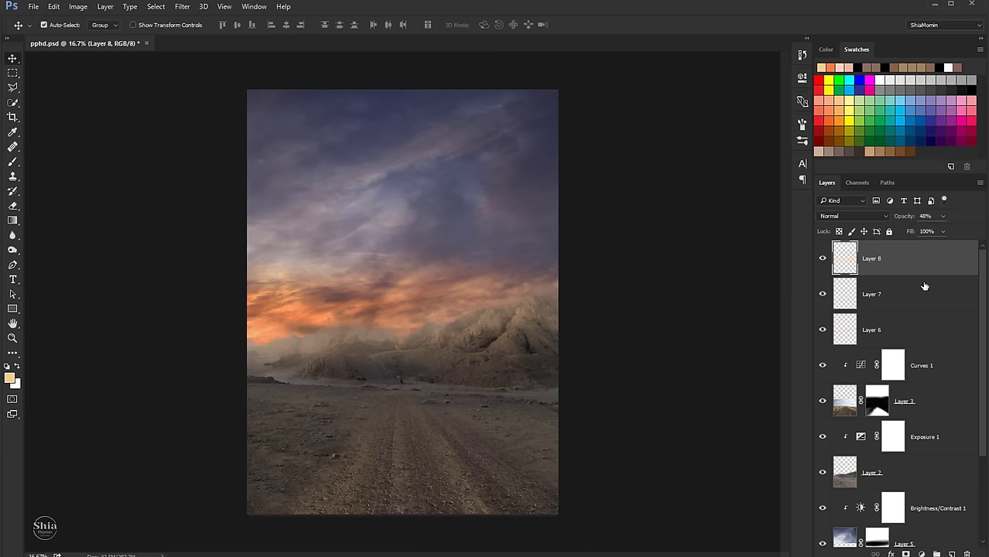
scroll(933, 291, "down", 3)
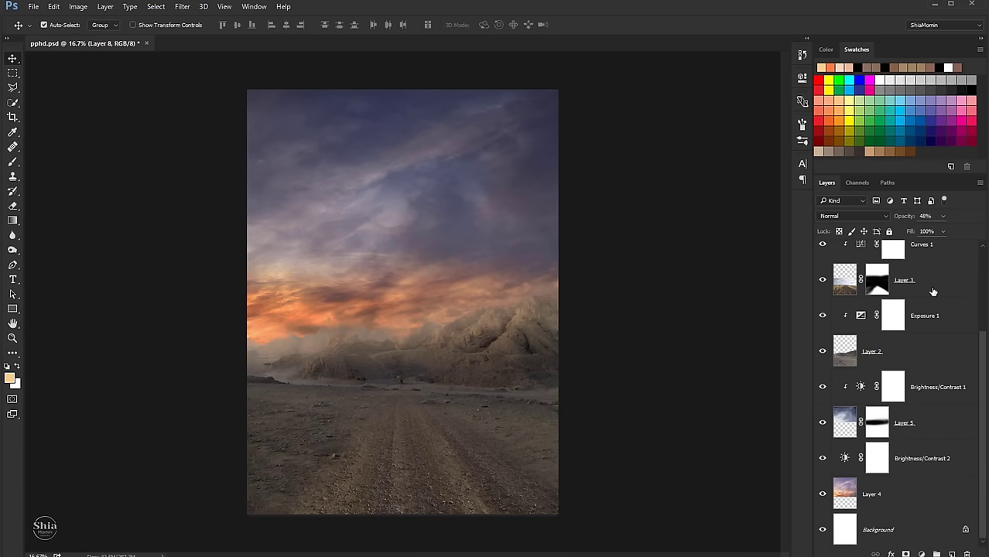
scroll(932, 293, "up", 3)
scroll(916, 264, "down", 3)
Group the layers from Curves 1 to Layer 4 into Group 1 and label it red.
left_click(896, 494, "shift")
key("ctrl+g")
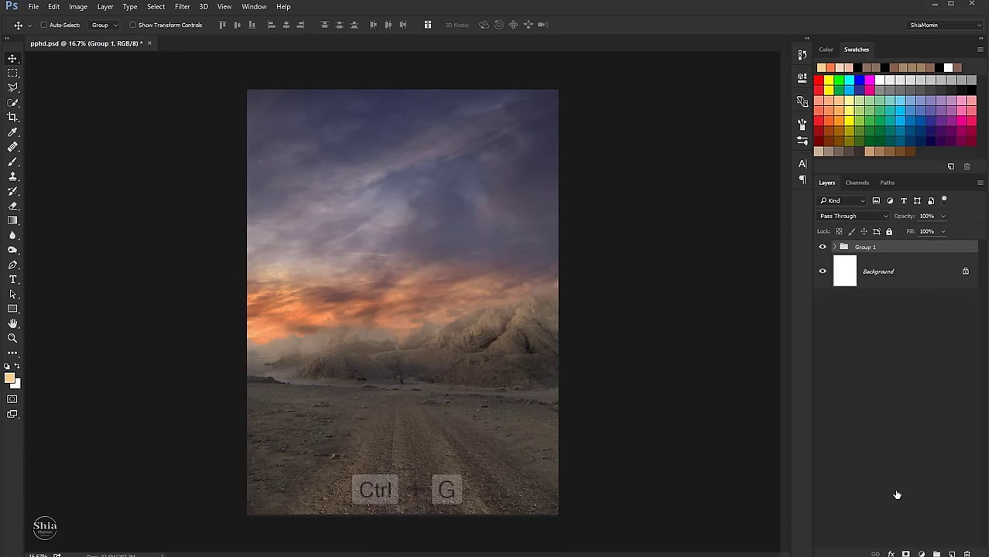
left_click(821, 247)
left_click(822, 248)
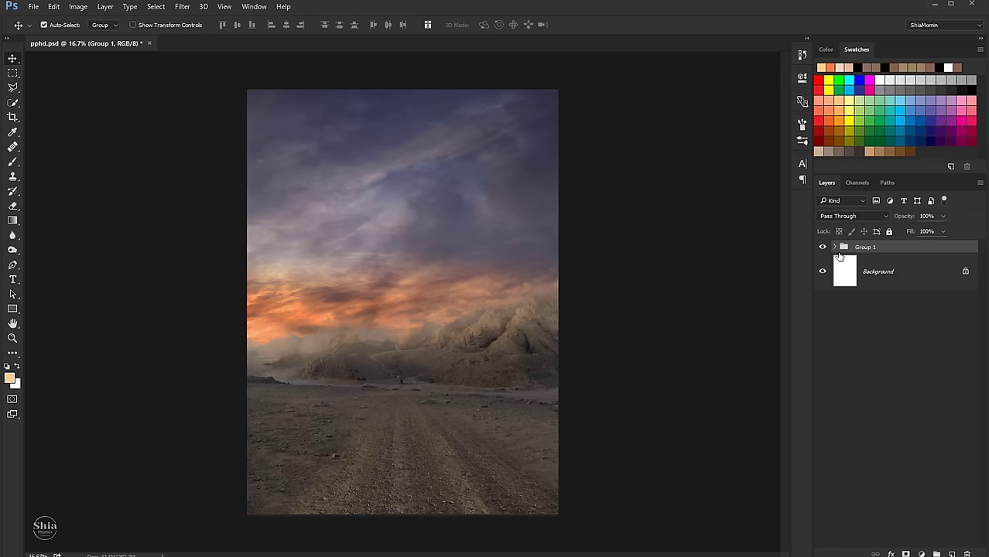
right_click(822, 247)
left_click(851, 295)
Stamp all visible layers into a merged Layer 9 and hide the Background.
key("ctrl+alt+shift+e")
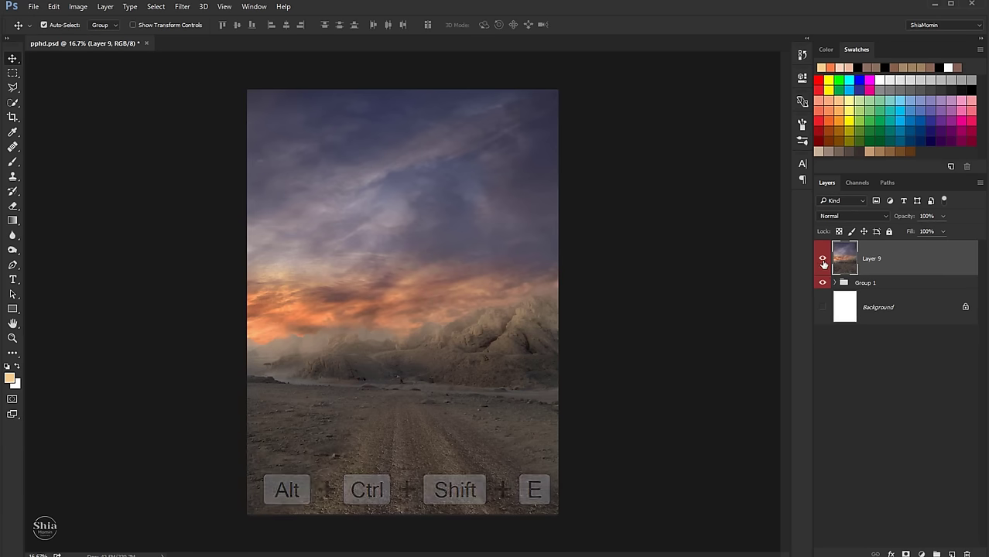
right_click(822, 258)
left_click(821, 290)
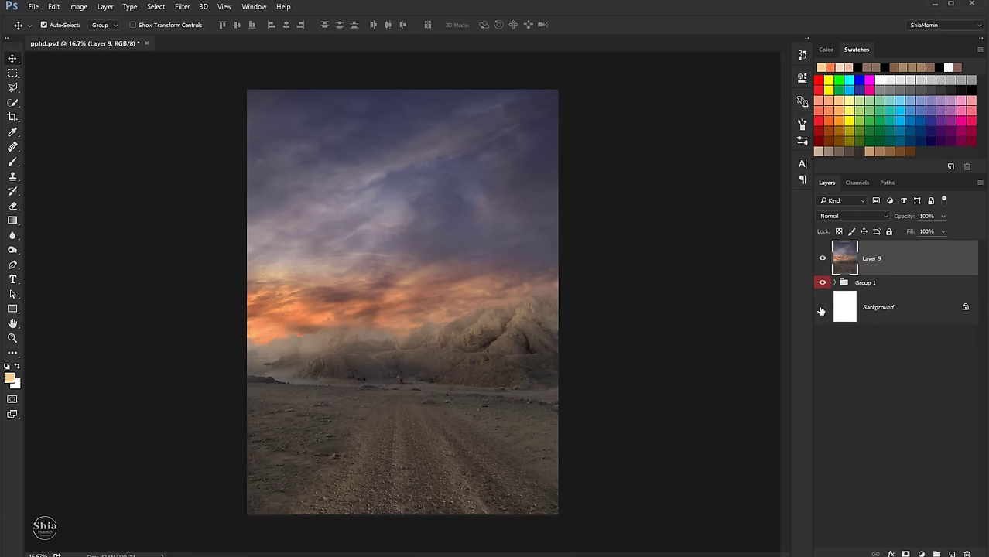
left_click(824, 308)
Camera Raw grade on Layer 9: temperature -4, clarity -37, saturation +10, blacks +7, exposure -0.50.
left_click(182, 7)
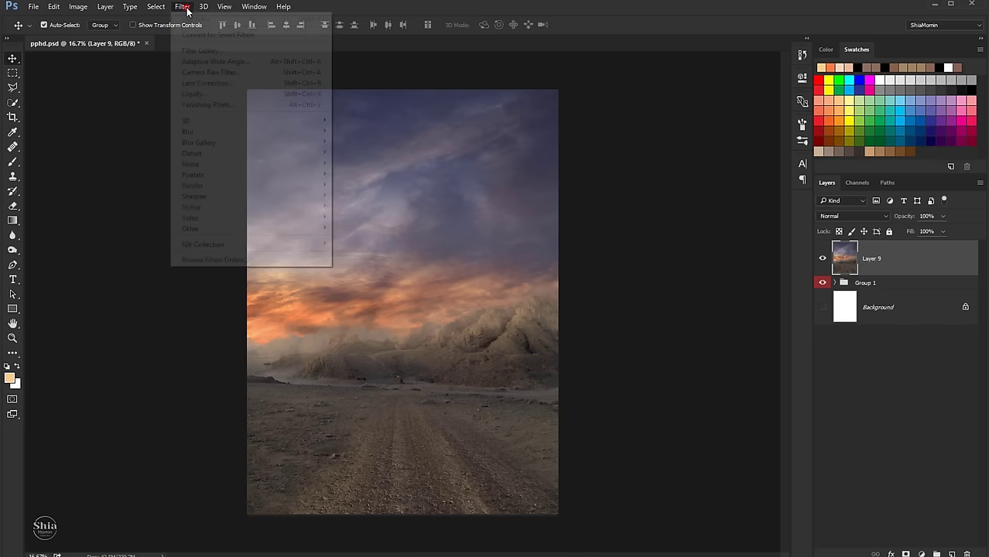
left_click(192, 70)
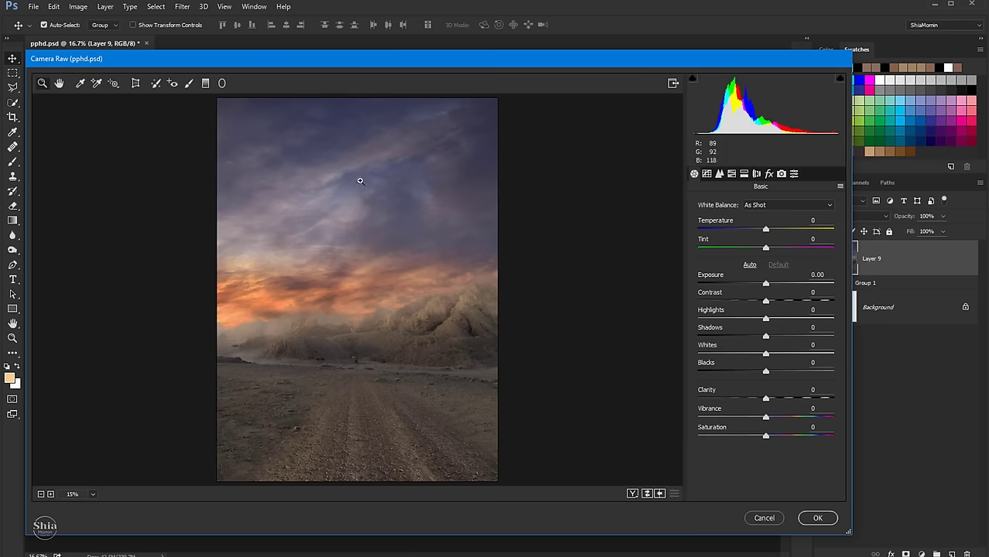
left_click_drag(765, 229, 762, 231)
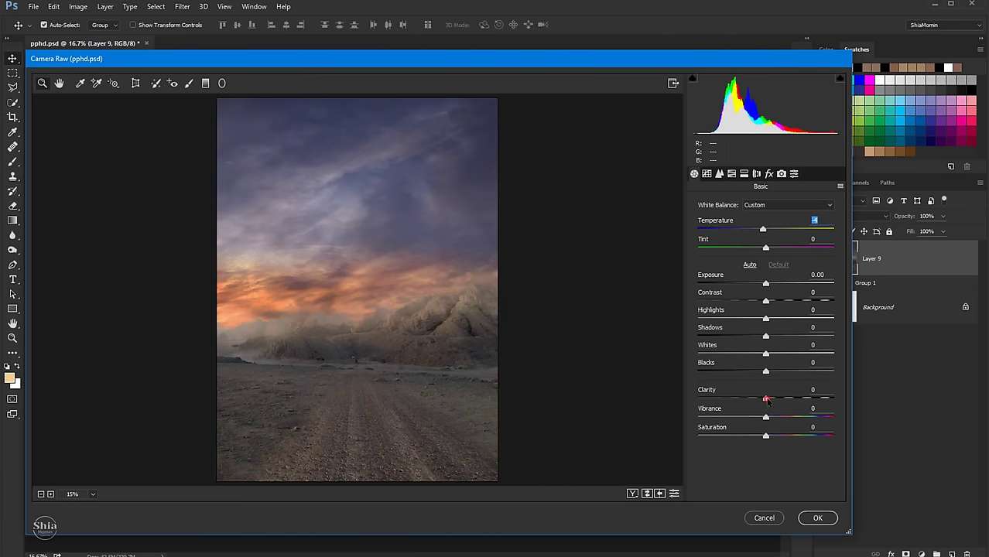
left_click_drag(767, 400, 735, 401)
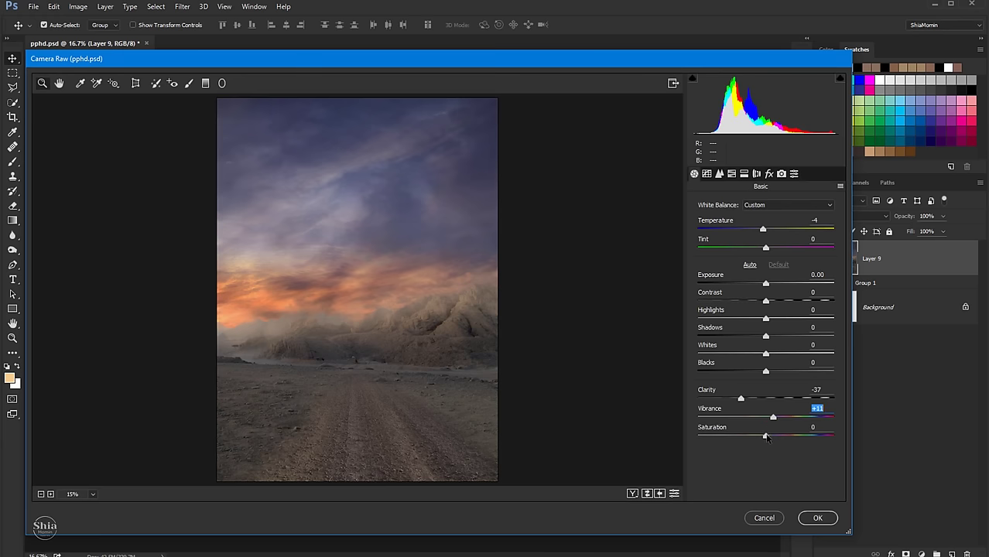
left_click_drag(766, 437, 772, 439)
left_click_drag(765, 301, 763, 310)
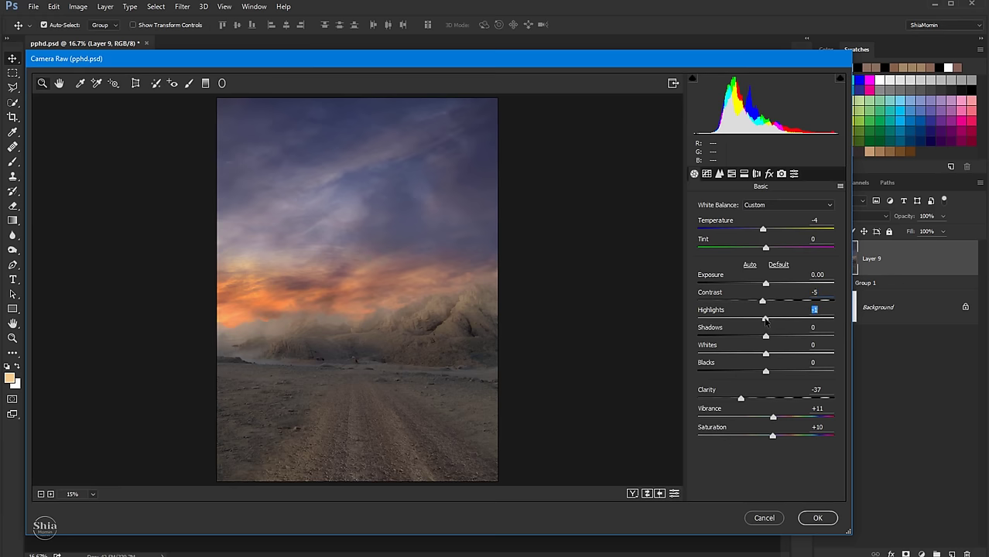
mouse_move(759, 340)
left_mouse_down()
mouse_move(775, 341)
mouse_move(741, 343)
mouse_move(764, 347)
mouse_move(758, 356)
left_mouse_up()
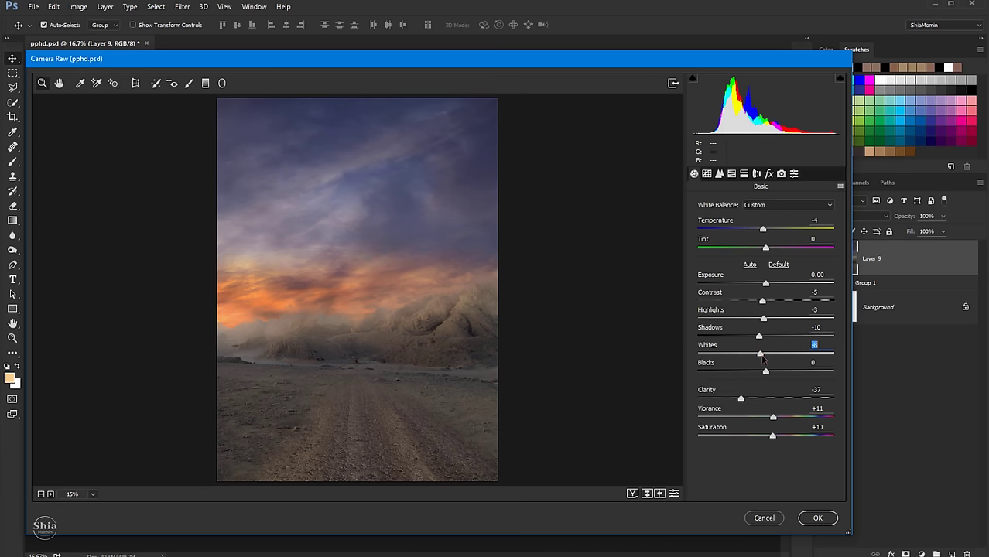
left_click_drag(765, 372, 770, 374)
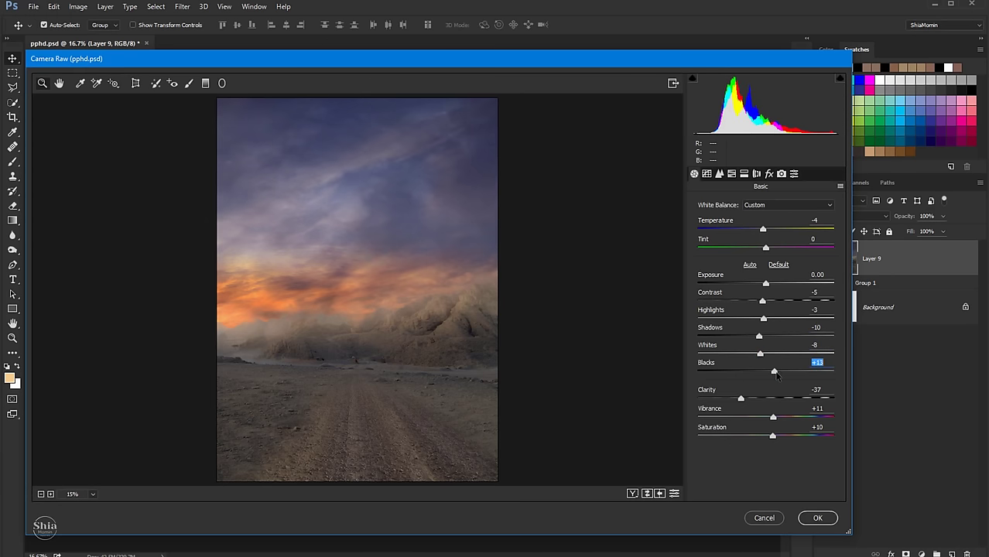
left_click_drag(766, 286, 759, 286)
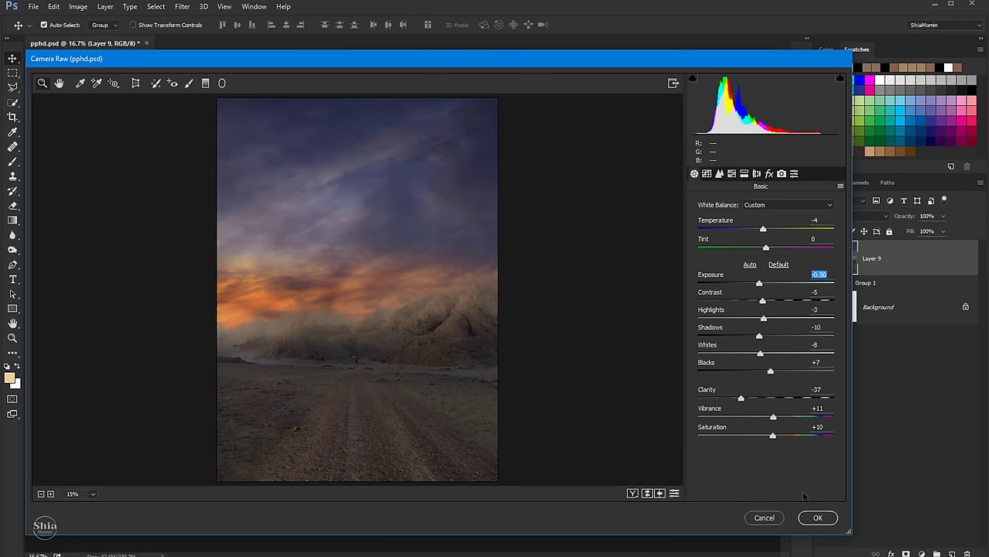
left_click(814, 519)
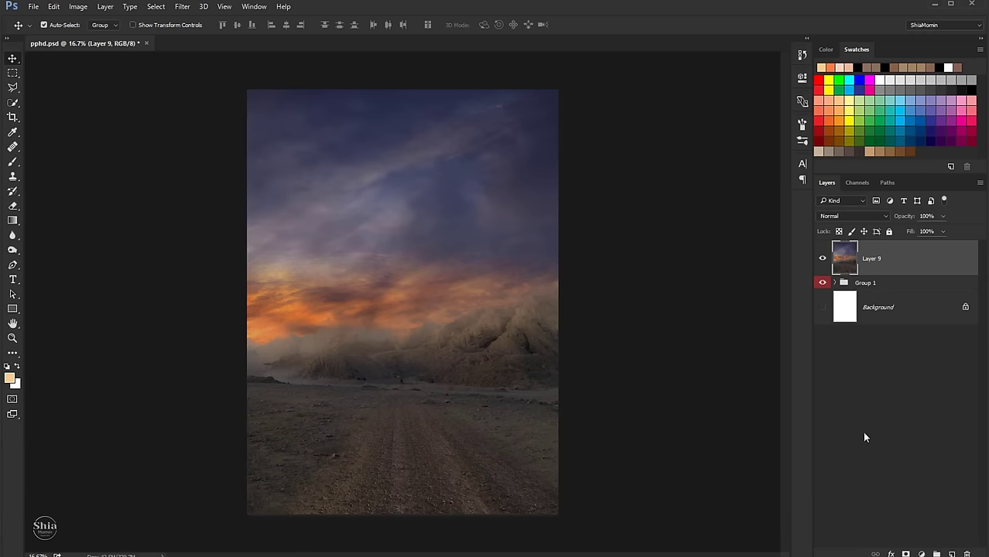
Create Layer 10 and set the brush to 13% opacity and 29% flow.
left_click(951, 552)
key("b")
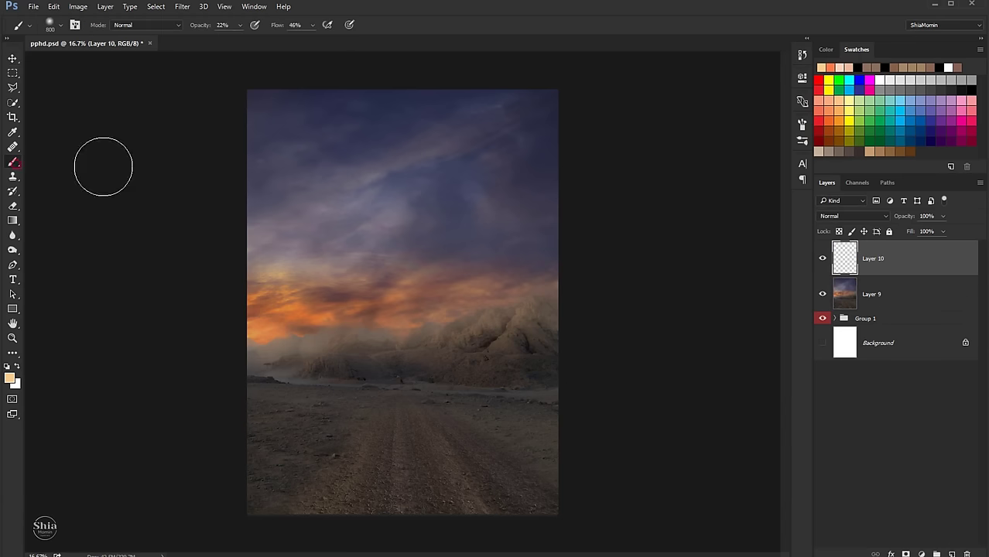
left_click(239, 27)
left_click(309, 44)
left_click_drag(310, 41, 300, 41)
left_click(267, 345)
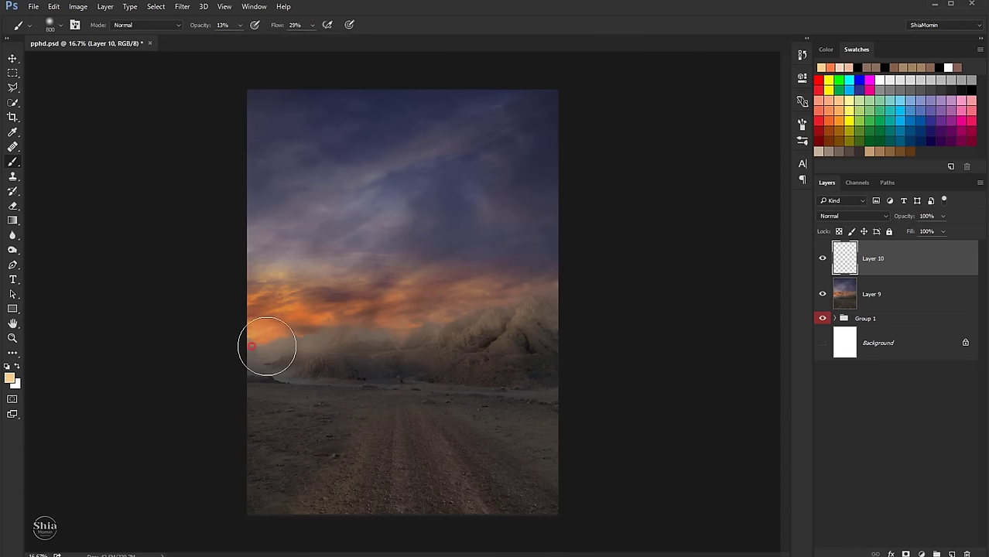
Paint a warm orange glow on the left horizon and white haze over the mountains.
mouse_move(215, 361)
left_mouse_down()
mouse_move(301, 335)
mouse_move(543, 345)
left_mouse_up()
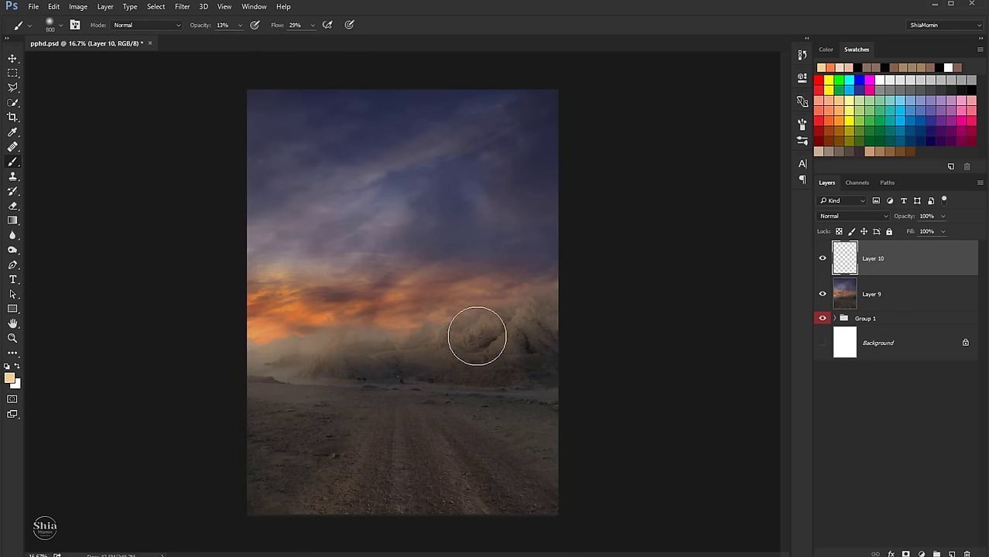
left_click(17, 367)
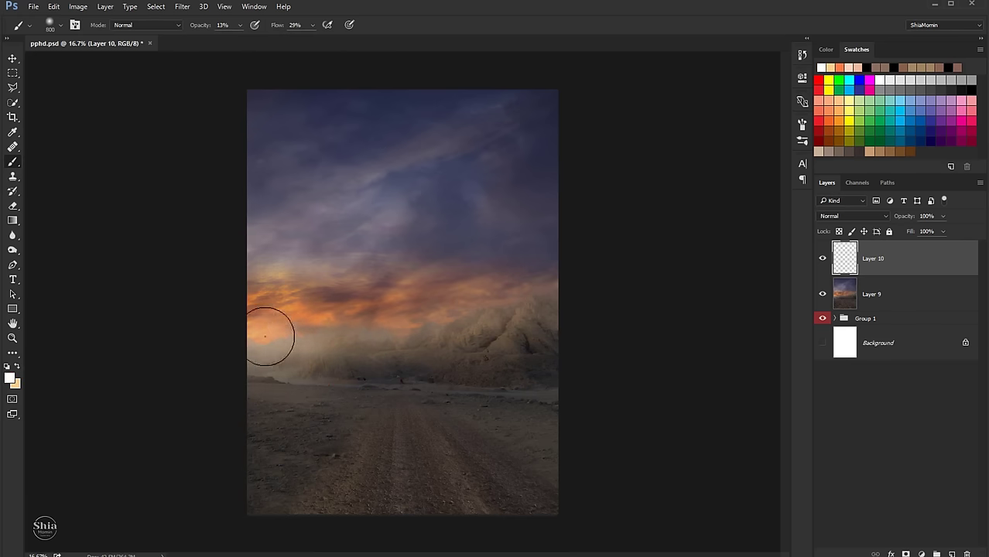
mouse_move(357, 322)
left_mouse_down()
mouse_move(531, 329)
mouse_move(342, 327)
left_mouse_up()
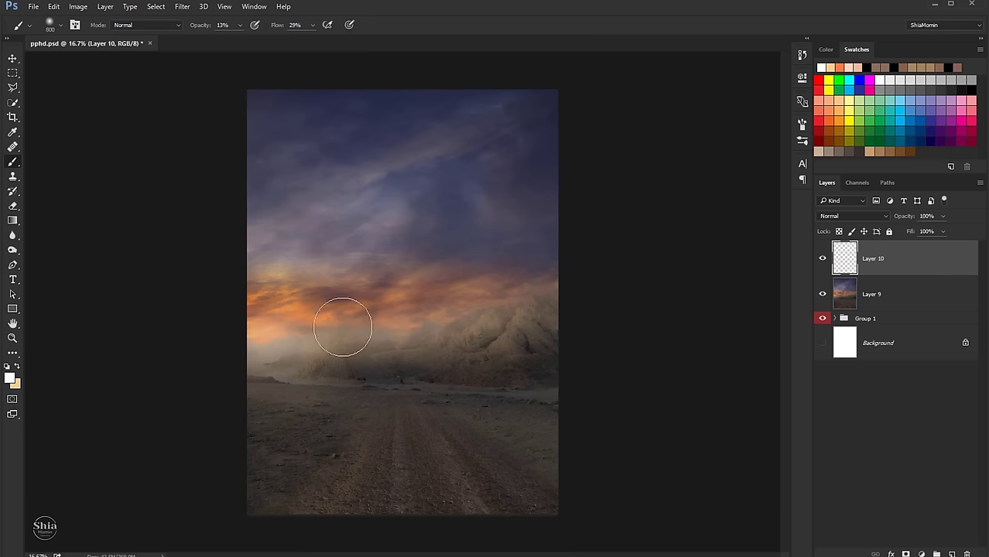
left_click(823, 260)
left_click(823, 260)
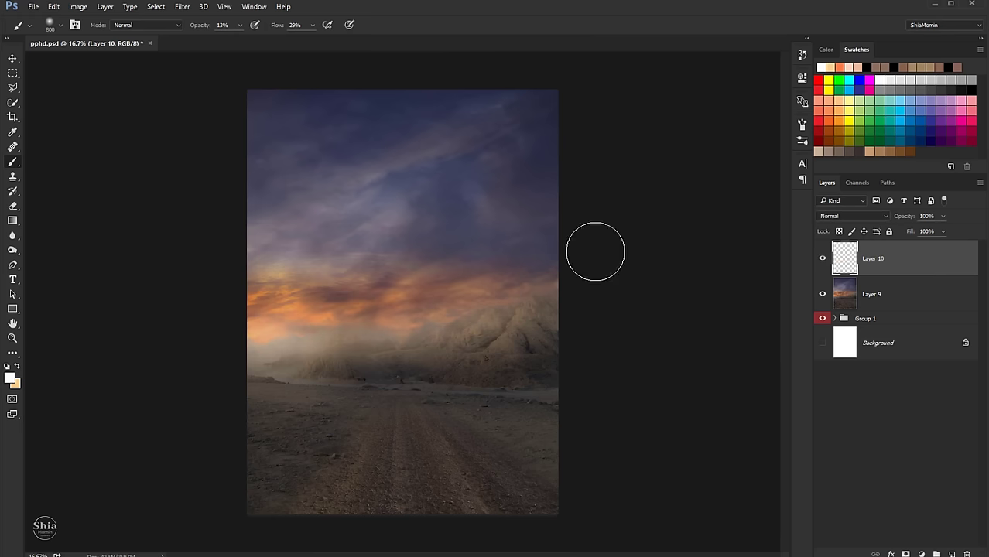
left_click(12, 58)
left_click(920, 553)
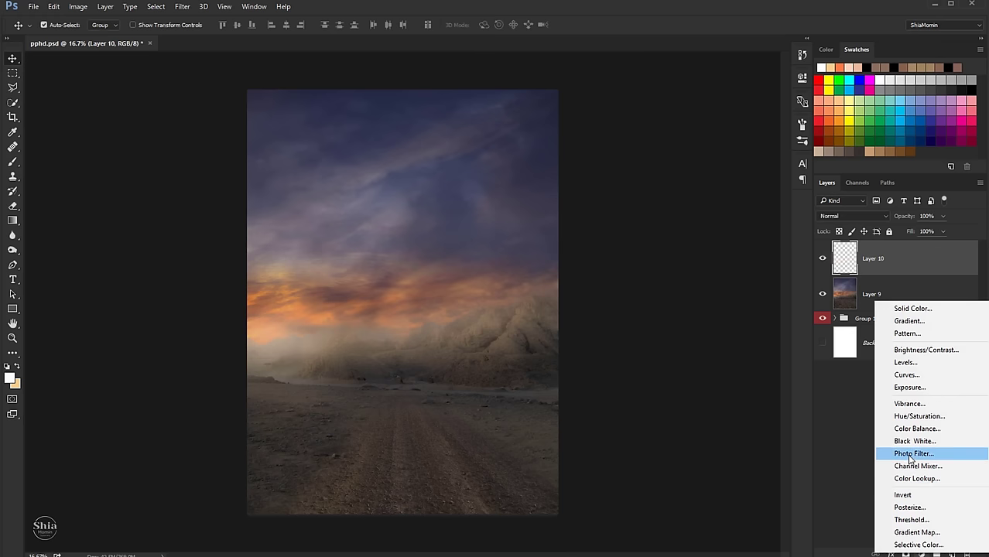
Add a Color Balance layer shifting midtones toward red (+14, blue +2).
left_click(913, 428)
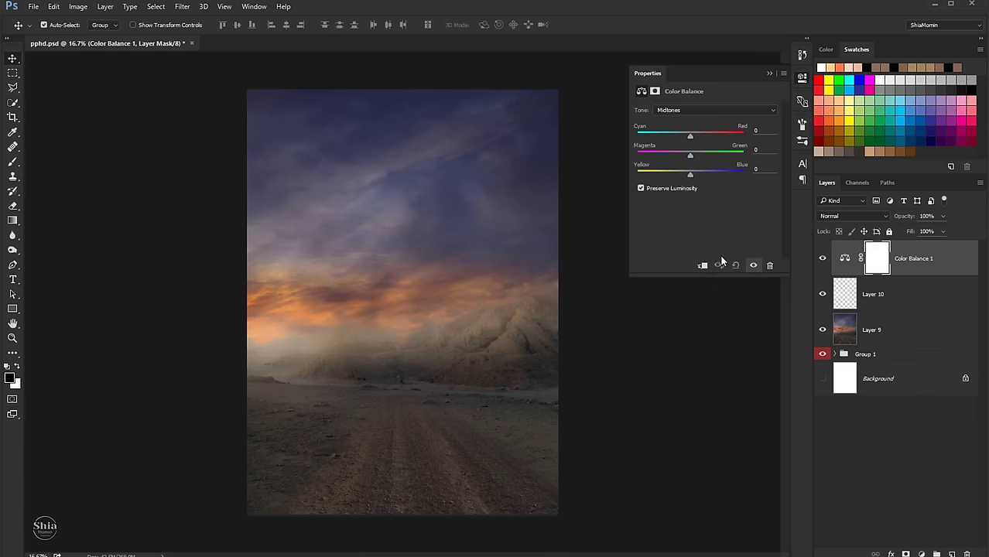
left_click_drag(690, 136, 695, 136)
left_click(767, 72)
Add a Curves 2 adjustment with a slight bend in the tone curve.
left_click(920, 554)
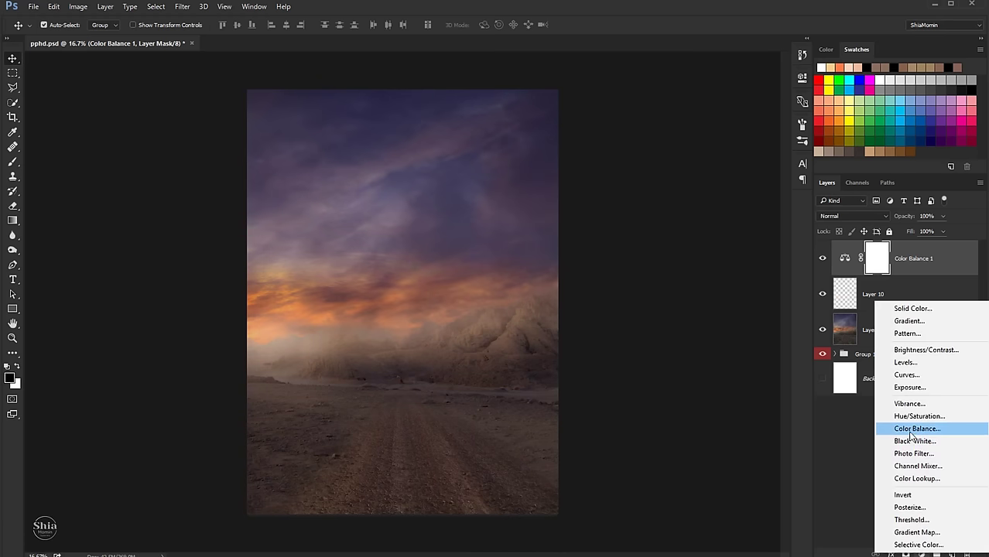
left_click(907, 375)
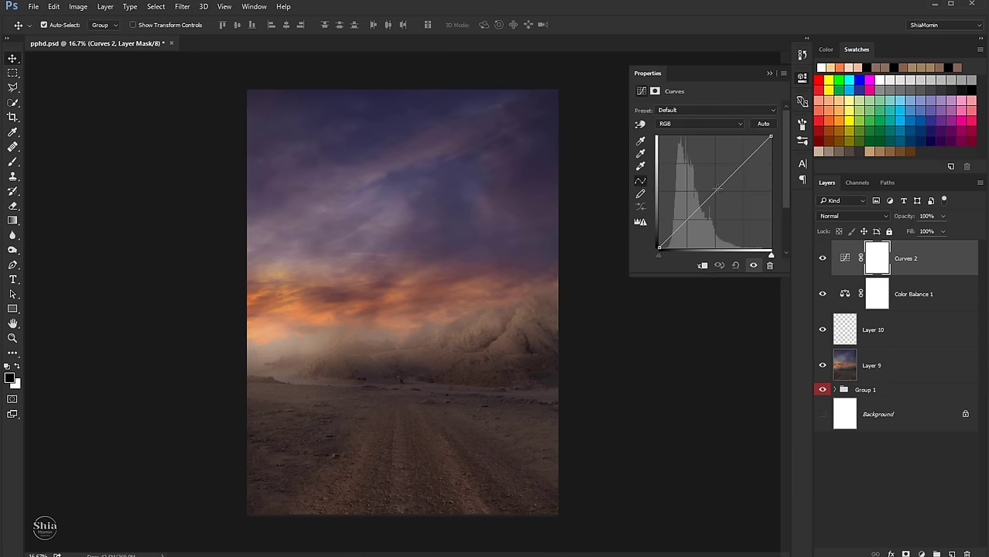
left_click_drag(717, 189, 718, 190)
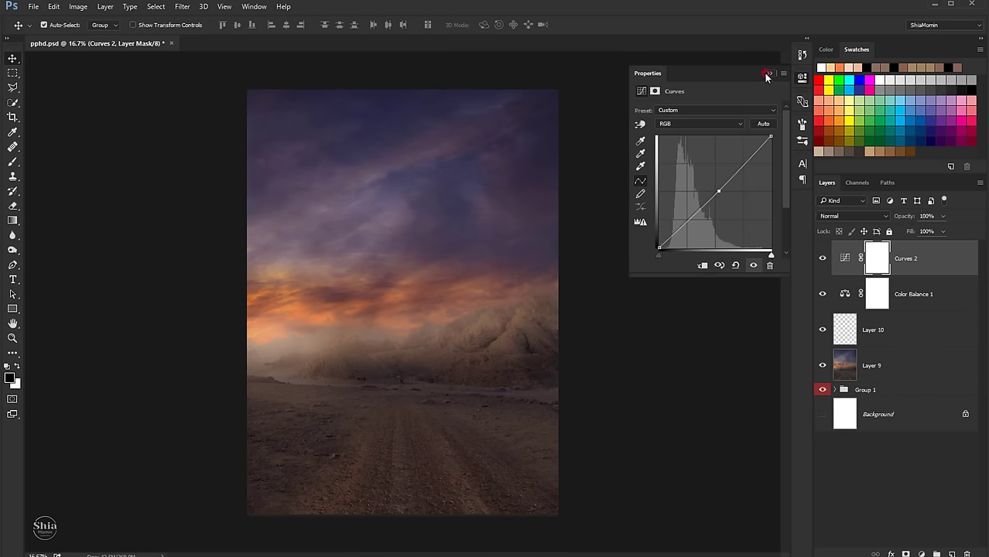
left_click(766, 75)
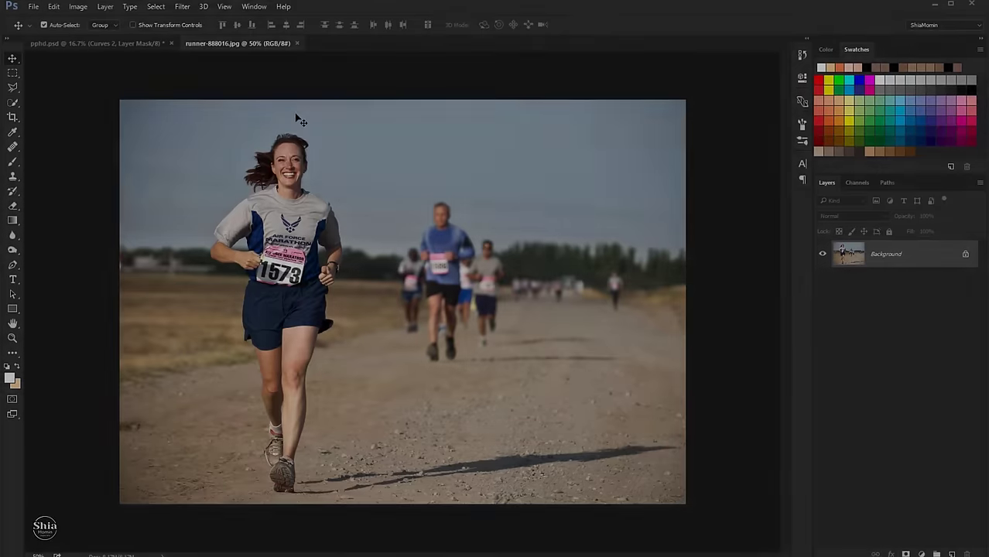
Quick-select the runner's head, hair, neck, forearm and both hands.
key("w")
scroll(189, 101, "up", 2, "alt")
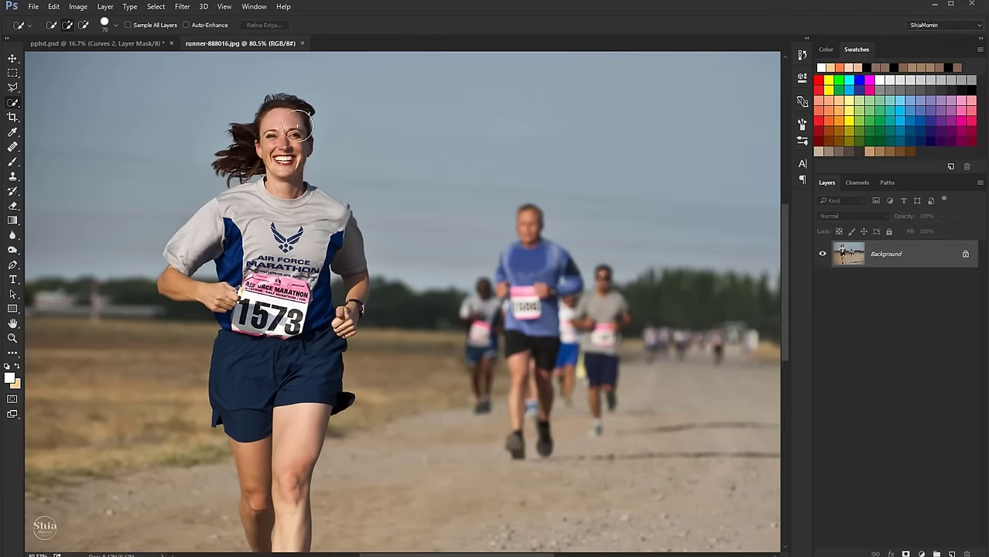
mouse_move(285, 117)
left_mouse_down()
mouse_move(236, 158)
mouse_move(325, 203)
left_mouse_up()
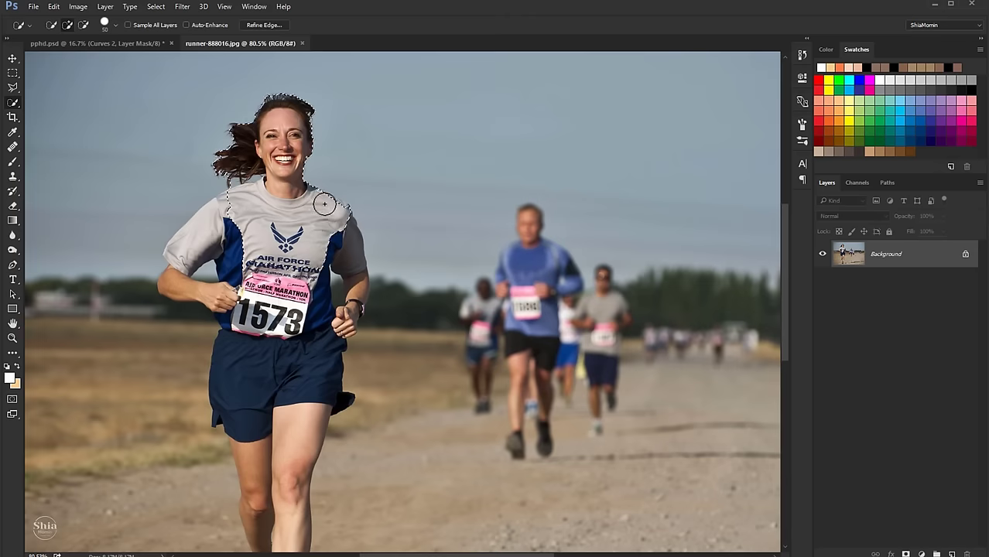
scroll(204, 224, "up", 2, "alt")
scroll(204, 224, "up", 2, "alt")
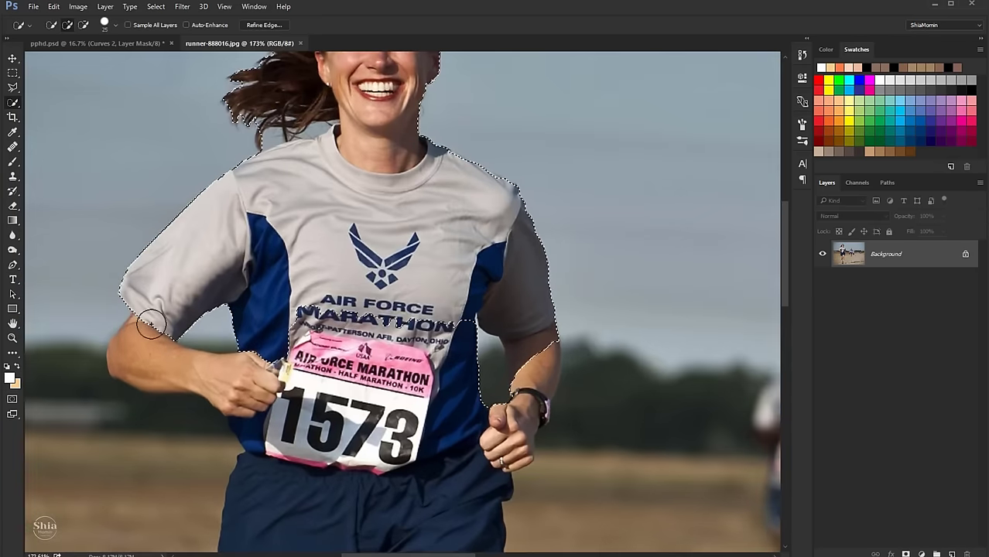
mouse_move(150, 322)
left_mouse_down()
mouse_move(186, 379)
mouse_move(532, 357)
left_mouse_up()
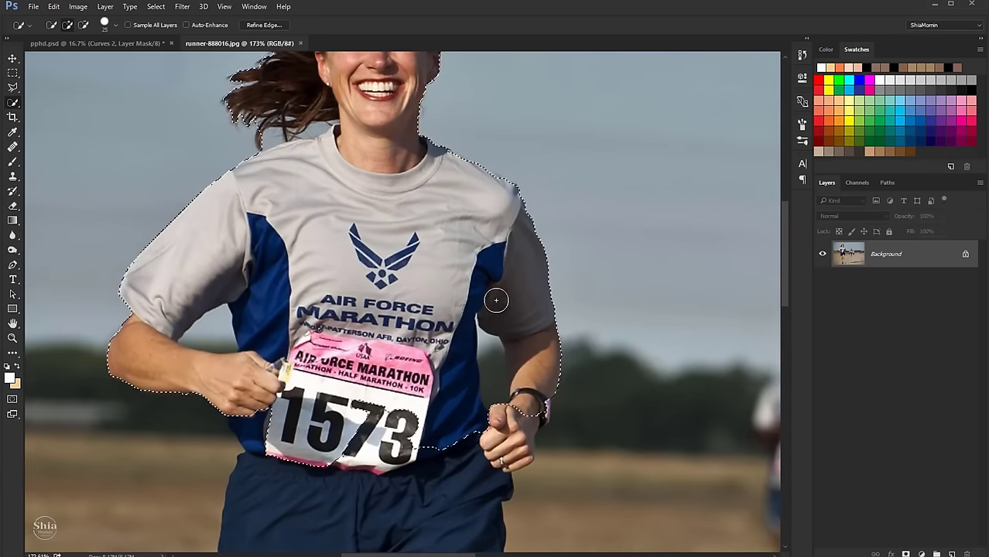
scroll(495, 298, "down", 3)
left_click_drag(519, 320, 488, 363)
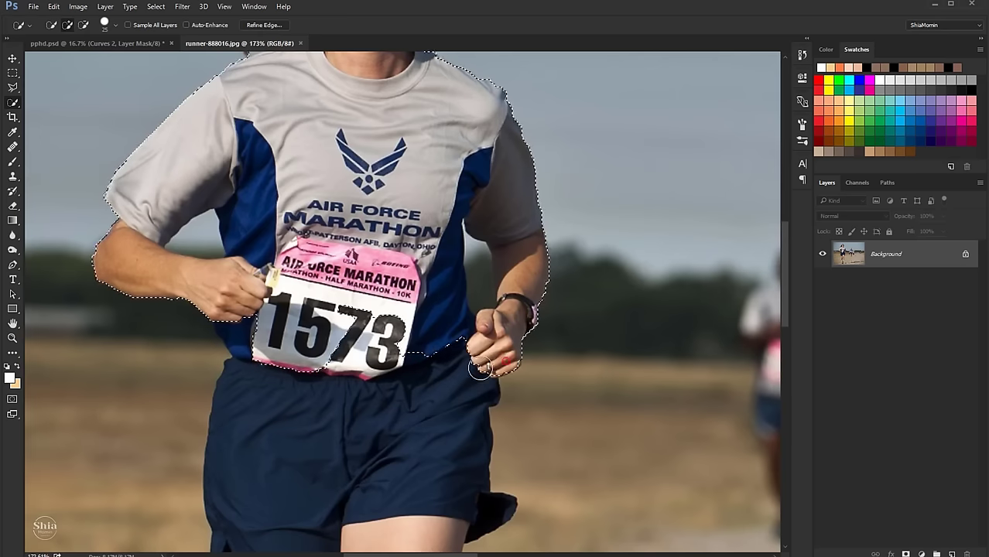
Extend the runner selection down over her shorts and legs.
scroll(402, 302, "down", 4)
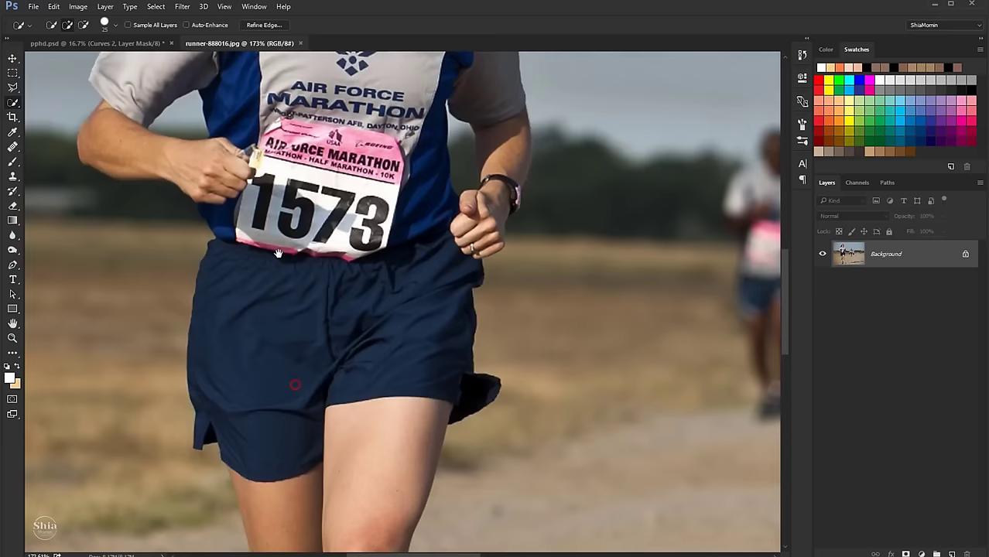
left_click_drag(325, 349, 367, 359)
scroll(316, 244, "down", 3)
scroll(337, 325, "down", 2)
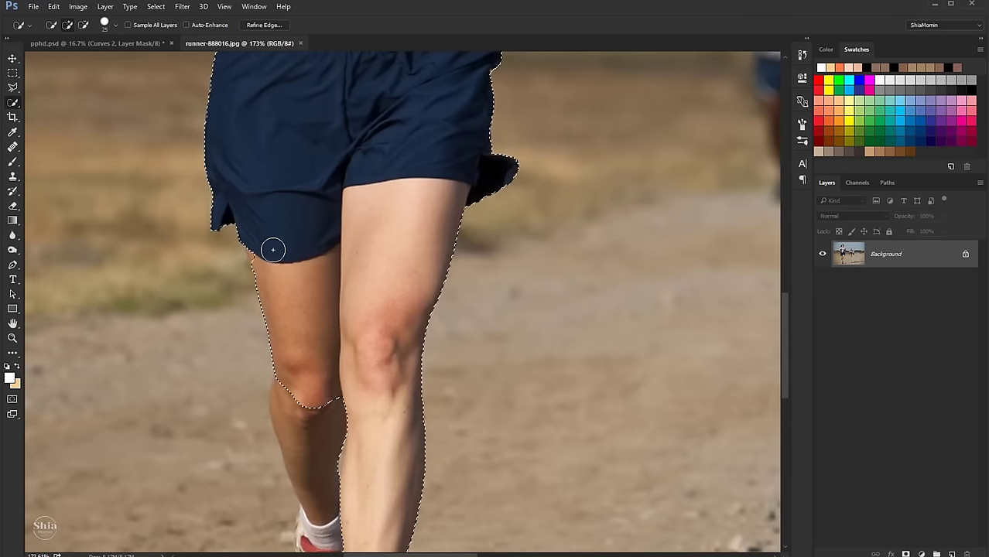
left_click_drag(272, 248, 270, 267)
scroll(421, 206, "down", 3)
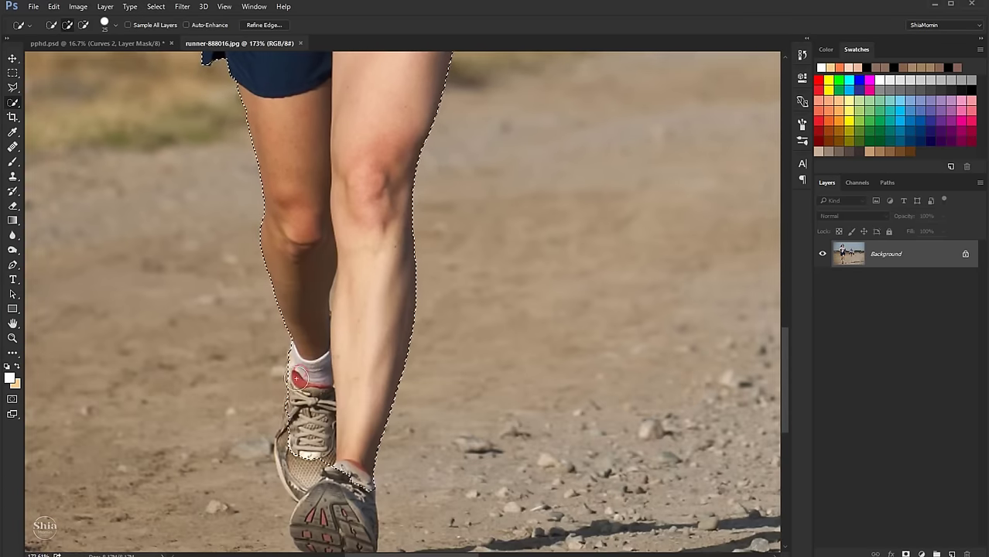
left_click_drag(305, 465, 293, 444)
scroll(293, 445, "down", 2)
left_click_drag(310, 387, 338, 254)
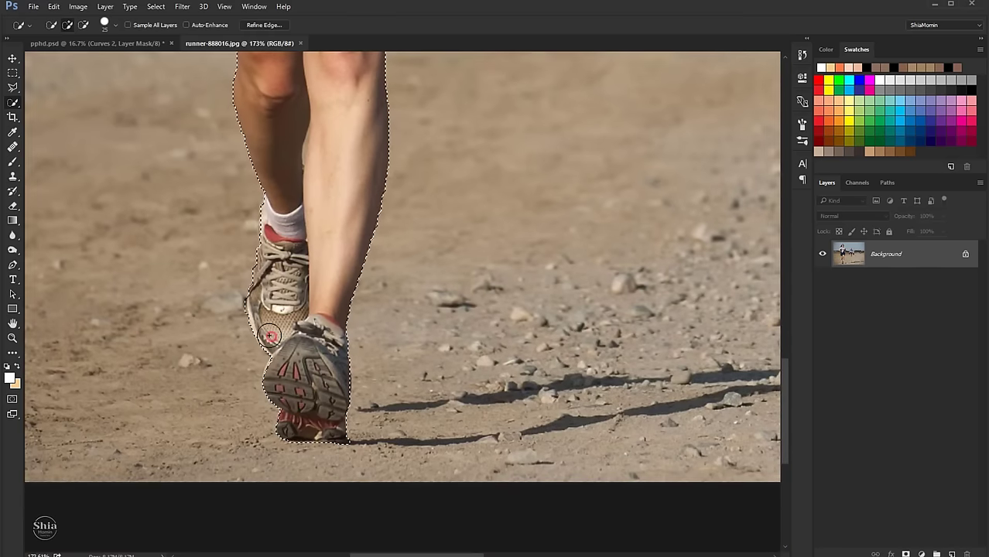
Fit the photo in view and add a layer mask hiding everything outside the runner.
scroll(338, 255, "up", 3)
scroll(348, 188, "up", 3)
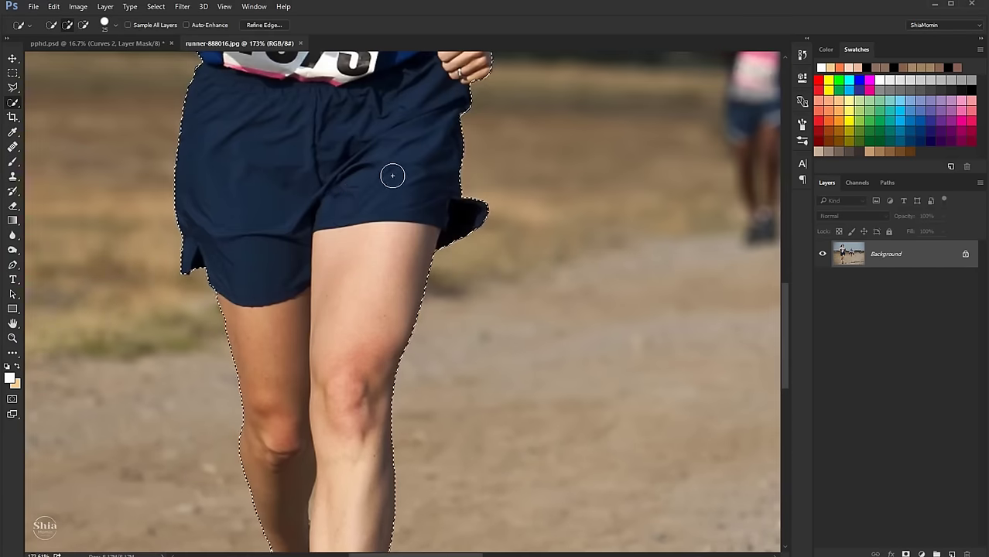
scroll(393, 172, "up", 4)
scroll(317, 326, "up", 3)
scroll(317, 325, "up", 1)
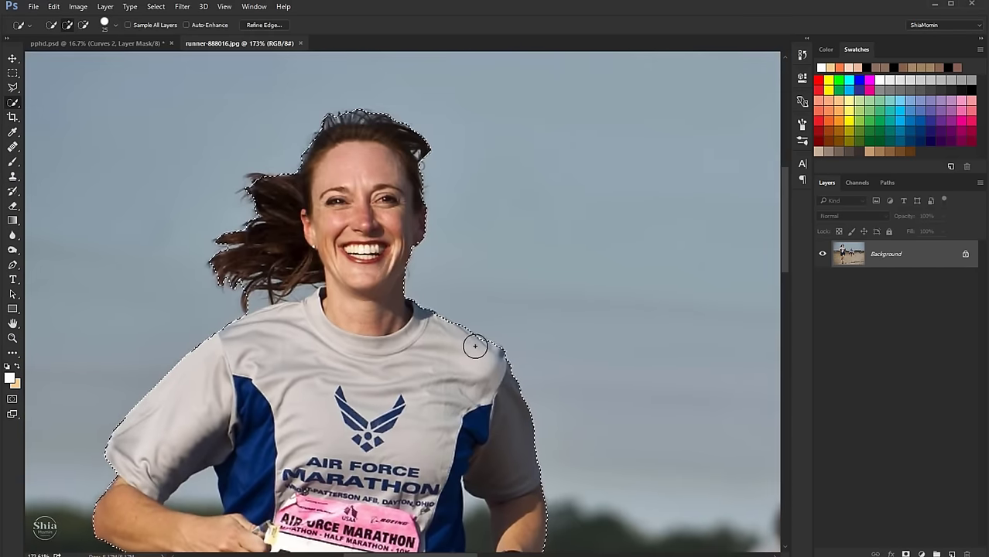
scroll(433, 318, "down", 3)
key("ctrl+0")
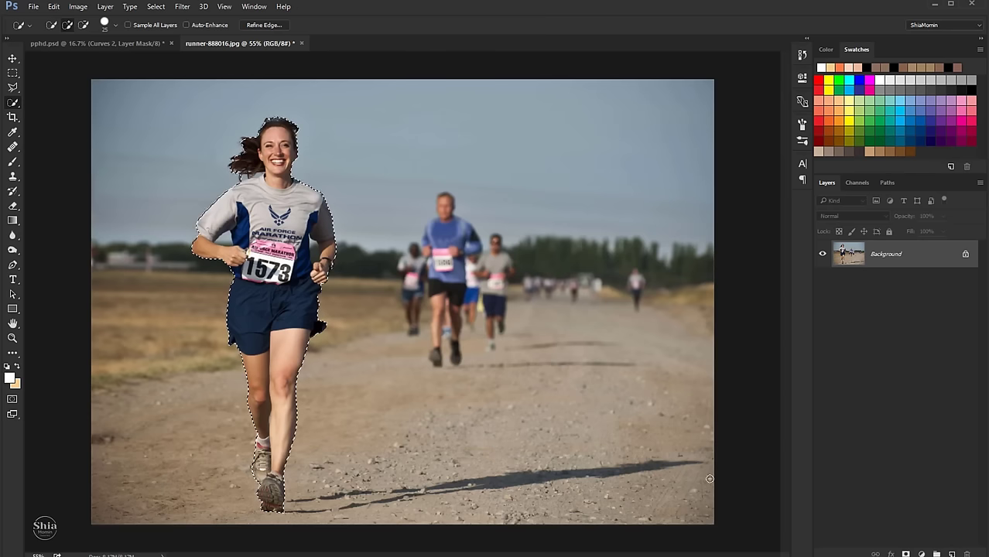
left_click(905, 553)
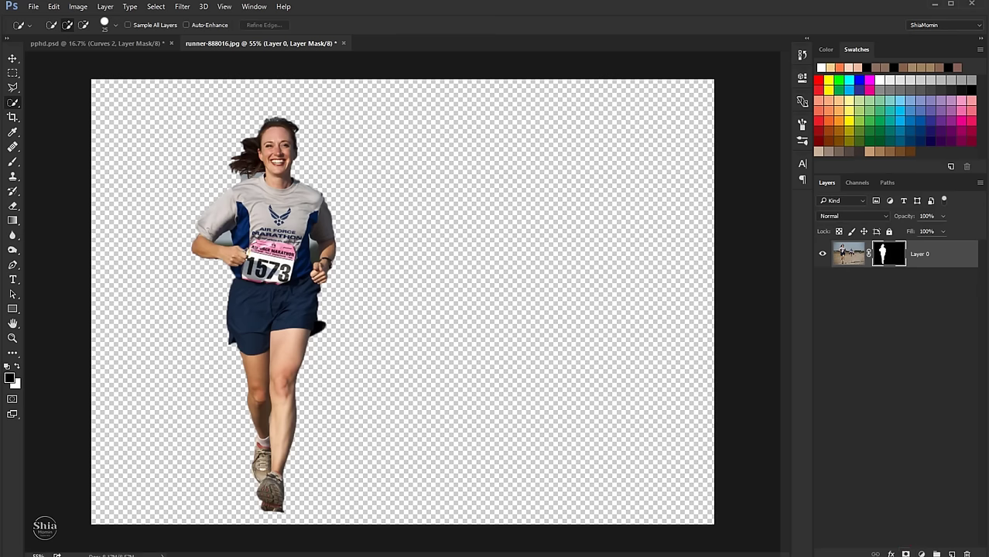
Use Refine Mask to clean up the hair edge beside her head and apply Shift Edge -33.
right_click(885, 254)
left_click(868, 351)
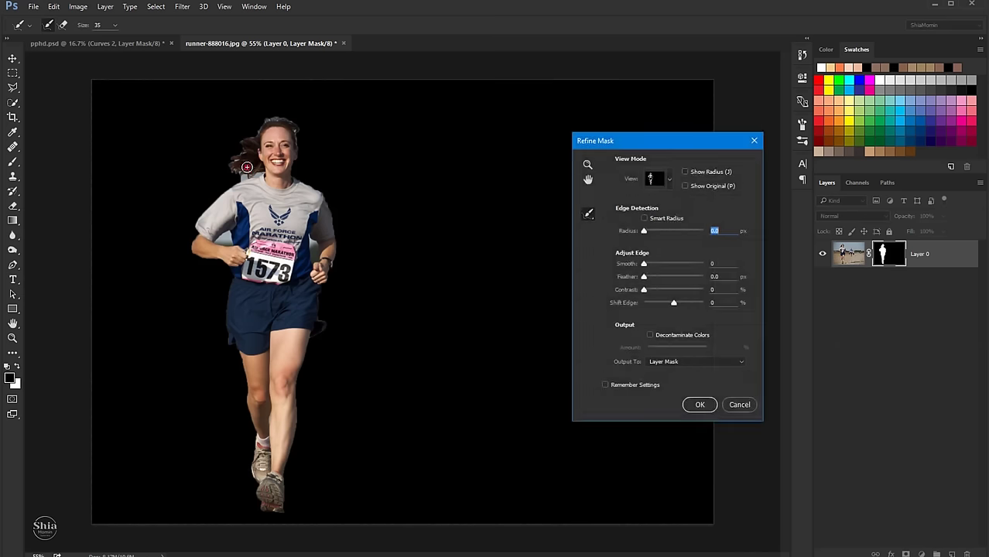
mouse_move(236, 167)
left_mouse_down()
mouse_move(242, 143)
mouse_move(290, 121)
mouse_move(309, 169)
left_mouse_up()
left_click_drag(669, 304, 666, 305)
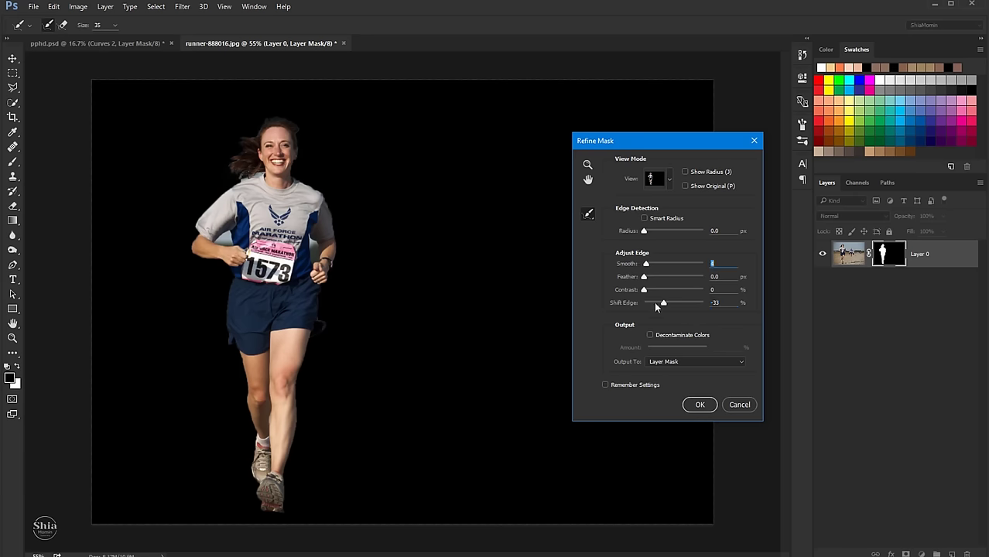
left_click(696, 405)
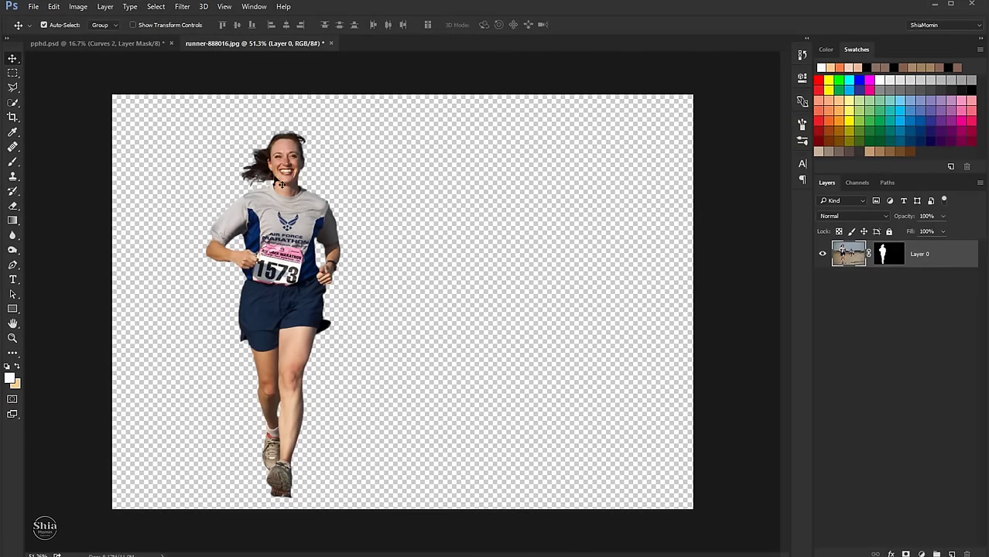
Copy the runner cut-out layer into the pphd.psd desert composite.
left_click(153, 45)
left_click(243, 44)
left_click_drag(234, 135, 385, 198)
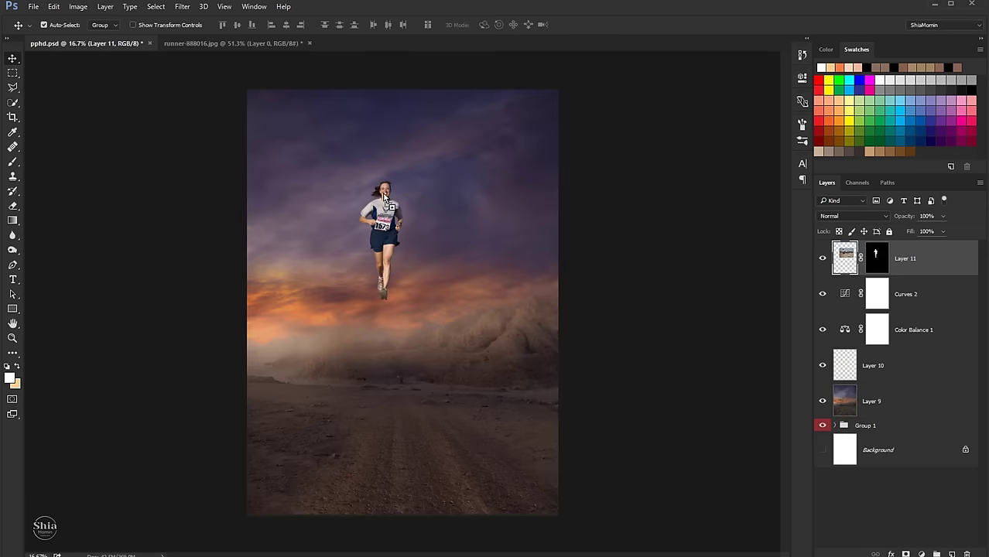
Free Transform the runner to a larger size and place her on the dirt road.
key("ctrl+t")
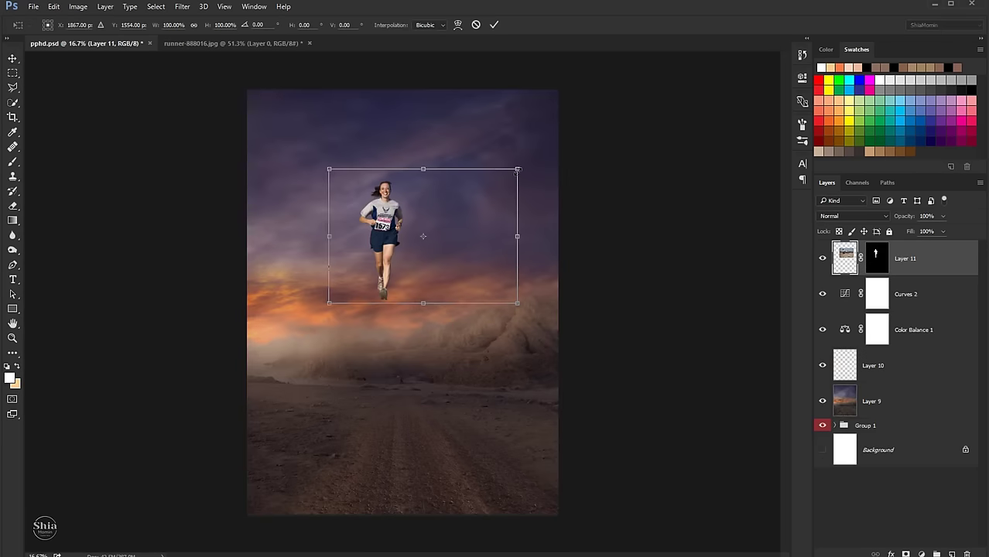
mouse_move(518, 173)
left_mouse_down()
mouse_move(556, 141)
mouse_move(611, 132)
left_mouse_up()
left_click_drag(504, 245, 541, 315)
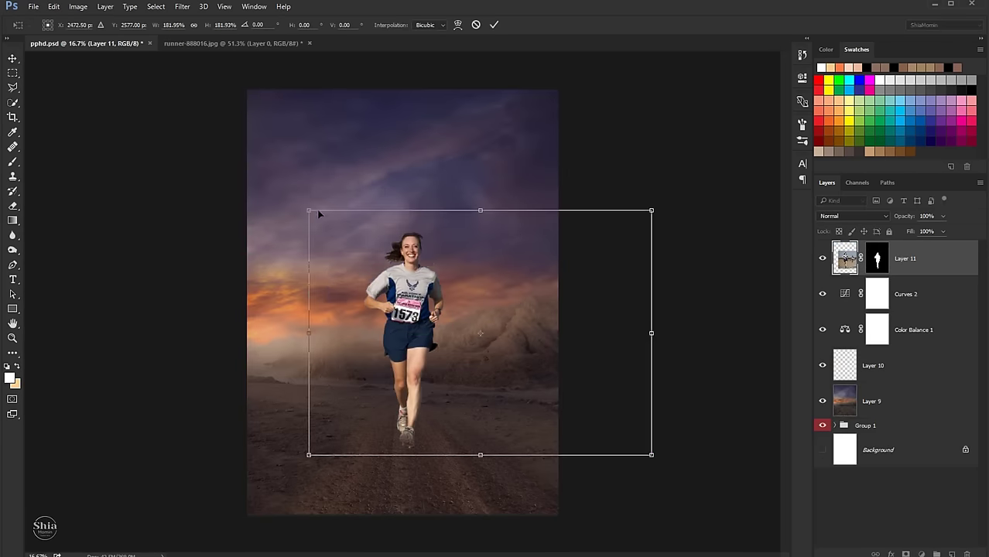
left_click_drag(307, 207, 228, 155)
left_click_drag(379, 224, 416, 202)
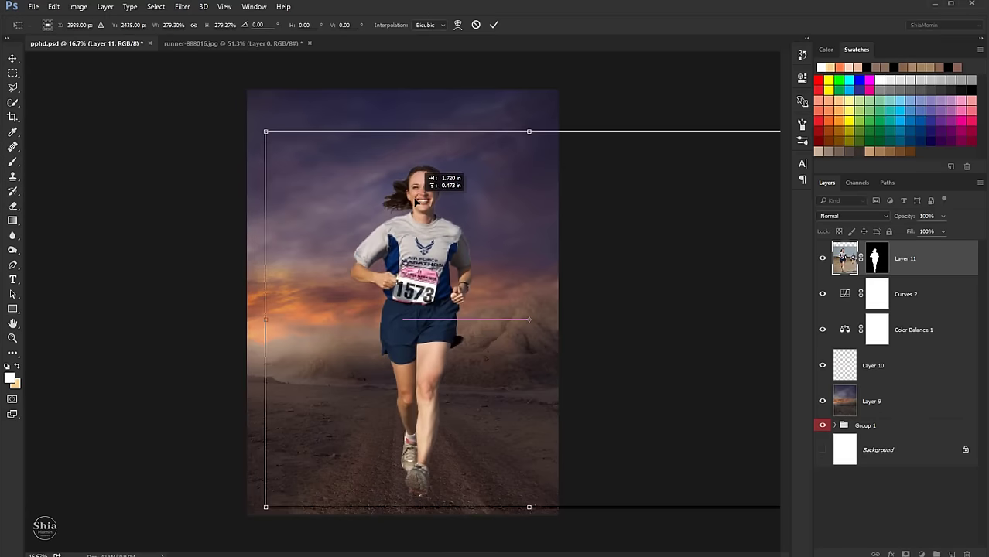
left_click_drag(265, 133, 287, 145)
left_click_drag(433, 240, 424, 248)
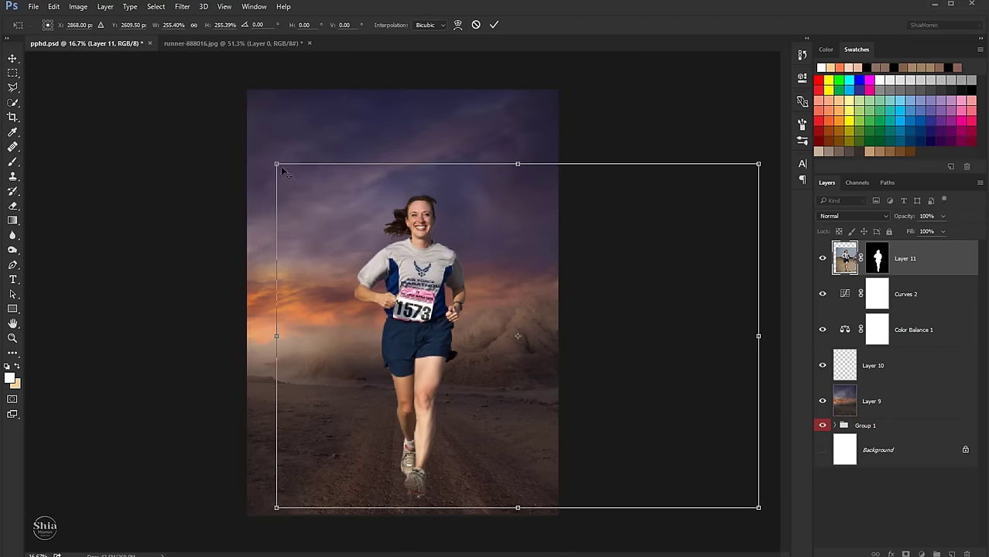
left_click_drag(284, 170, 302, 181)
left_click_drag(415, 253, 396, 265)
left_click_drag(285, 193, 294, 200)
left_click_drag(410, 251, 401, 249)
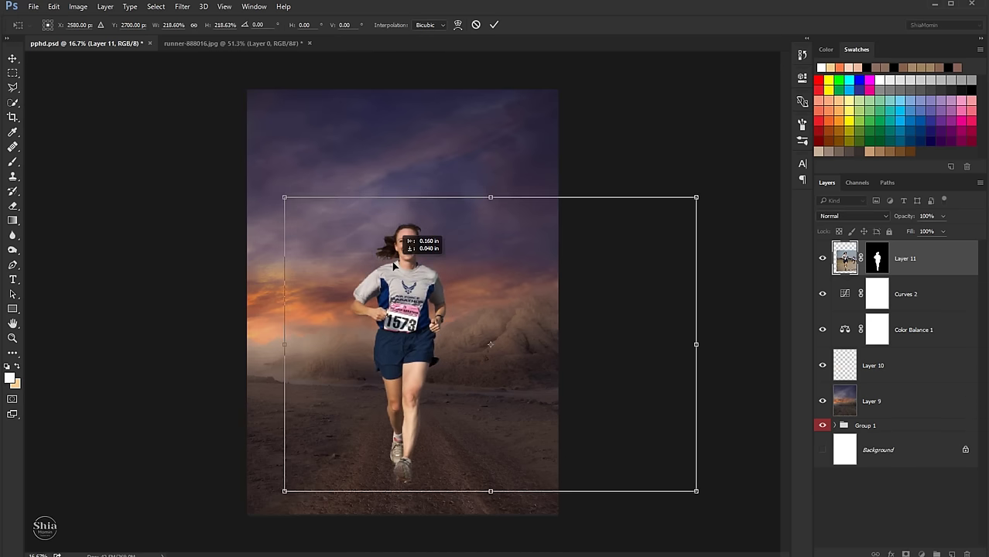
left_click(493, 24)
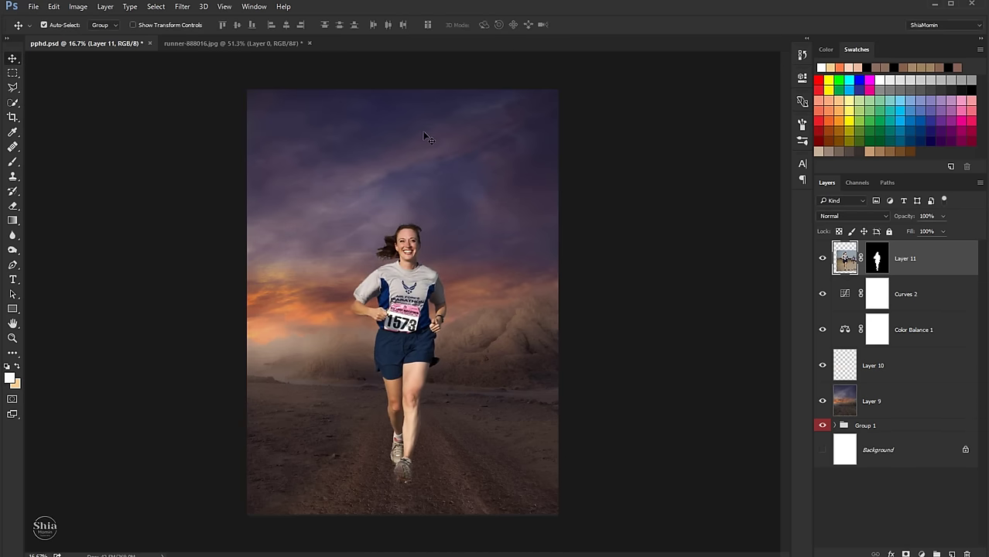
Enlarge the runner about 16 percent more and nudge her up and right.
key("ctrl+t")
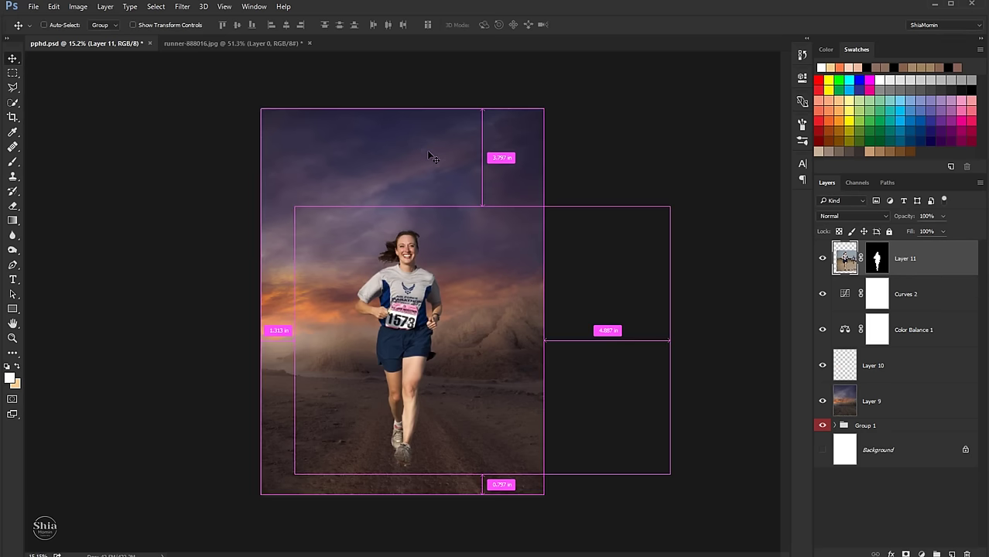
left_click_drag(293, 207, 264, 186)
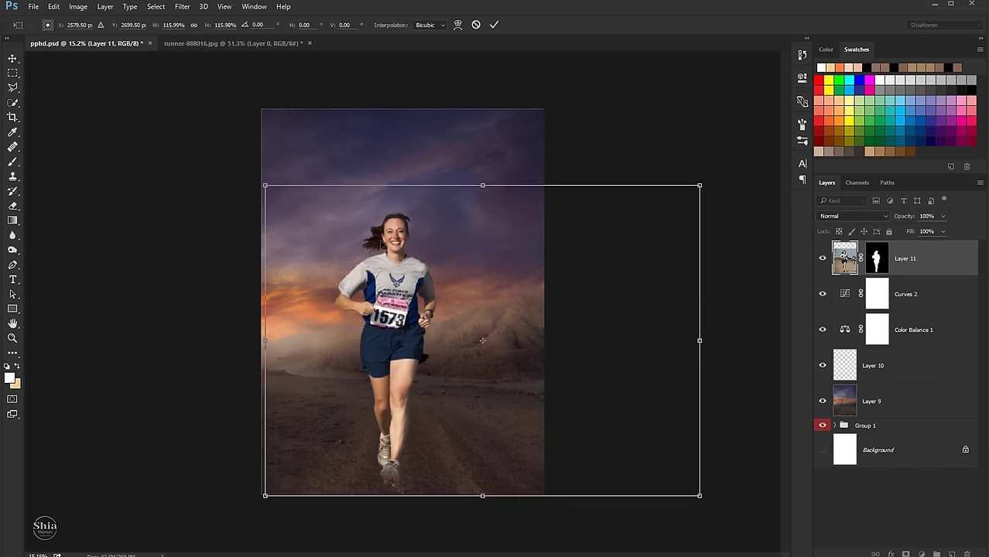
mouse_move(390, 236)
left_mouse_down()
mouse_move(410, 220)
mouse_move(403, 226)
left_mouse_up()
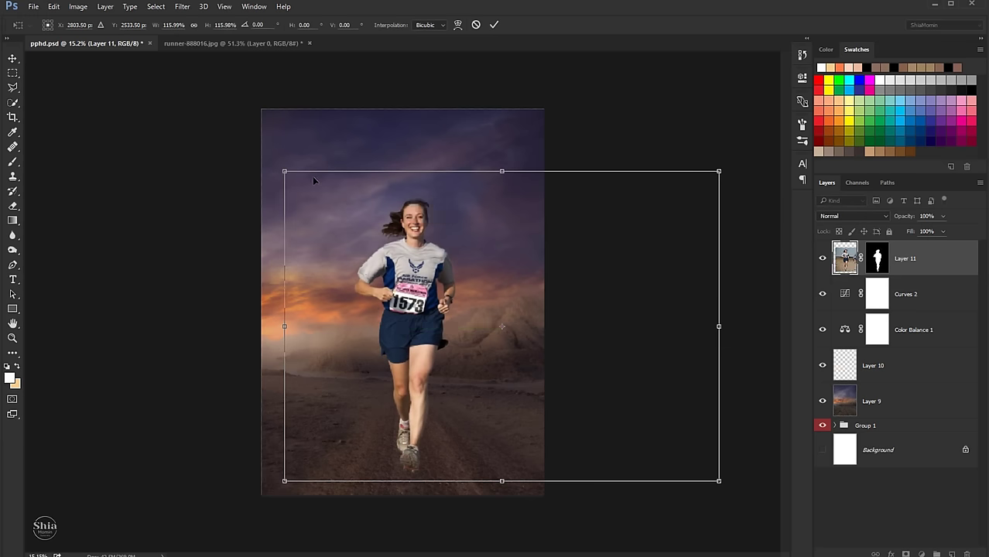
left_click_drag(286, 169, 287, 177)
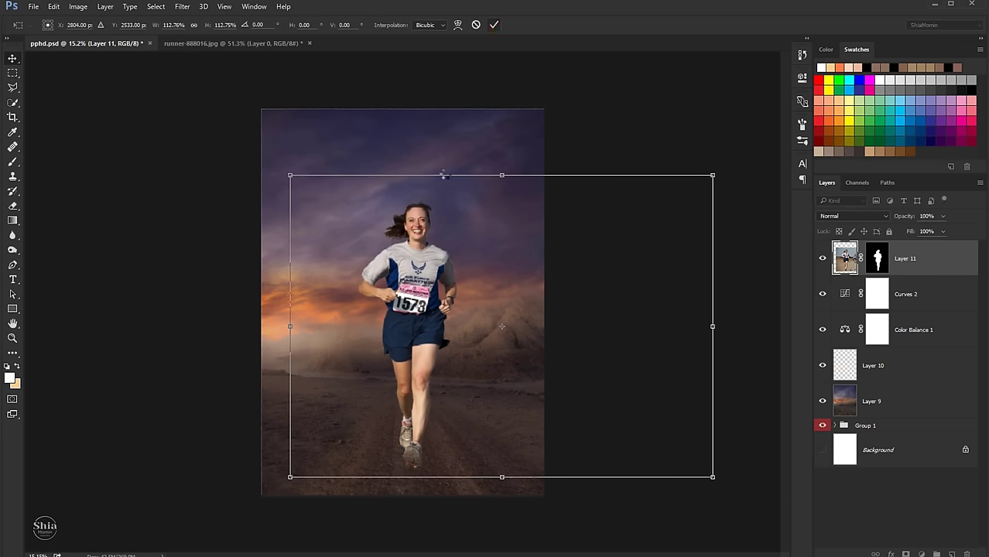
left_click(494, 25)
scroll(434, 197, "up", 3)
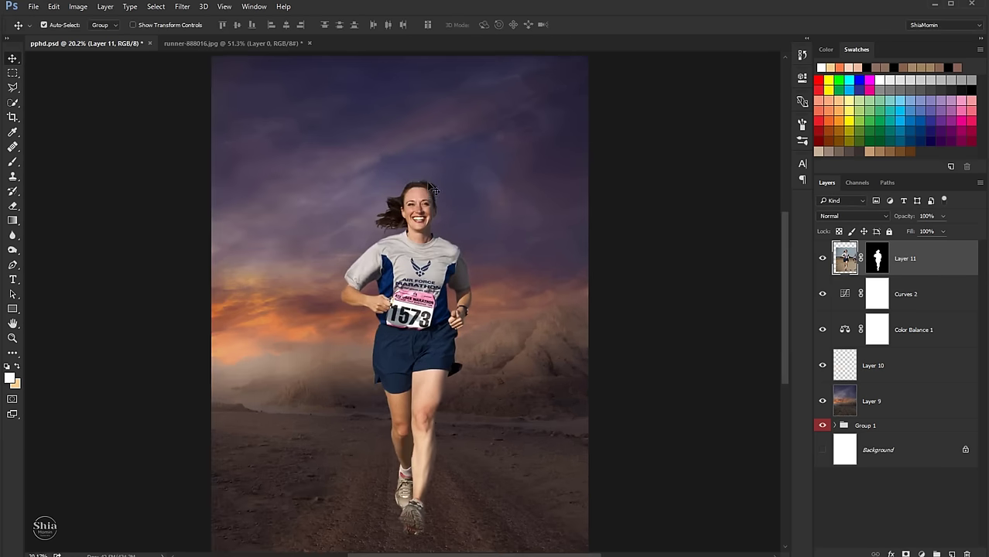
Try the Dodge tool, then switch to the Brush and pick a small textured tip.
scroll(433, 189, "up", 3)
scroll(433, 189, "up", 5)
scroll(433, 190, "up", 4)
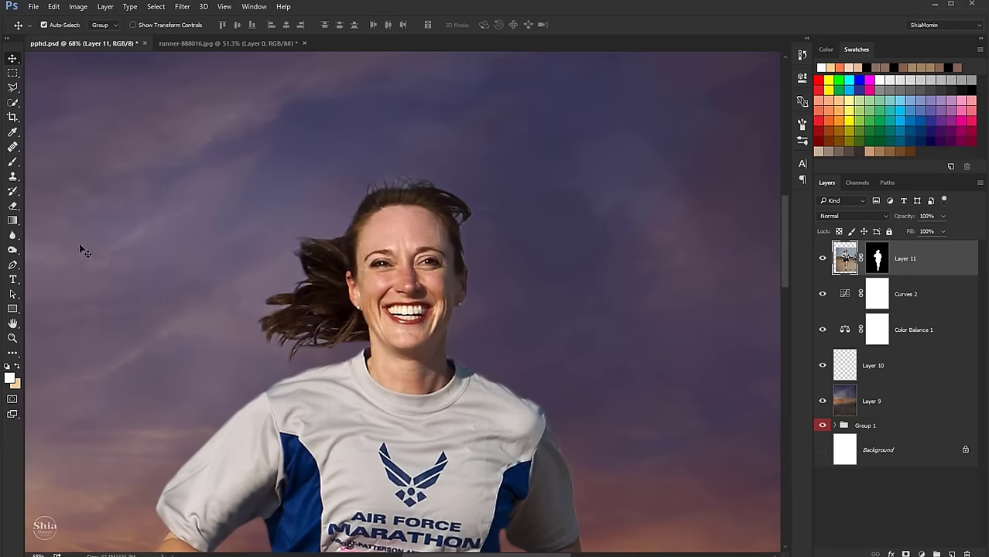
key("o")
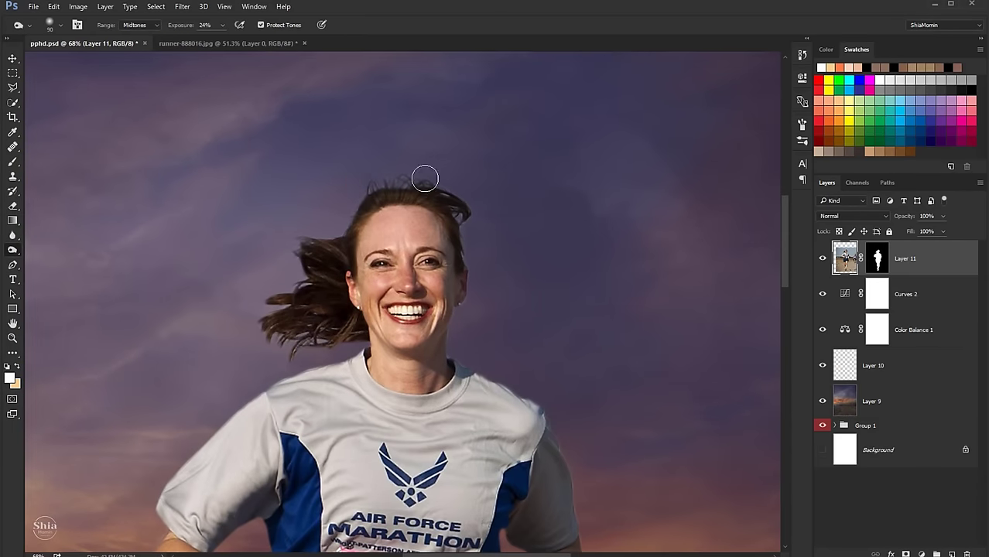
mouse_move(323, 240)
left_mouse_down()
mouse_move(305, 264)
mouse_move(346, 331)
mouse_move(469, 253)
left_mouse_up()
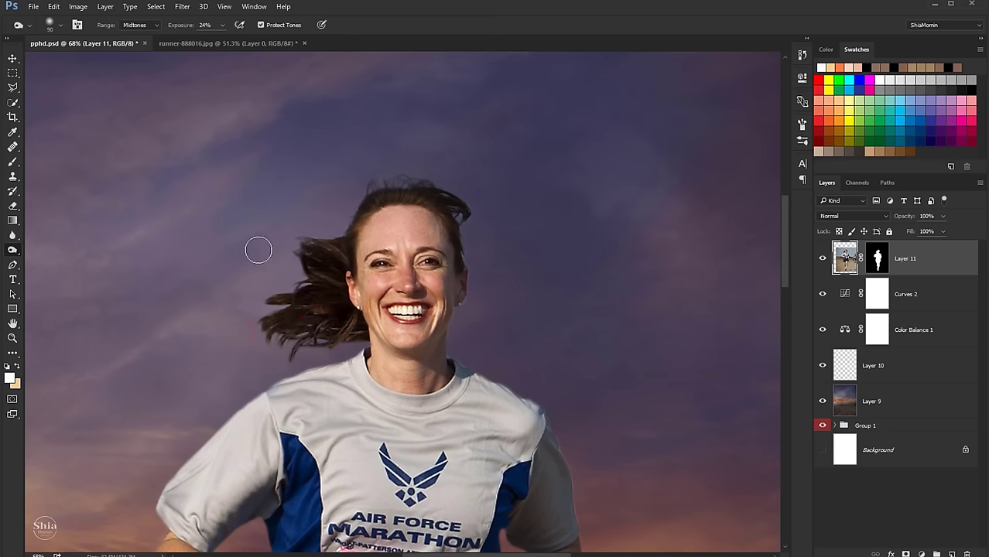
left_click(14, 162)
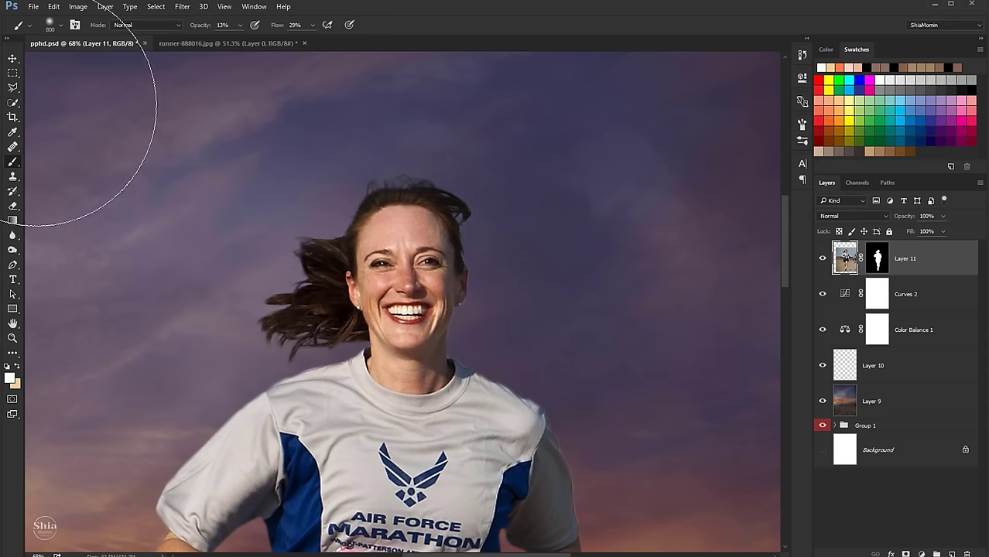
left_click(63, 27)
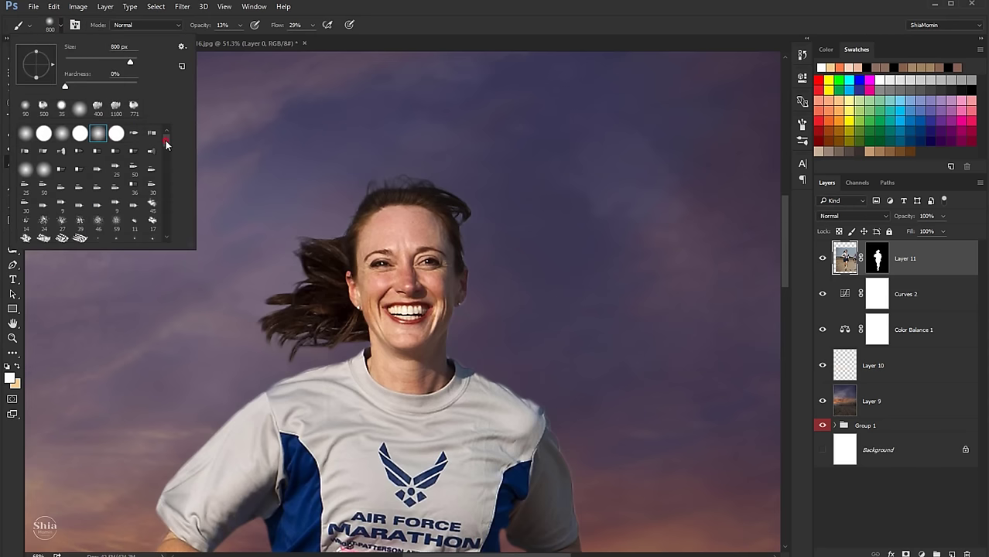
left_click_drag(165, 145, 166, 149)
left_click(116, 181)
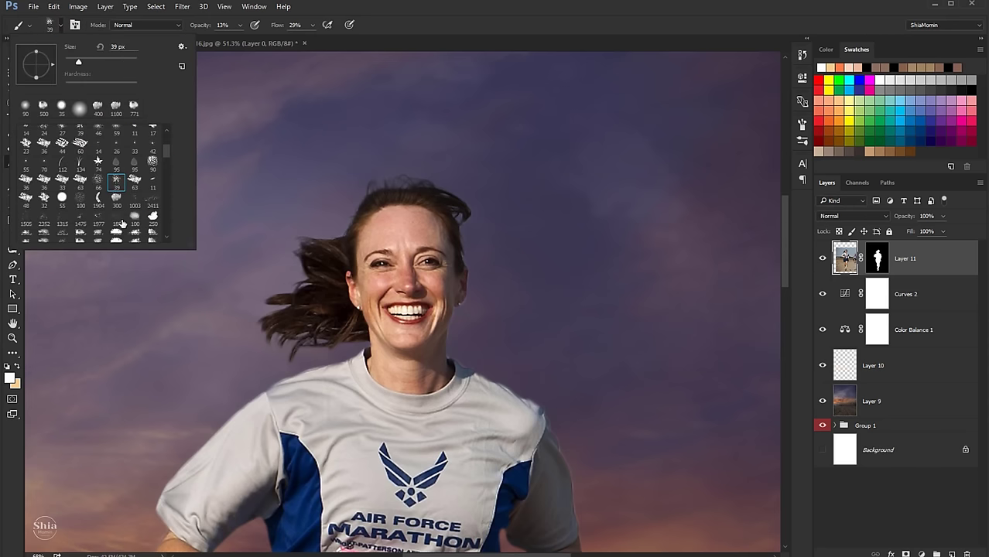
Choose the 172 px soft round brush tip.
scroll(121, 223, "down", 2)
scroll(116, 223, "down", 2)
scroll(108, 223, "down", 2)
scroll(99, 223, "down", 2)
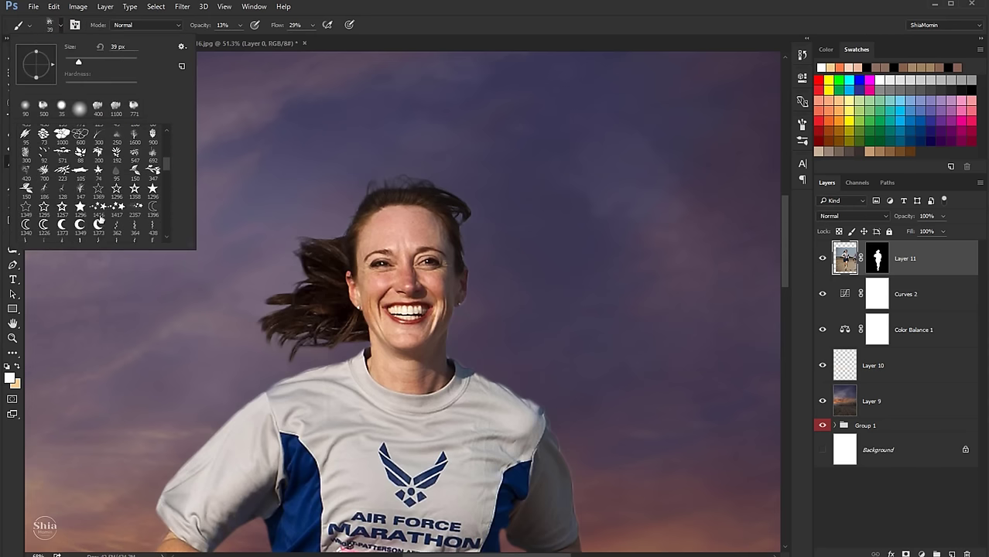
scroll(100, 224, "down", 2)
scroll(100, 221, "down", 2)
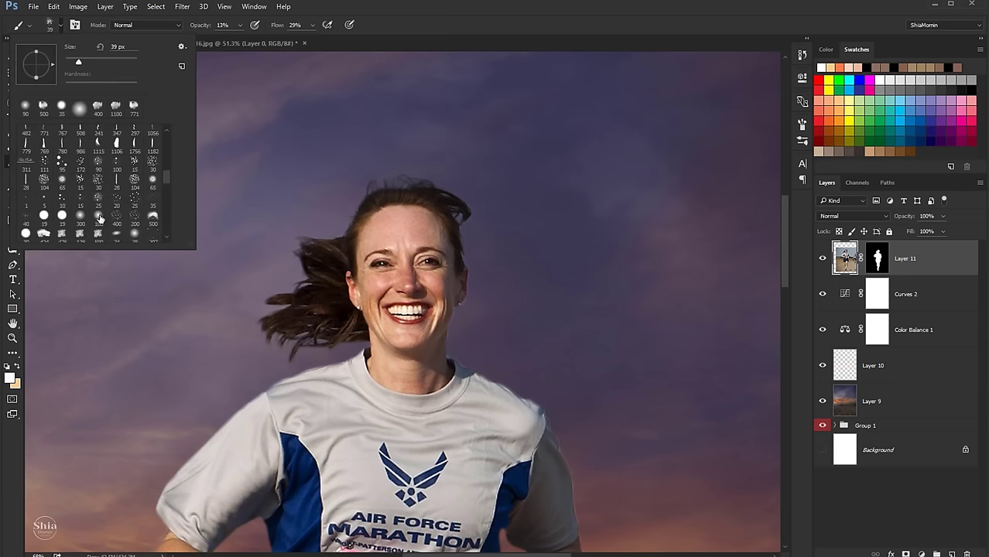
left_click(80, 164)
key("Return")
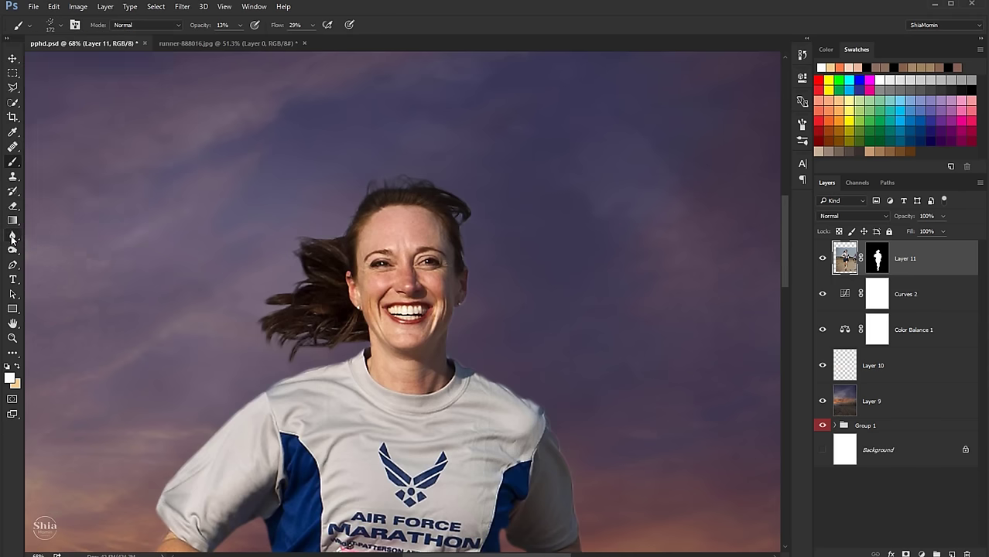
Switch to the Smudge tool with a 25 px brush.
right_click(12, 236)
left_click(48, 254)
left_click(55, 24)
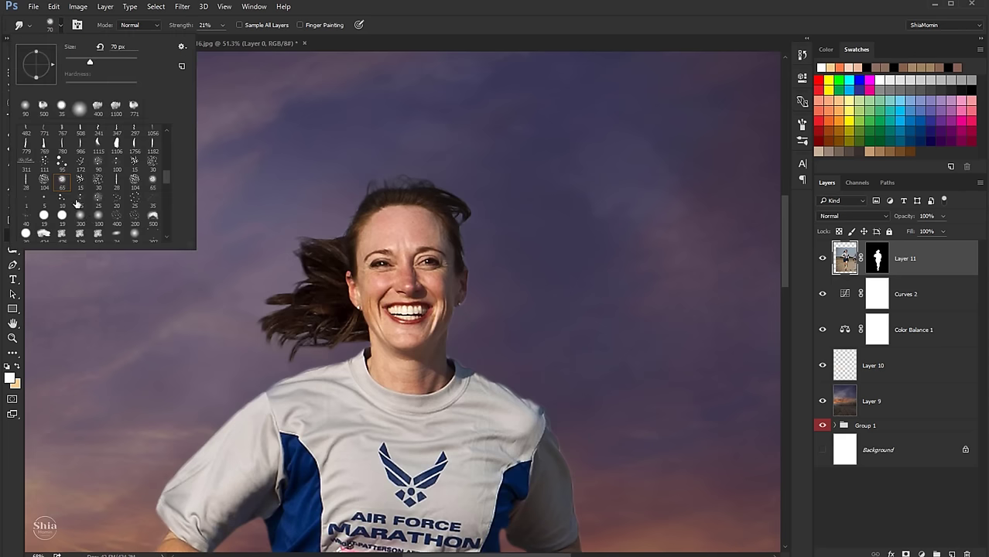
left_click(81, 199)
left_click(99, 199)
left_click(398, 28)
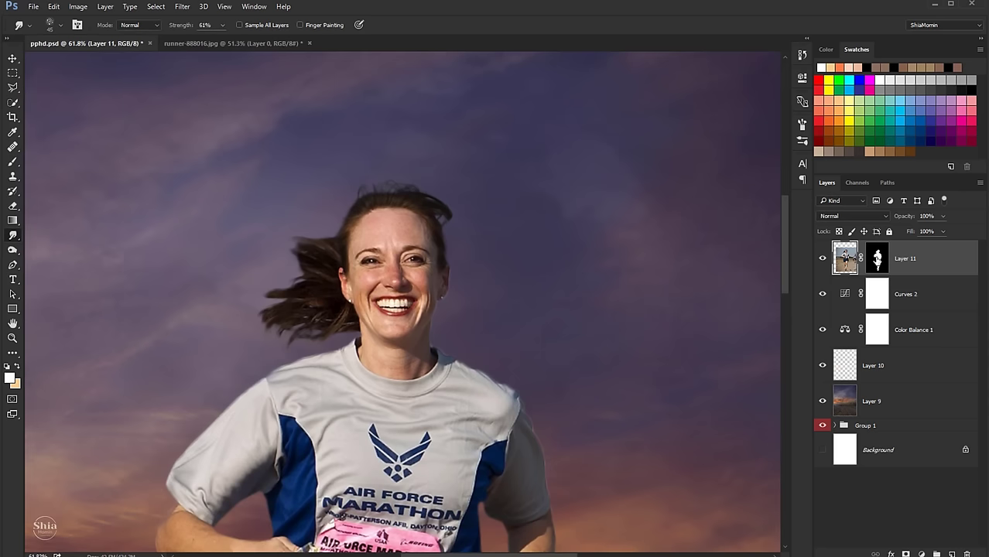
Apply Layer 11's mask and smudge the hair strands beside her face and lower tips.
right_click(877, 258)
left_click(882, 293)
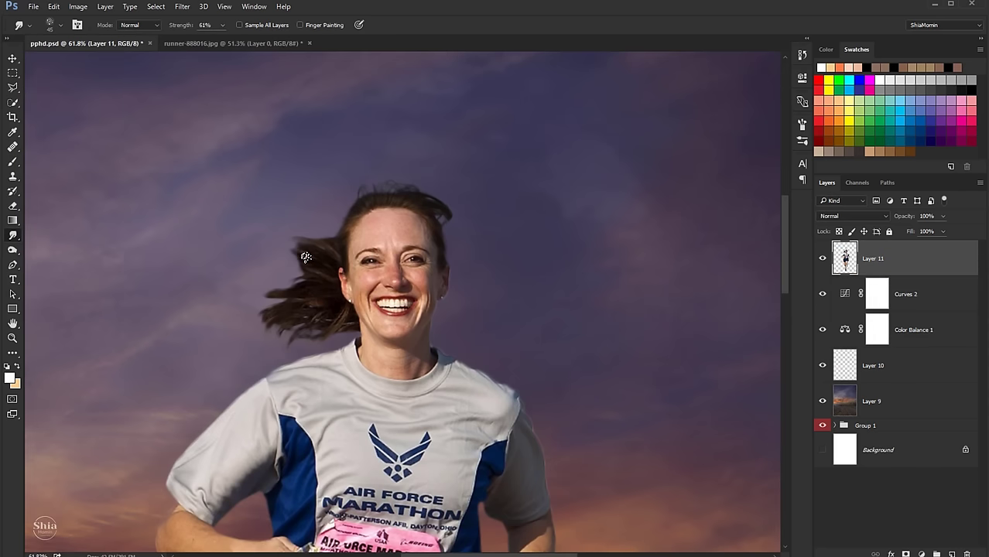
left_click_drag(305, 257, 316, 250)
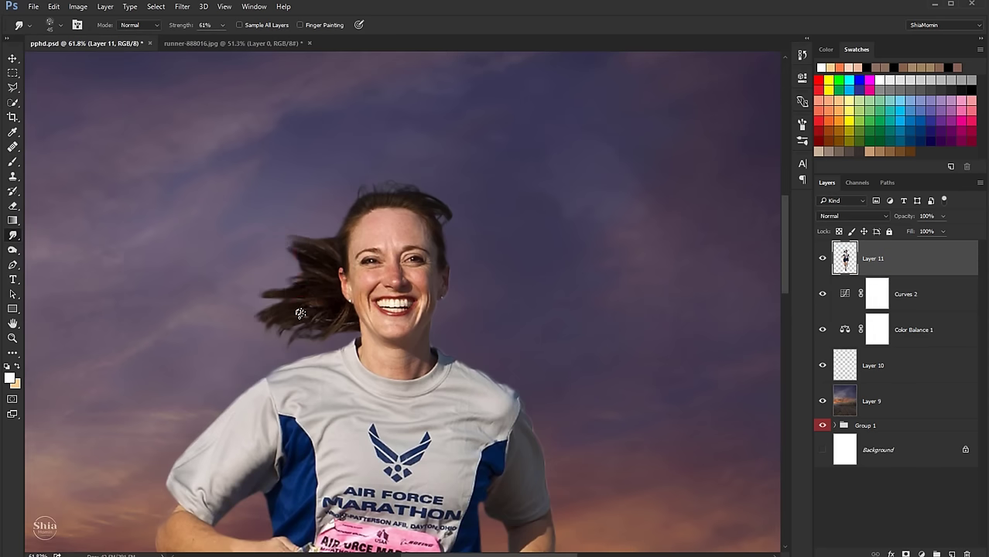
left_click_drag(301, 313, 301, 329)
scroll(369, 202, "down", 2)
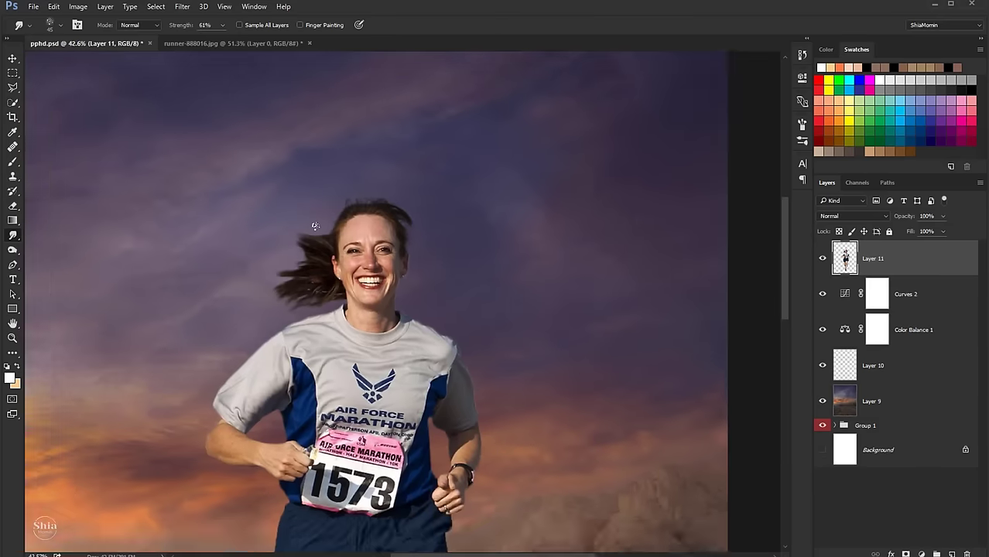
scroll(325, 193, "down", 2)
scroll(261, 179, "down", 2)
Close runner-888016.jpg without saving changes.
key("v")
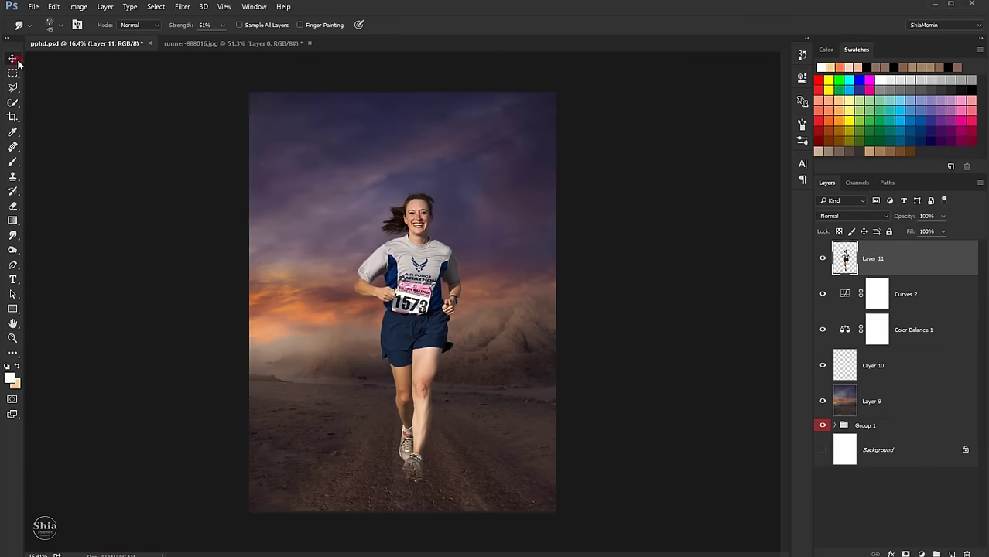
left_click(202, 43)
left_click(308, 42)
left_click(499, 223)
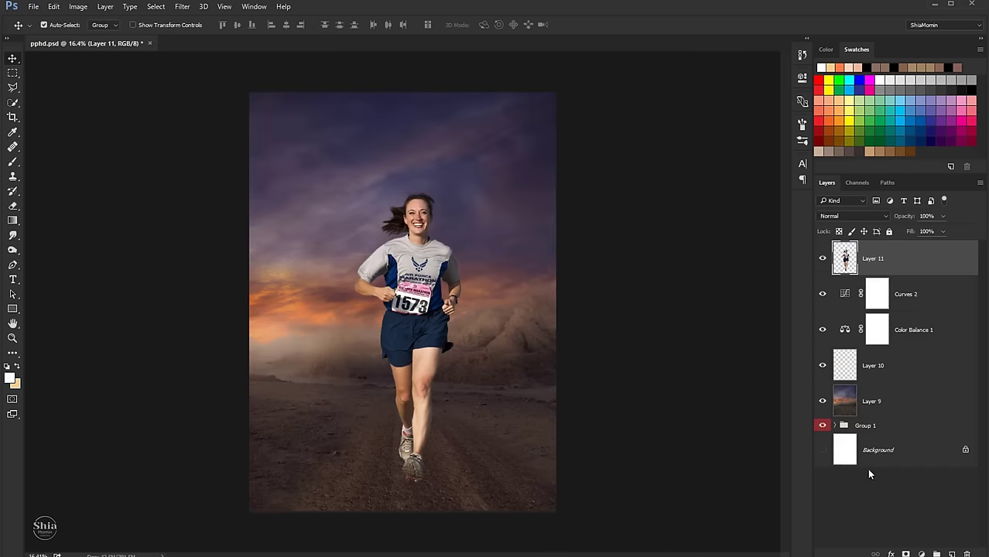
Add a Levels adjustment with black input 6, clip it to Layer 11 and merge it down.
left_click(920, 554)
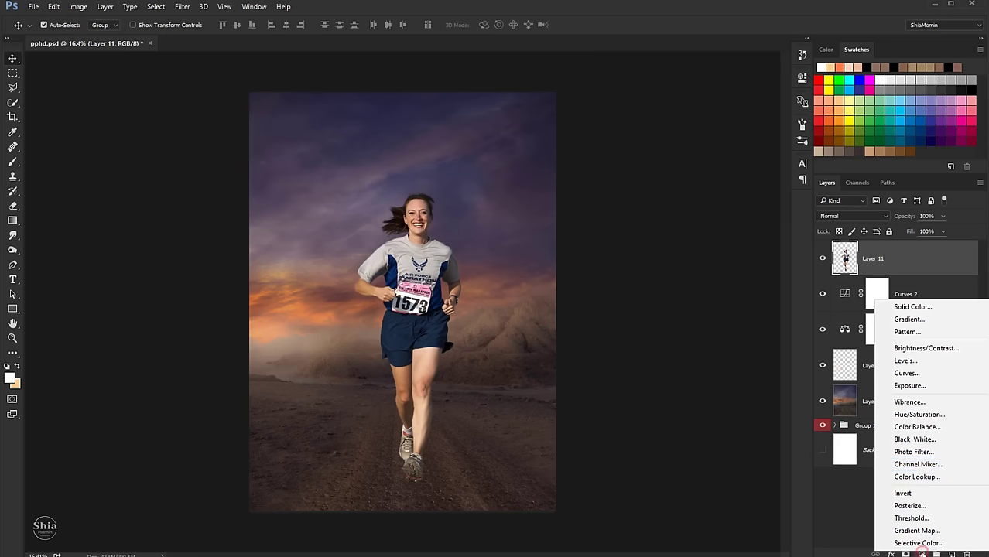
left_click(907, 360)
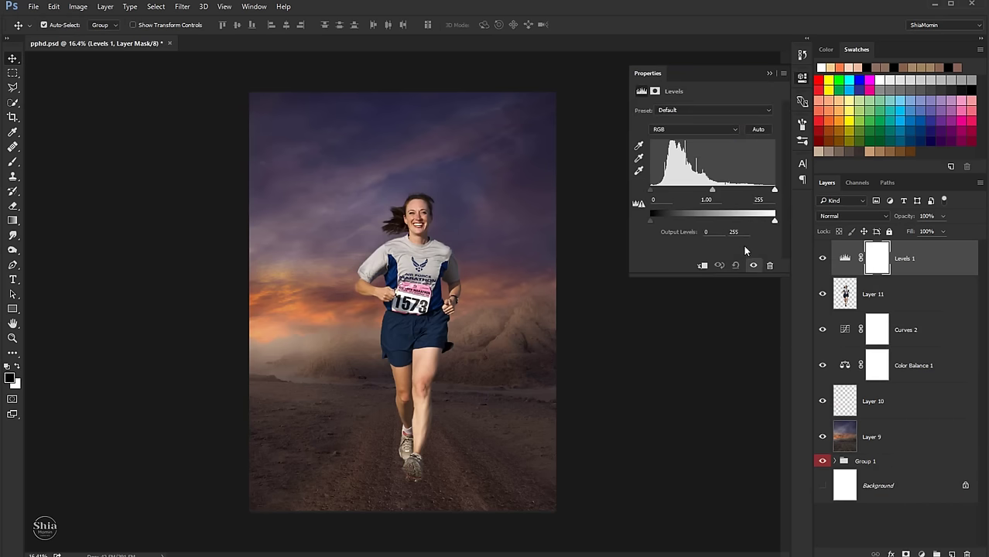
left_click_drag(650, 189, 652, 189)
left_click(701, 265)
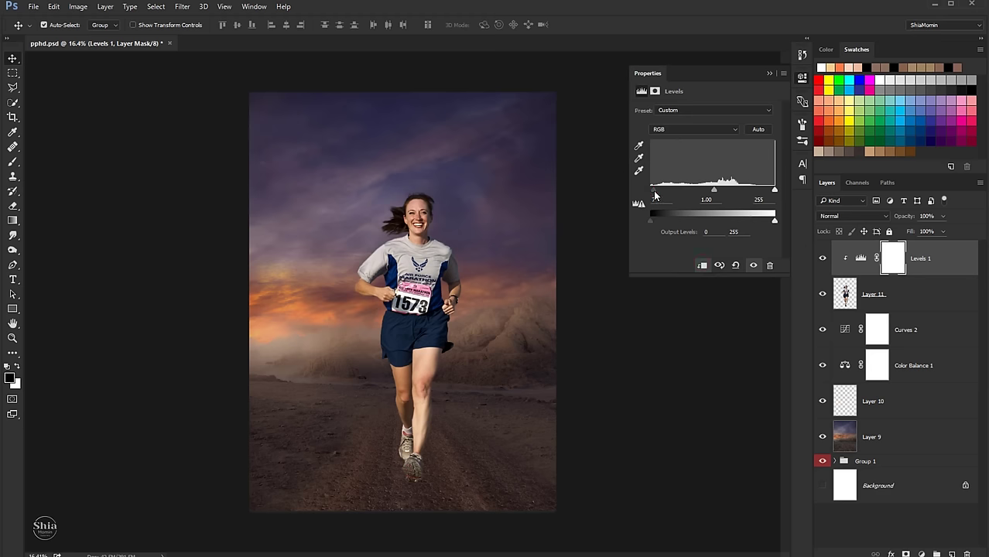
left_click(768, 74)
key("ctrl+e")
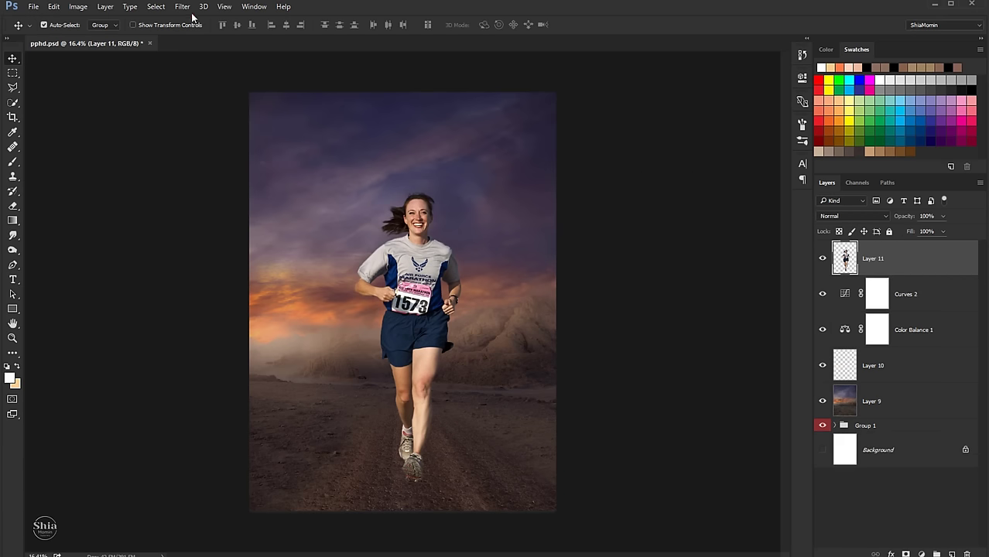
left_click(182, 7)
Camera Raw the runner: Contrast -27, Highlights -25, Exposure -0.25, Shadows +9, Clarity +9.
left_click(197, 62)
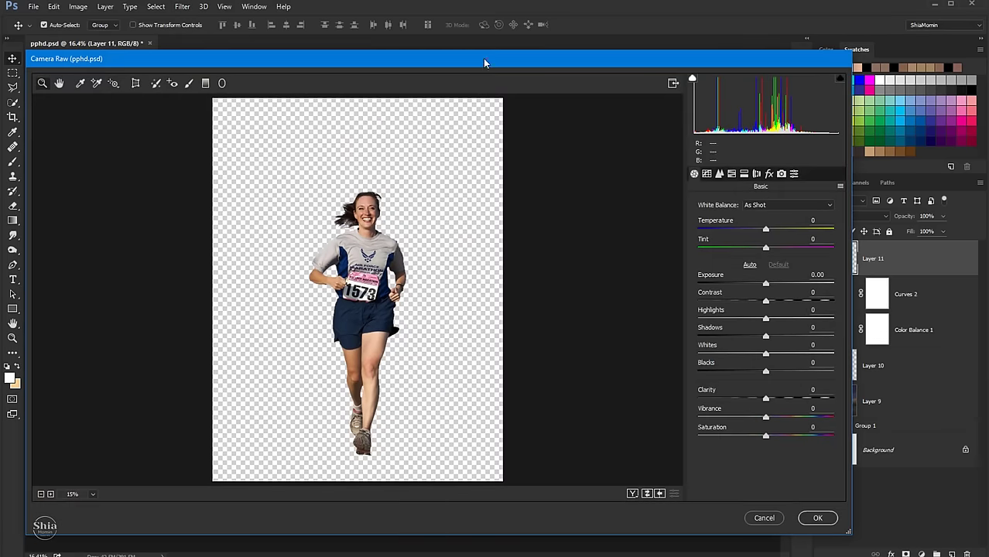
left_click_drag(483, 58, 508, 57)
left_click_drag(790, 299, 772, 300)
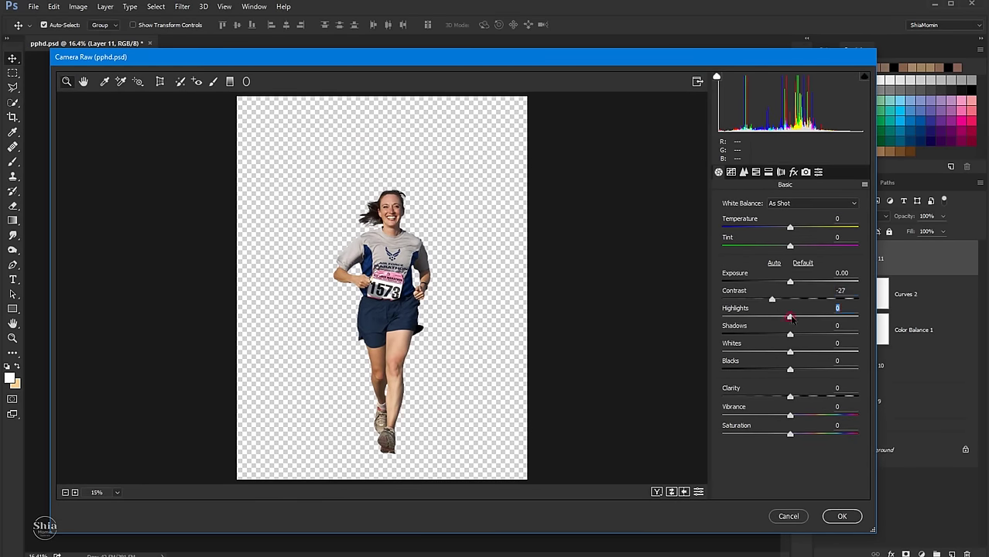
left_click_drag(789, 317, 775, 315)
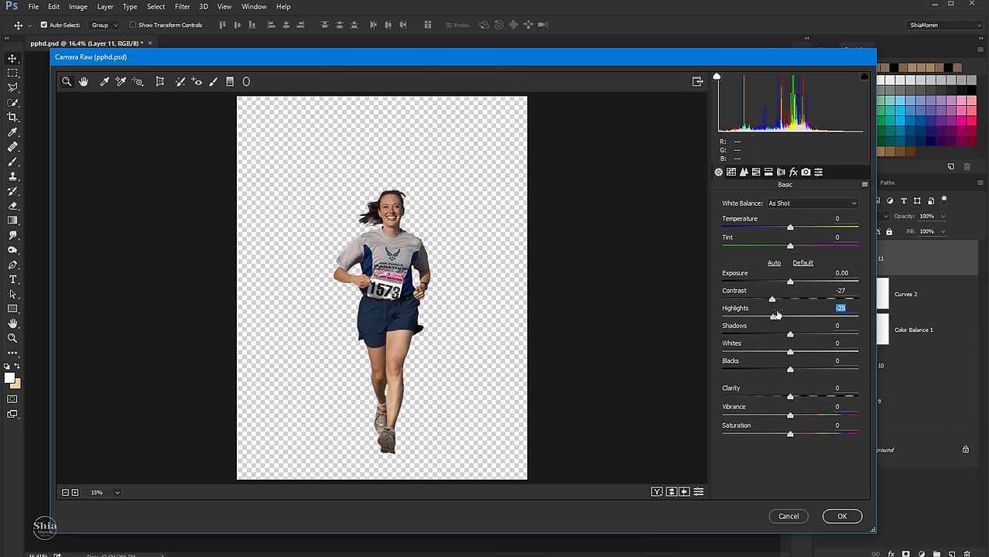
left_click_drag(790, 283, 786, 283)
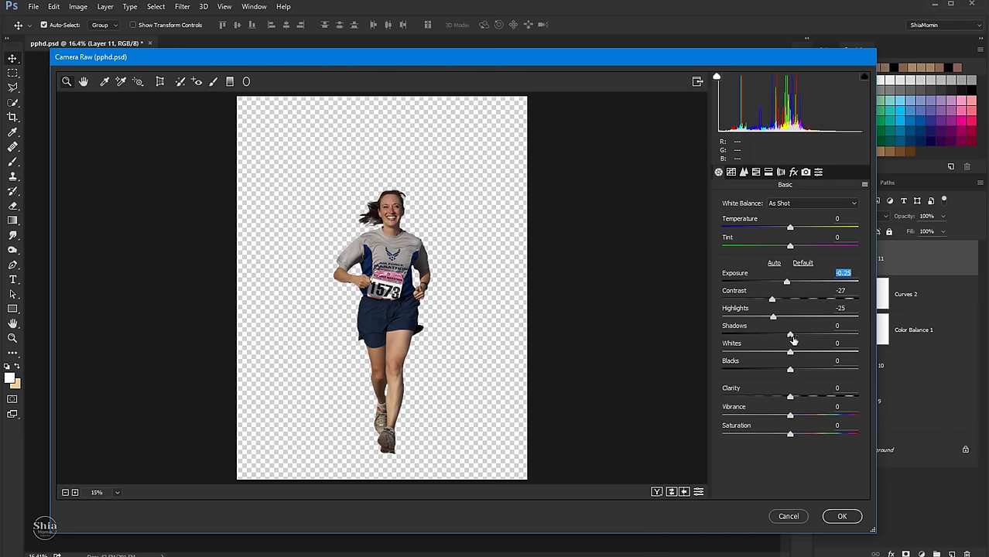
left_click_drag(791, 335, 786, 353)
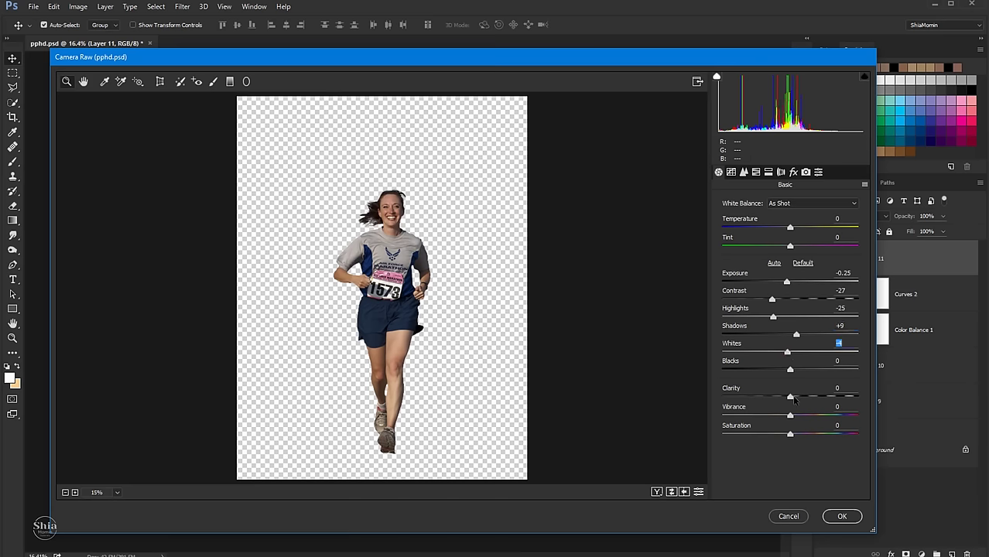
left_click_drag(790, 397, 781, 417)
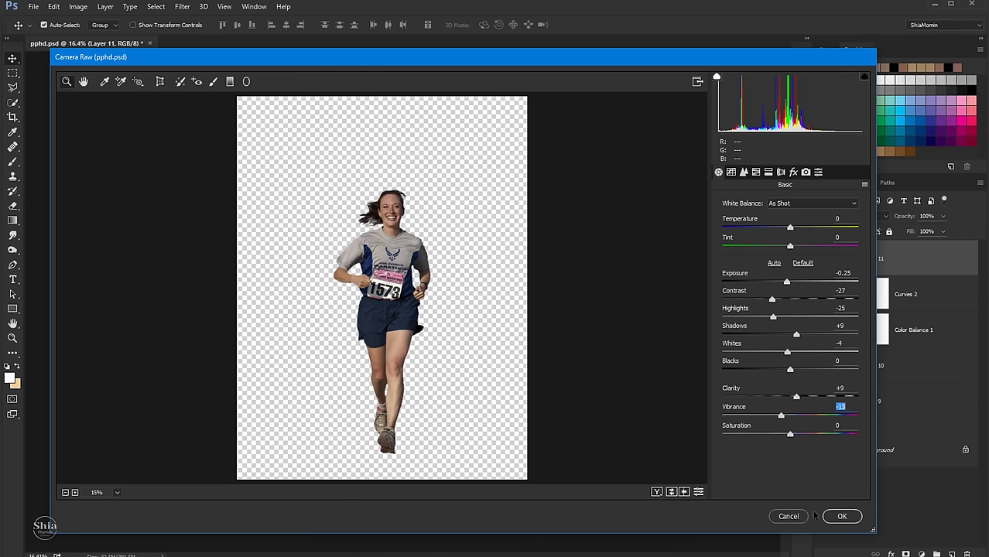
left_click(840, 516)
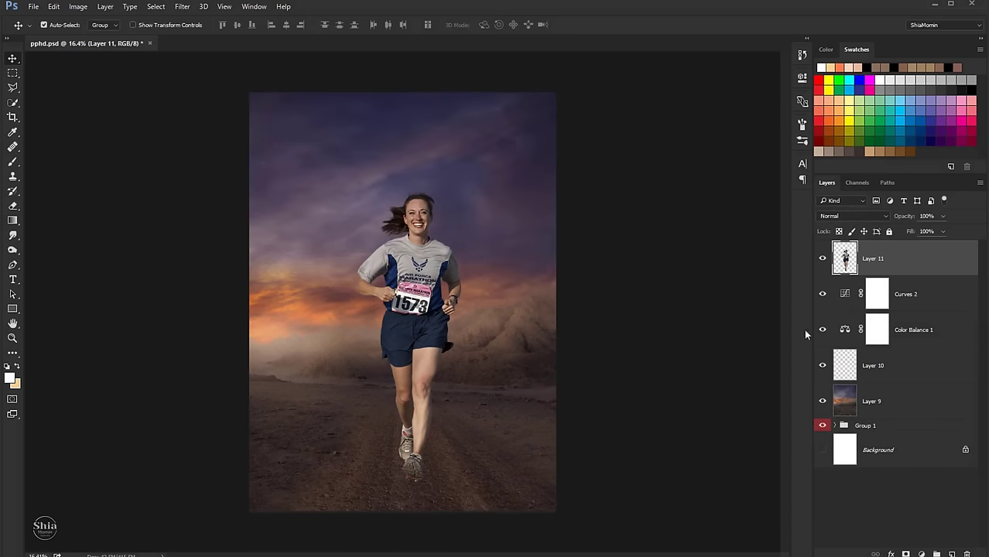
Add Layer 12 and set up a 100 px soft black brush at 42% opacity, 39% flow.
left_click(951, 554, "ctrl")
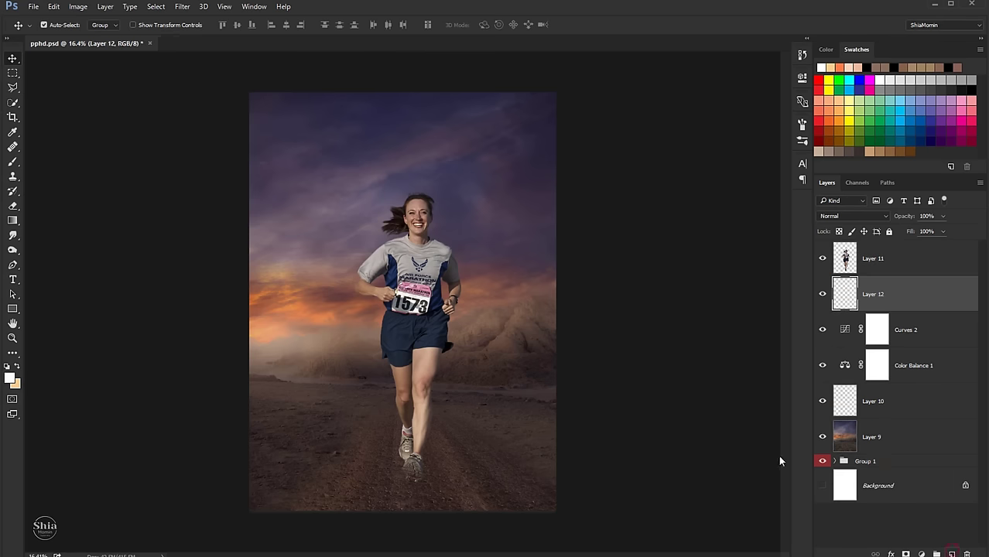
left_click(13, 163)
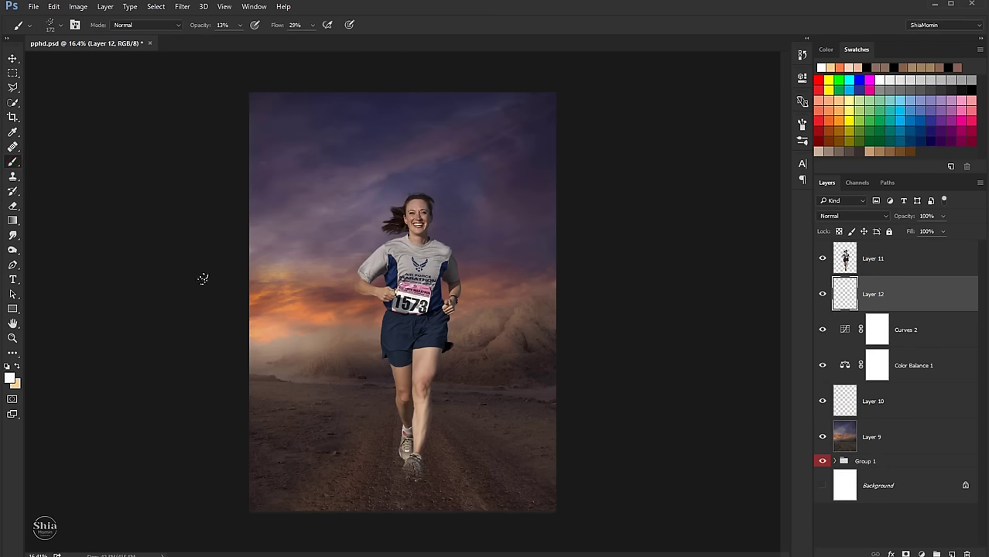
left_click(56, 26)
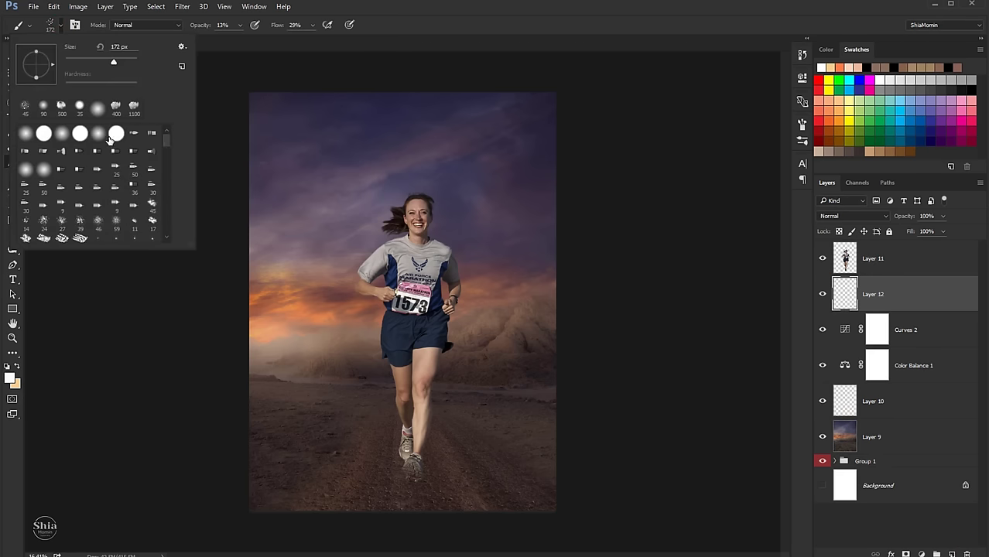
left_click(391, 43)
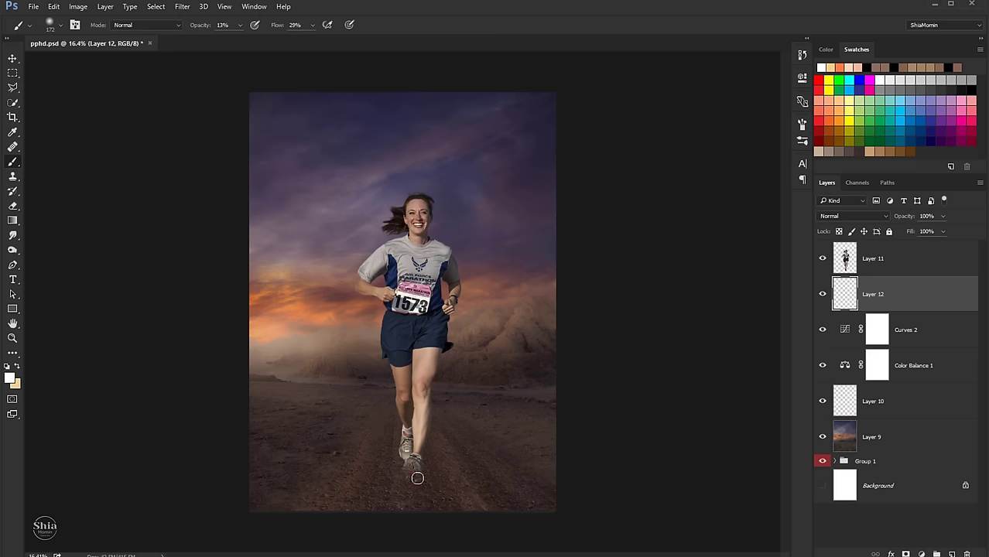
left_click(7, 366)
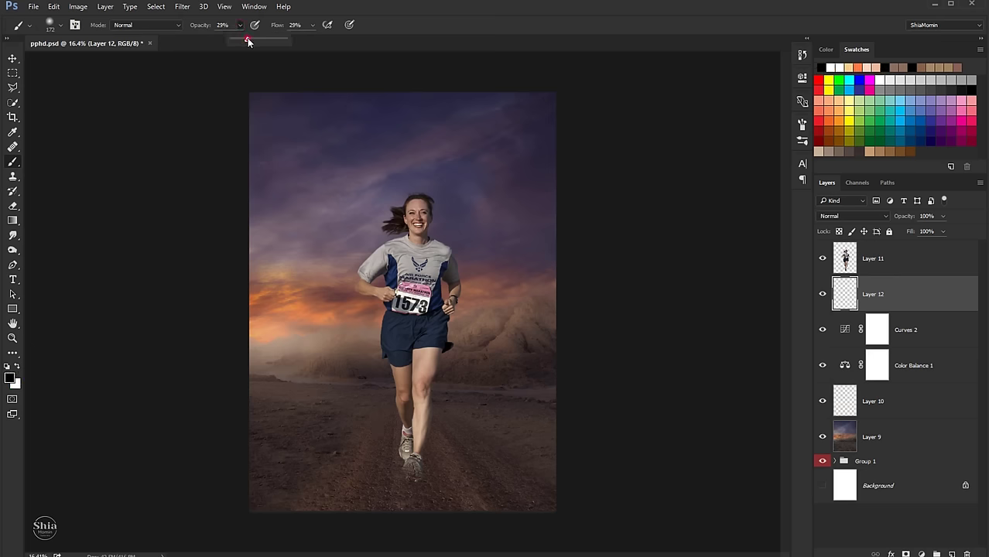
left_click(312, 25)
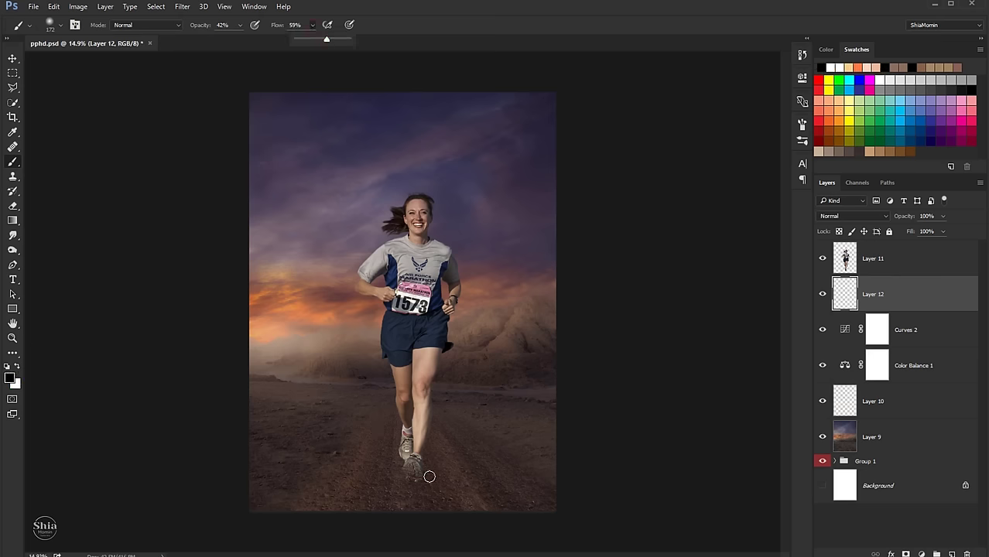
scroll(429, 476, "up", 2, "alt")
scroll(410, 464, "up", 2, "alt")
scroll(415, 433, "up", 2, "alt")
scroll(406, 410, "up", 2, "alt")
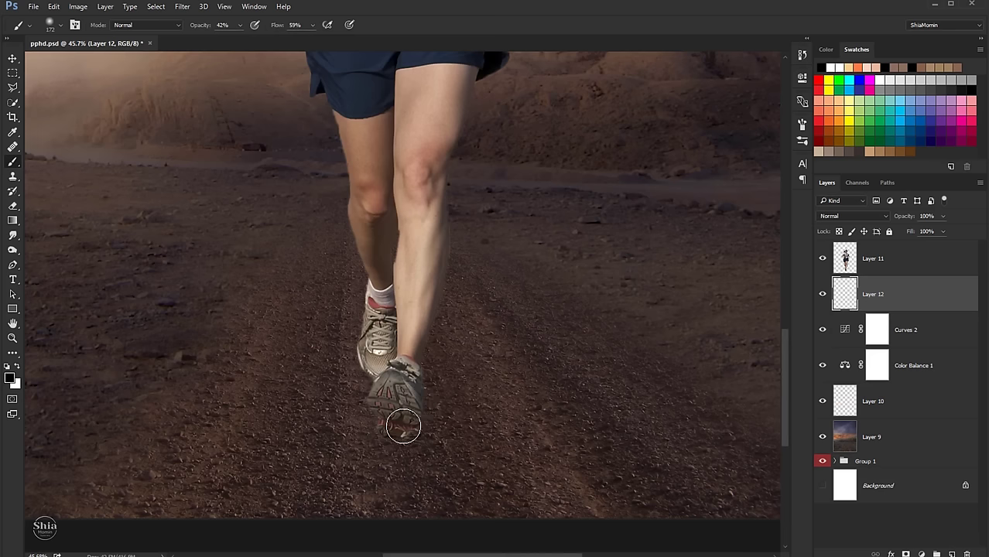
key("bracketleft")
key("bracketleft")
key("bracketleft")
Paint soft shadows under the front shoe sole and beside the rear shoe.
mouse_move(387, 431)
left_mouse_down()
mouse_move(413, 430)
mouse_move(393, 422)
mouse_move(383, 426)
mouse_move(453, 442)
left_mouse_up()
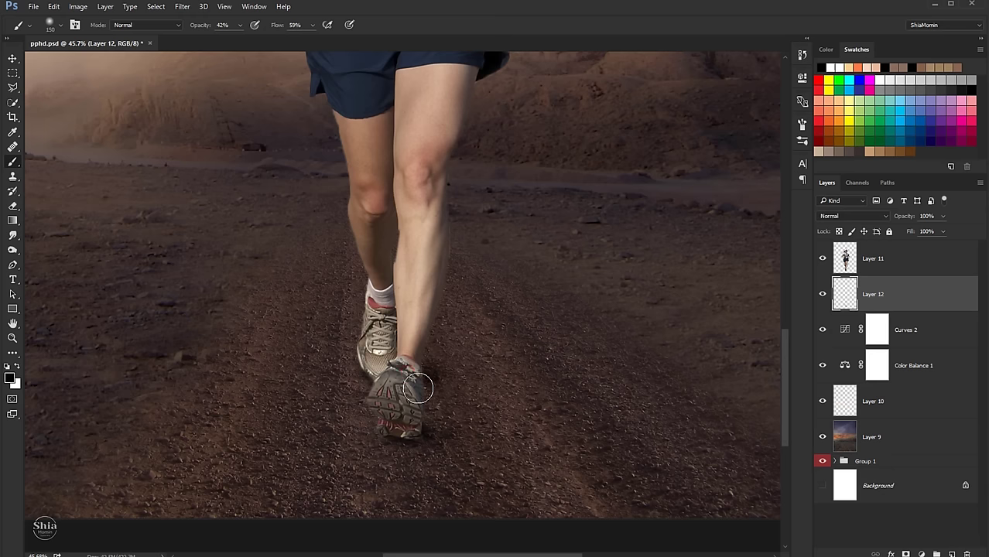
left_click_drag(415, 422, 513, 430)
left_click_drag(421, 381, 549, 378)
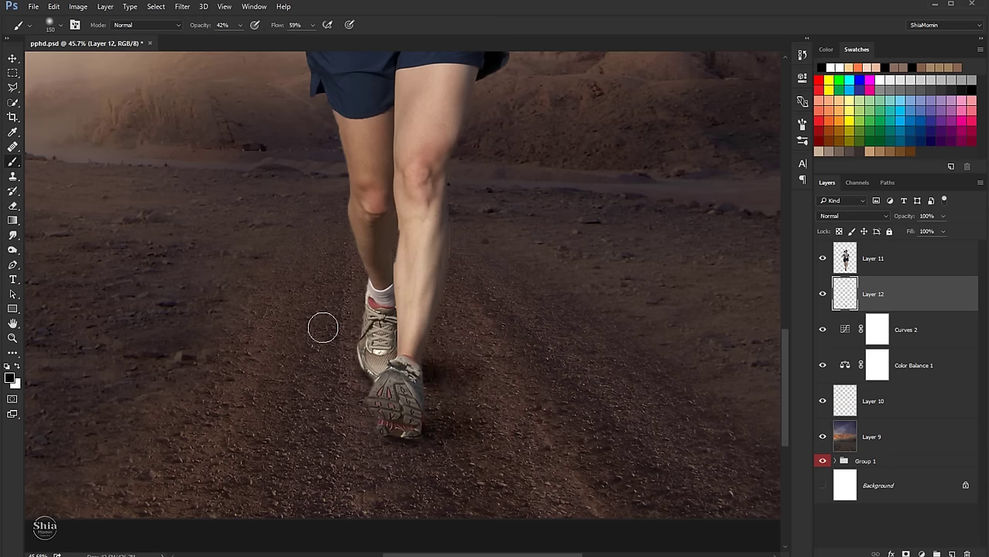
scroll(351, 354, "down", 2)
scroll(298, 387, "down", 2)
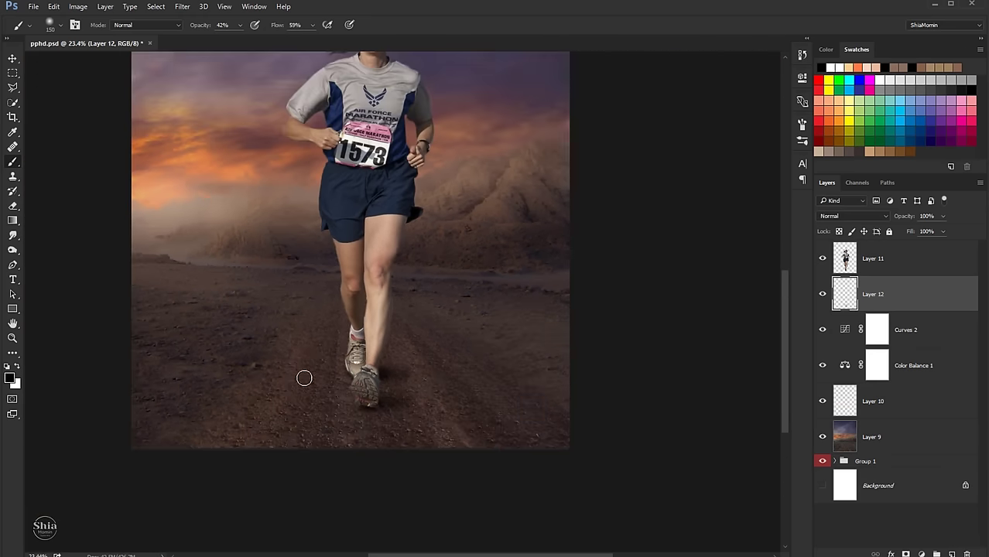
scroll(323, 337, "down", 1)
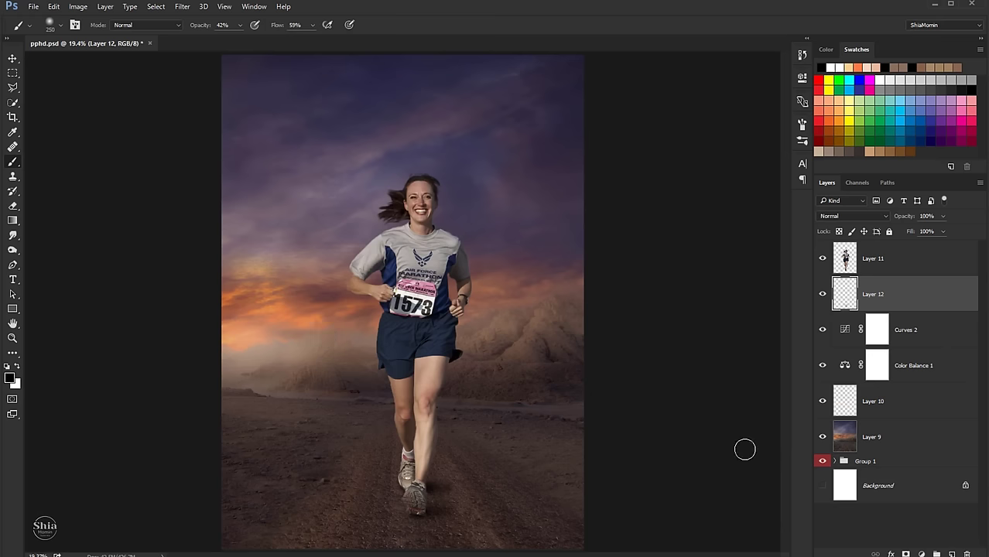
On a new Layer 13, dab shadow beside the shoe with a large brush at 24% flow.
key("ctrl+shift+alt+n")
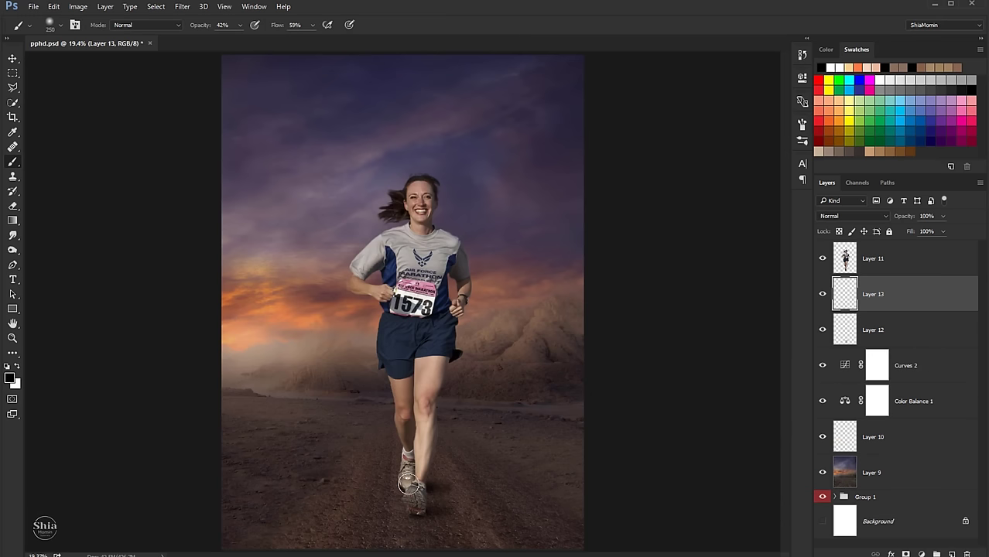
key("bracketright")
key("bracketright")
key("bracketright")
left_click(312, 25)
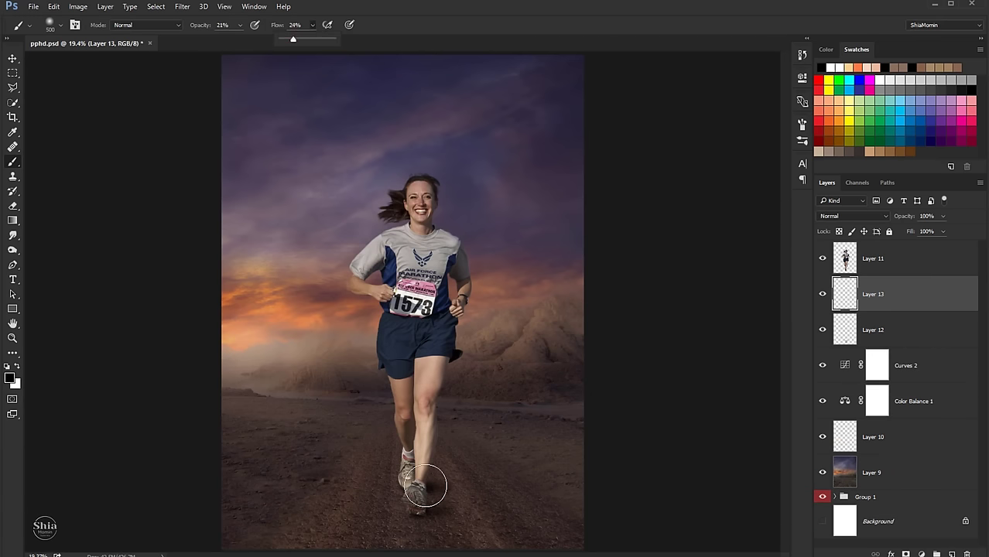
left_click(435, 484)
key("bracketleft")
key("bracketleft")
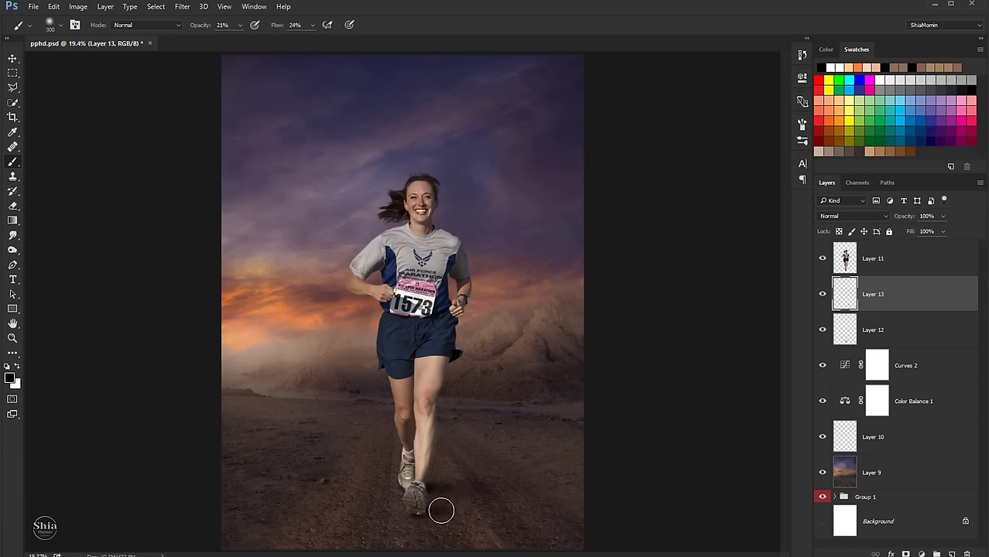
key("bracketright")
key("bracketright")
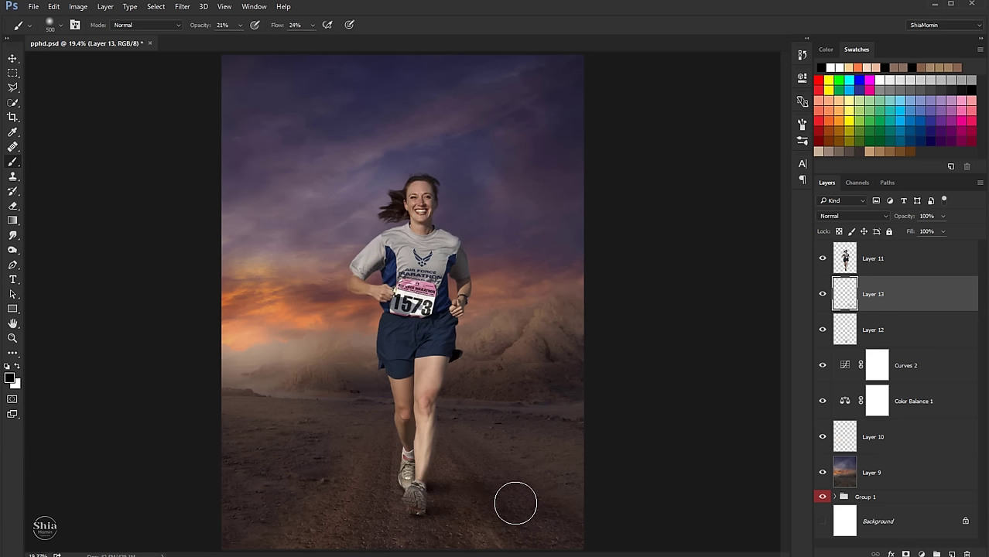
key("bracketleft")
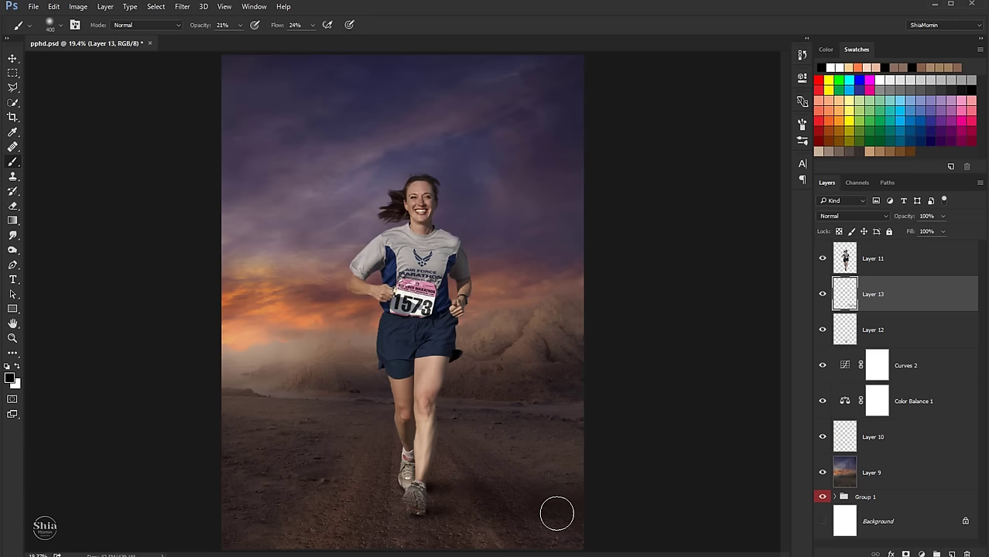
left_click(481, 495)
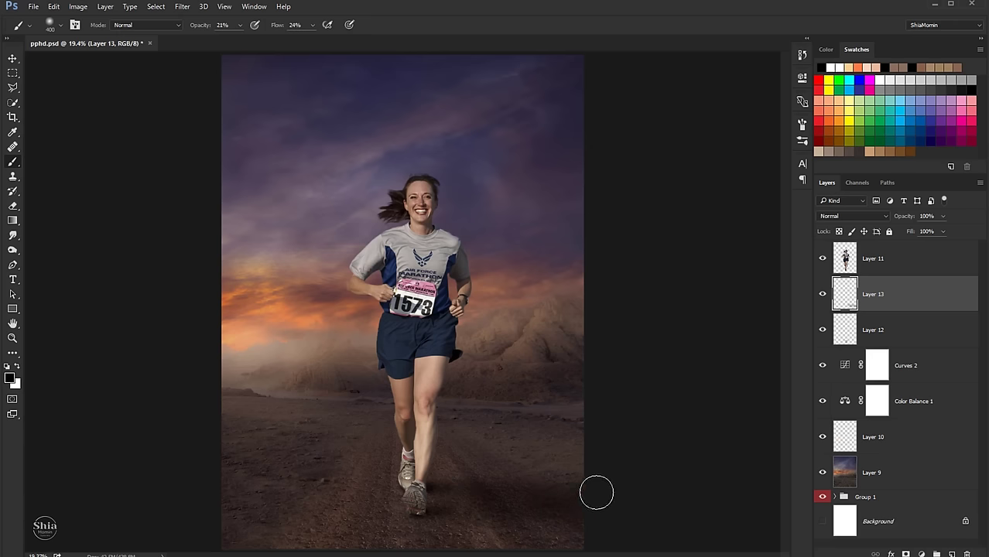
scroll(425, 359, "down", 1)
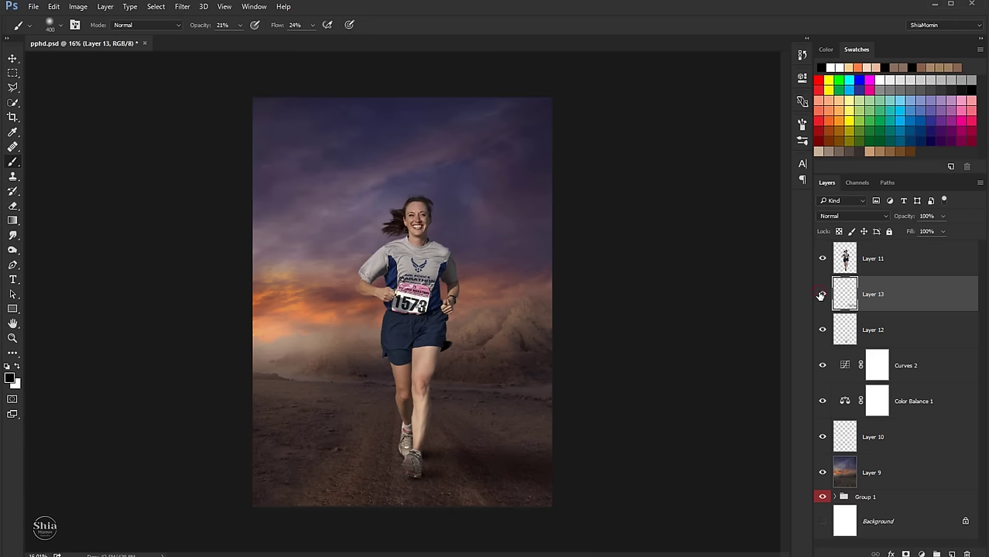
Compare the first shadow layer and lower Layer 12's opacity to 85%.
left_click(822, 332)
left_click(821, 331)
left_click(847, 331)
left_click(941, 217)
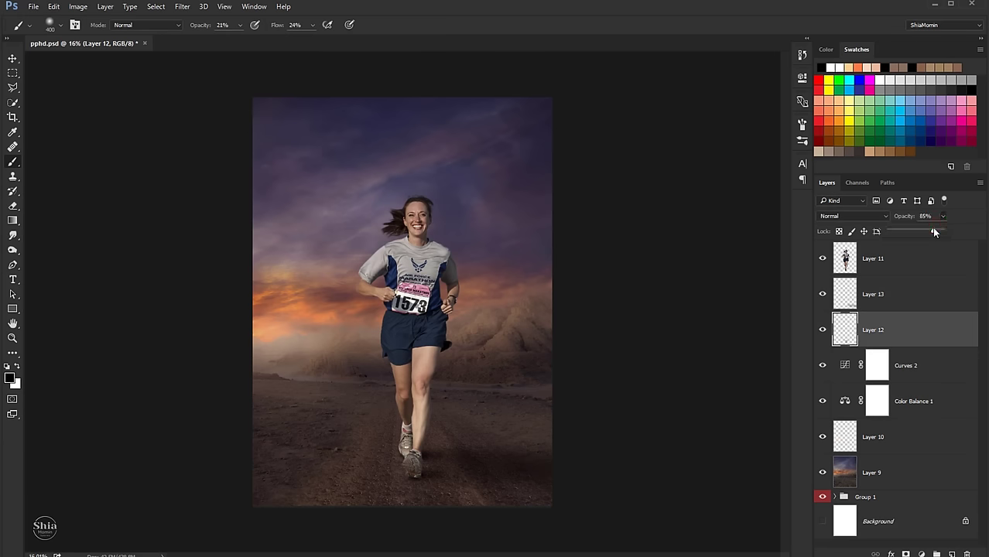
Deepen the shadow beside the runner's shoes on Layer 13.
left_click(909, 299)
scroll(218, 352, "down", 2)
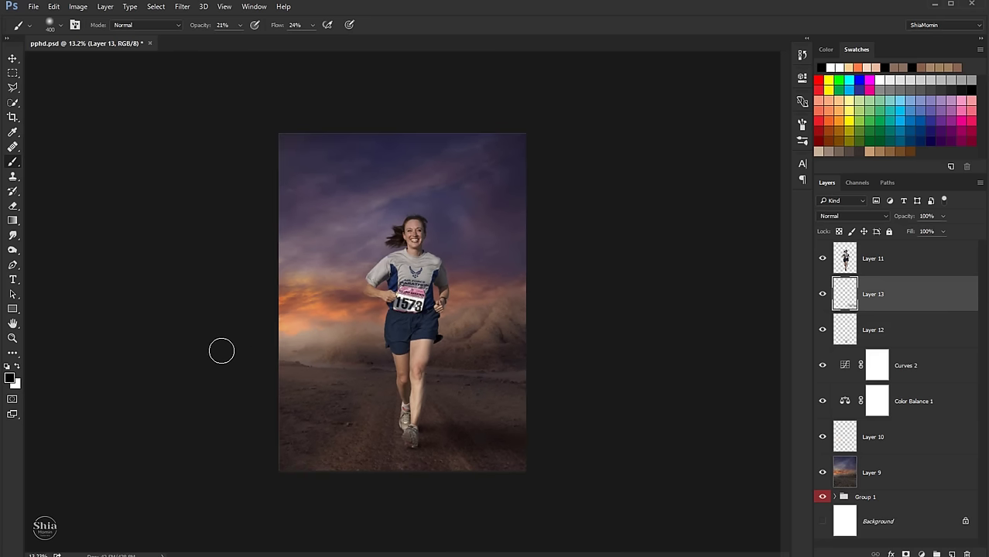
left_click_drag(437, 442, 439, 435)
scroll(207, 174, "up", 2)
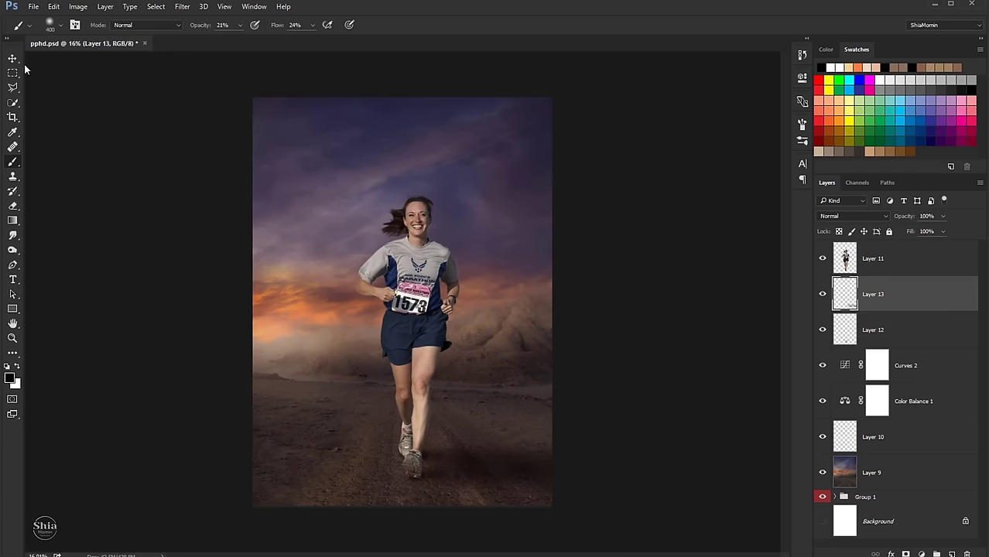
left_click(13, 59)
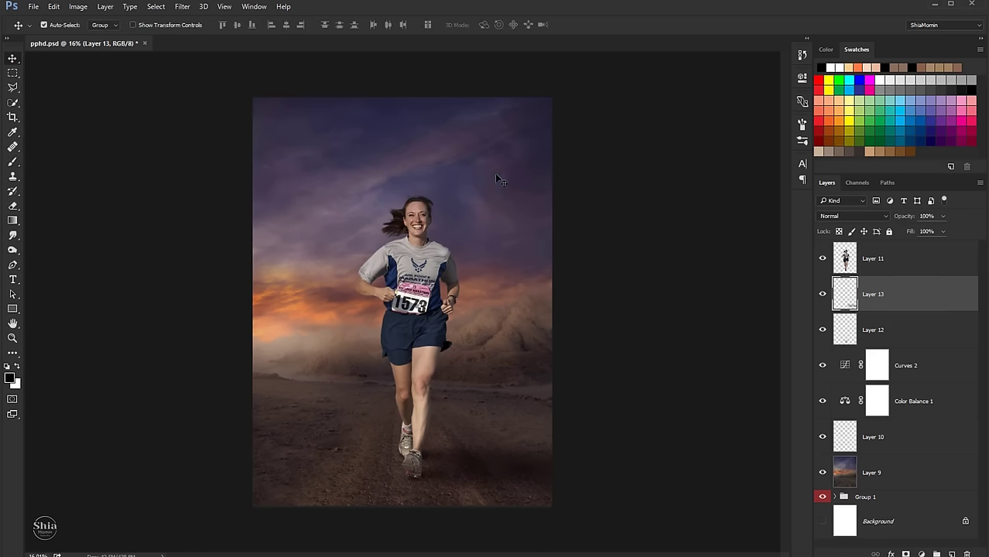
left_click(887, 260)
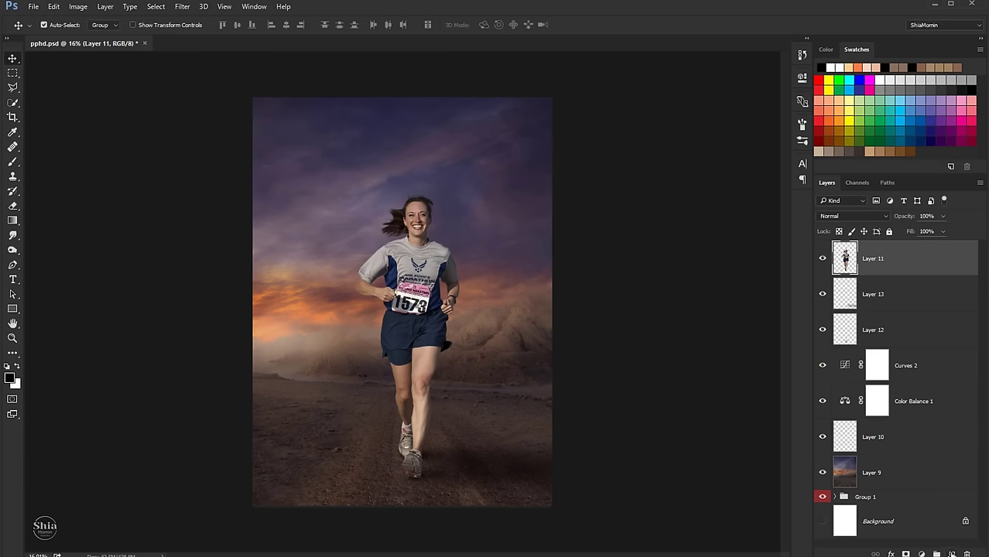
Add an empty layer clipped to the runner, then delete it.
left_click(951, 554)
right_click(897, 265)
left_click(789, 261)
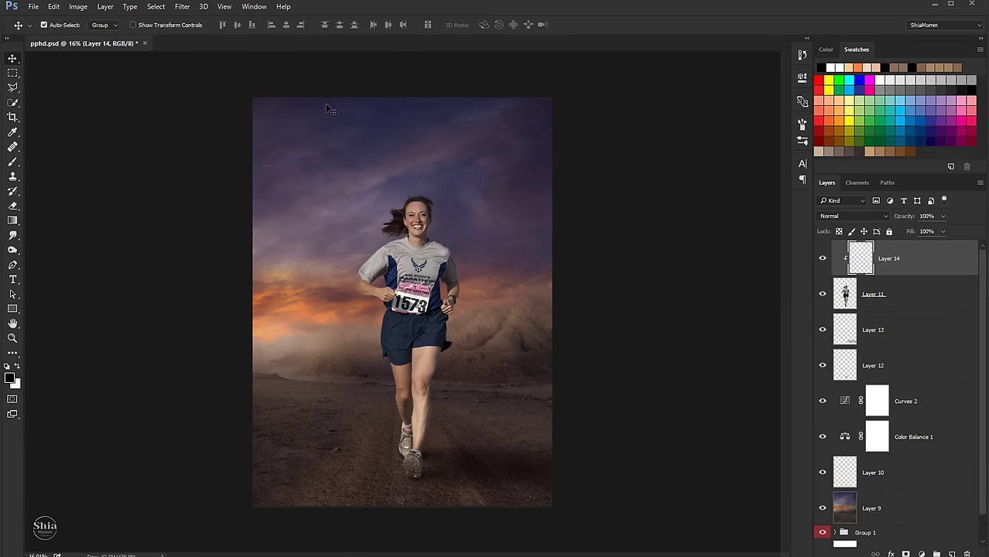
key("Delete")
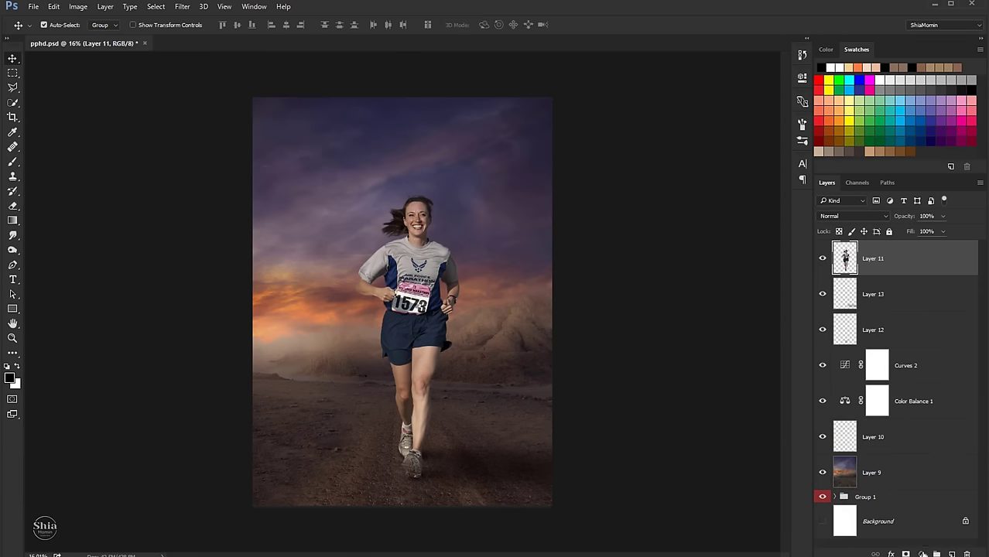
Add a Curves adjustment clipped to Layer 11 and pull the curve down to darken.
left_click(923, 554)
left_click(910, 375)
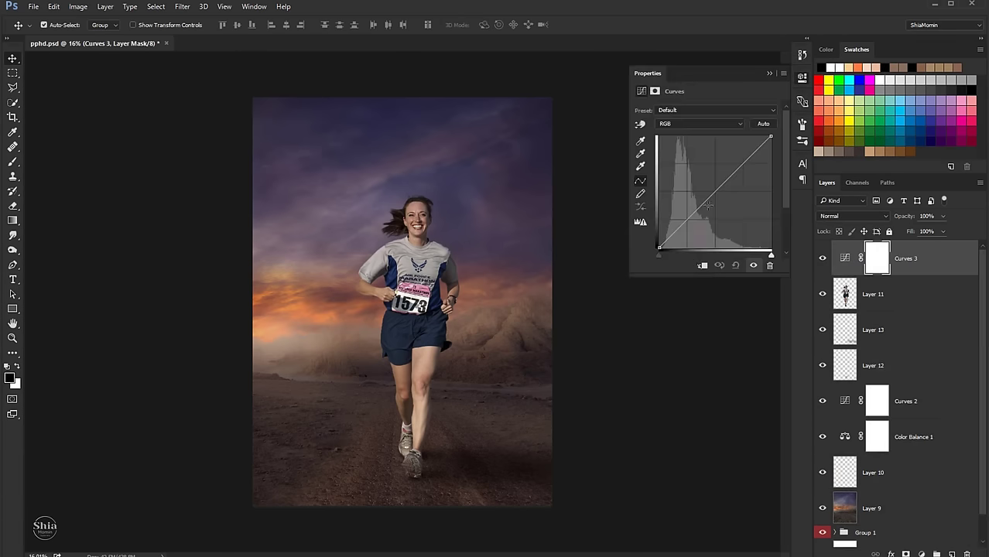
left_click(702, 265)
left_click_drag(770, 138, 771, 164)
left_click_drag(719, 199, 725, 205)
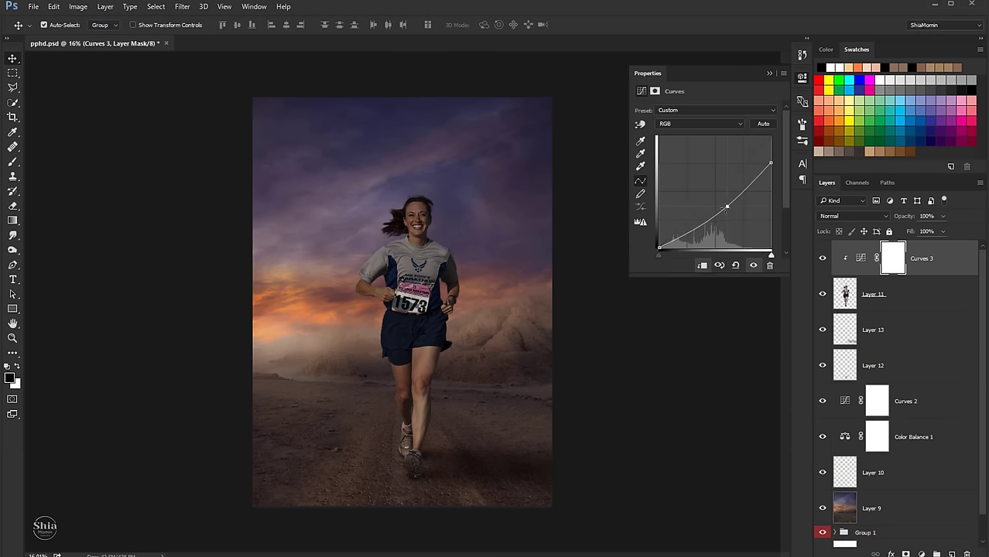
left_click(766, 74)
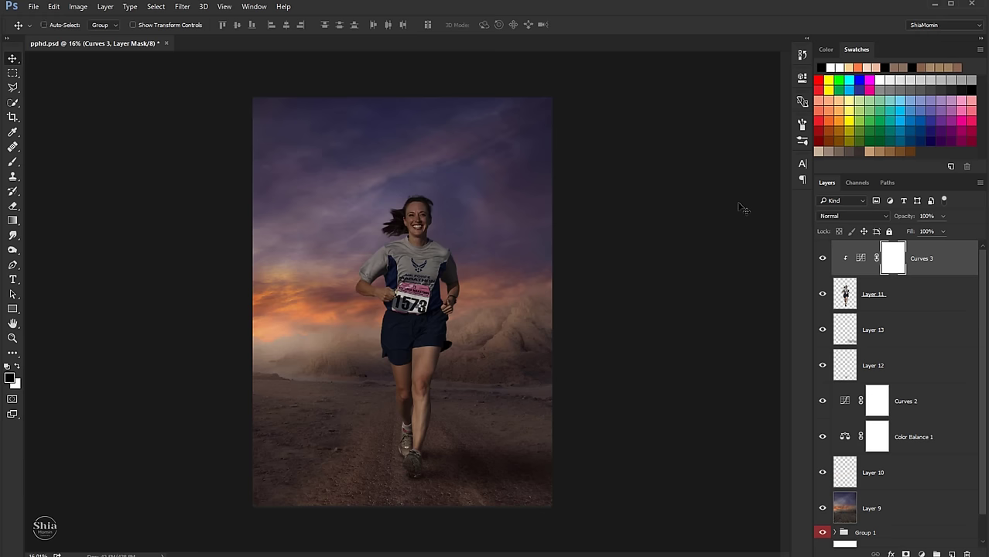
Invert the Curves 3 mask to black so the darkening is hidden.
key("ctrl+i")
scroll(488, 233, "up", 1)
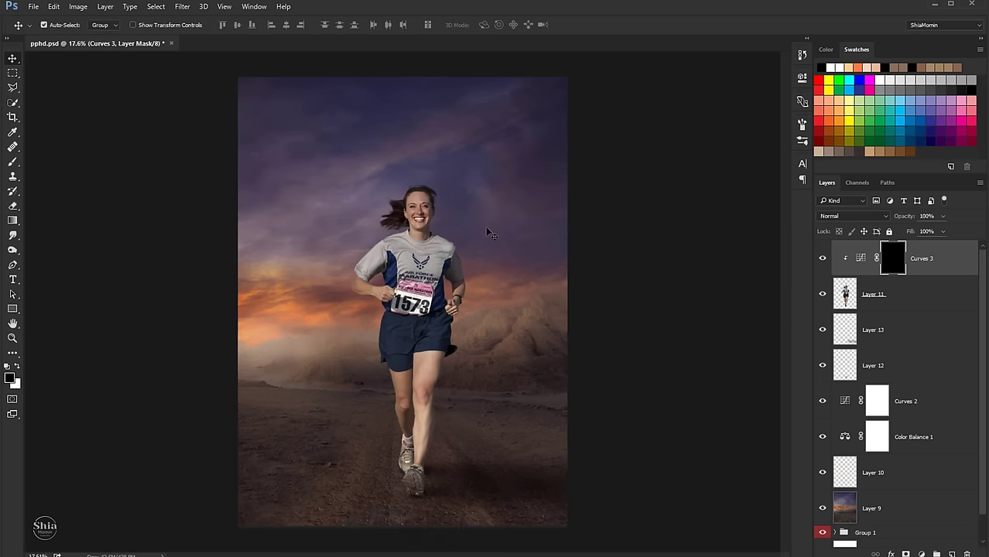
scroll(489, 234, "up", 3)
left_click(14, 162)
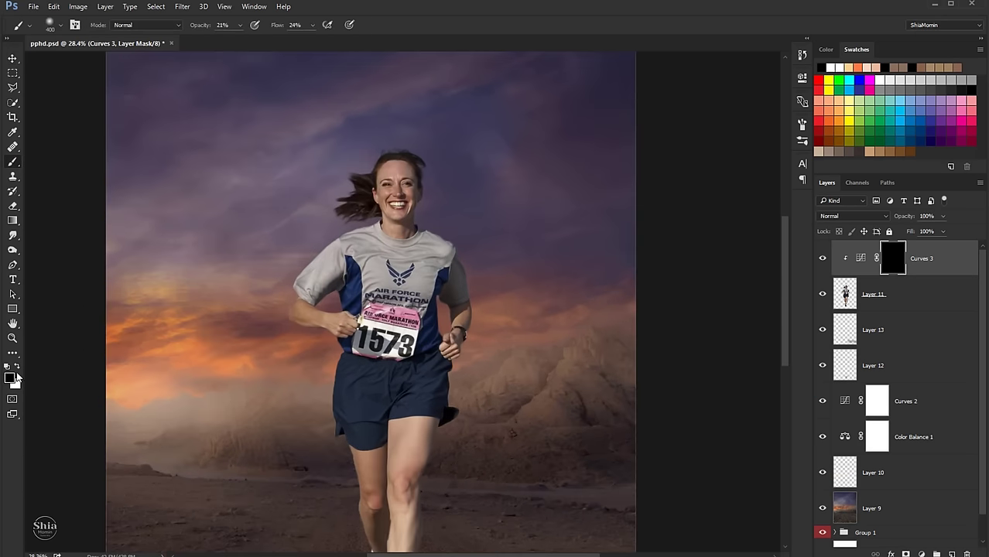
With white at a 250 px brush and 14% opacity, paint darkening onto the shirt and bib.
left_click(18, 367)
key("bracketleft")
key("bracketleft")
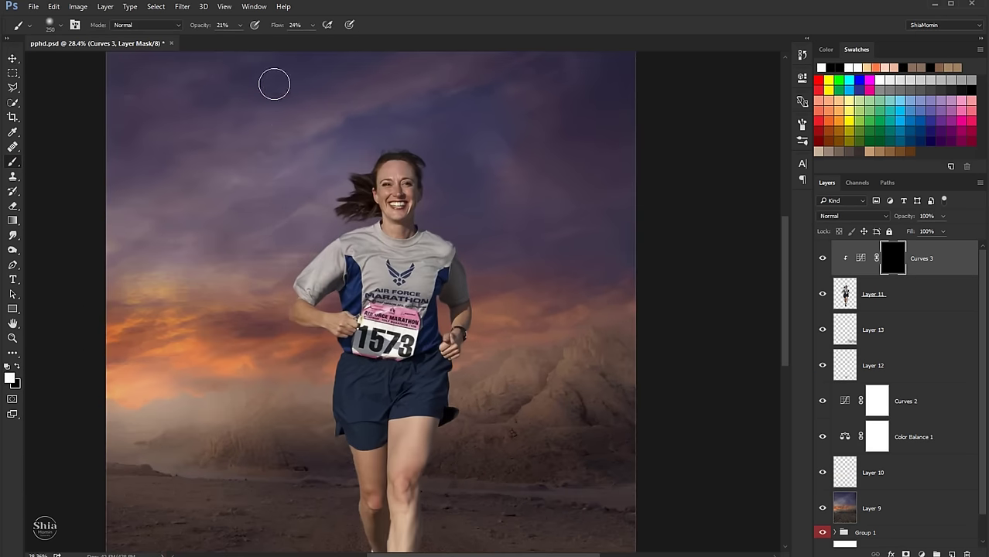
left_click(312, 26)
left_click_drag(240, 25, 232, 37)
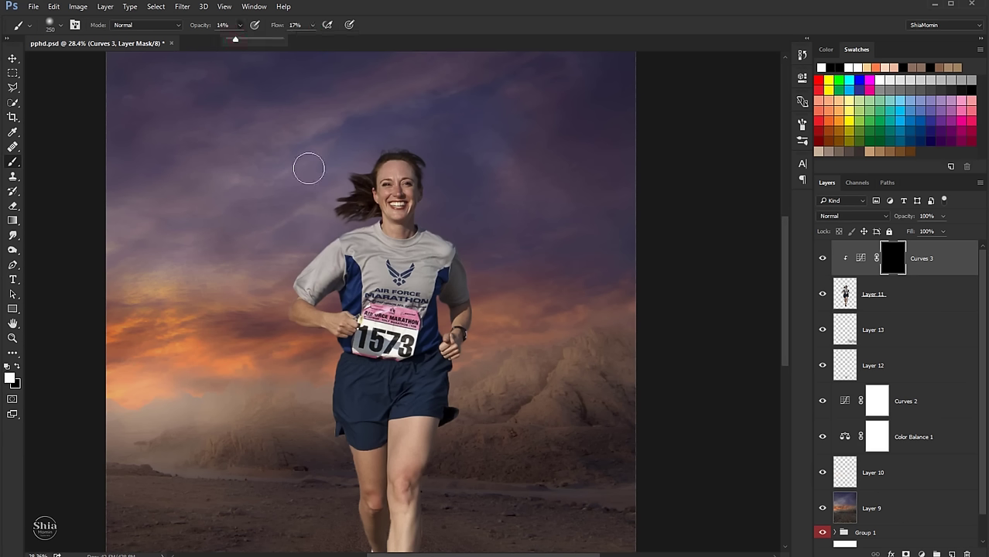
mouse_move(449, 276)
left_mouse_down()
mouse_move(424, 331)
mouse_move(422, 429)
mouse_move(411, 444)
mouse_move(418, 437)
left_mouse_up()
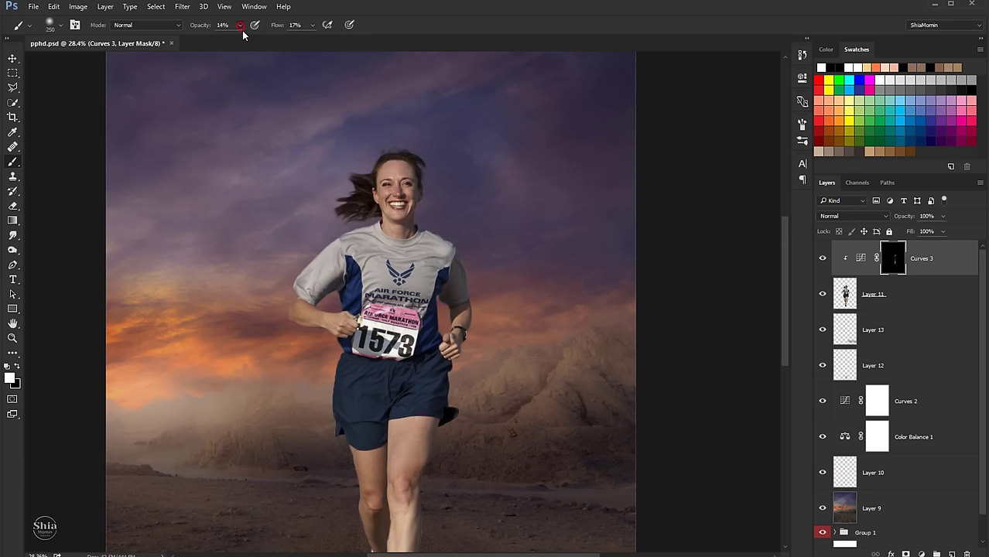
Raise brush opacity to 39% and darken the runner's left sleeve and face, comparing before/after.
left_click_drag(243, 31, 252, 38)
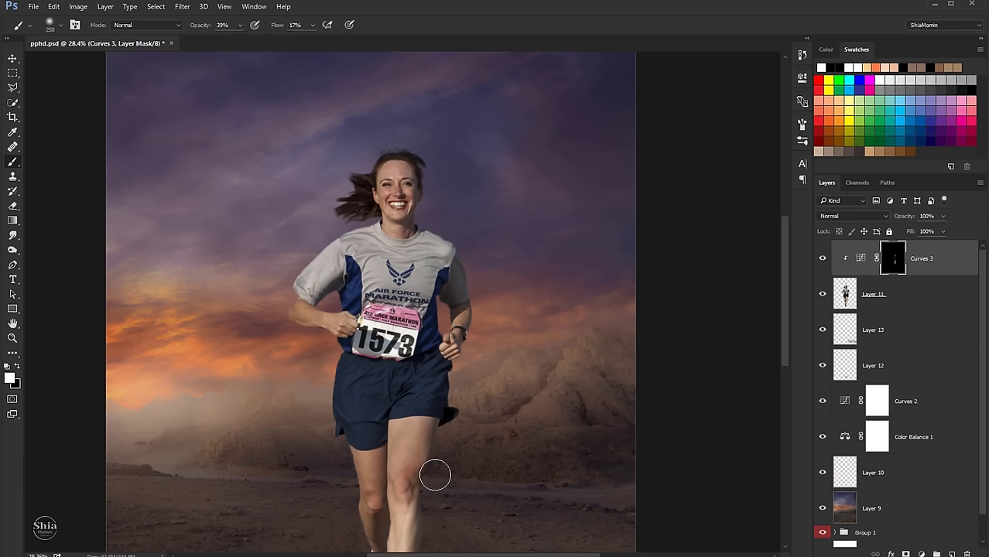
left_click(822, 259)
left_click(821, 259)
left_click_drag(327, 275, 346, 260)
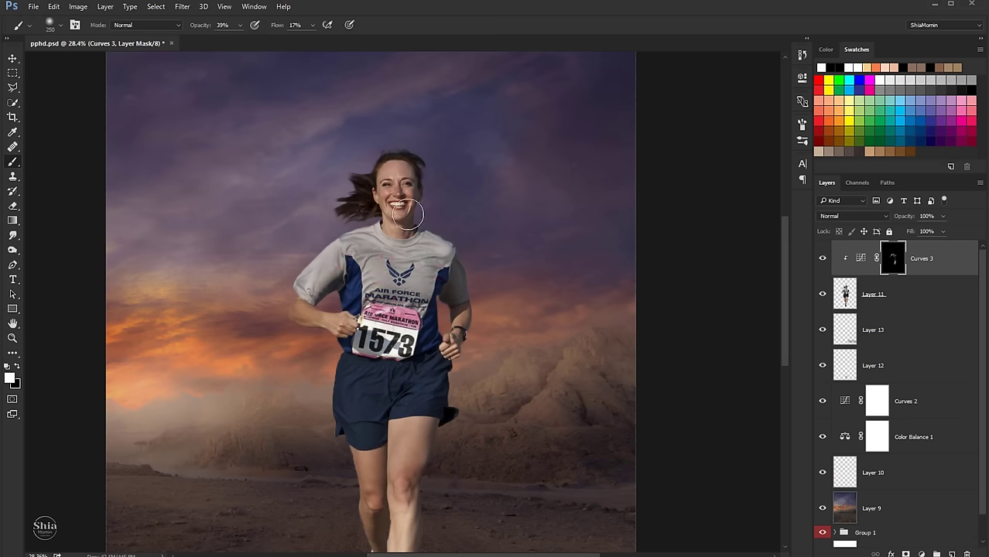
mouse_move(407, 214)
left_mouse_down()
mouse_move(394, 159)
mouse_move(418, 210)
mouse_move(401, 229)
mouse_move(416, 177)
left_mouse_up()
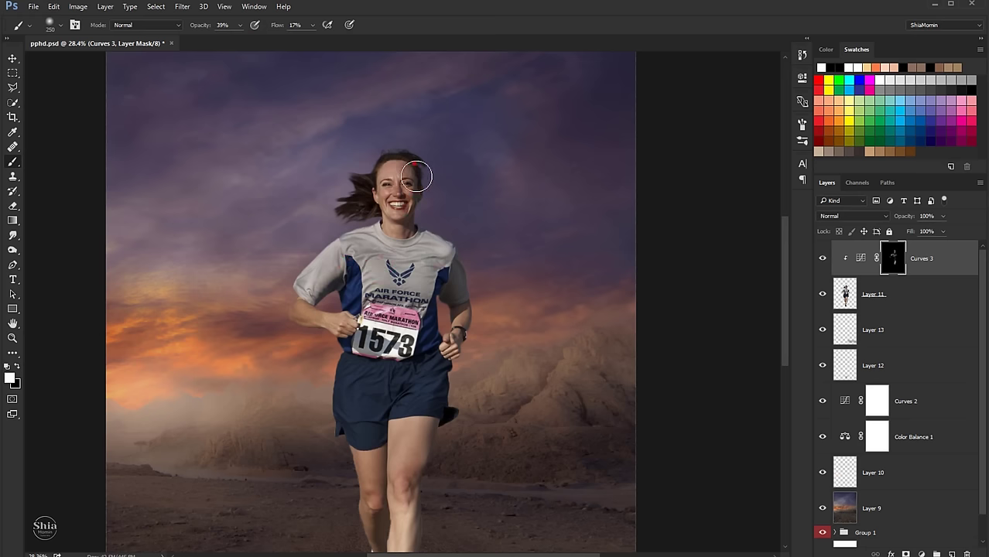
left_click(822, 260)
left_click(821, 260)
Darken the runner's shin, shoes, thigh and leg up toward the shorts on the mask.
left_click_drag(415, 478, 397, 384)
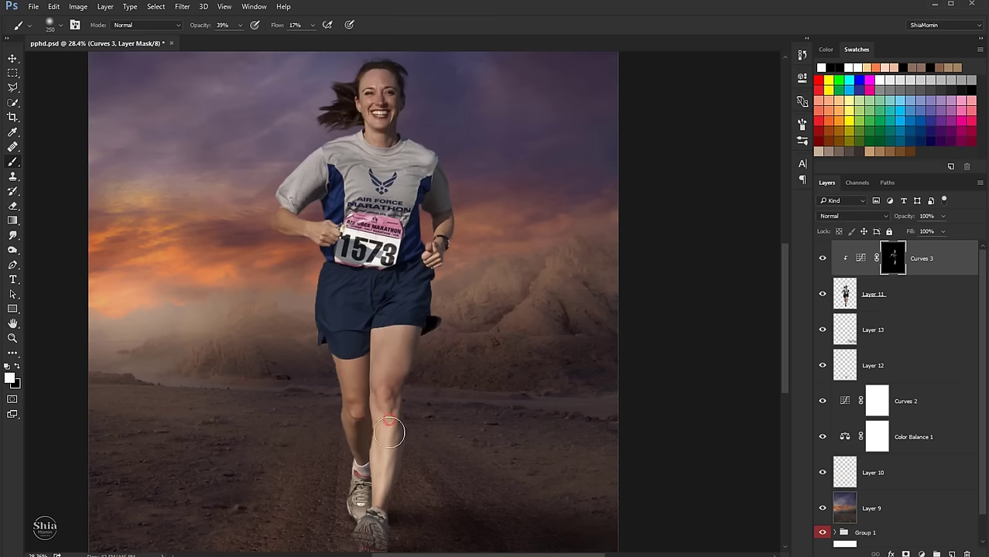
mouse_move(389, 432)
left_mouse_down()
mouse_move(379, 489)
mouse_move(384, 475)
mouse_move(397, 491)
mouse_move(376, 497)
mouse_move(379, 510)
left_mouse_up()
mouse_move(368, 457)
left_mouse_down()
mouse_move(352, 475)
mouse_move(375, 430)
left_mouse_up()
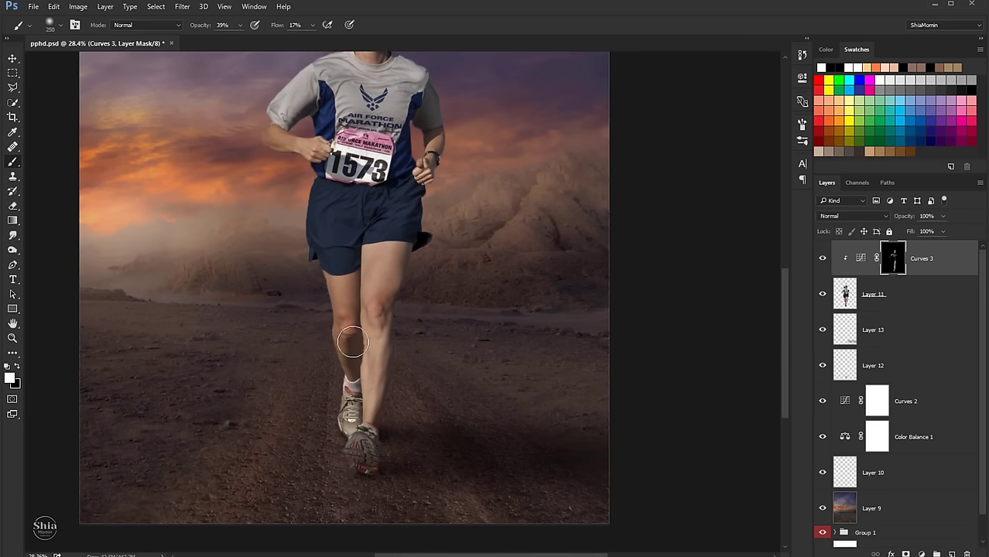
mouse_move(352, 340)
left_mouse_down()
mouse_move(359, 268)
mouse_move(379, 280)
mouse_move(393, 353)
mouse_move(383, 317)
mouse_move(382, 361)
left_mouse_up()
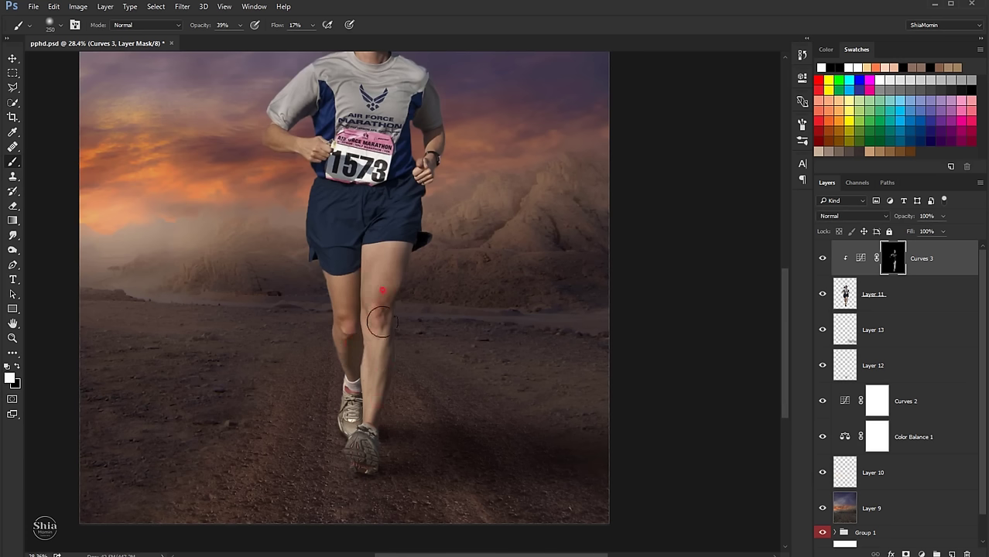
mouse_move(414, 205)
left_mouse_down()
mouse_move(376, 199)
mouse_move(342, 260)
left_mouse_up()
left_click(870, 294)
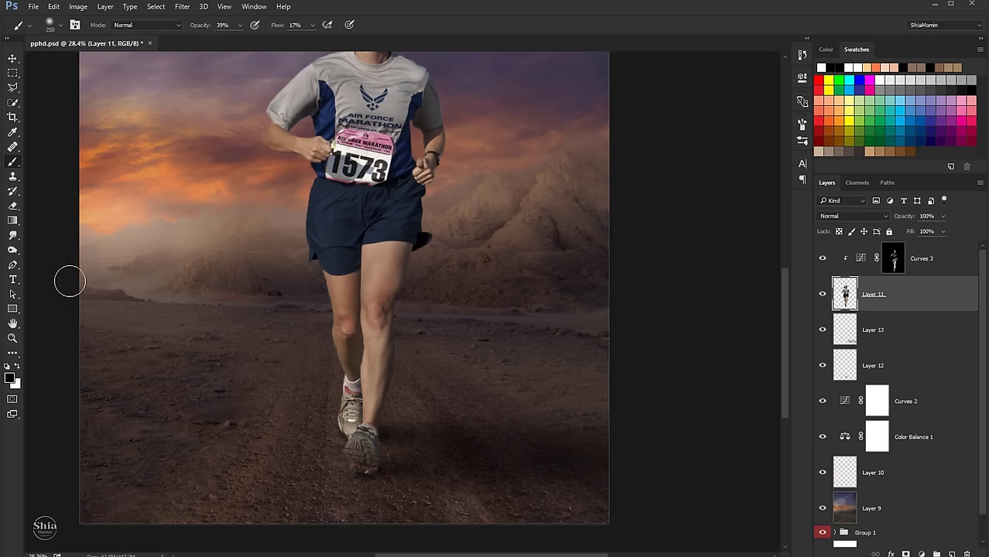
Brighten the runner's legs on Layer 11 with an enlarged Dodge brush at Midtones 31%.
right_click(15, 252)
left_click(54, 248)
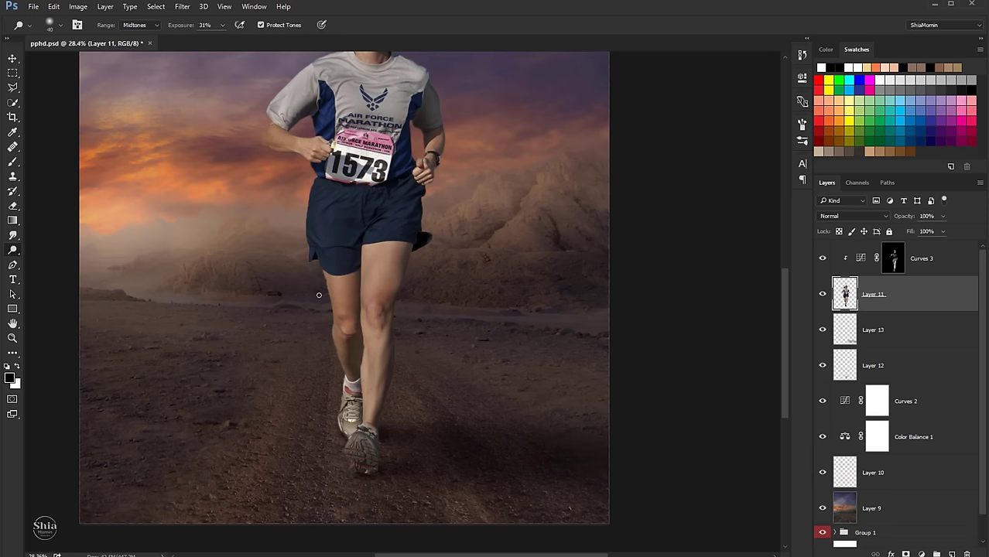
key("bracketright")
mouse_move(331, 321)
left_mouse_down()
mouse_move(331, 336)
mouse_move(367, 301)
mouse_move(368, 406)
left_mouse_up()
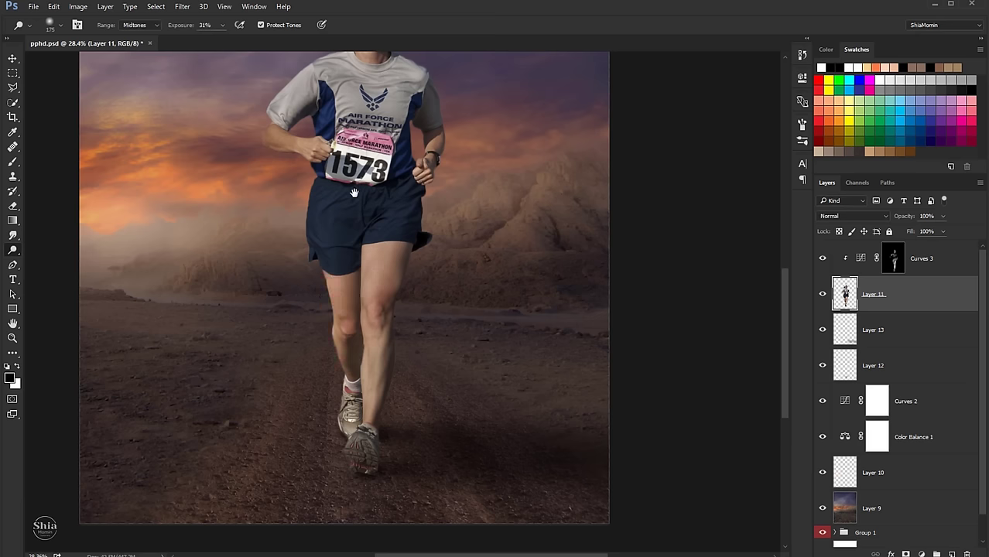
Toggle Curves 3 visibility to compare the runner with and without the darkening.
scroll(353, 258, "up", 3)
left_click(822, 258)
left_click(822, 260)
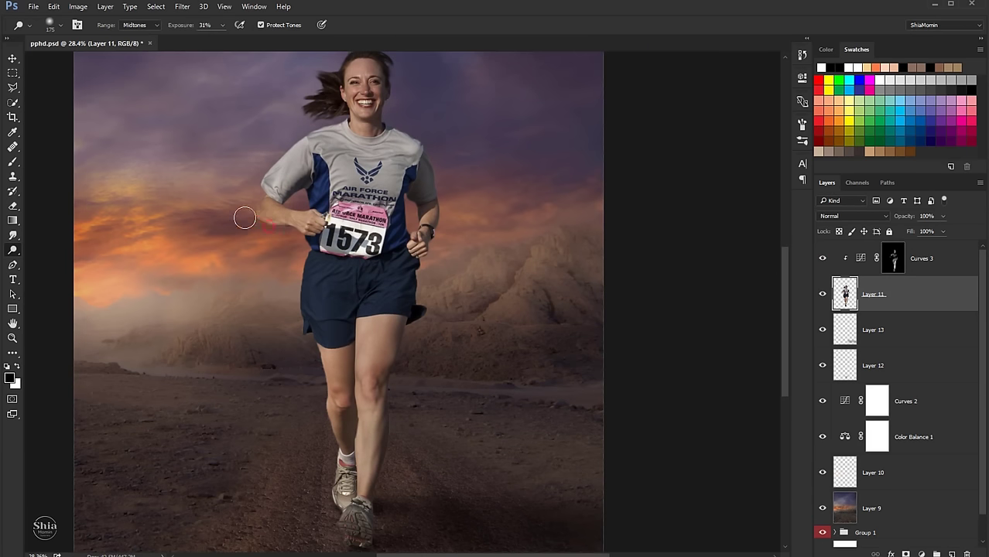
scroll(313, 149, "up", 2)
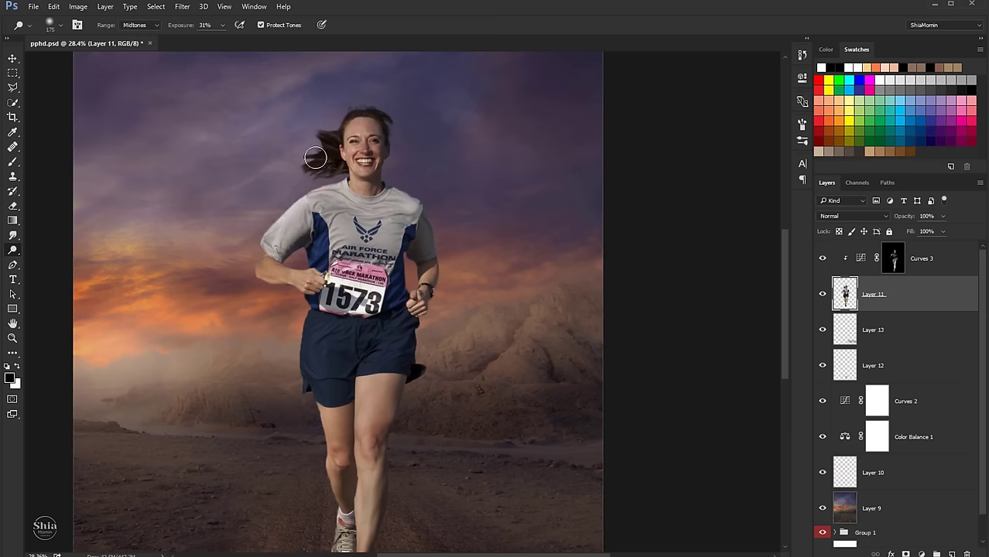
scroll(280, 197, "down", 2)
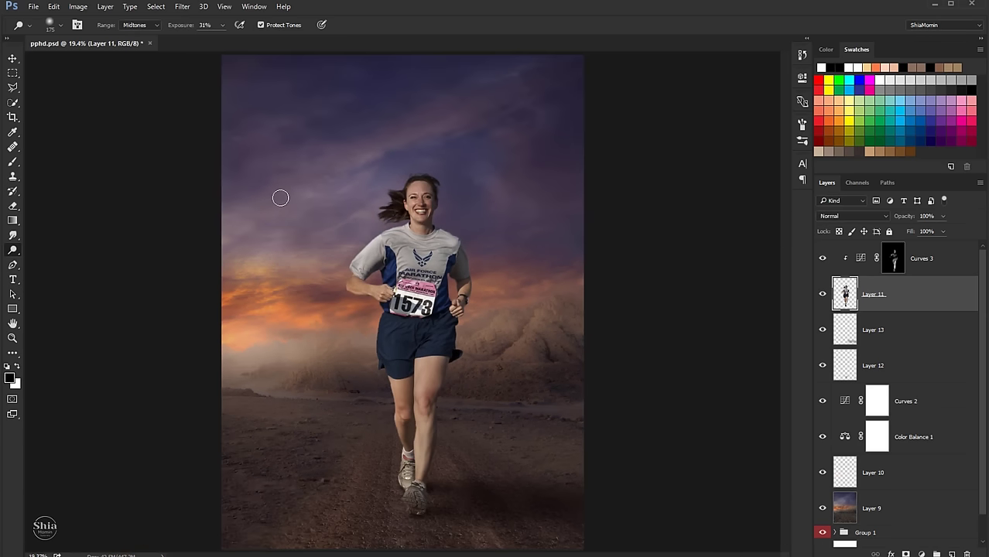
scroll(285, 181, "down", 1)
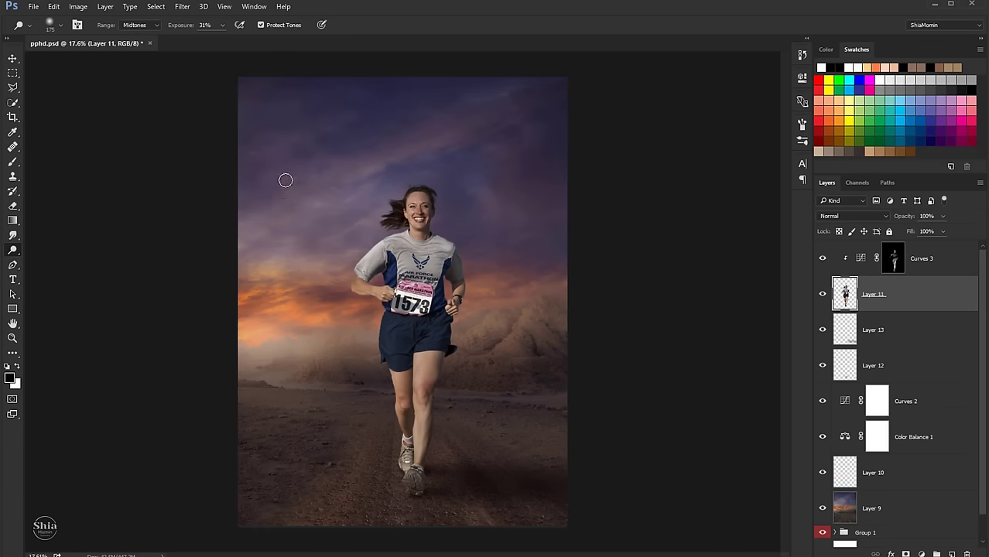
left_click(821, 258)
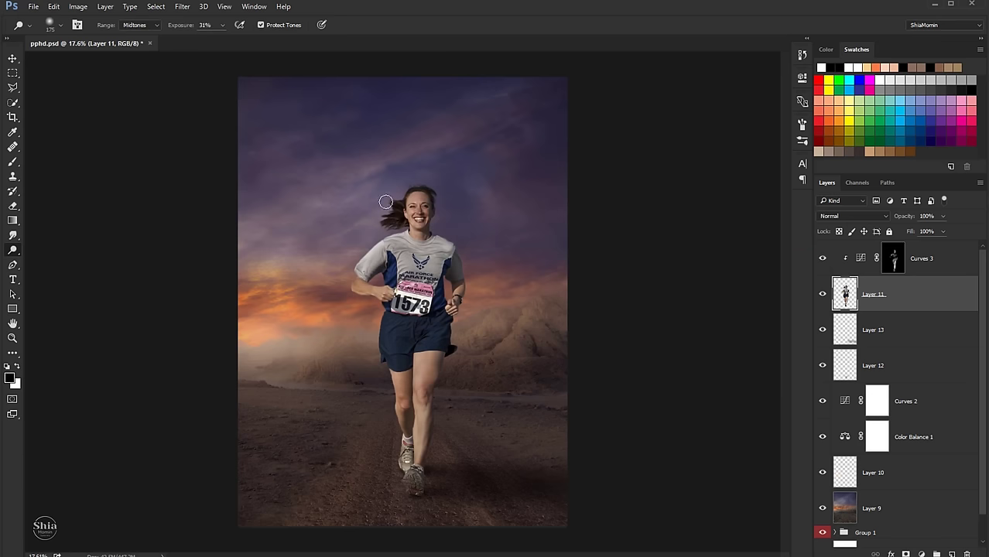
Select Layer 13 and create a new empty Layer 14 above it, beneath the runner.
left_click(16, 59)
left_click(929, 259)
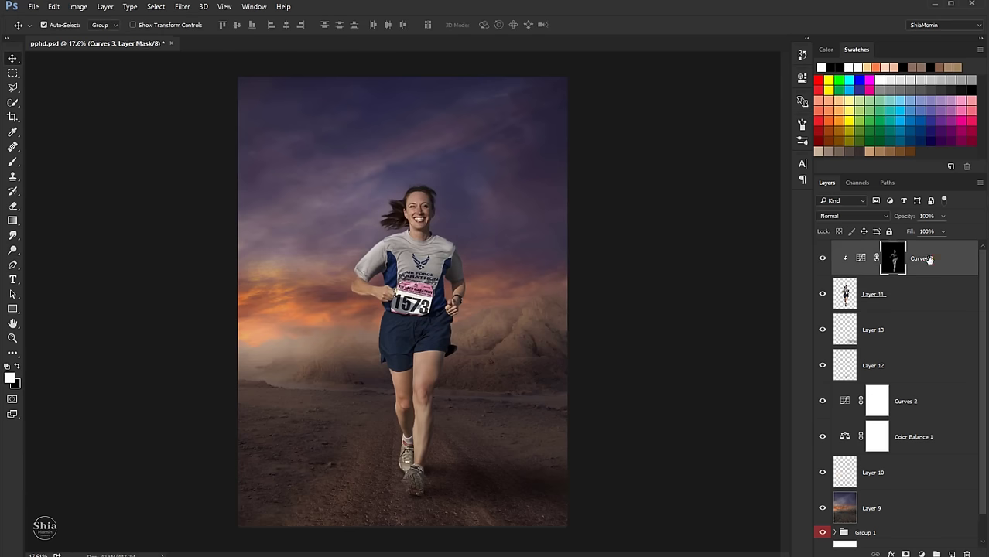
left_click(880, 304)
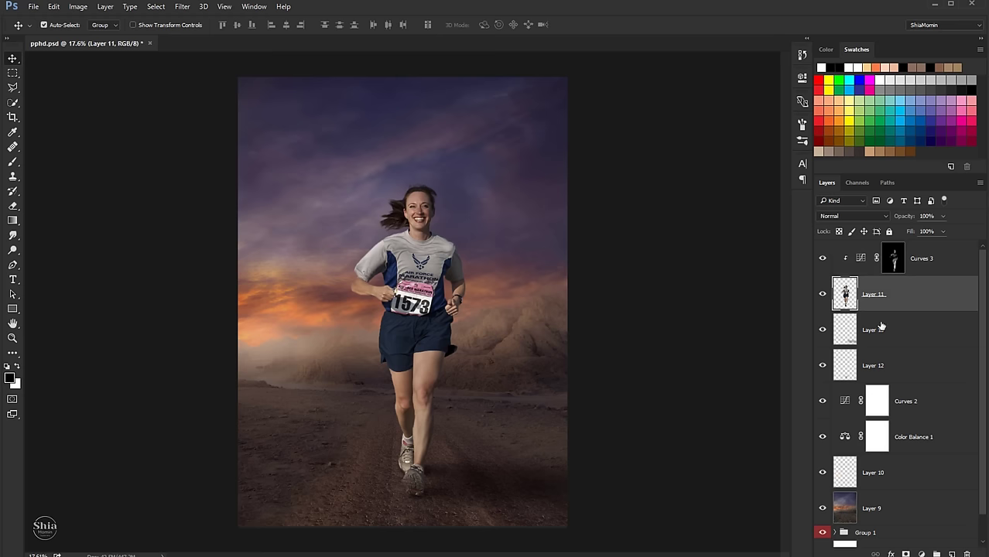
left_click(887, 336)
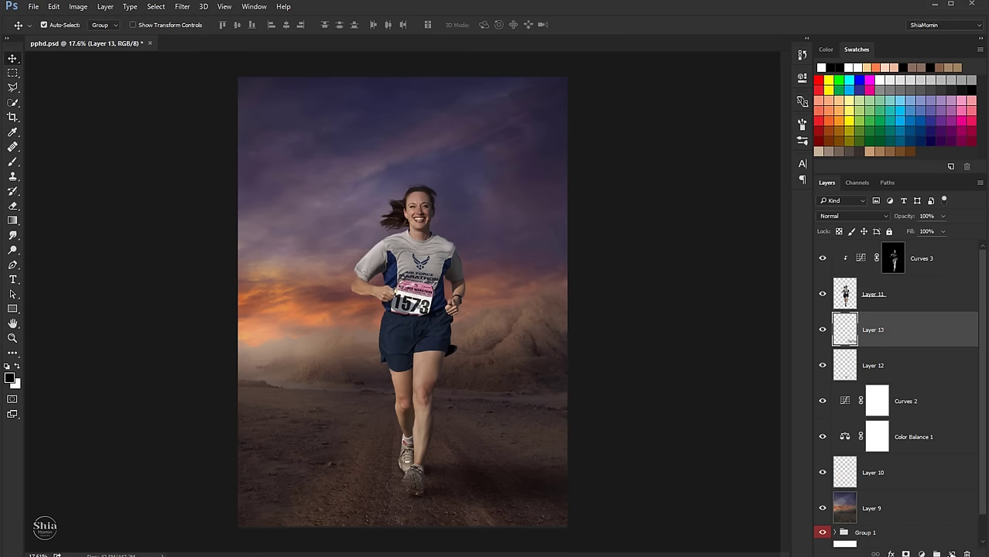
left_click(951, 554)
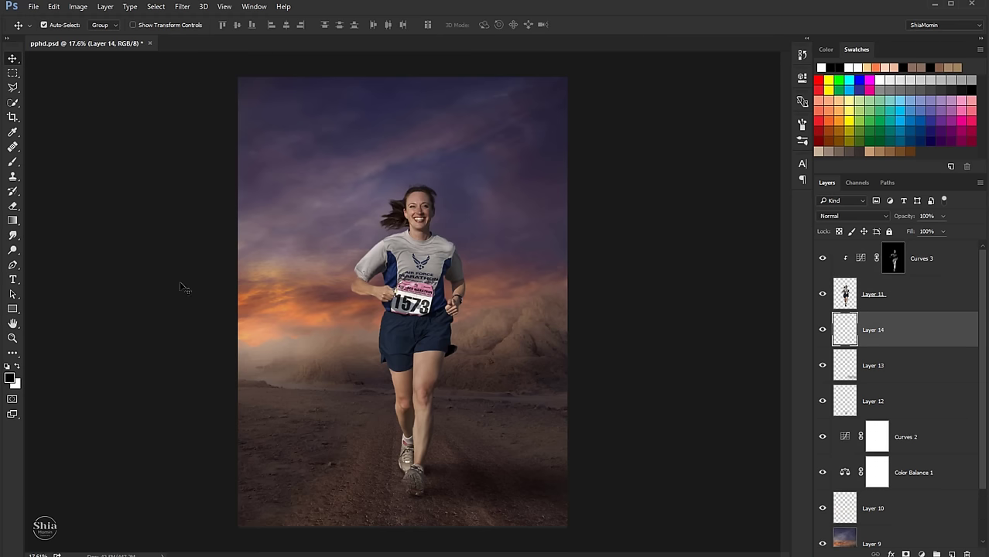
Choose the 1200 px dust-texture brush preset for the Brush tool.
left_click(12, 162)
left_click(61, 25)
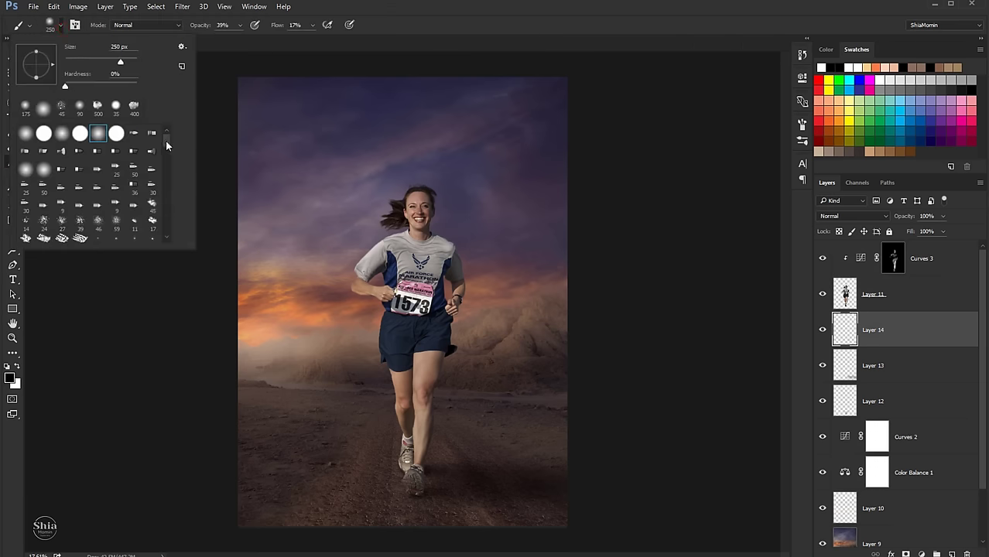
left_click(134, 107)
left_click_drag(166, 143, 167, 207)
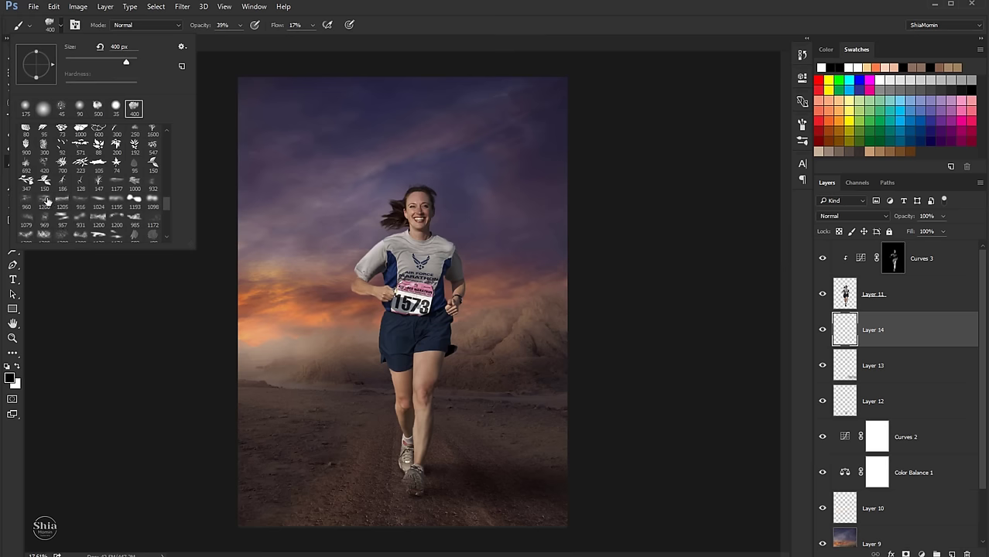
left_click(46, 202)
left_click(406, 33)
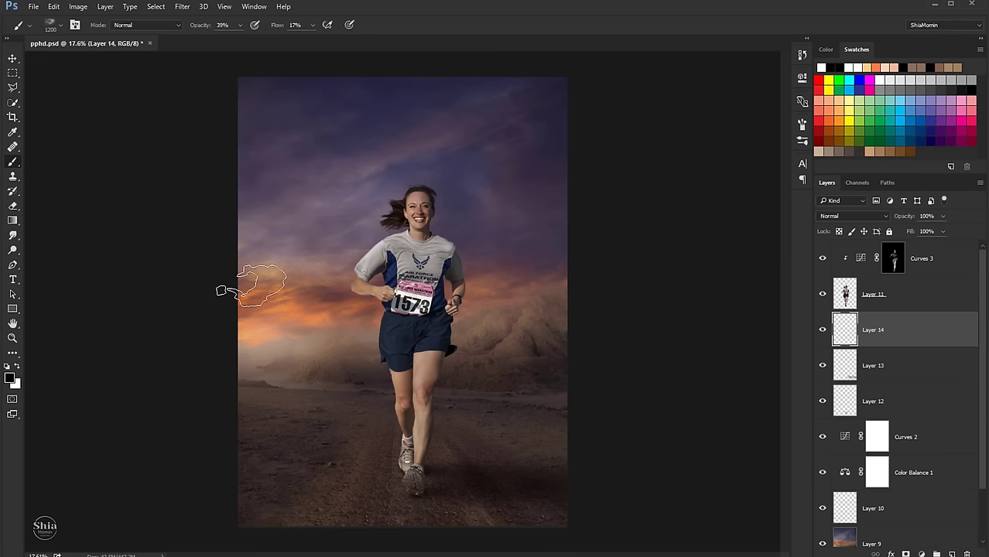
Sample a brown from the dirt road and paint dust around the runner's feet on Layer 14.
left_click(10, 378)
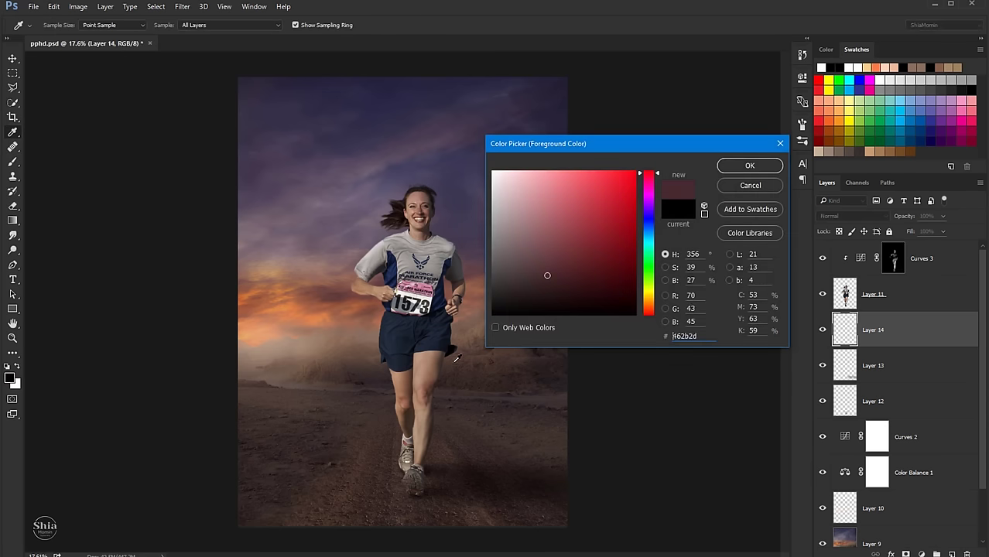
left_click_drag(488, 512, 567, 393)
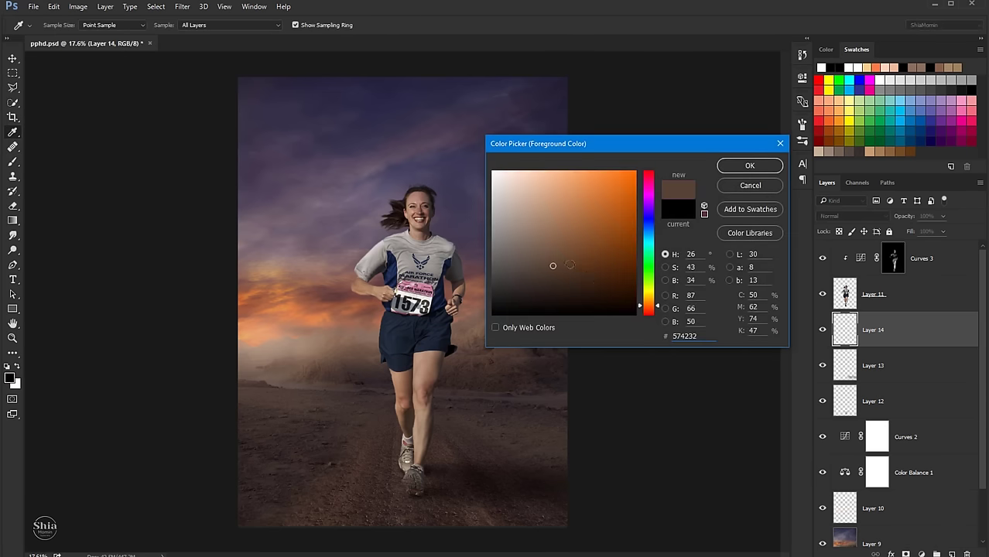
left_click(727, 167)
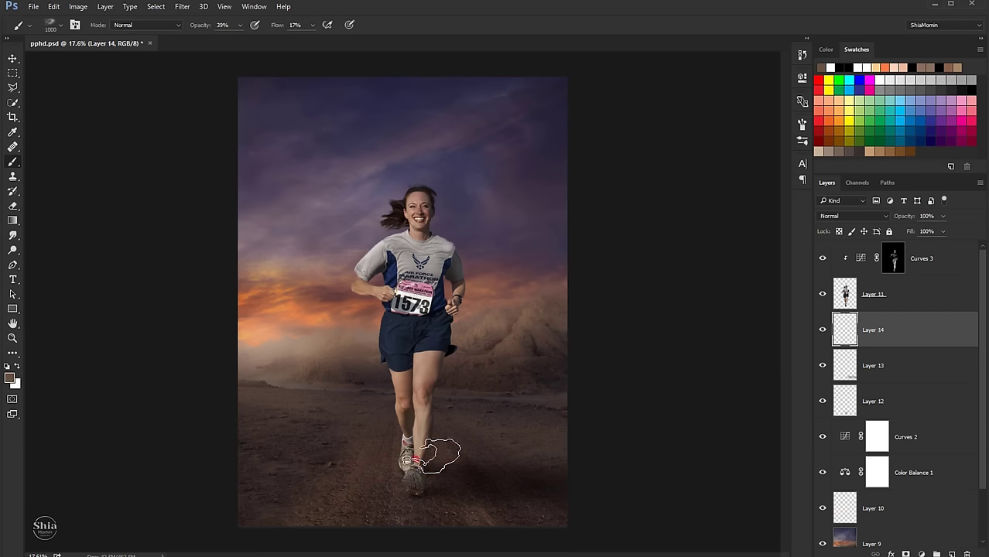
left_click_drag(433, 456, 419, 431)
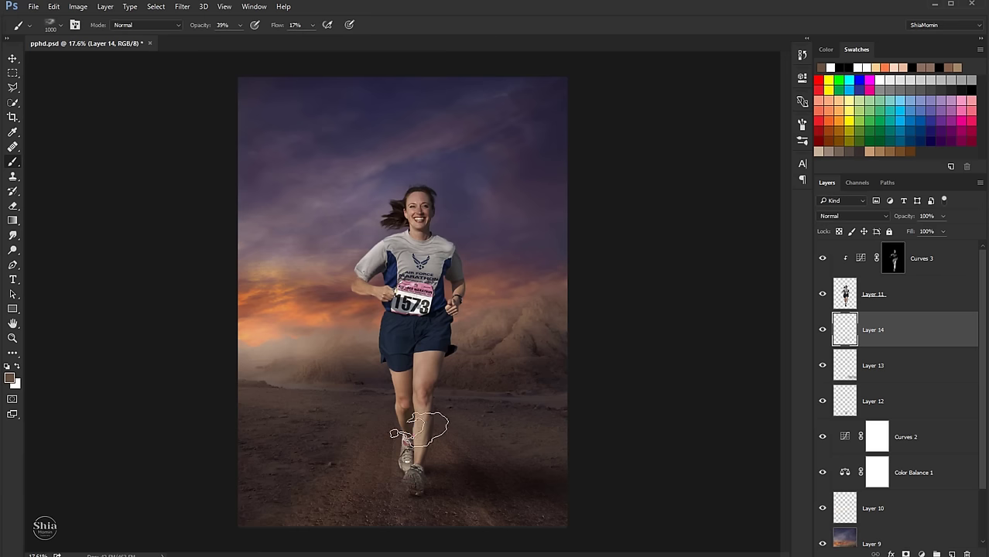
Resample a road brown and paint more dust to the left of the feet.
key("i")
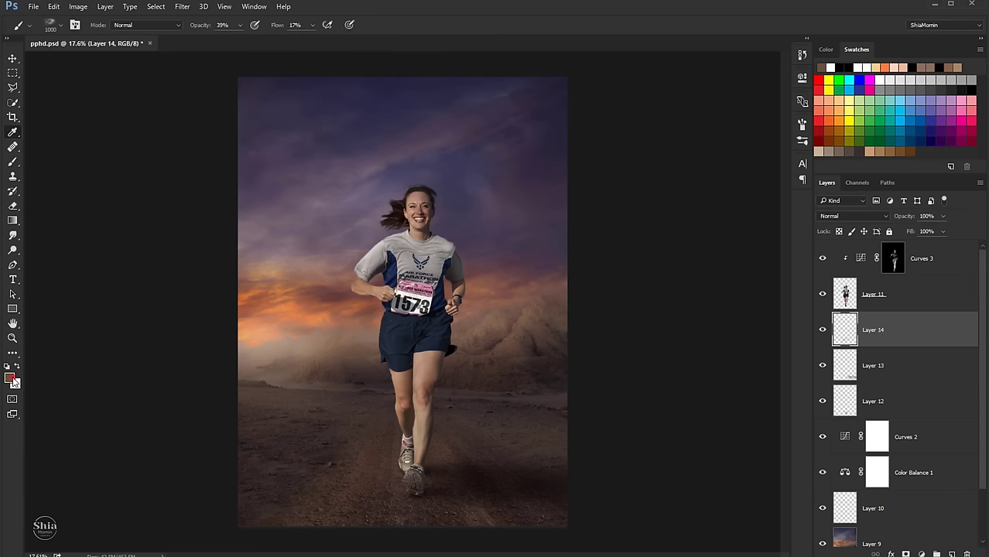
left_click(10, 378)
left_click(577, 270)
left_click(749, 165)
key("b")
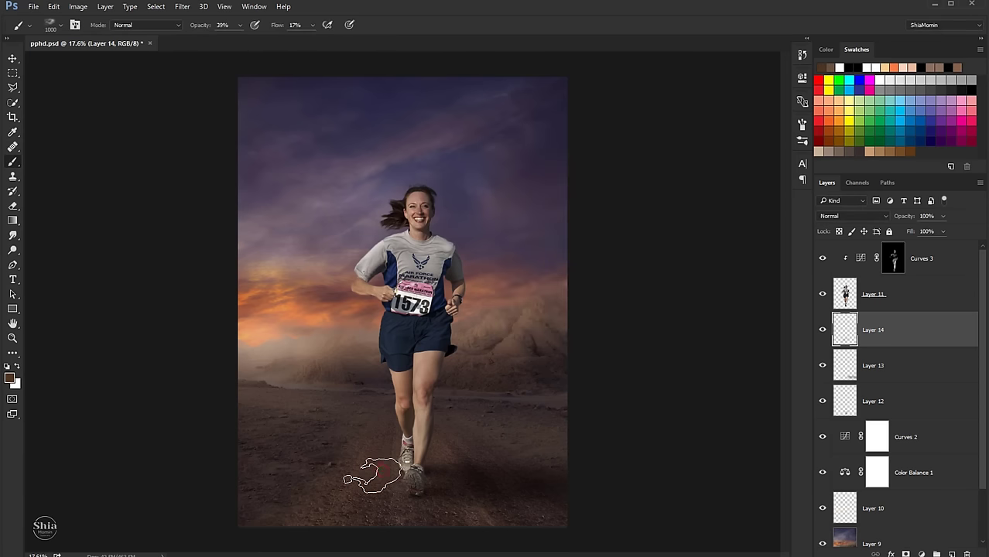
left_click_drag(373, 475, 399, 481)
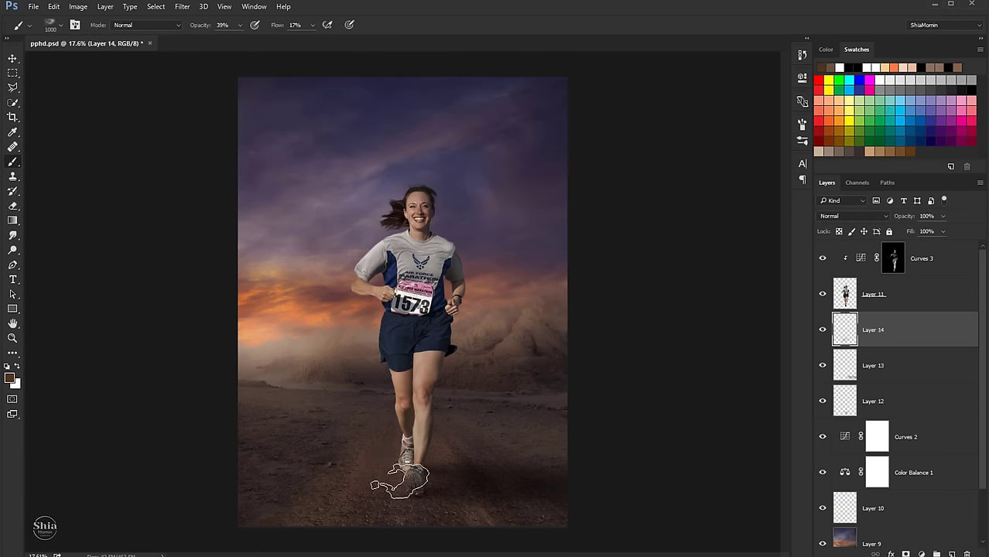
scroll(402, 429, "up", 2)
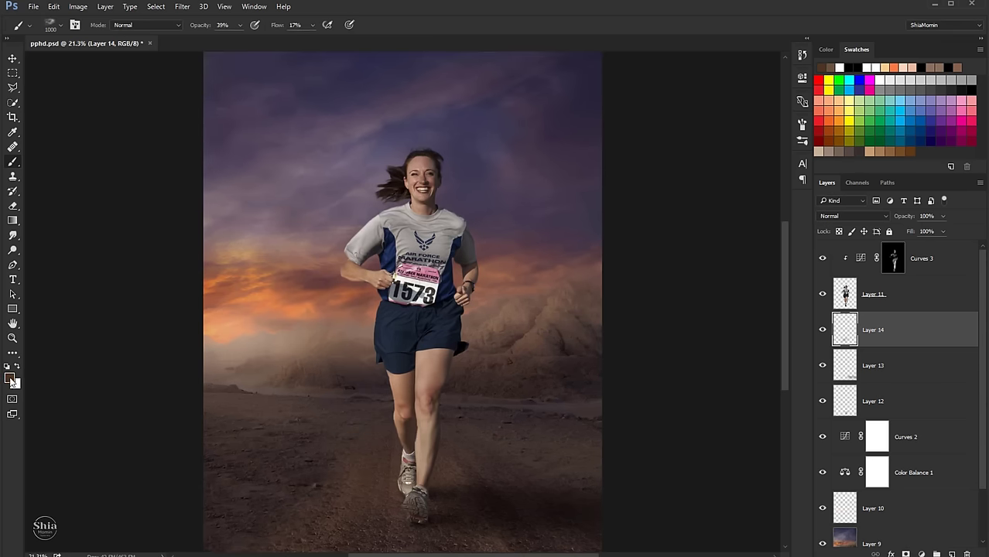
Set the foreground colour to a lighter tan, #c39b7d.
left_click(10, 379)
left_click_drag(538, 191, 543, 204)
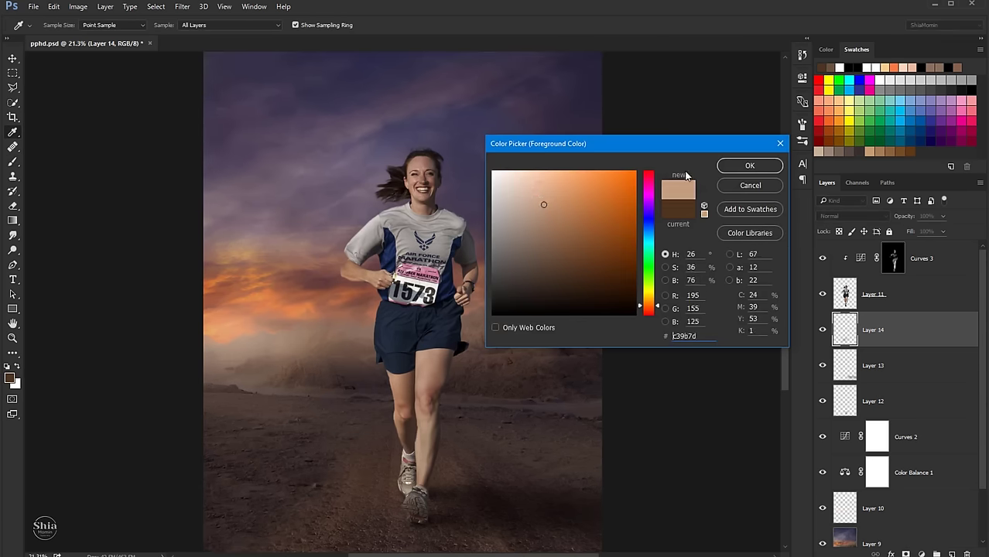
left_click(749, 166)
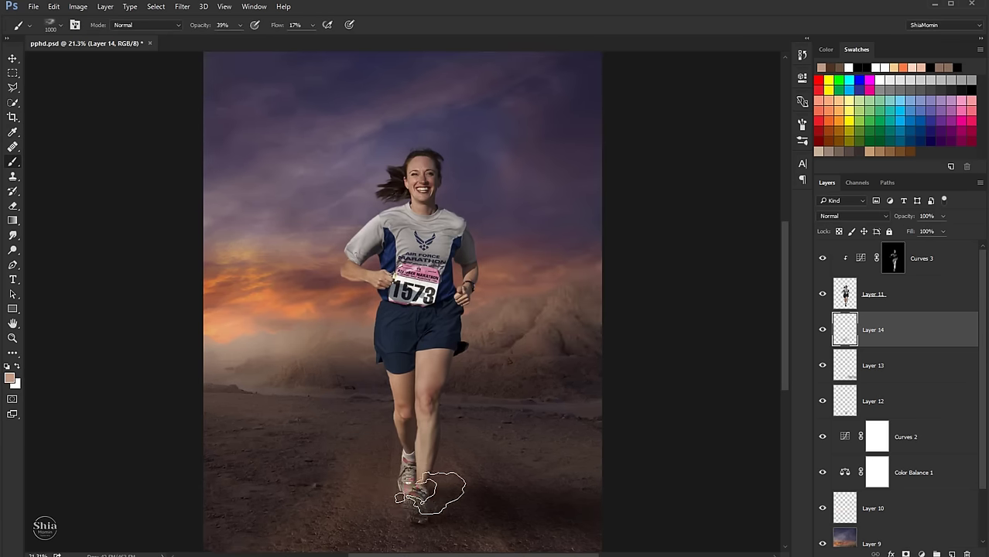
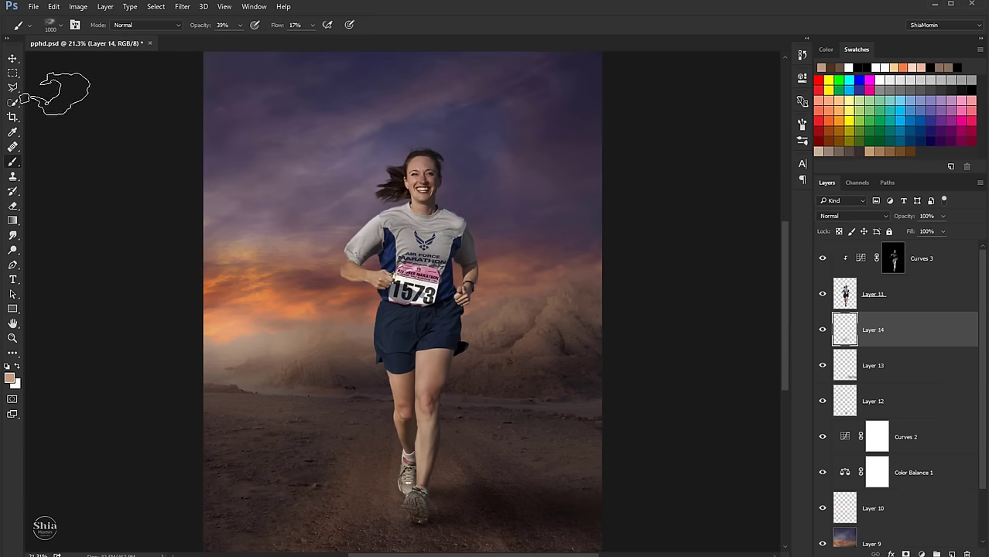
Choose a 35 px brush tip from the Brush Preset picker.
left_click(60, 25)
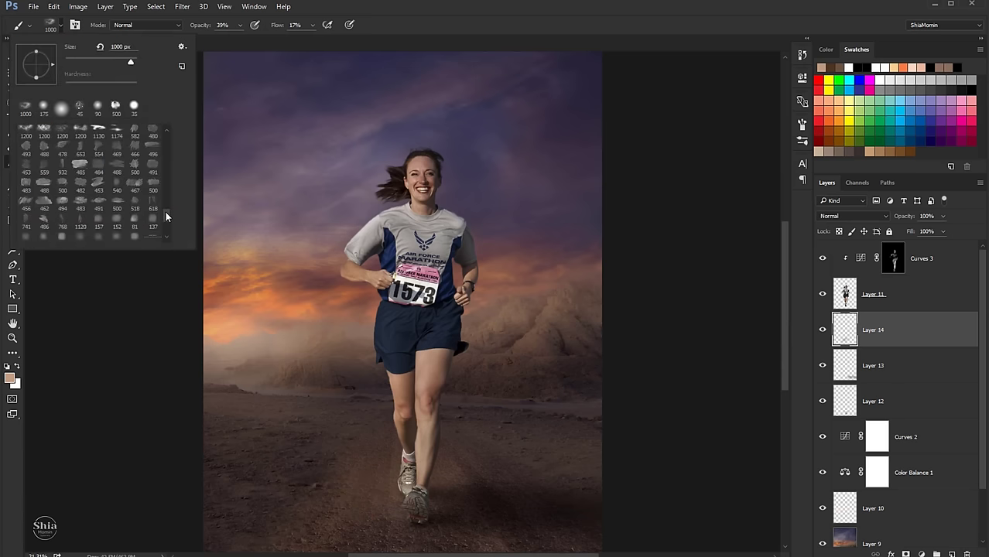
mouse_move(165, 211)
left_mouse_down()
mouse_move(164, 226)
mouse_move(157, 176)
left_mouse_up()
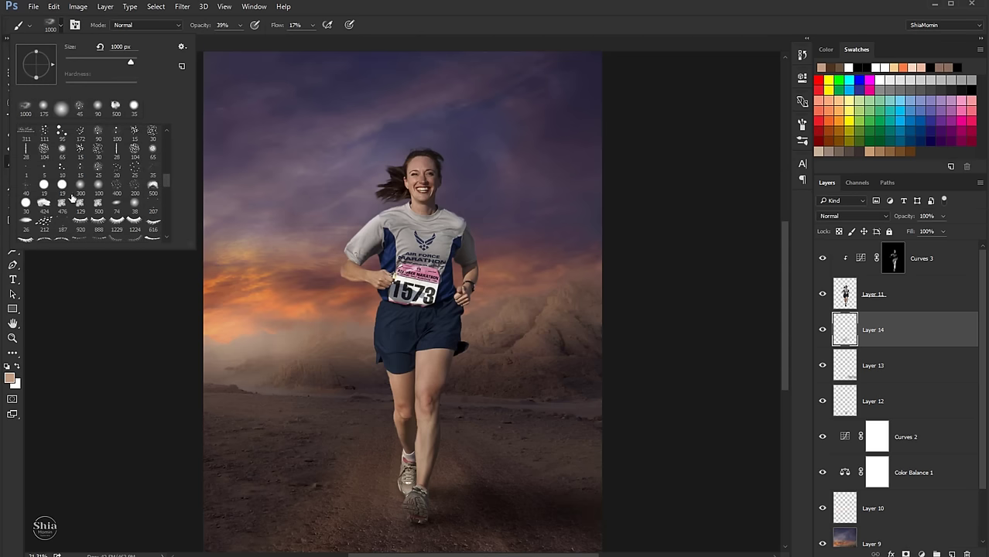
left_click(27, 188)
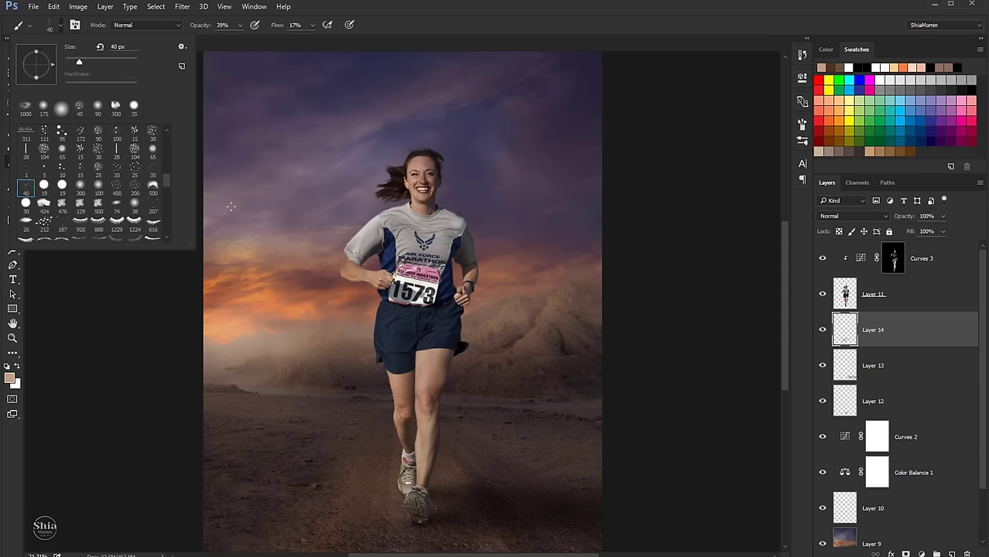
left_click(152, 175)
key("Return")
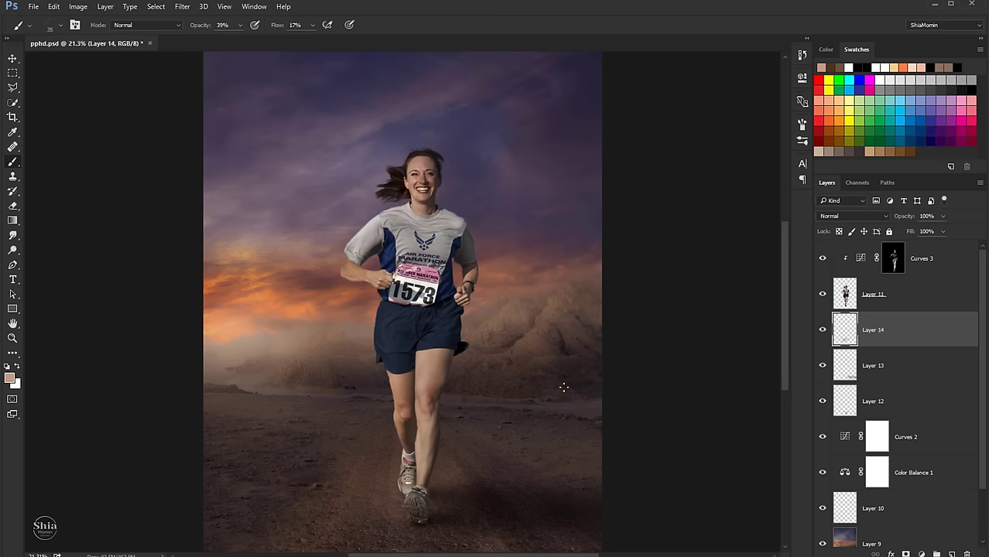
Add Layer 15 above Layer 14 and set the brush to black at 100% opacity and flow.
left_click(951, 554)
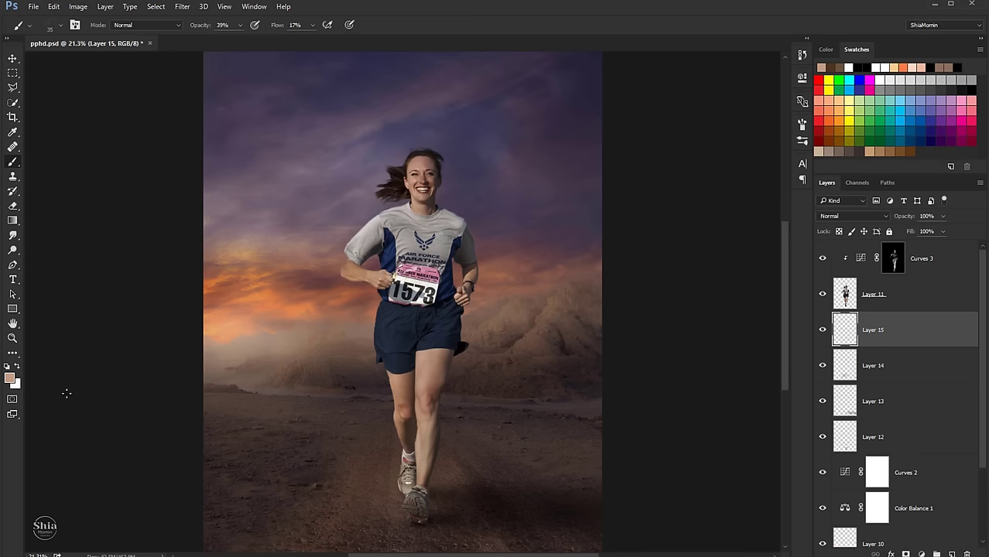
left_click(10, 378)
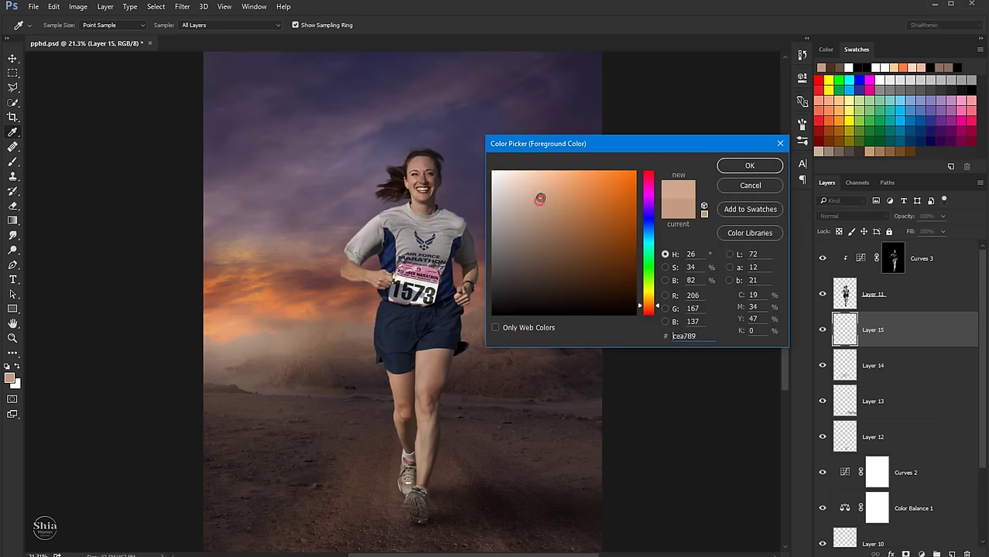
left_click(740, 168)
key("b")
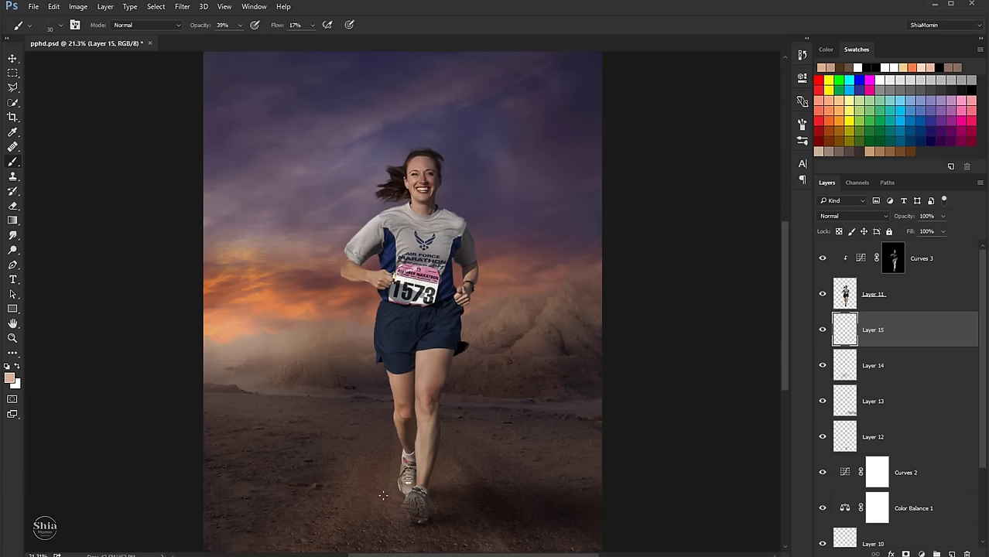
left_click(10, 368)
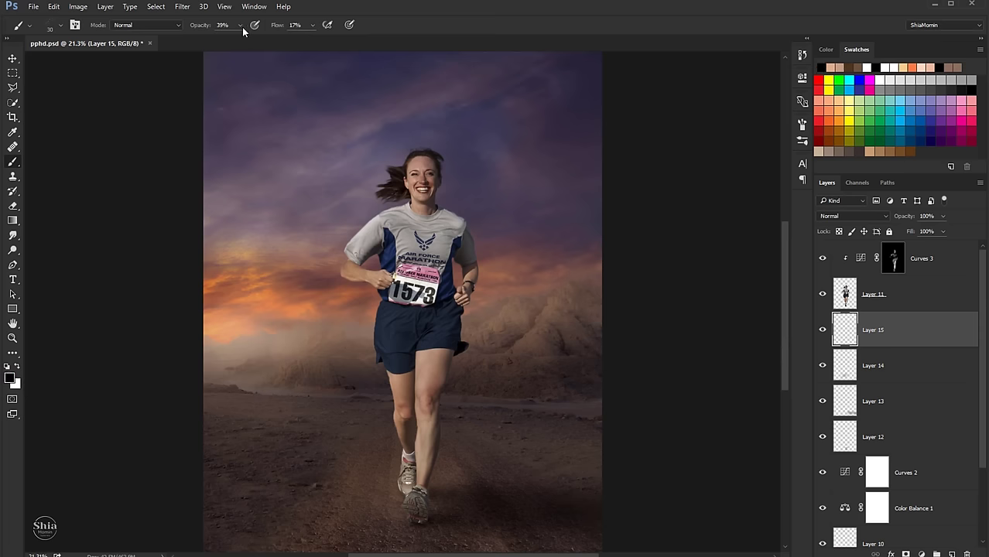
left_click_drag(312, 29, 350, 44)
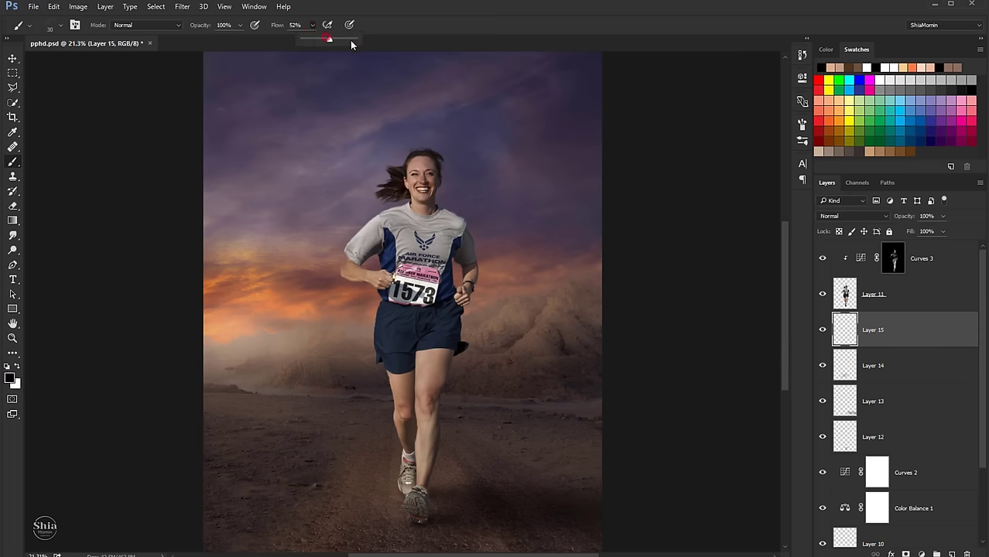
left_click(390, 443)
Zoom in on the runner's feet, enlarge the brush to 400 px, and choose dark brown #493637.
scroll(424, 445, "up", 3)
scroll(410, 447, "up", 3)
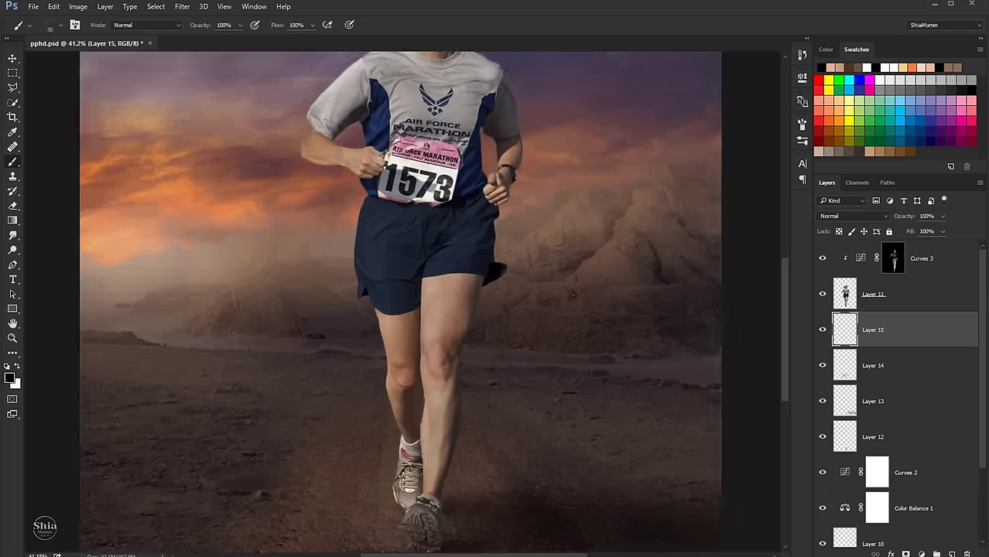
scroll(387, 448, "up", 2)
key("bracketright")
key("bracketright")
key("bracketright")
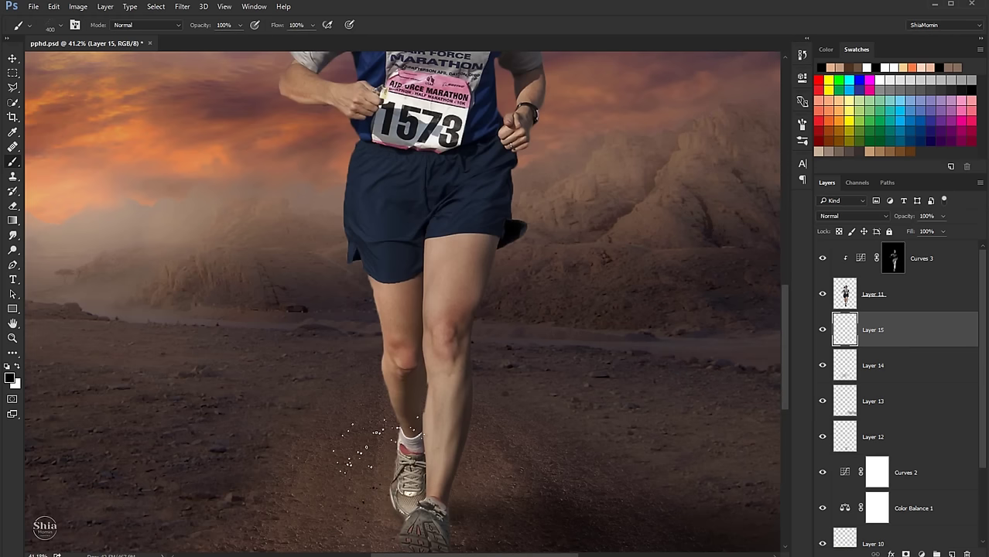
left_click_drag(316, 355, 306, 307)
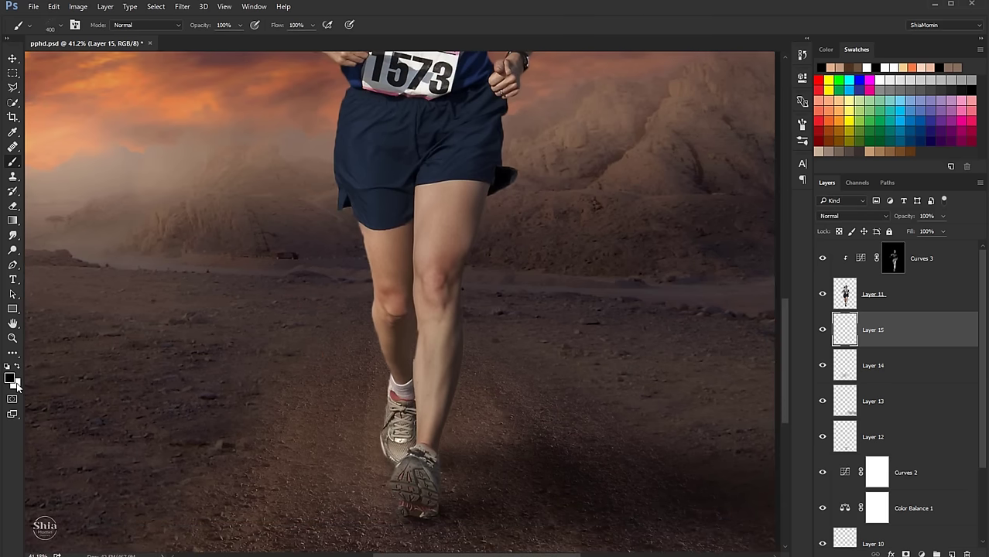
left_click(11, 378)
left_click(537, 281)
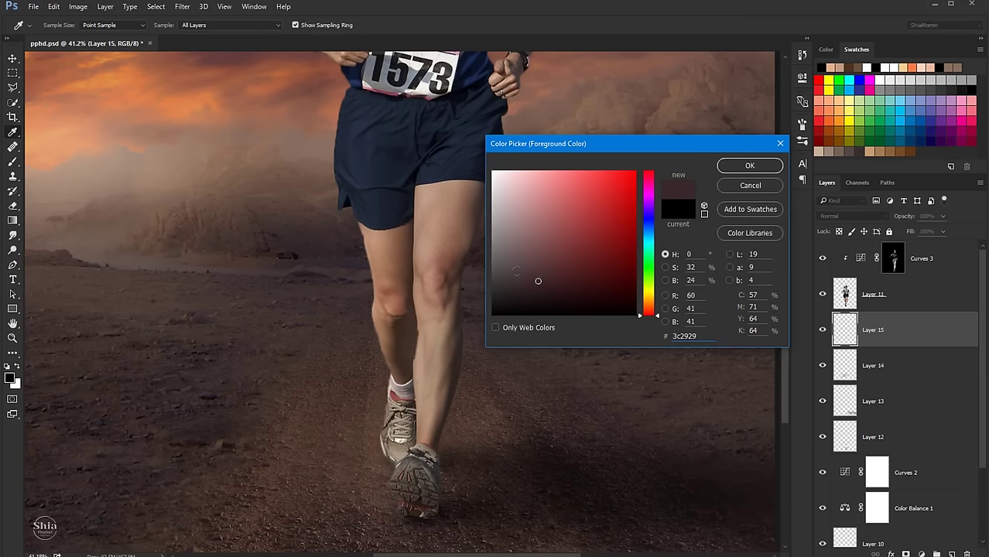
left_click(224, 406)
left_click(511, 423)
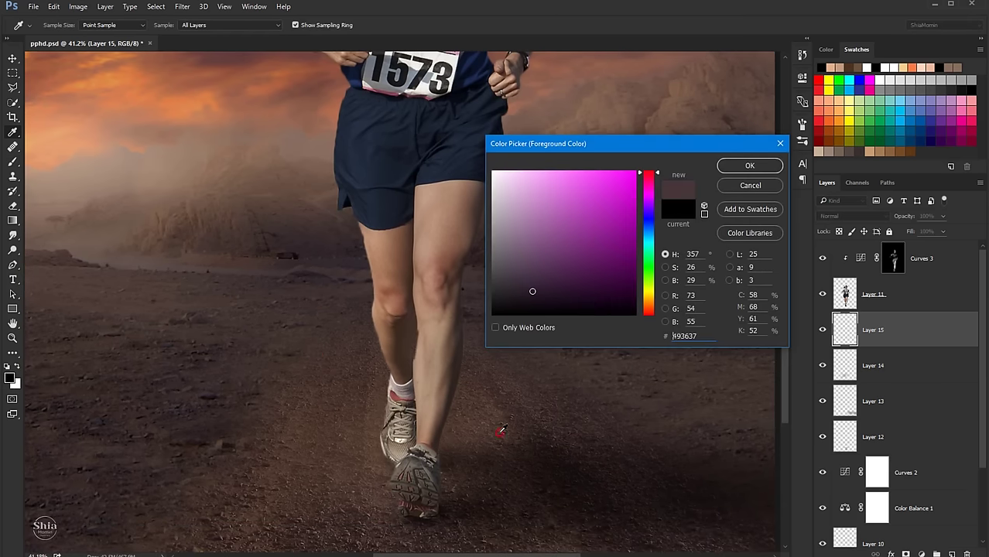
left_click(746, 167)
key("b")
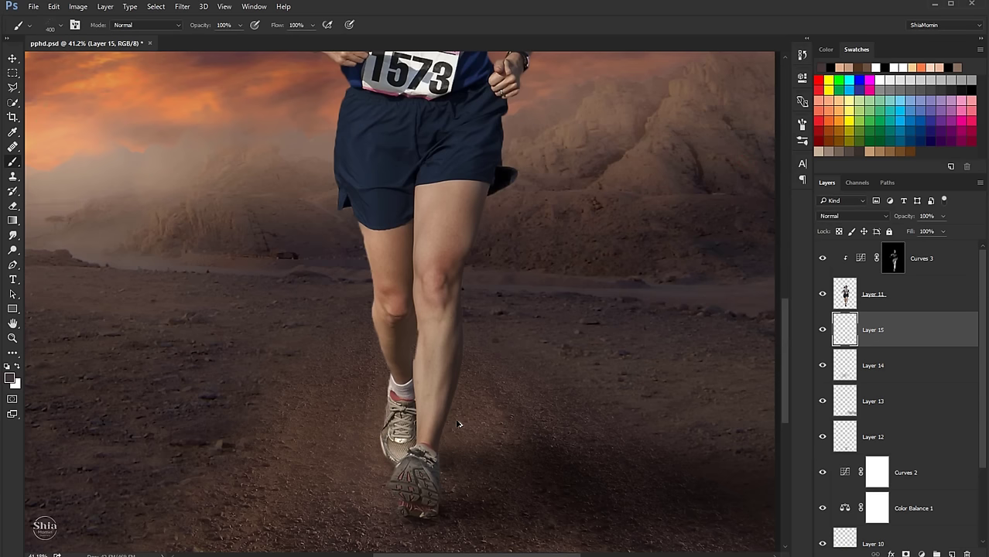
Paint near-black #0a0909 dirt specks around the shoes and fade Layer 15 to 53% opacity.
left_click(11, 379)
left_click(507, 310)
left_click(722, 166)
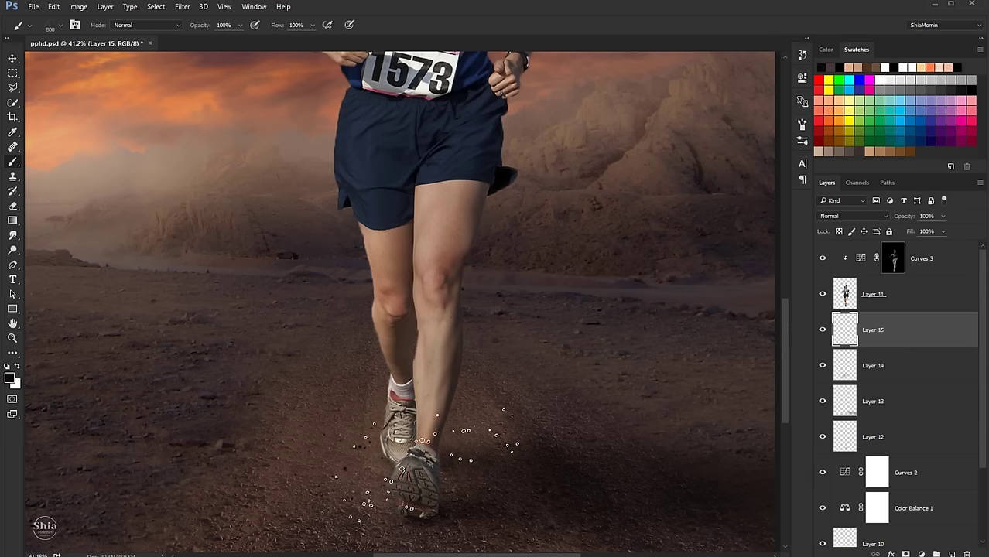
key("bracketright")
key("bracketright")
key("bracketright")
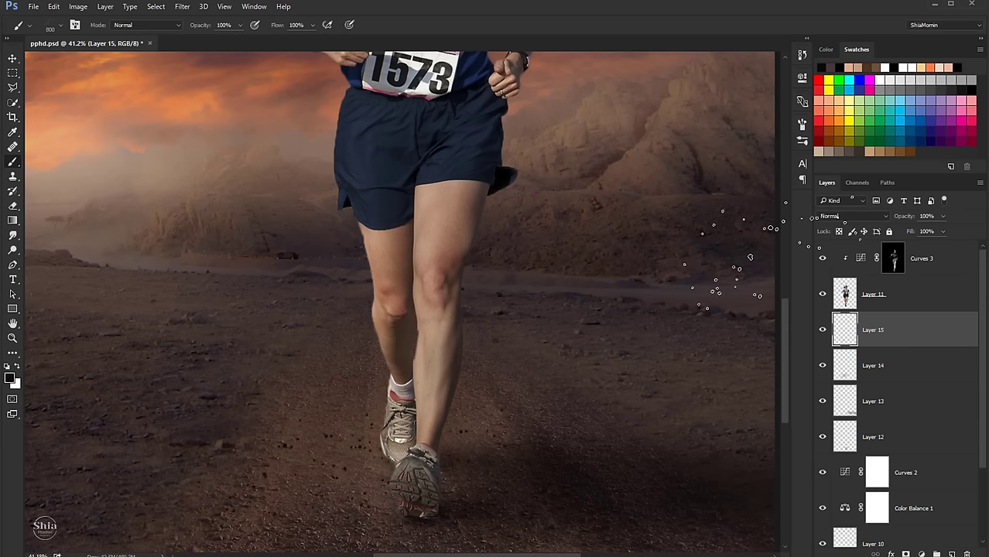
left_click(942, 217)
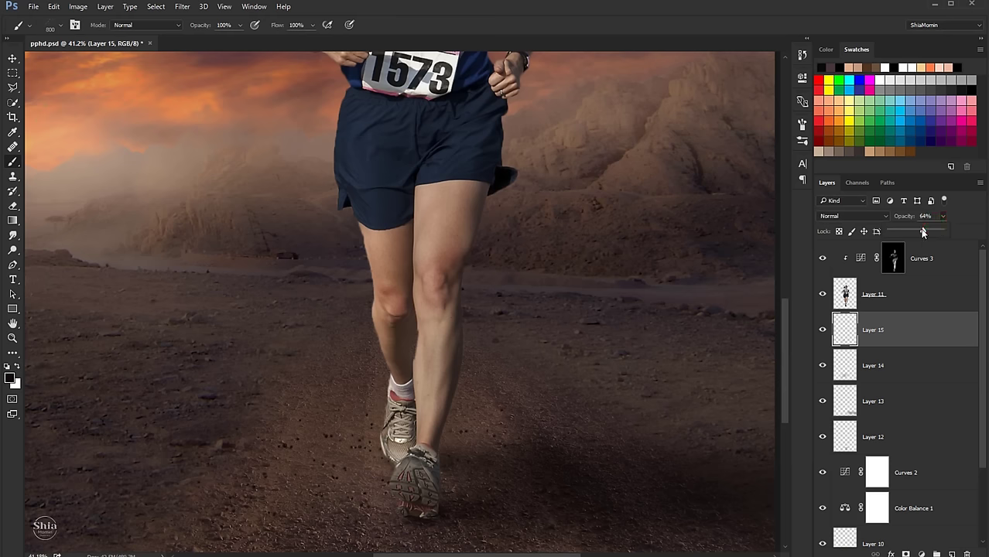
key("bracketleft")
key("bracketleft")
key("bracketleft")
scroll(580, 391, "down", 3)
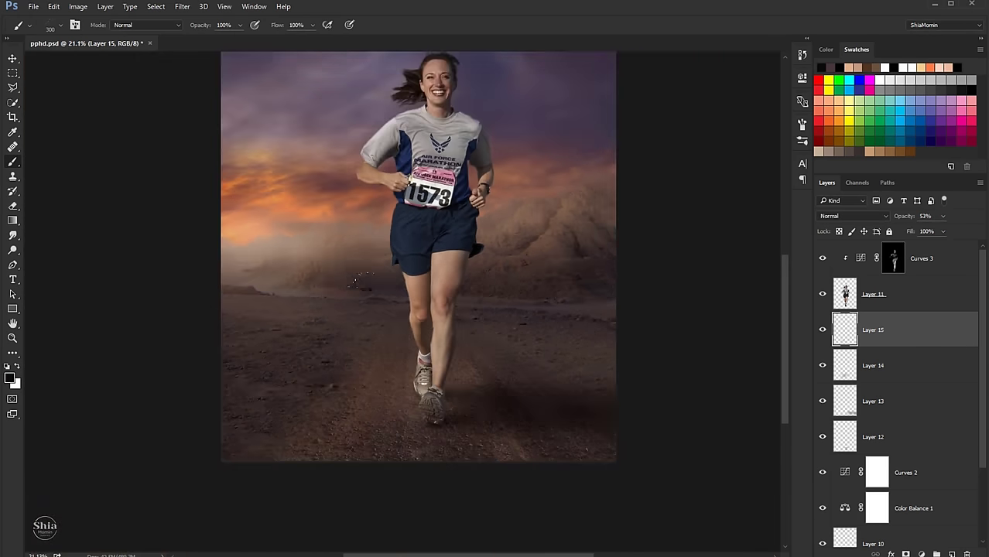
scroll(580, 390, "down", 2)
Group the layers from Curves 3 through Layer 12 into Group 2.
key("v")
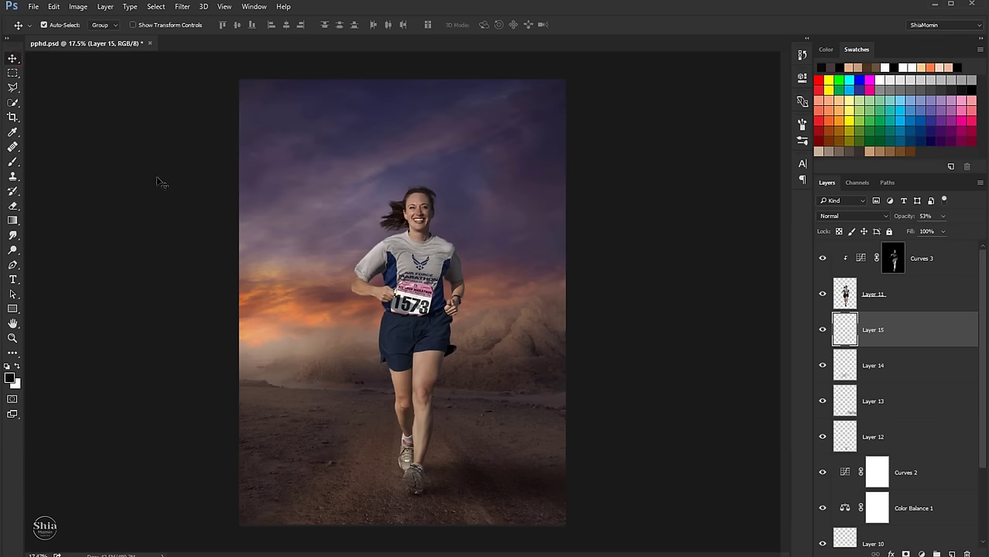
left_click(947, 263)
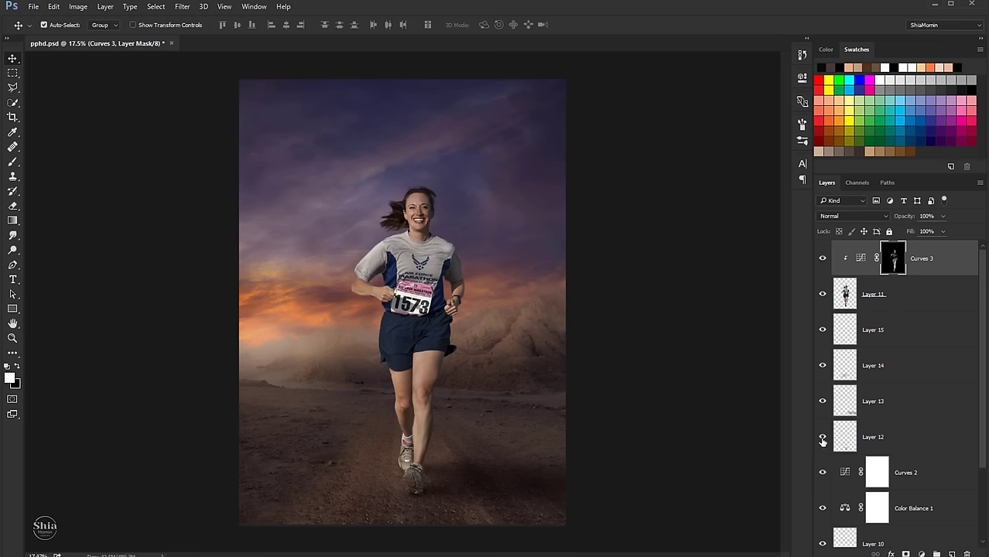
left_click(908, 437, "shift")
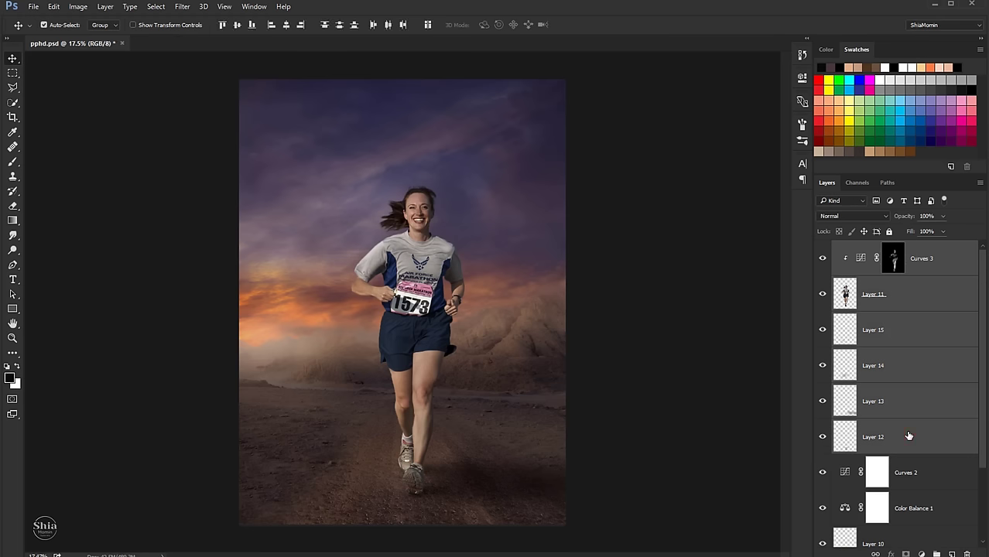
key("ctrl+g")
left_click(823, 247)
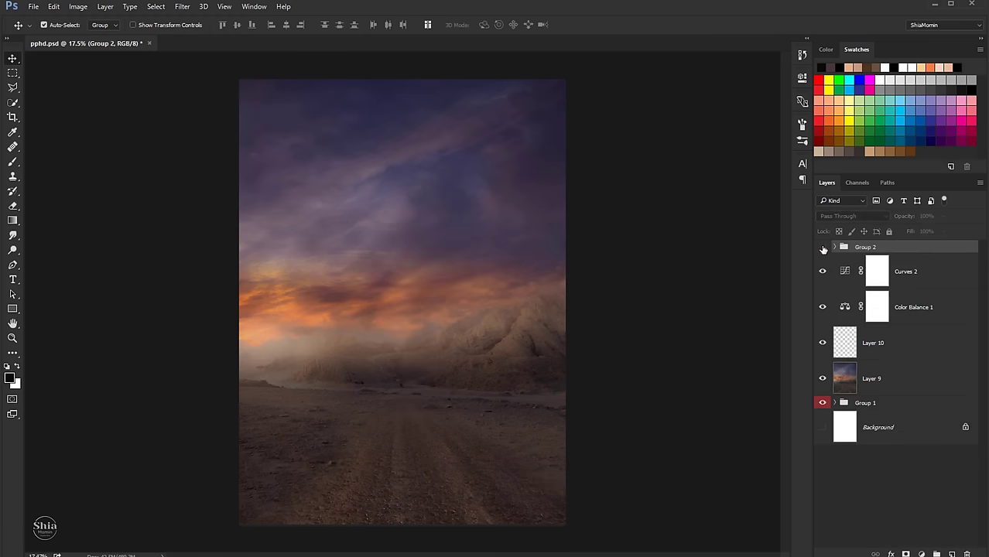
left_click(823, 247)
Label Group 2 red and add an empty Layer 16 above it.
right_click(823, 247)
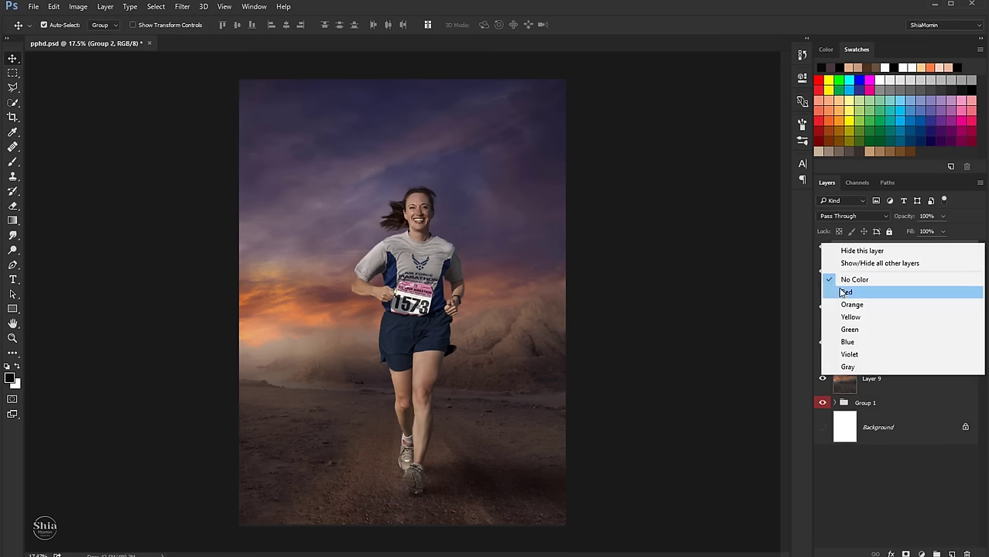
left_click(839, 286)
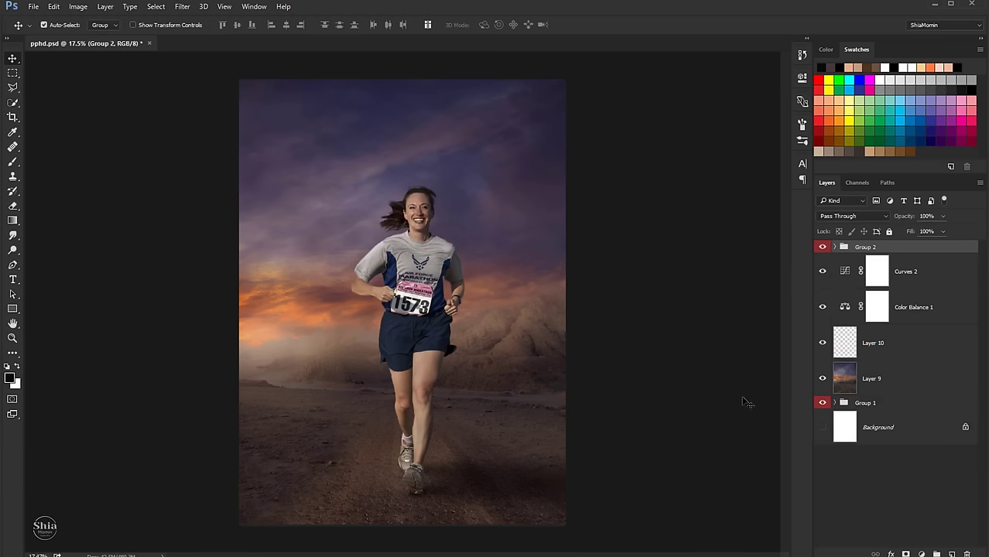
left_click(78, 6)
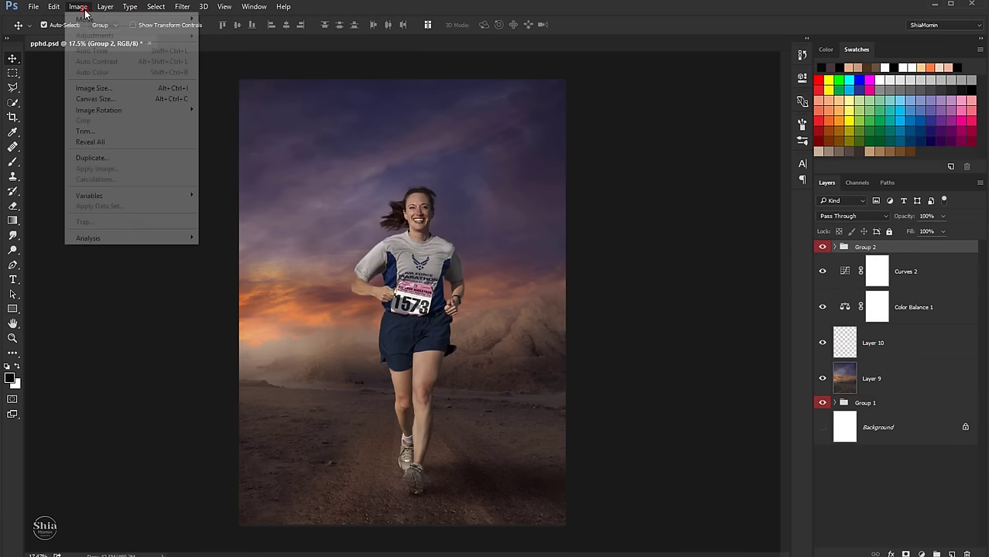
left_click(580, 82)
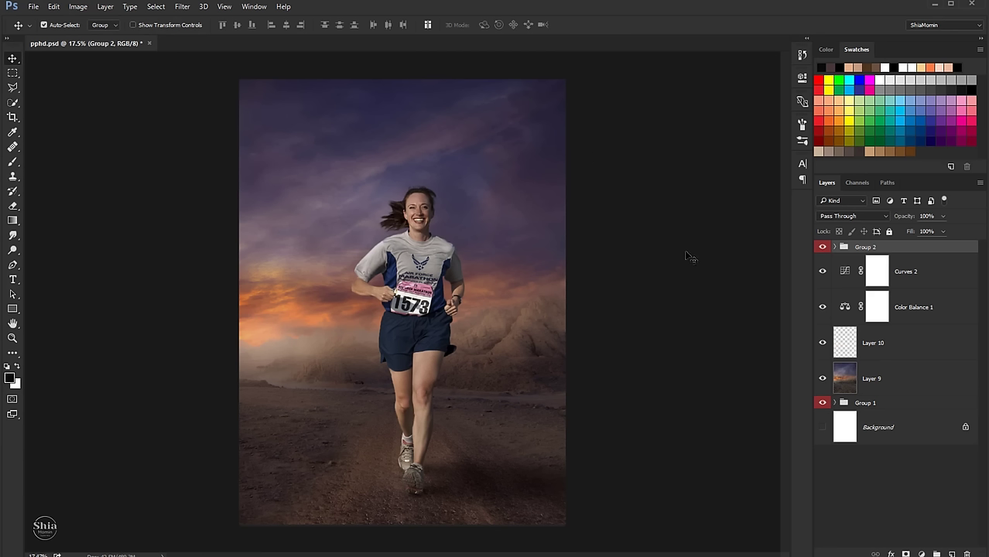
left_click(950, 554)
Switch to a soft round 800 px brush tip and zoom out to the whole image.
left_click(15, 161)
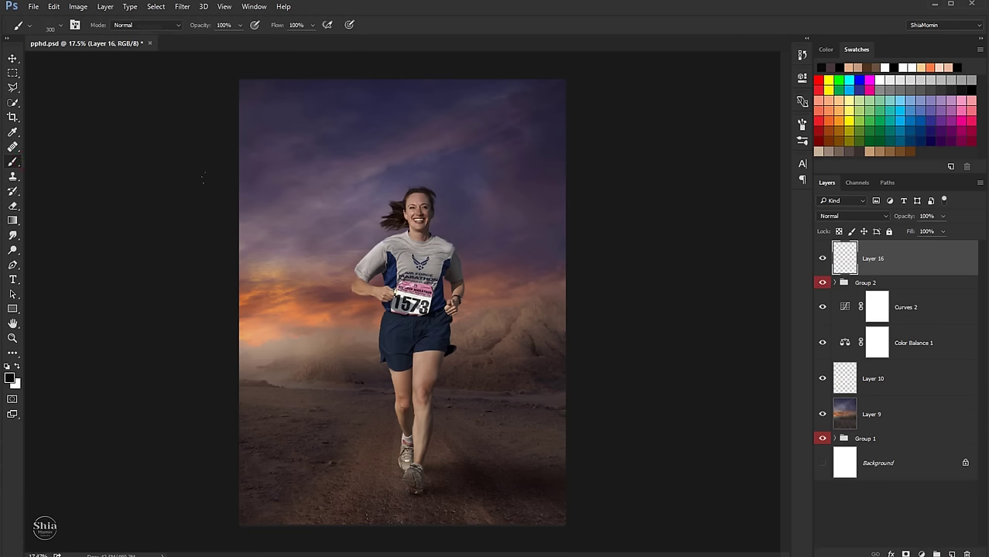
left_click(60, 25)
left_click_drag(167, 185, 169, 143)
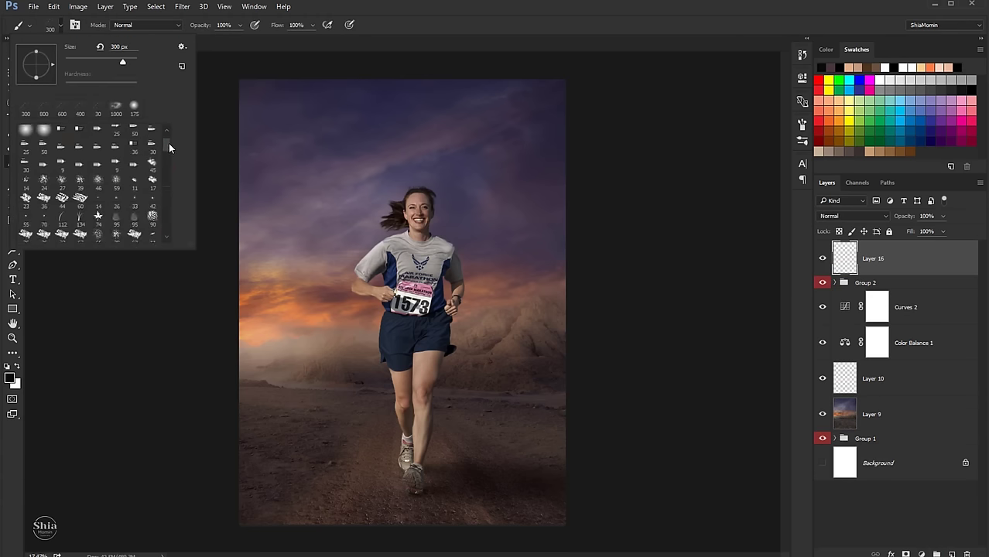
left_click(85, 139)
left_click(417, 272)
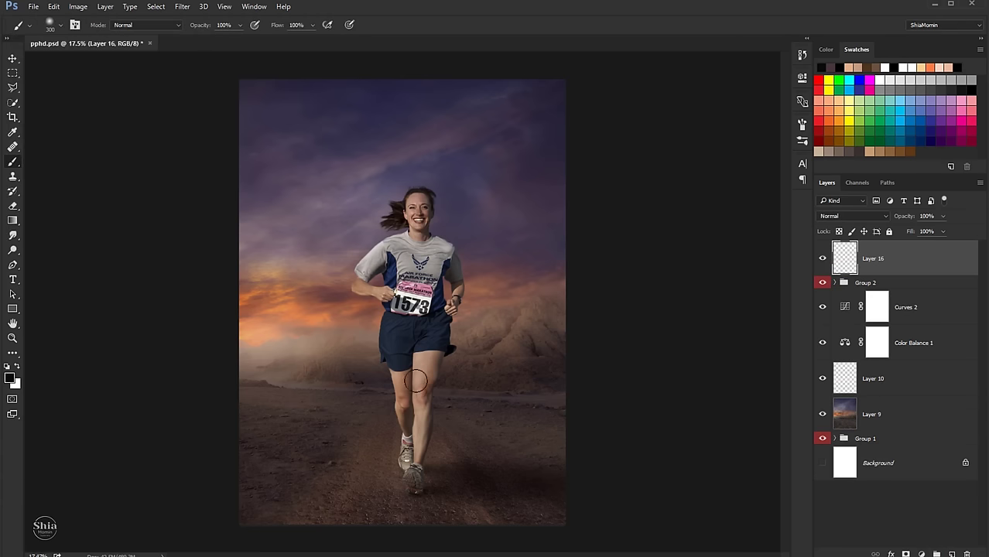
key("bracketright")
key("bracketright")
key("bracketright")
key("ctrl+minus")
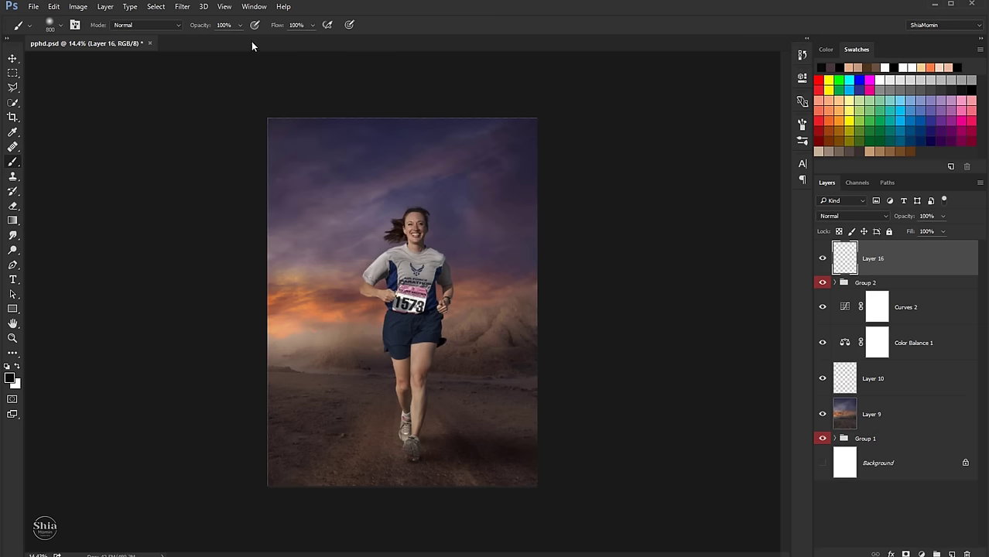
Darken the bottom ground on Layer 16 with a 1100 px brush at 27% opacity and 36% flow.
left_click(239, 25)
left_click(312, 25)
left_click_drag(279, 44, 277, 44)
key("bracketright")
key("bracketright")
key("bracketright")
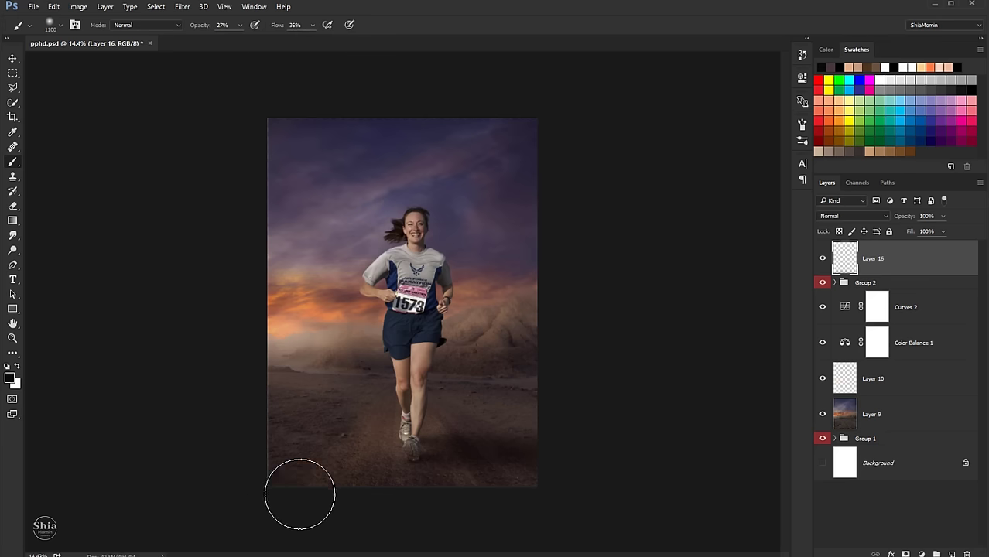
left_click(822, 258)
left_click(822, 259)
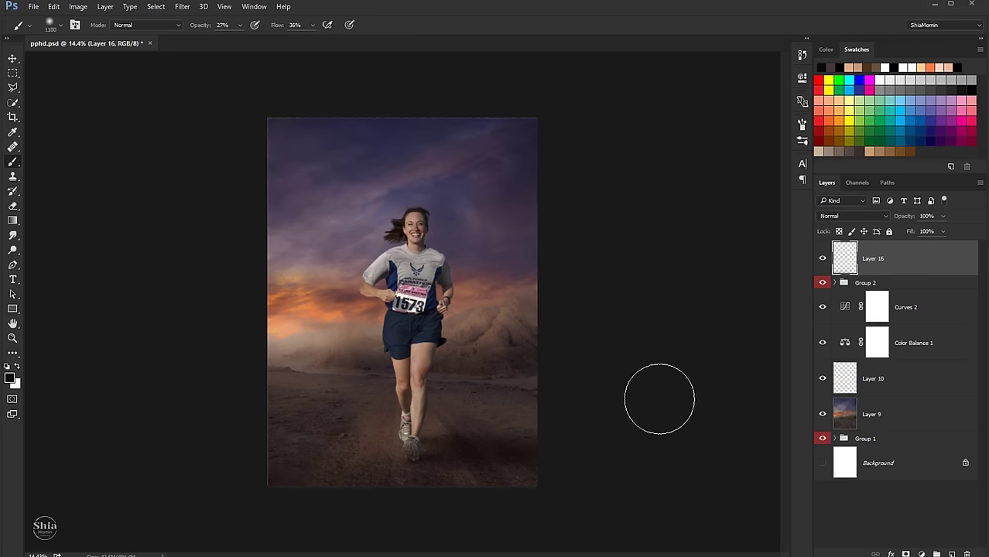
left_click(13, 59)
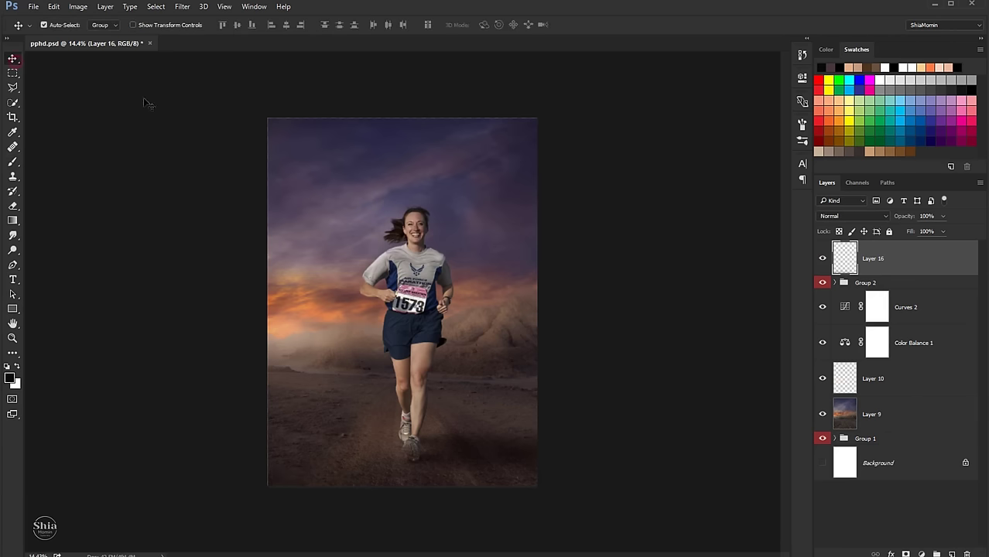
key("ctrl+plus")
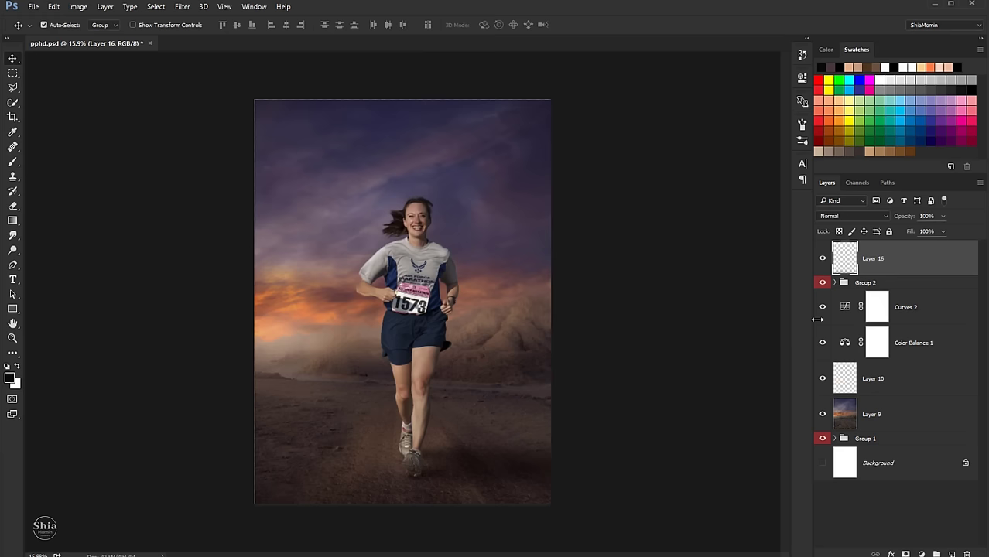
Add a gradient fill layer using a dark-to-tan preset gradient.
left_click(822, 258)
left_click(822, 258)
left_click(920, 554)
left_click(920, 554)
left_click(903, 319)
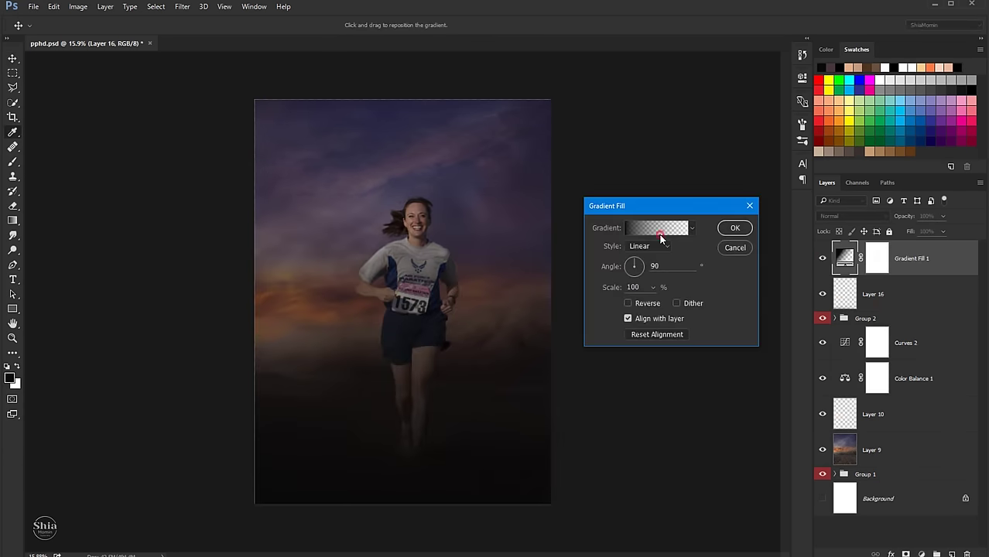
left_click(659, 234)
scroll(681, 352, "down", 2)
scroll(681, 352, "down", 3)
left_click(681, 352)
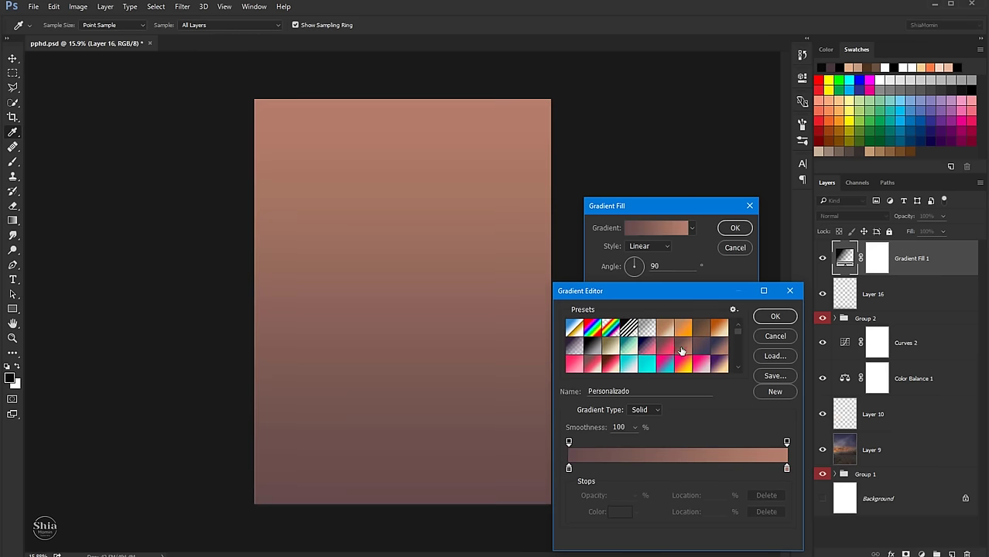
left_click(705, 350)
scroll(704, 348, "down", 1)
scroll(696, 345, "down", 1)
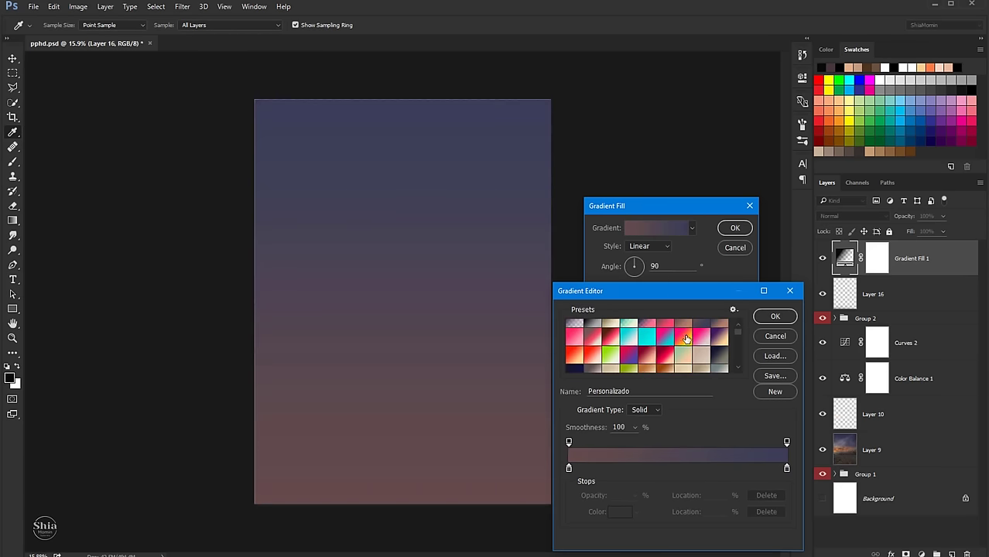
scroll(687, 342, "down", 1)
scroll(685, 341, "down", 2)
scroll(683, 340, "down", 2)
scroll(680, 338, "down", 1)
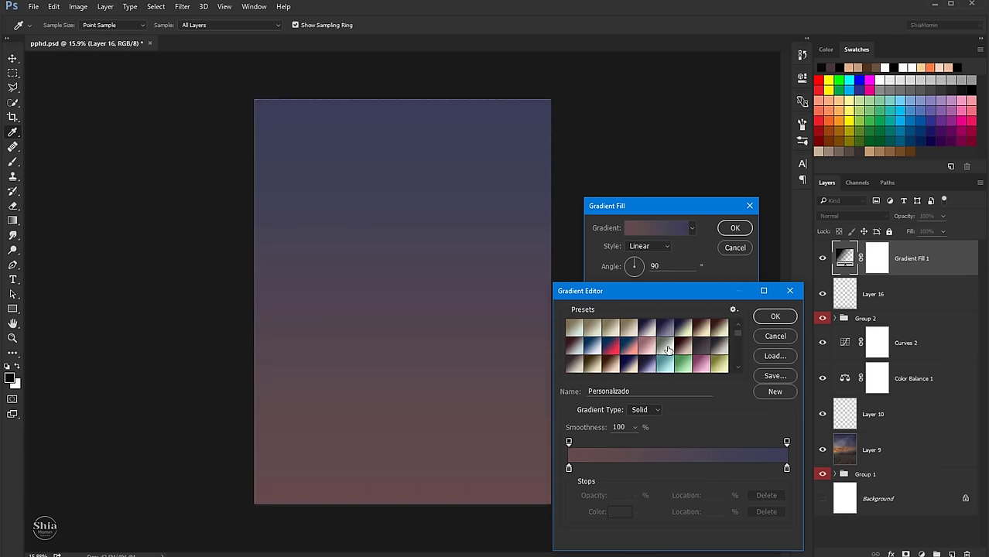
scroll(679, 338, "down", 1)
scroll(681, 341, "down", 1)
scroll(684, 343, "down", 1)
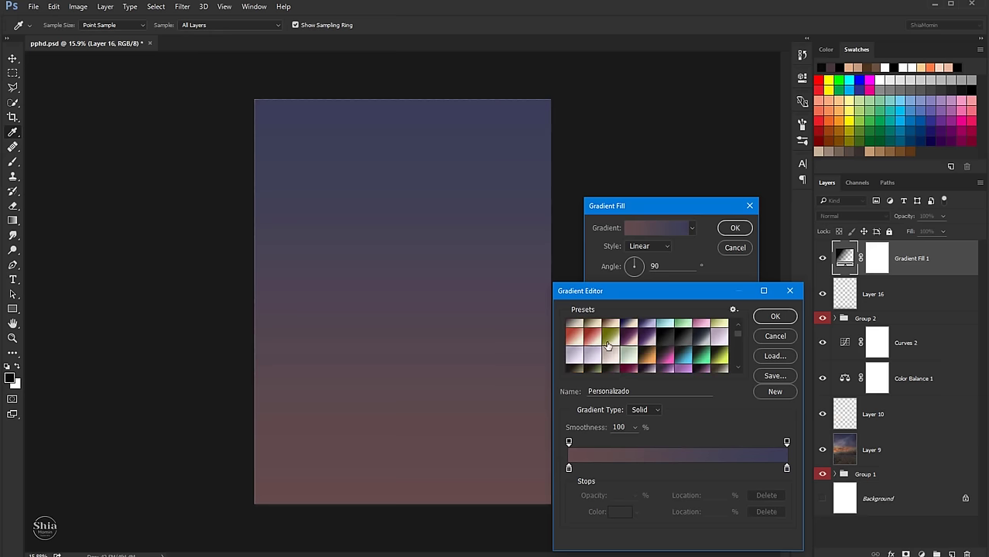
scroll(686, 347, "down", 2)
scroll(686, 347, "down", 1)
left_click(575, 345)
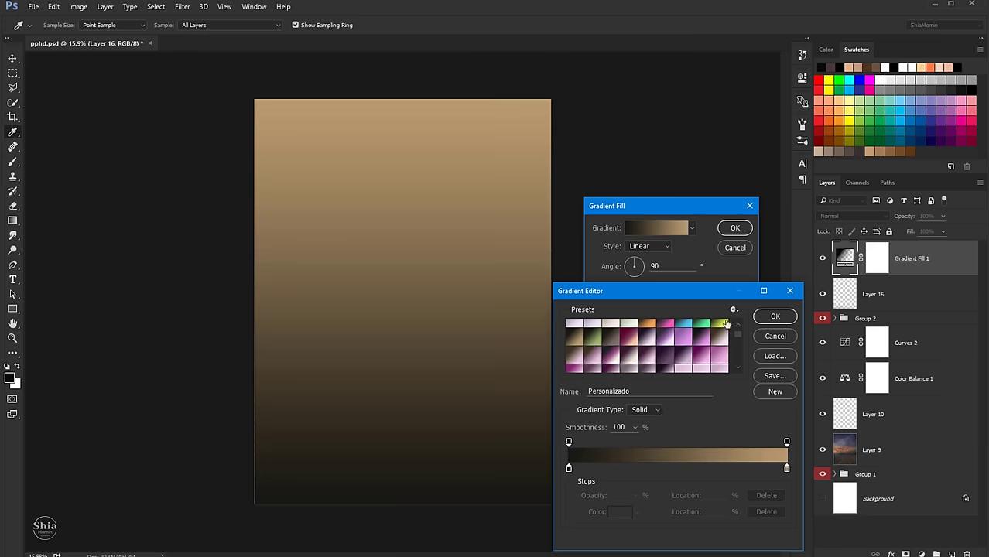
Change the gradient's right colour stop to dark olive and create the fill layer.
scroll(703, 340, "down", 1)
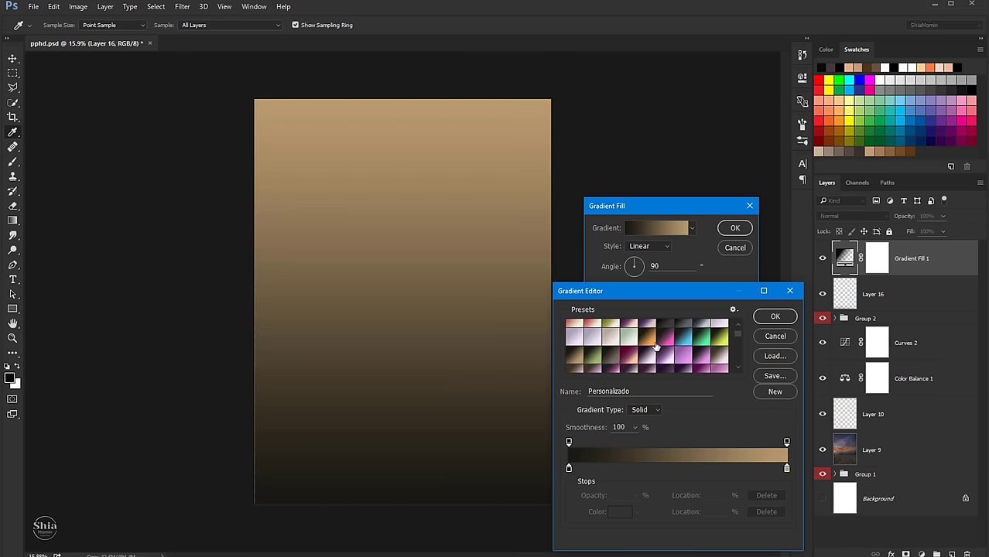
scroll(679, 350, "down", 2)
scroll(656, 353, "down", 1)
scroll(657, 352, "down", 1)
scroll(663, 348, "down", 2)
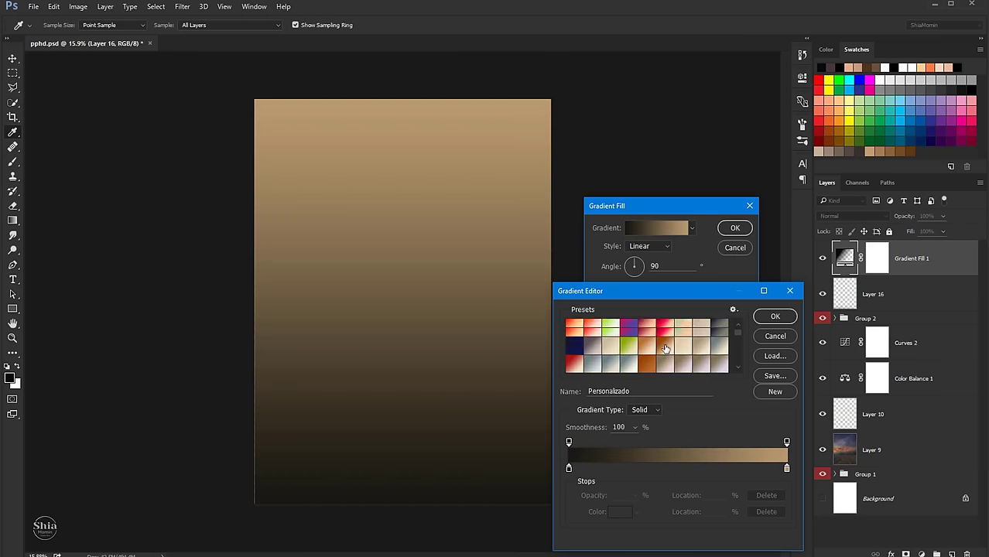
scroll(663, 349, "down", 1)
scroll(669, 350, "down", 2)
scroll(674, 351, "down", 1)
scroll(685, 352, "down", 1)
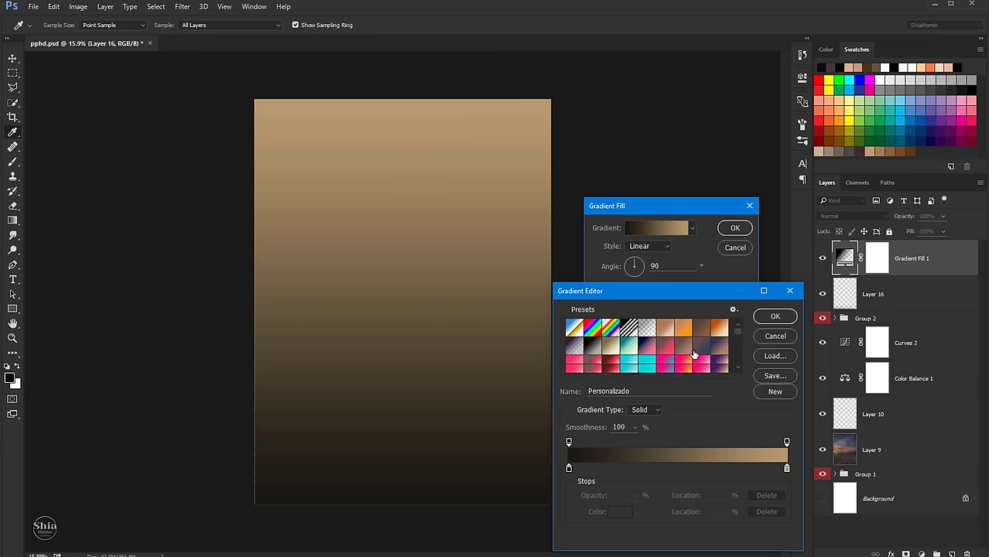
scroll(696, 353, "down", 1)
left_click(786, 468)
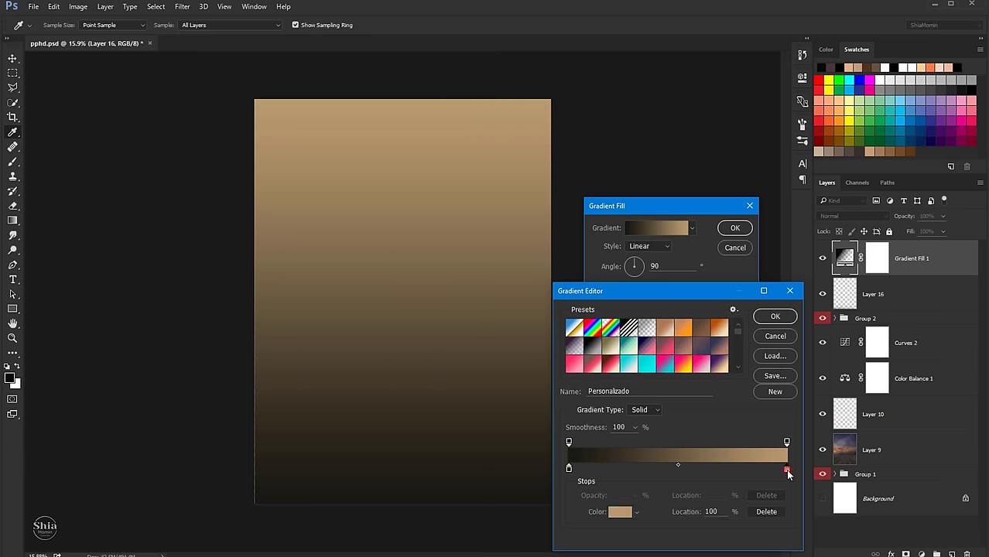
left_click(619, 512)
mouse_move(648, 288)
left_mouse_down()
mouse_move(558, 283)
mouse_move(561, 275)
left_mouse_up()
left_click(594, 276)
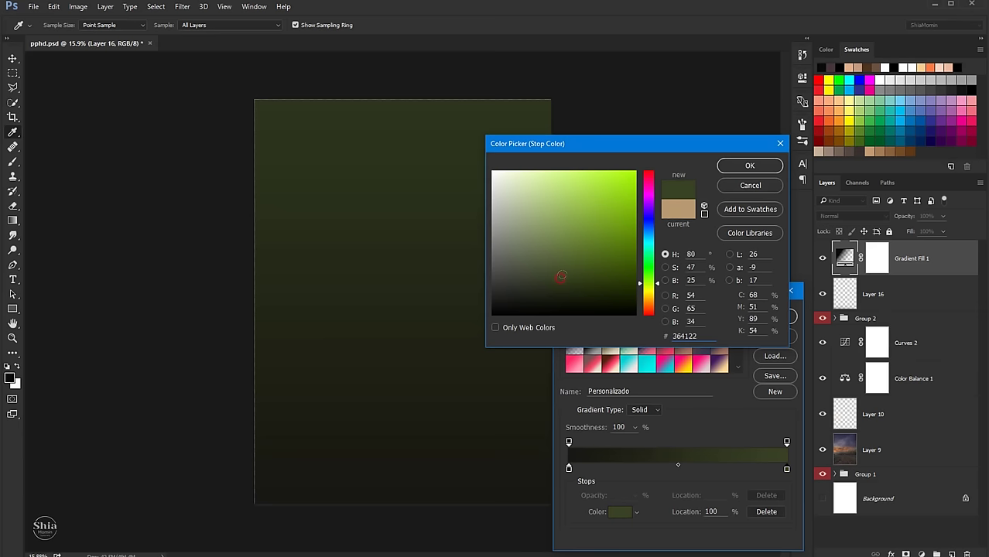
left_click(750, 166)
left_click(775, 316)
left_click(733, 225)
Blend Gradient Fill 1 in Soft Light at 20% opacity.
left_click(847, 216)
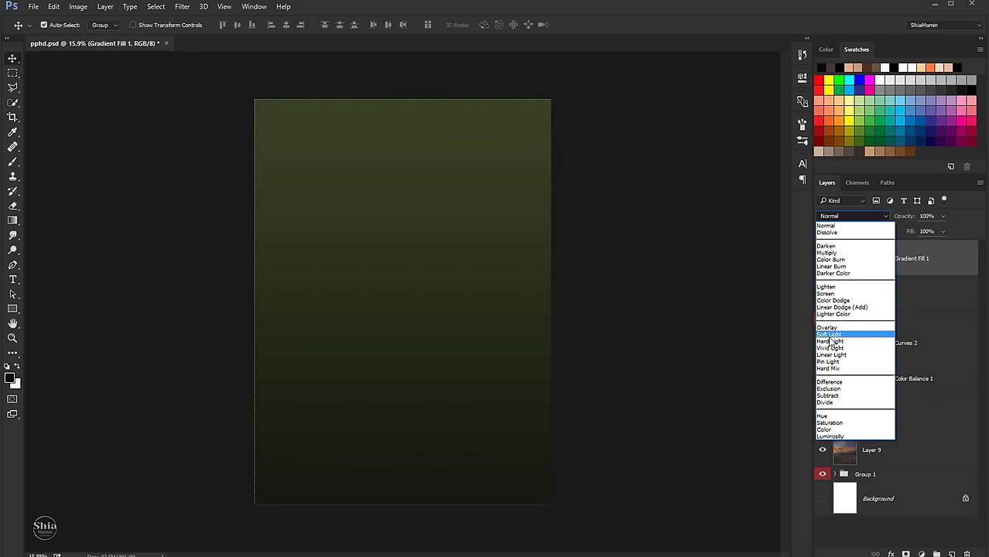
left_click(840, 335)
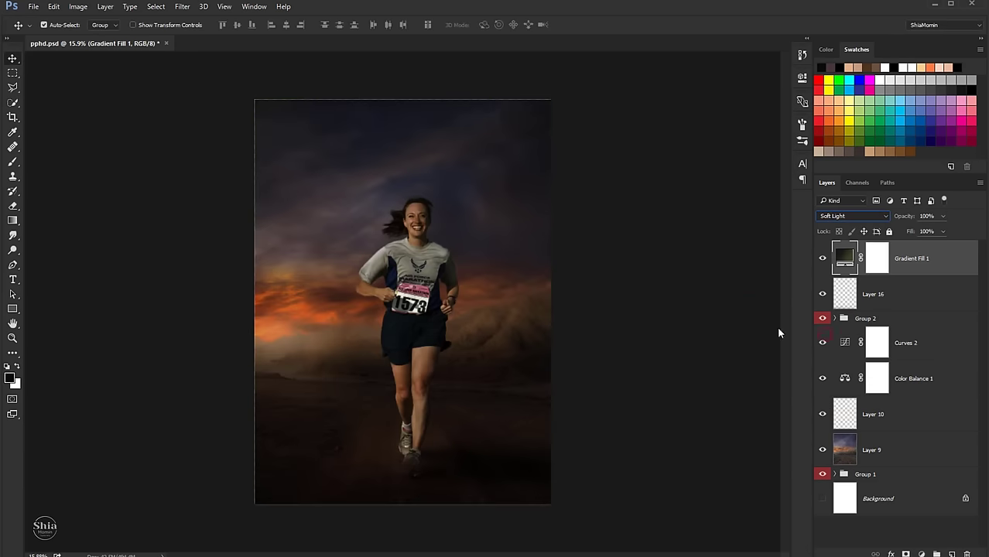
left_click(943, 216)
left_click_drag(942, 231, 917, 232)
left_click(822, 258)
left_click(821, 258)
left_click(943, 216)
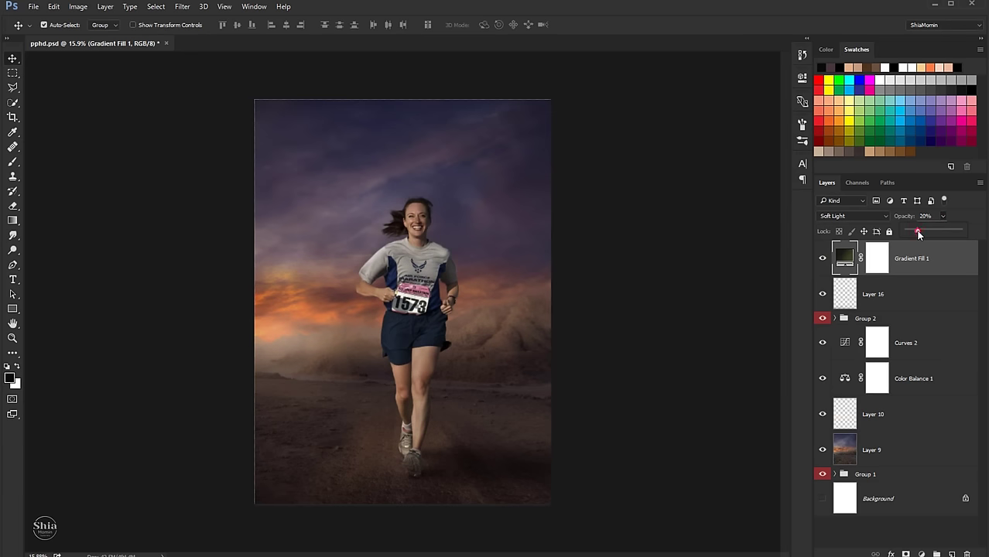
left_click(822, 258)
left_click(822, 258)
Check Layer 10's effect and make it the working layer.
scroll(649, 294, "up", 1)
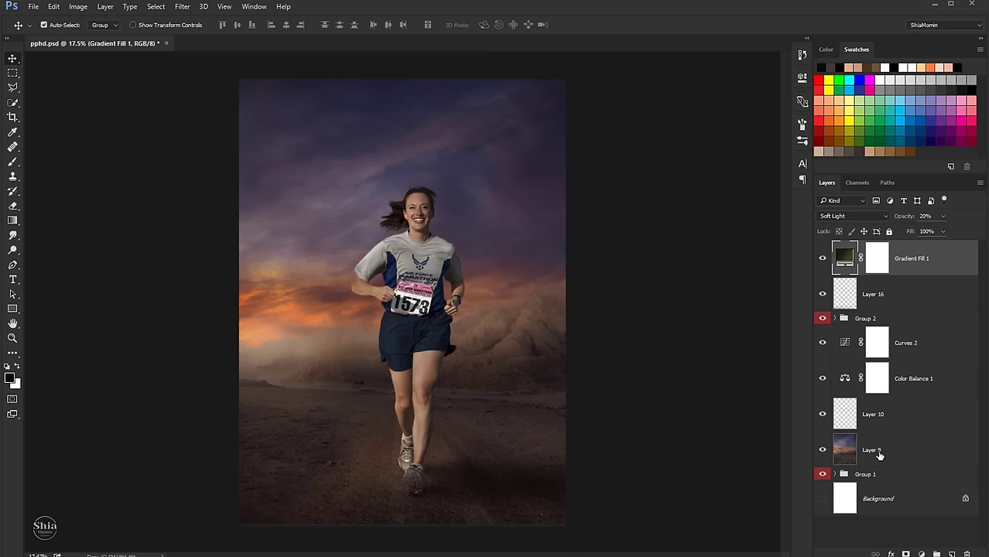
left_click(822, 415)
left_click(823, 414)
left_click(855, 424)
left_click(921, 554)
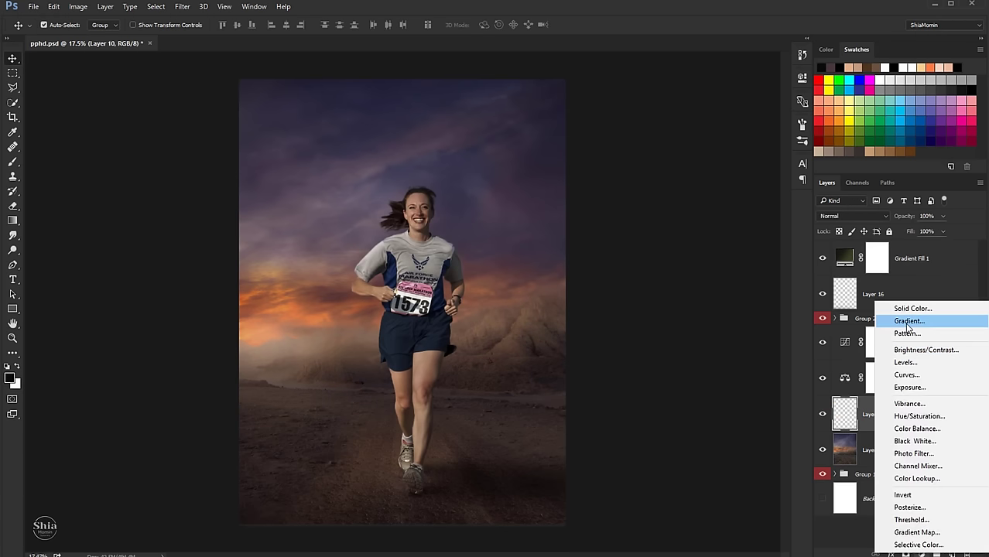
Add a gradient fill above Layer 10 running from bright orange to grey.
left_click(849, 320)
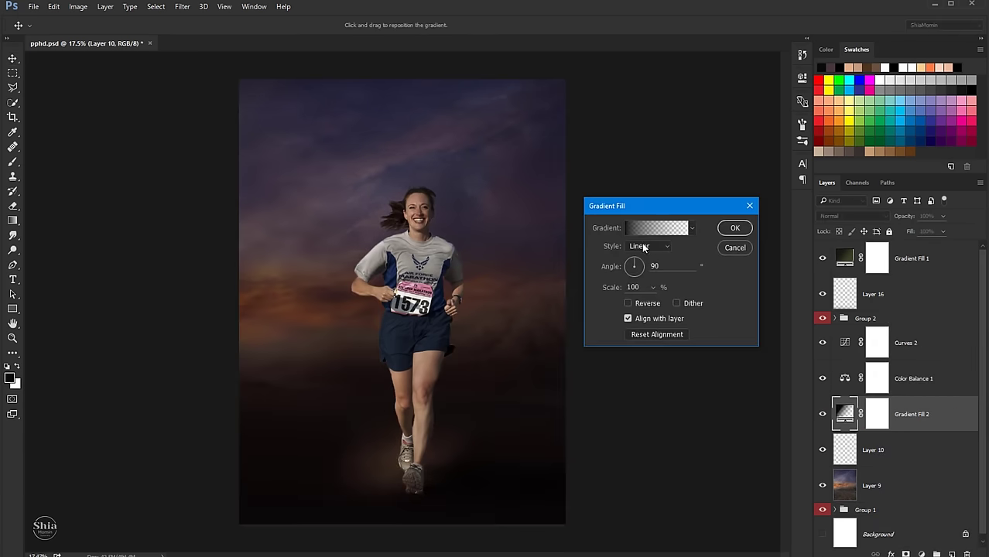
left_click(636, 230)
left_click(569, 469)
left_click(619, 511)
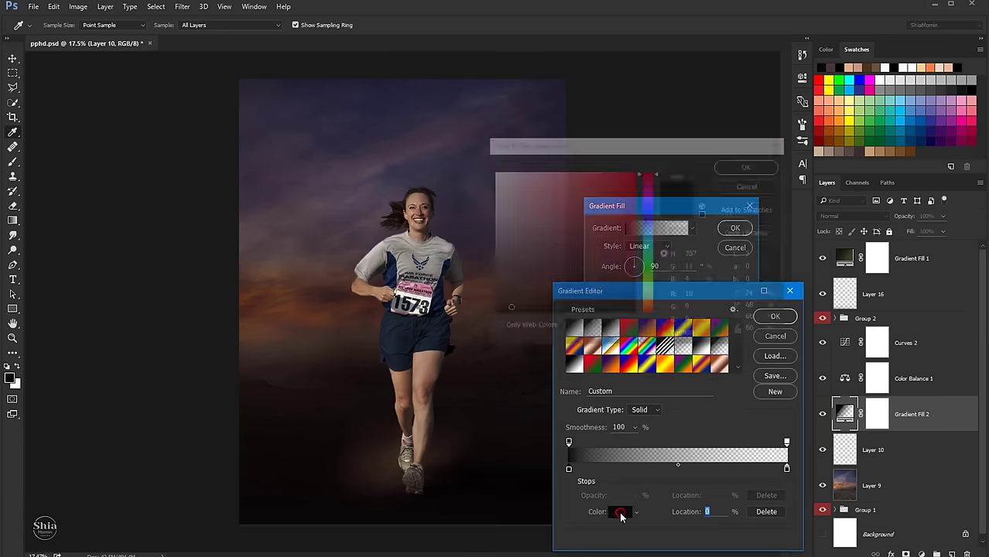
left_click(646, 298)
left_click_drag(588, 248, 623, 190)
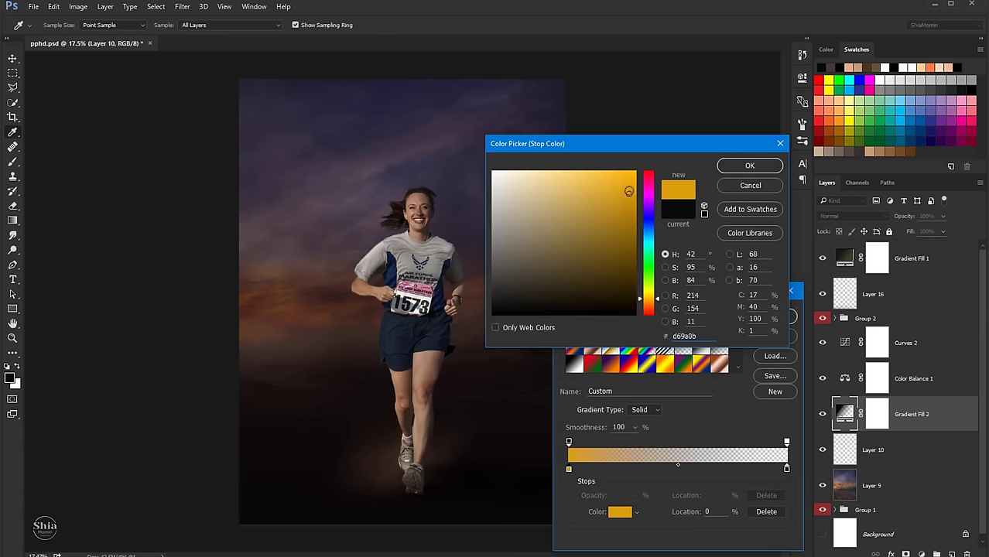
left_click(731, 169)
left_click(786, 468)
left_click(618, 511)
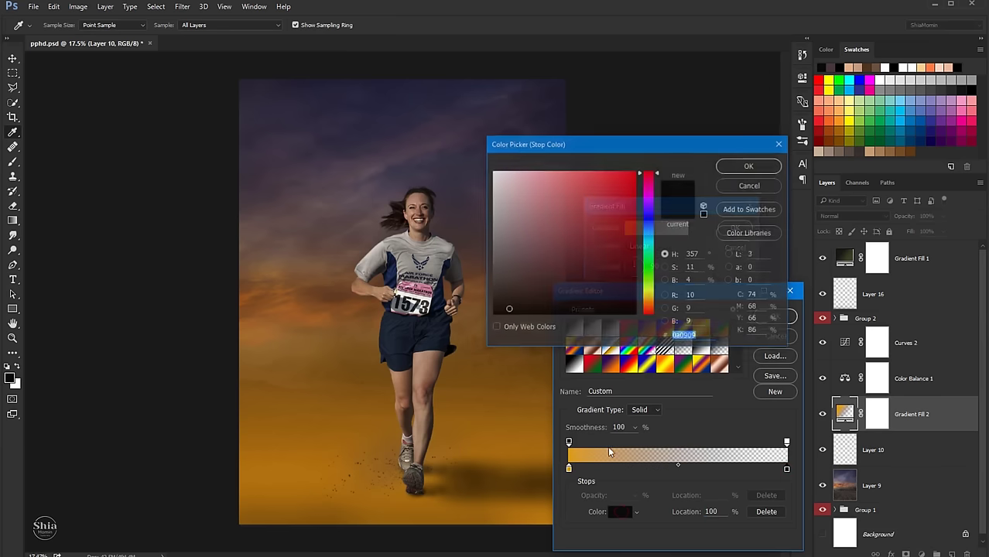
left_click(531, 244)
left_click(750, 165)
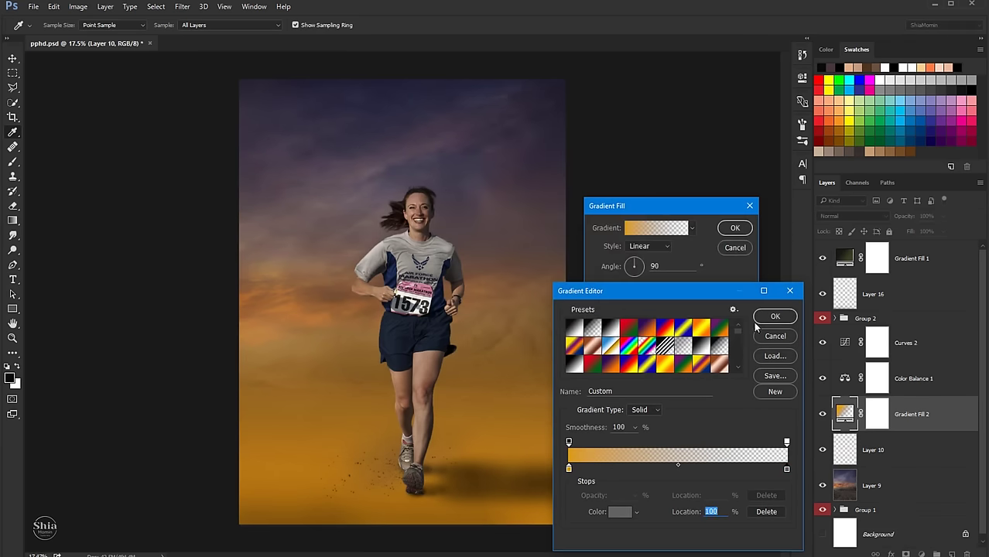
left_click(774, 316)
Make the gradient radial at 78% scale and move the glow left of the runner.
left_click(646, 246)
left_click(642, 262)
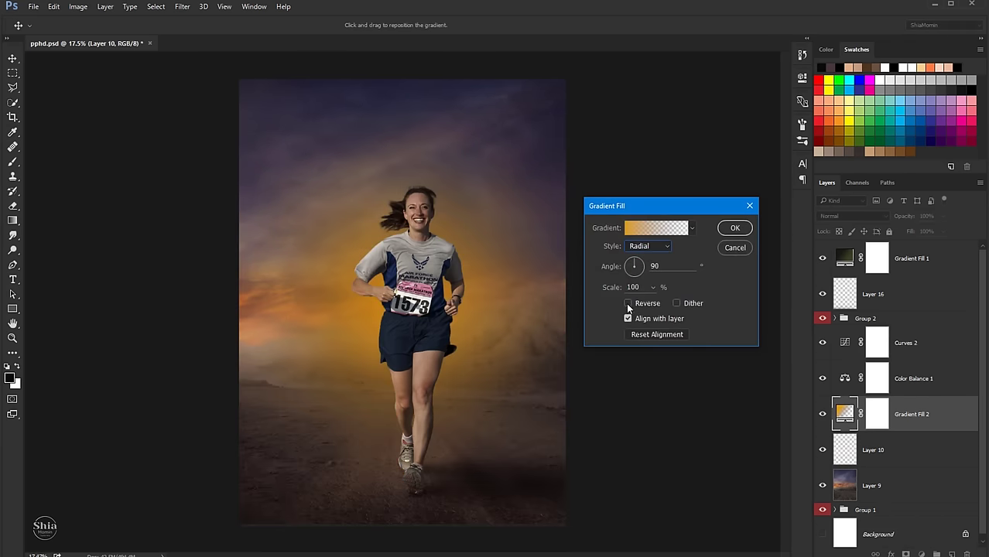
left_click(652, 287)
left_click_drag(655, 300, 650, 302)
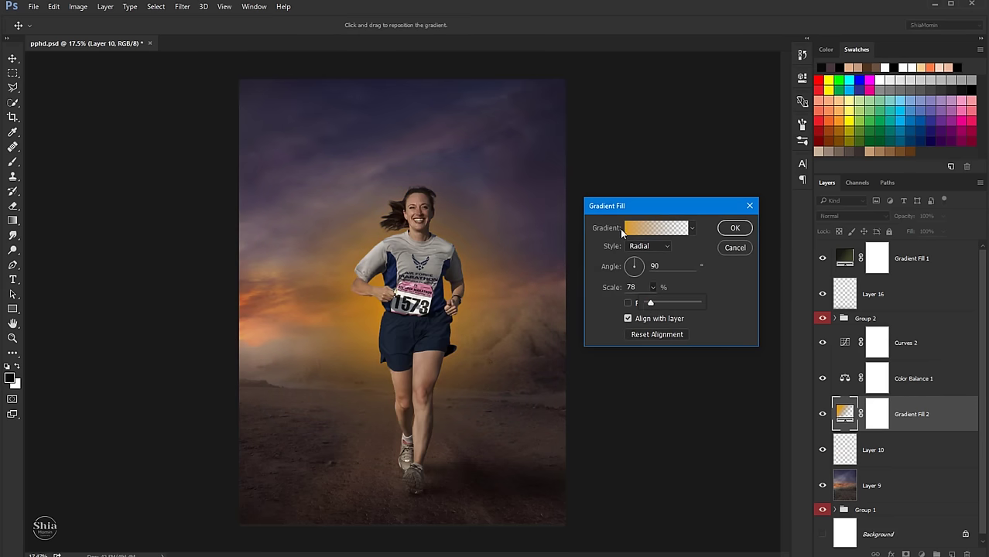
left_click(633, 228)
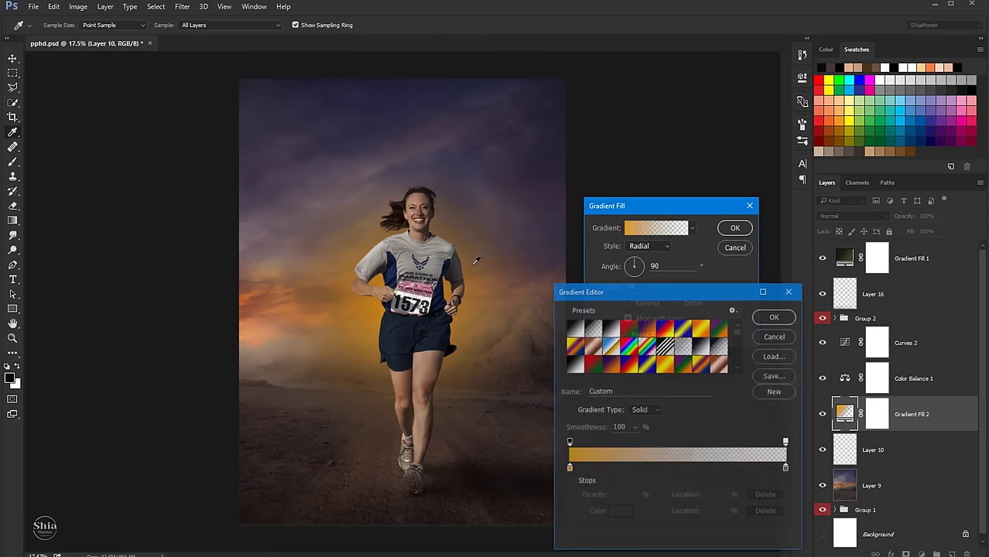
left_click(766, 318)
left_click_drag(437, 306, 353, 295)
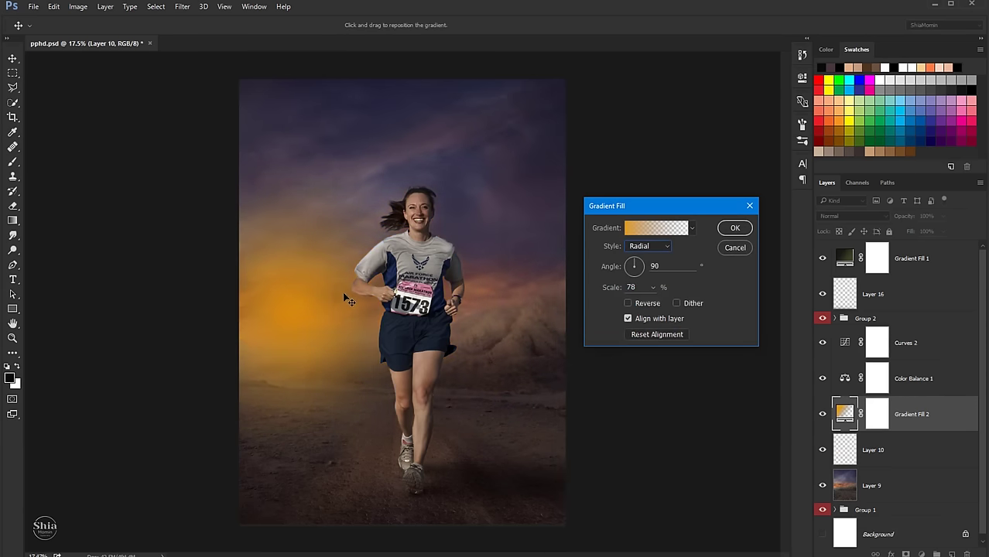
Deepen the left stop to a richer orange and finish Gradient Fill 2.
left_click(653, 232)
left_click(569, 467)
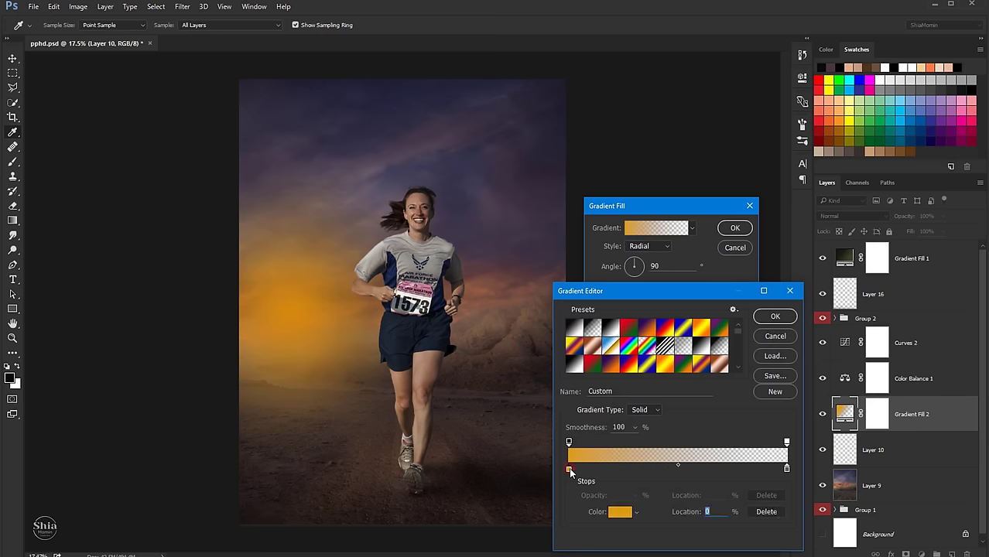
left_click(618, 512)
left_click_drag(648, 297, 648, 303)
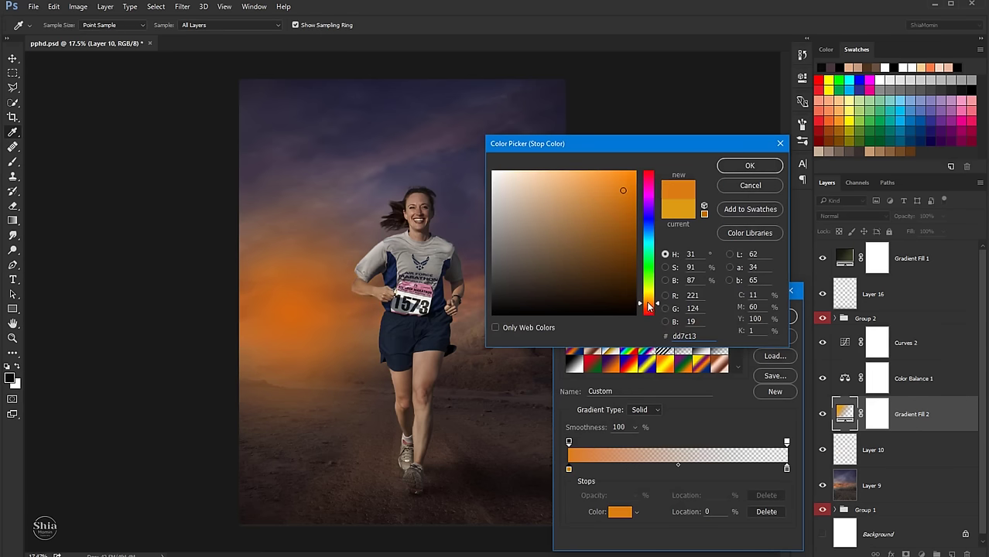
left_click(731, 167)
left_click(765, 318)
left_click(735, 229)
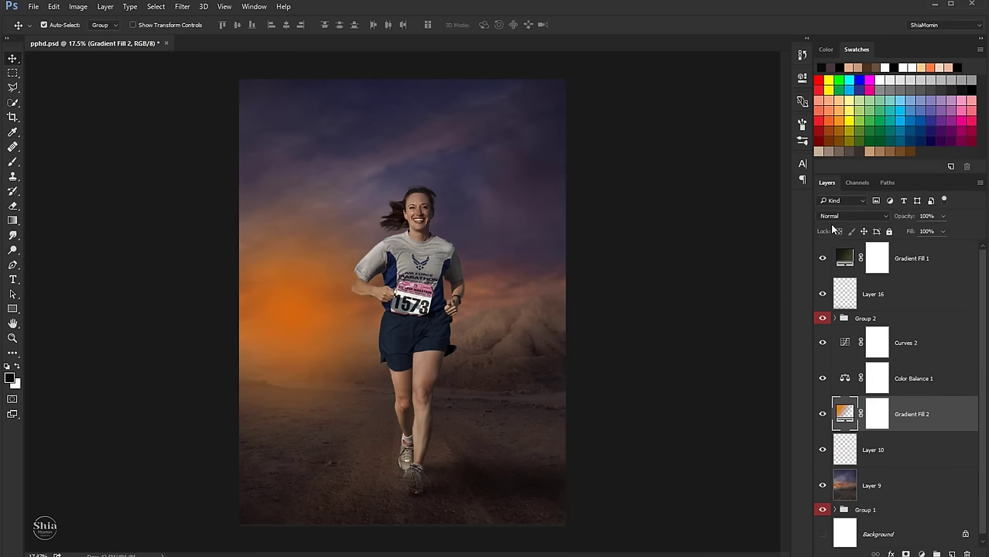
Blend Gradient Fill 2 in Soft Light, set Gradient Fill 1 to 20%, and add empty Layer 17.
left_click(851, 216)
left_click(828, 334)
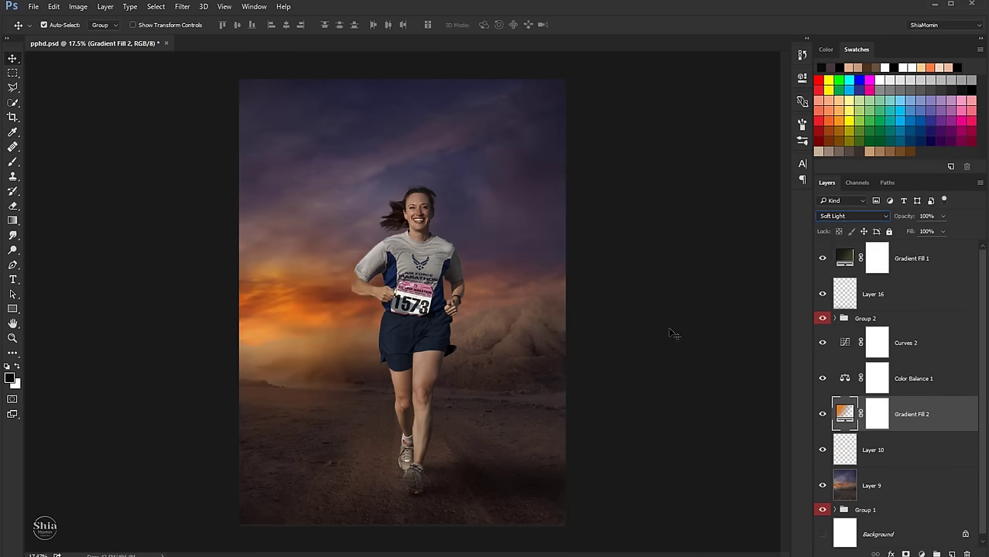
left_click(934, 264)
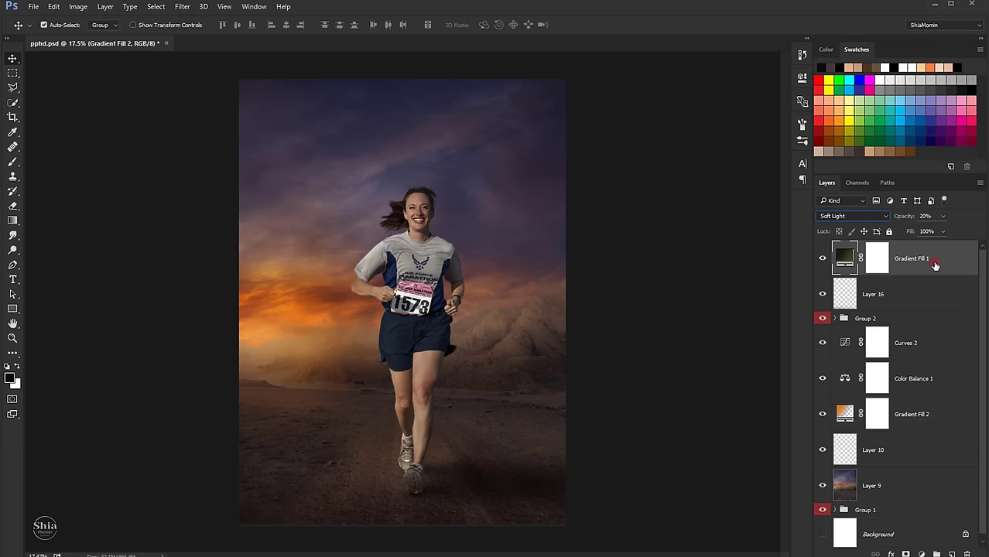
left_click(950, 554)
Paint a soft white (ffffff) glow left of the runner on the new layer, using brush Flow 88%.
key("b")
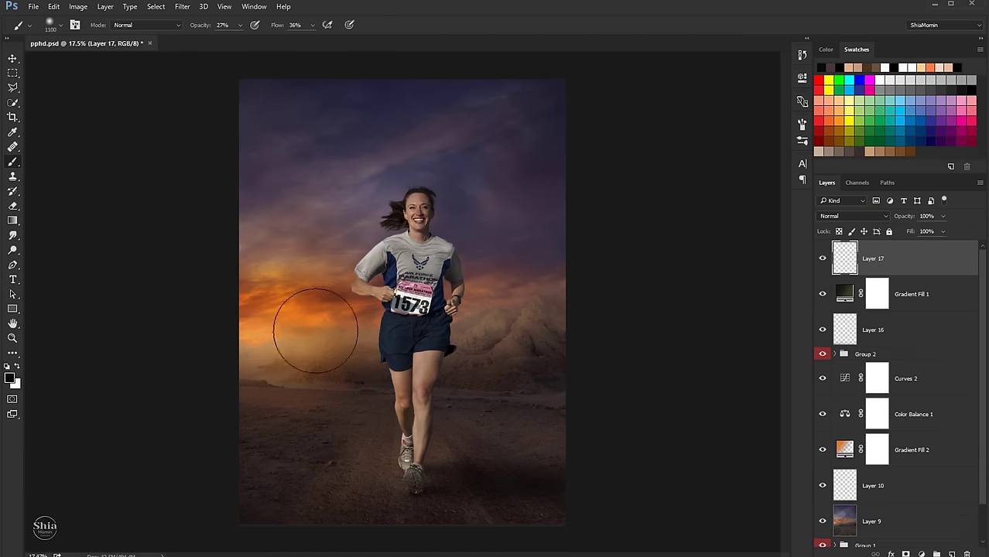
left_click(9, 377)
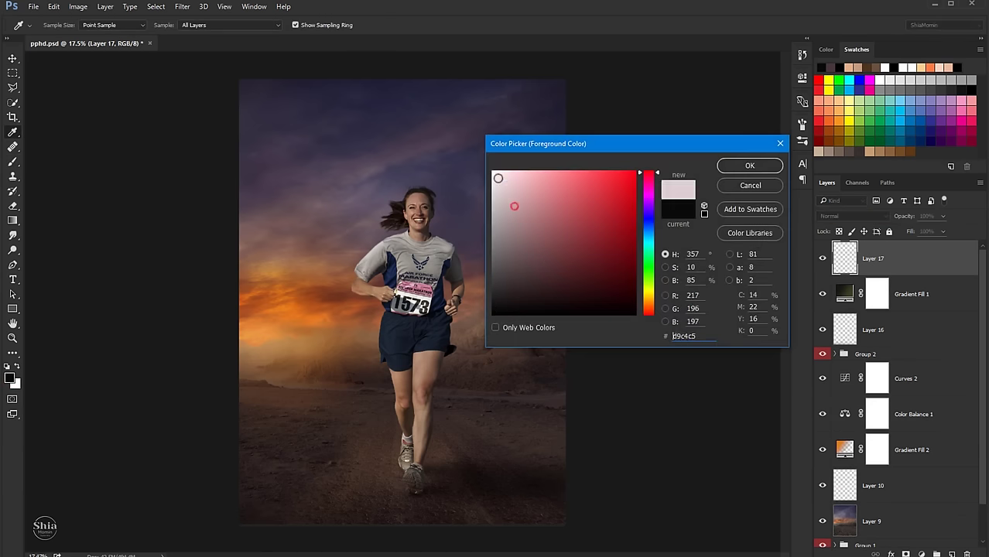
type("ffffff")
left_click(729, 167)
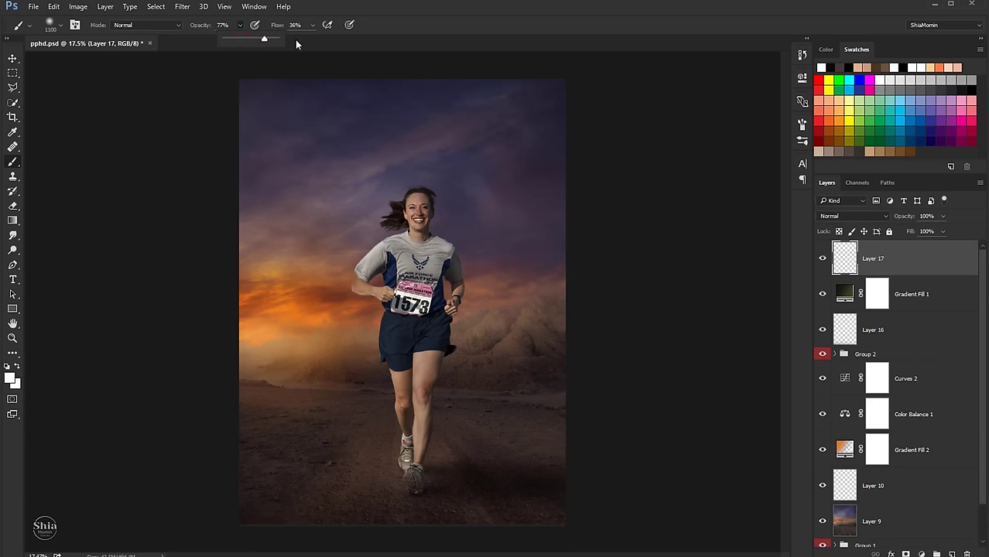
left_click_drag(295, 44, 314, 39)
left_click(275, 327)
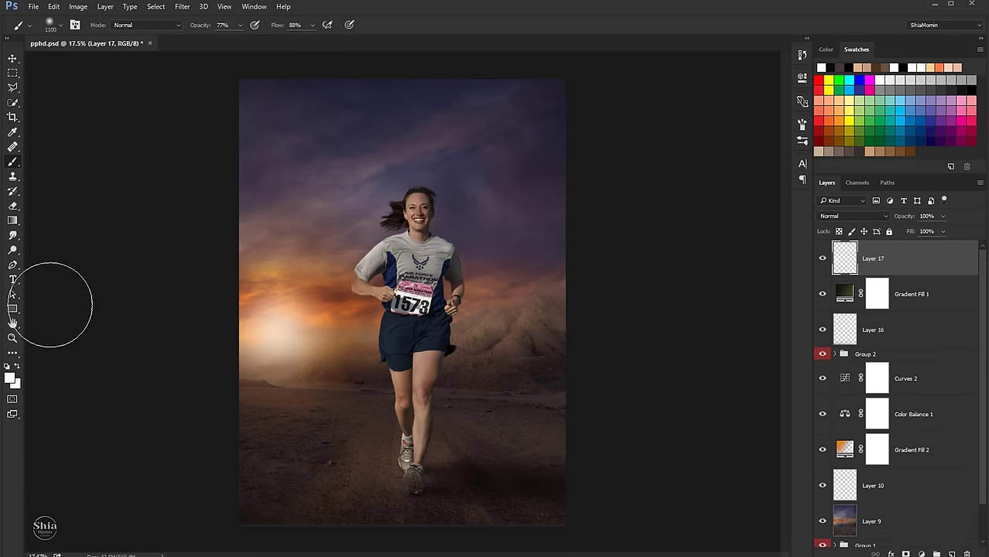
Enlarge the glow to about 118% and shift it up-left.
key("ctrl+t")
left_click_drag(360, 242, 383, 220)
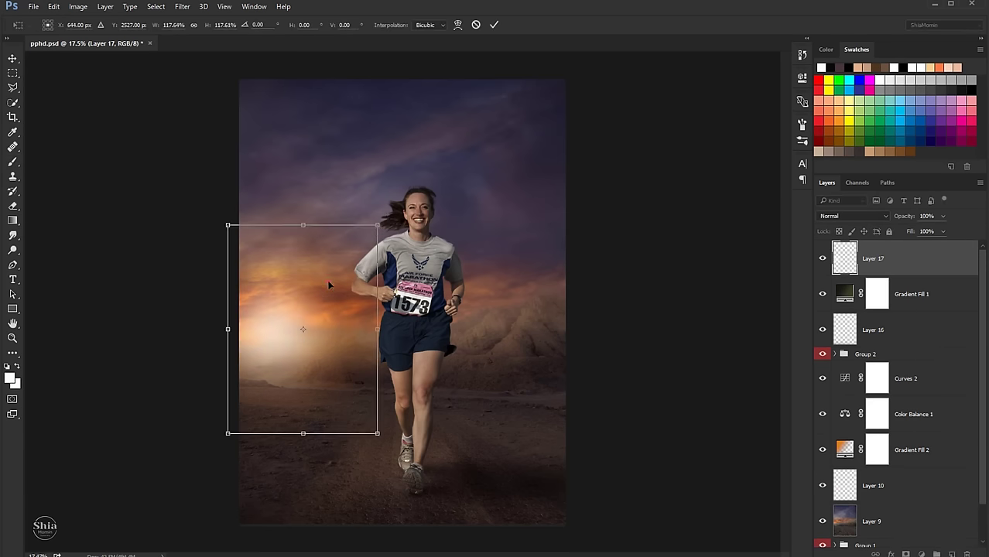
left_click_drag(327, 265, 333, 266)
key("Return")
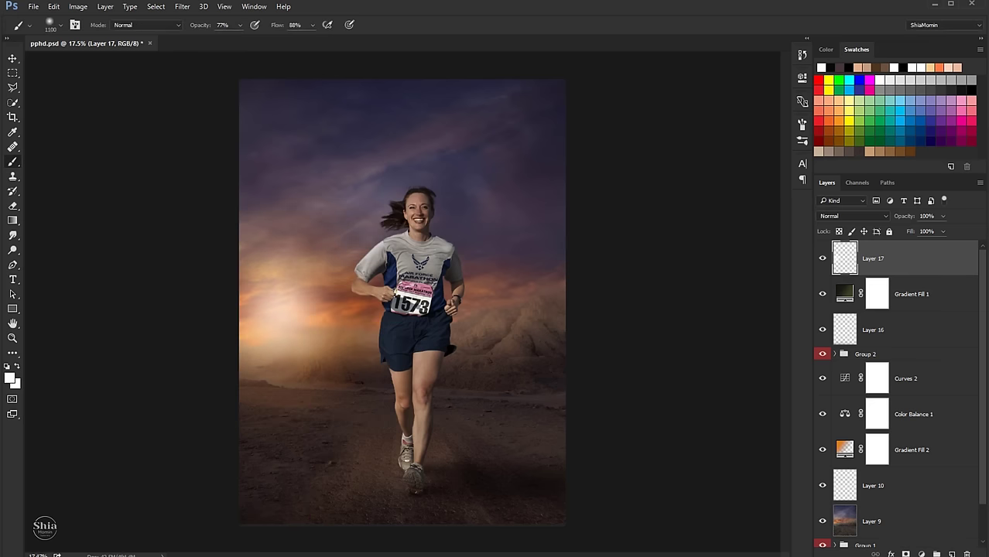
Try the glow layer at 82% opacity, then return it to 100%.
left_click(12, 58)
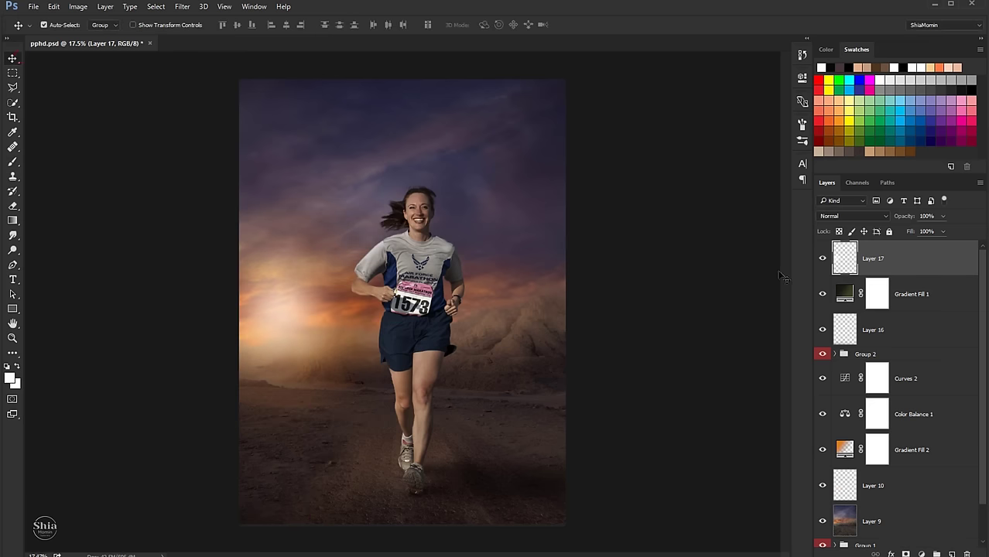
left_click(942, 216)
left_click_drag(941, 232, 933, 233)
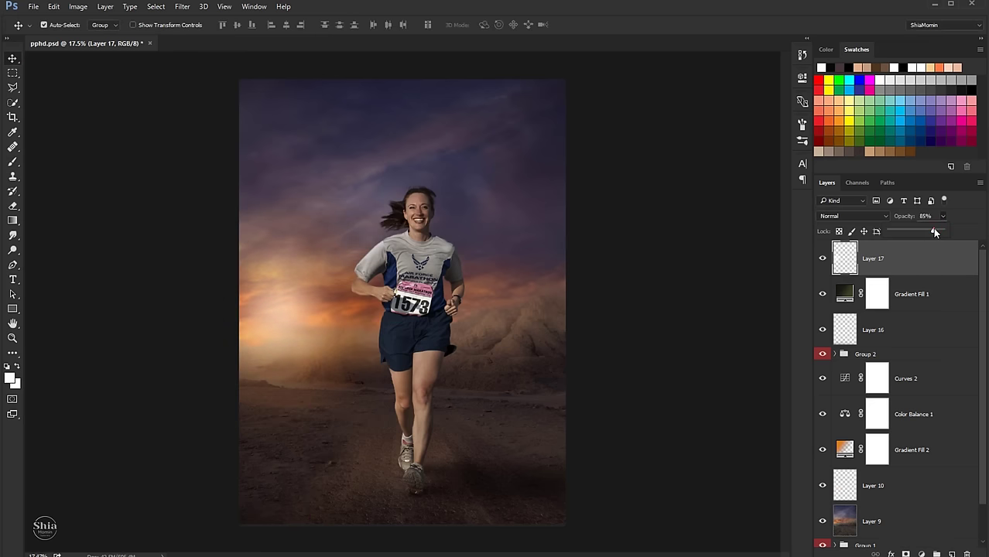
left_click_drag(929, 236, 954, 233)
left_click(109, 143)
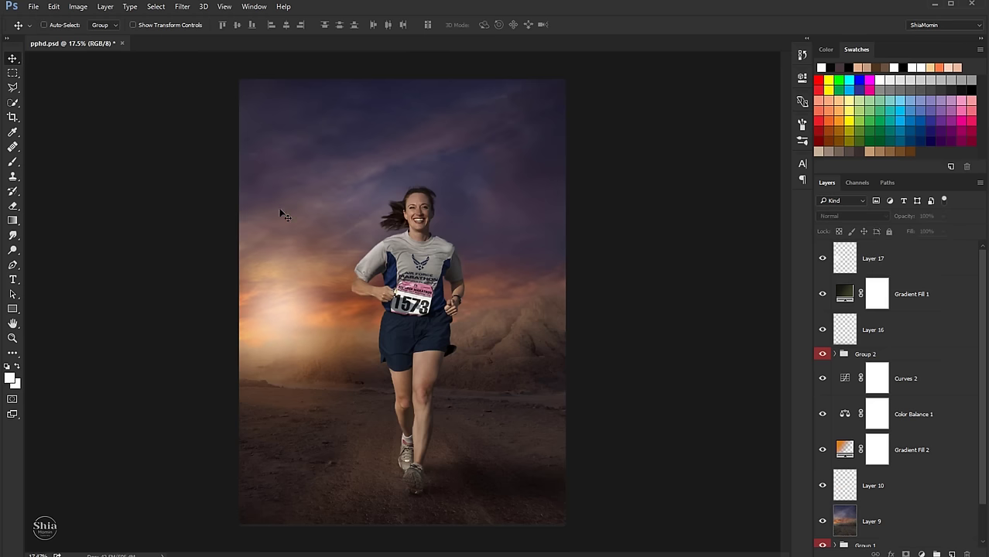
Squash Layer 17's glow to about 80% height and nudge it down toward the horizon.
left_click(859, 263)
key("ctrl+t")
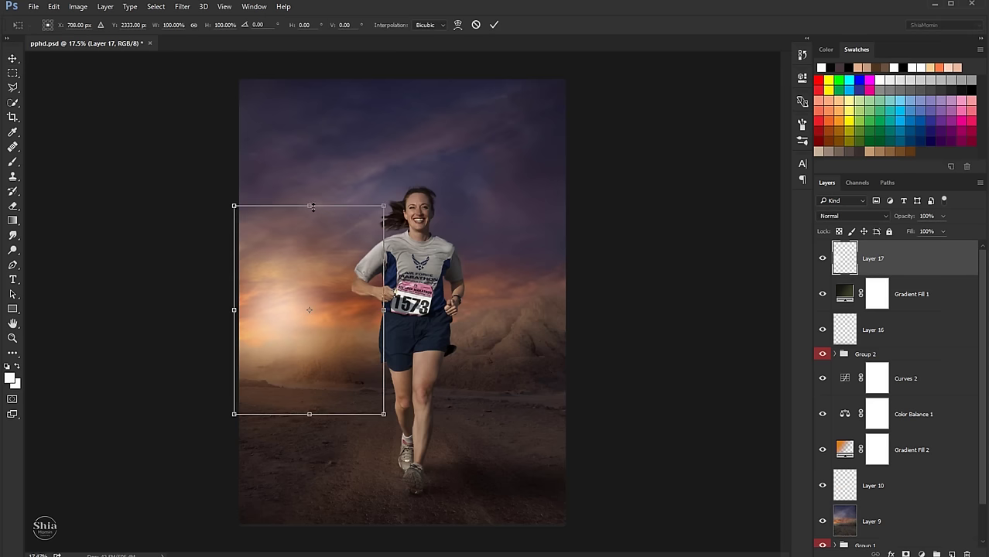
left_click_drag(312, 206, 309, 225)
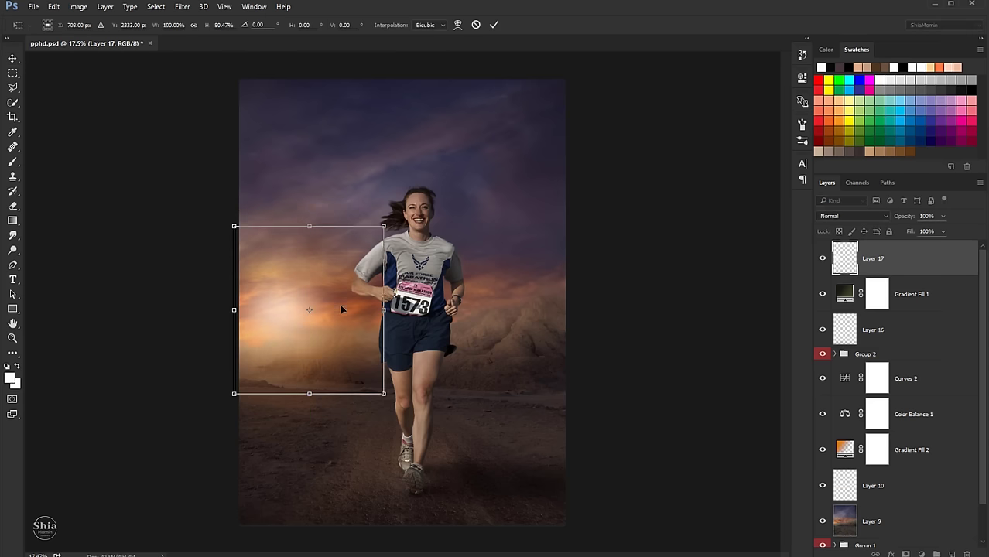
key("shift+Down")
key("shift+Down")
key("shift+Down")
key("Down")
key("Down")
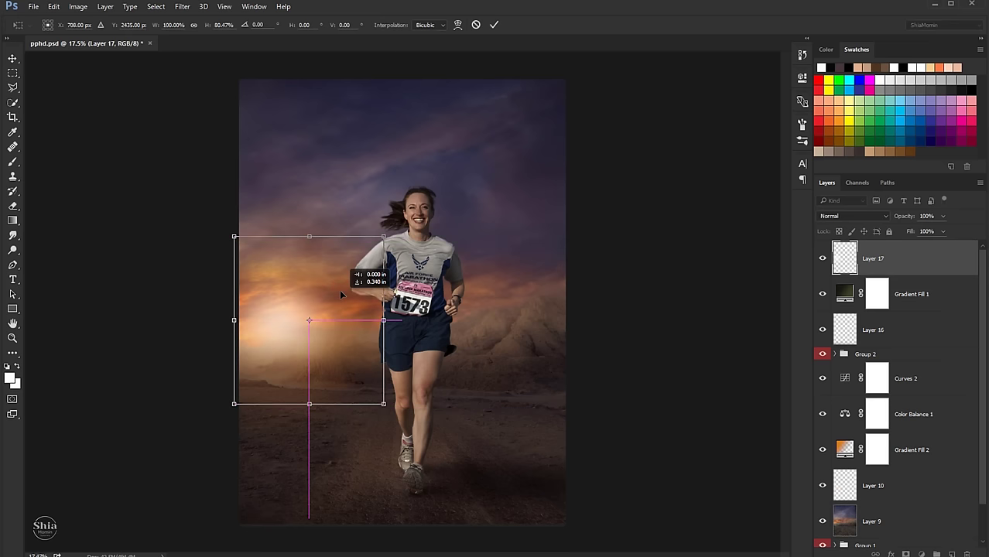
key("Return")
key("ctrl+0")
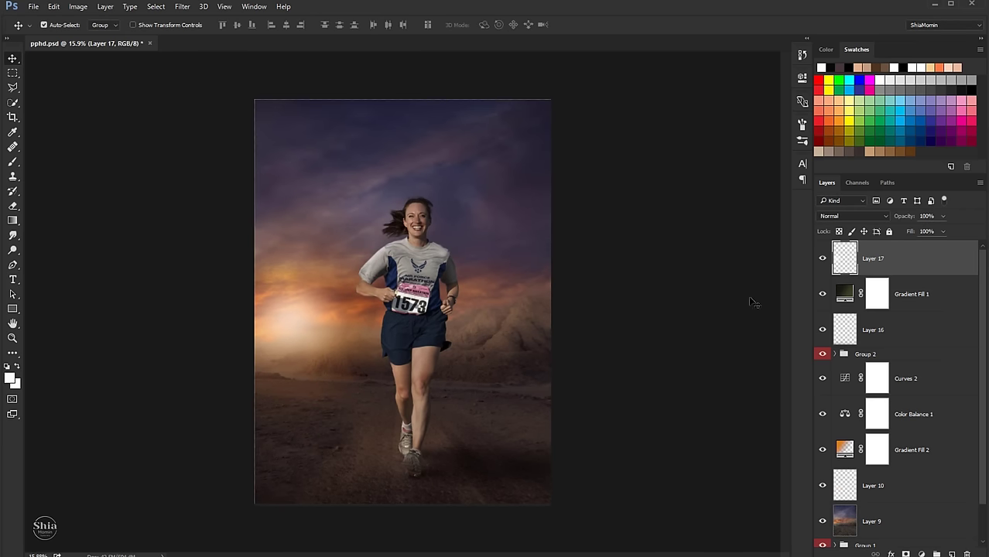
Clip a Color Balance layer above Curves 3 in Group 2, shifting midtones Cyan-Red to +10.
scroll(681, 296, "up", 1)
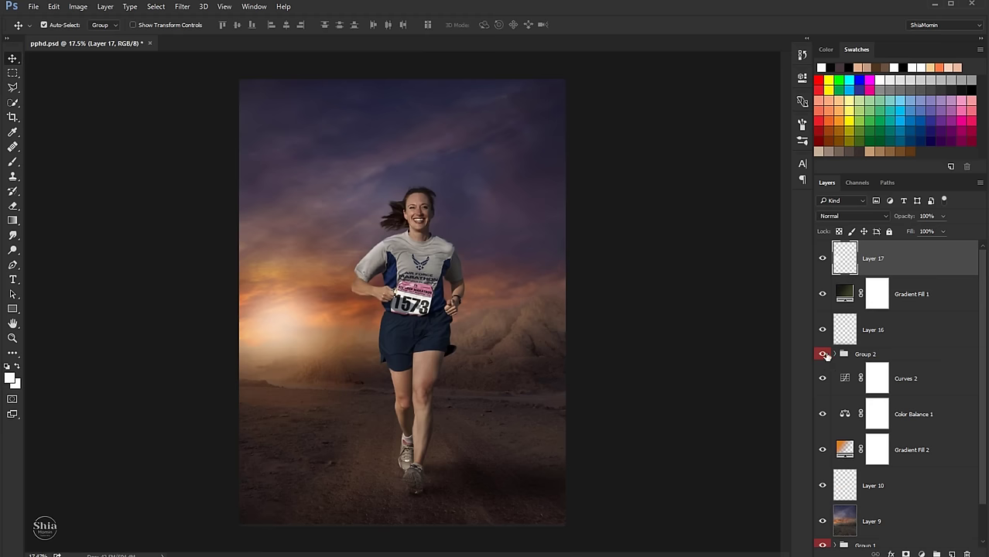
left_click(835, 354)
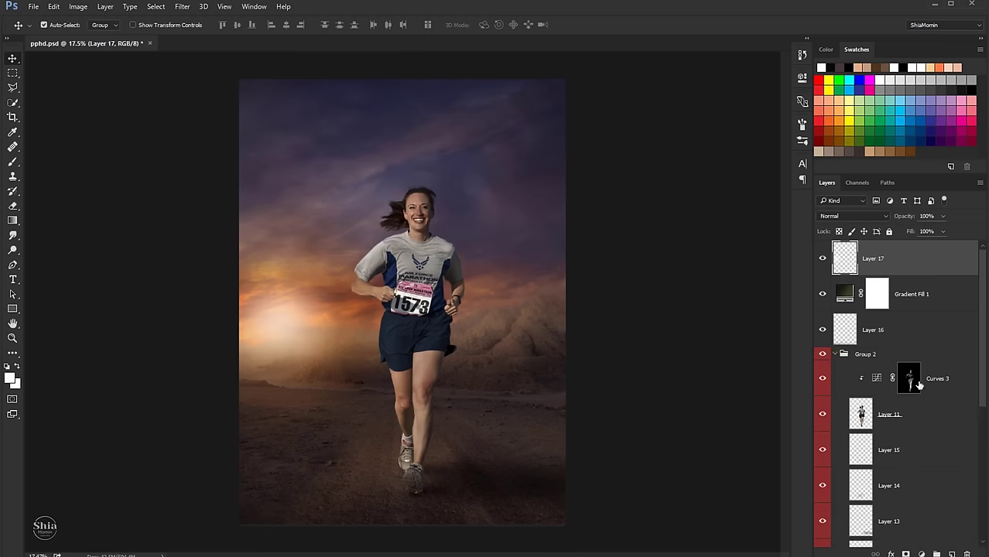
left_click(951, 382)
left_click(921, 554)
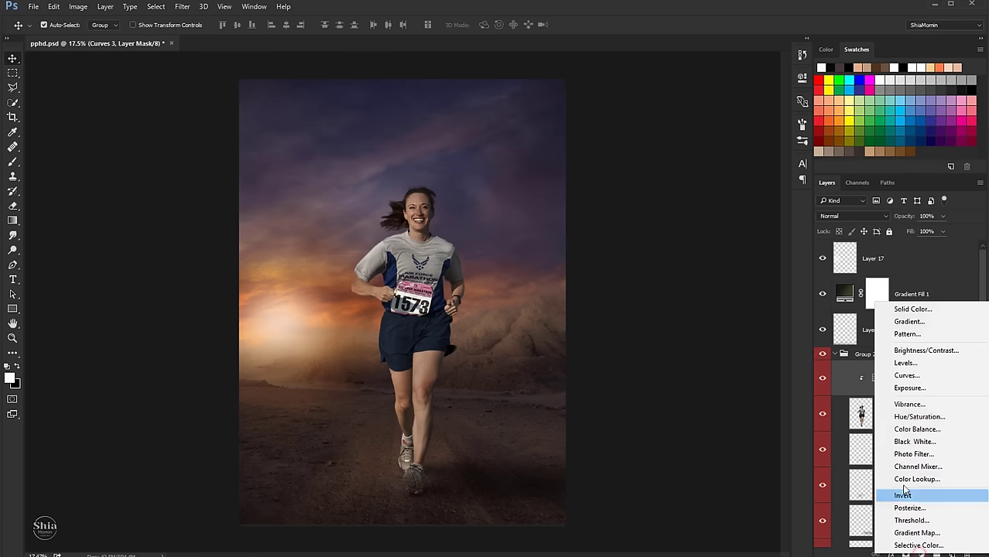
left_click(905, 429)
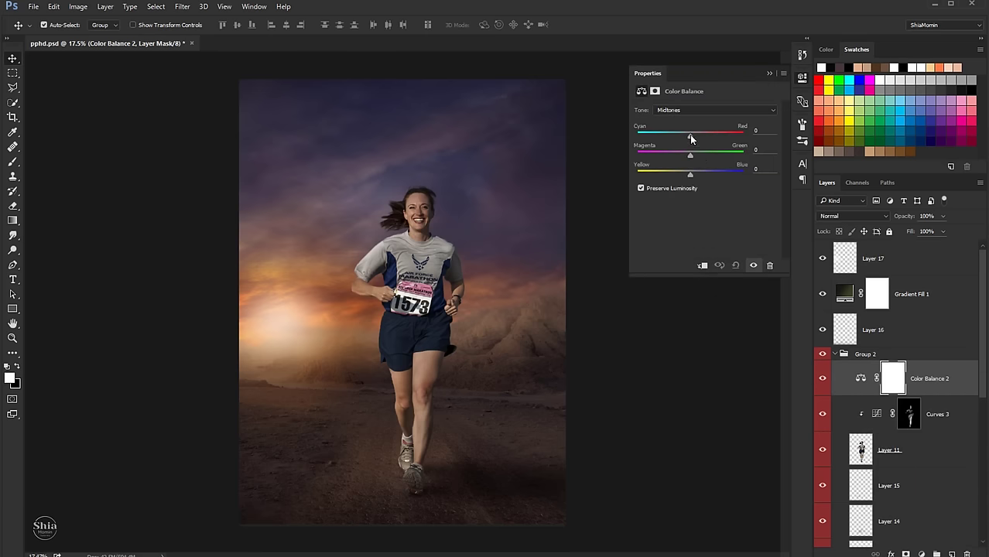
left_click(701, 265)
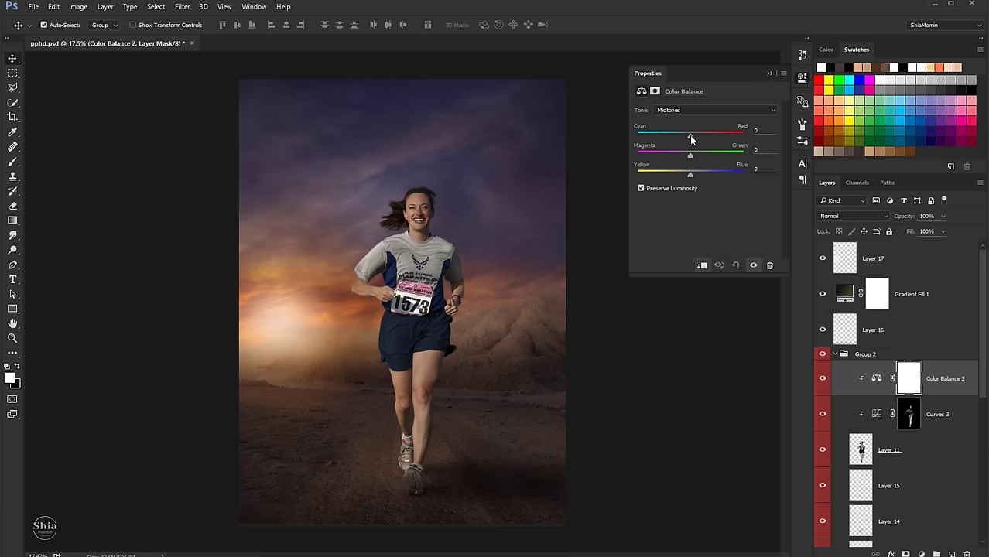
left_click_drag(690, 136, 698, 138)
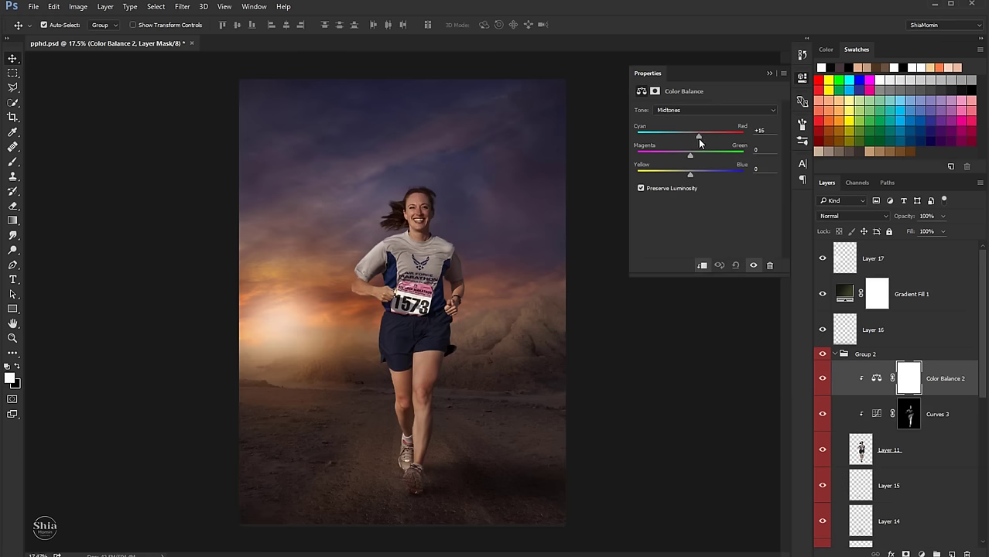
left_click(769, 74)
left_click(836, 354)
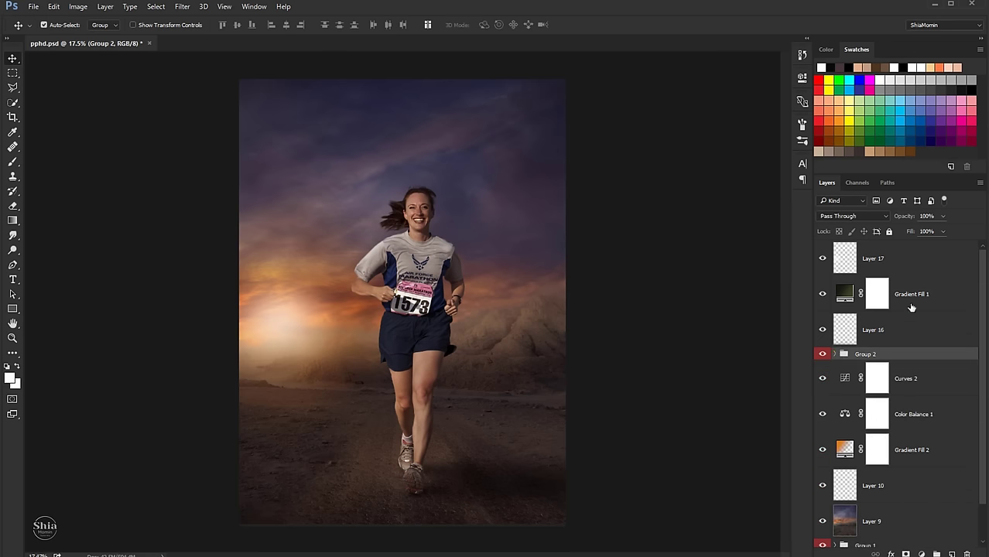
left_click(905, 258)
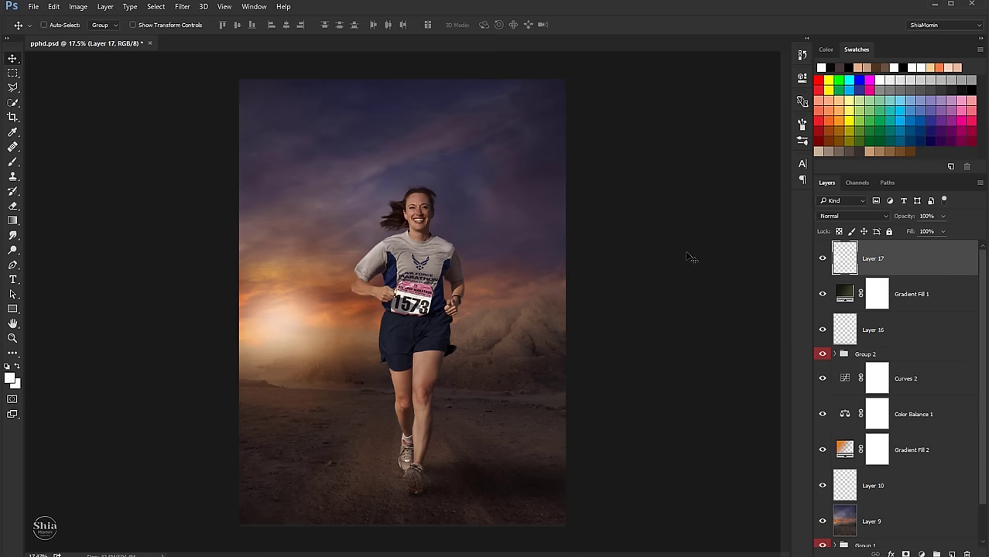
Stamp visible layers into Layer 18; in Camera Raw, lower Clarity, set Temperature +6 and luminance noise reduction 16.
key("ctrl+shift+alt+e")
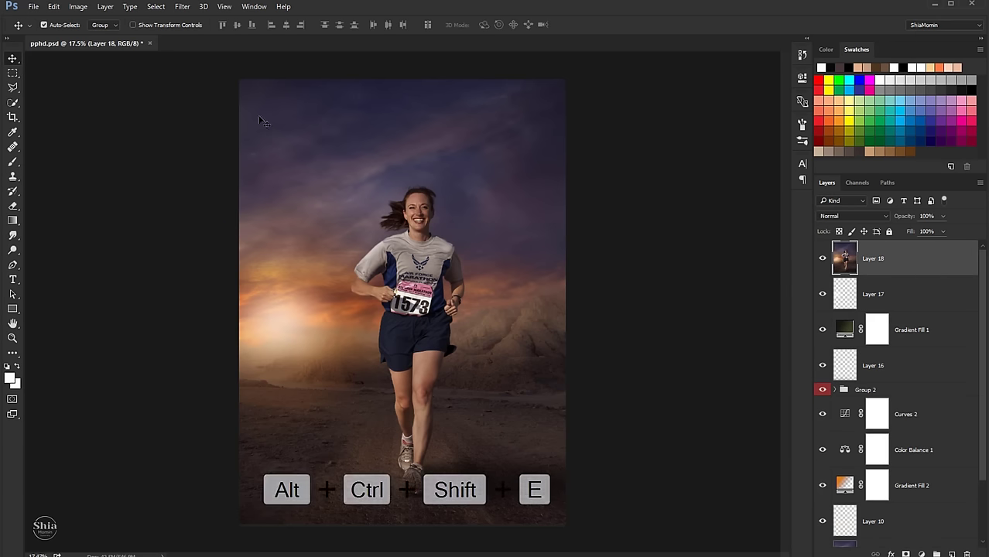
left_click(182, 6)
left_click(203, 73)
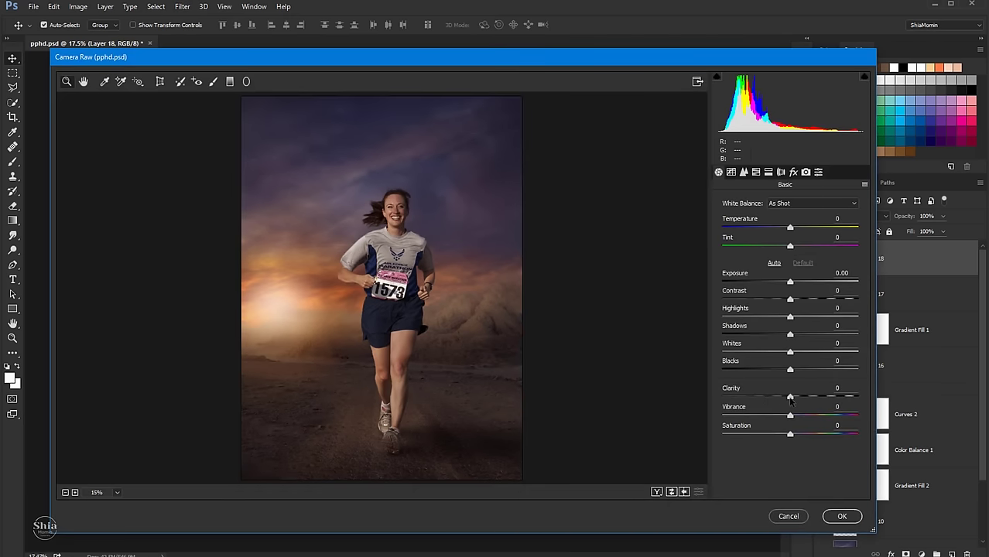
left_click_drag(790, 398, 779, 397)
left_click_drag(789, 229, 793, 228)
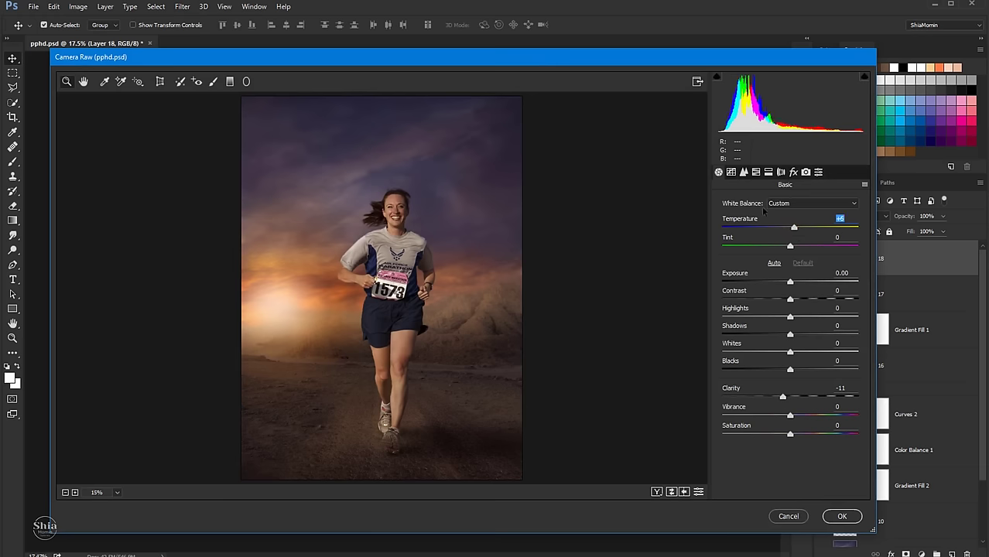
left_click(743, 171)
left_click_drag(723, 312, 797, 297)
Set HSL hues Reds +16, Yellows 0, Aquas -18, add slight highlight split-toning saturation, and apply.
left_click(756, 172)
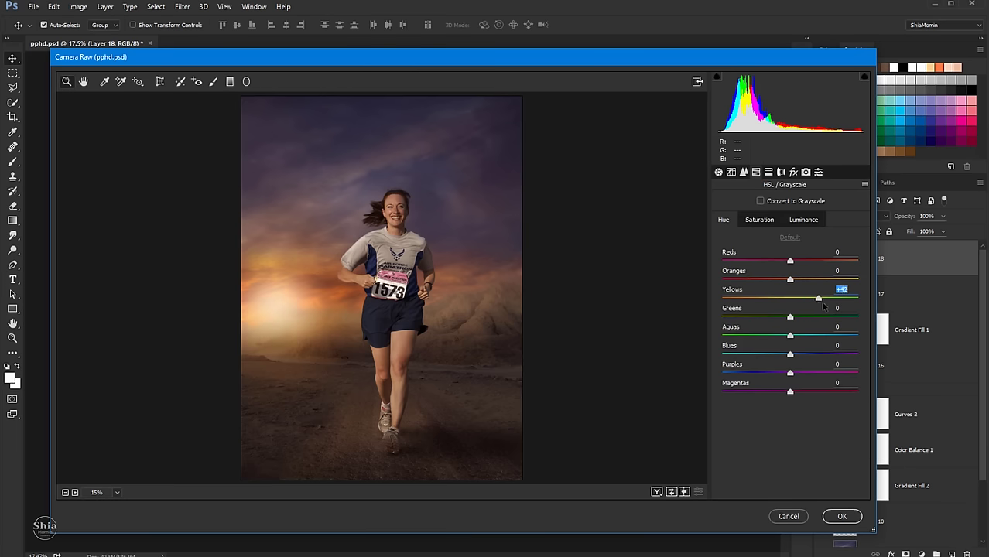
double_click(790, 302)
left_click_drag(790, 261, 801, 261)
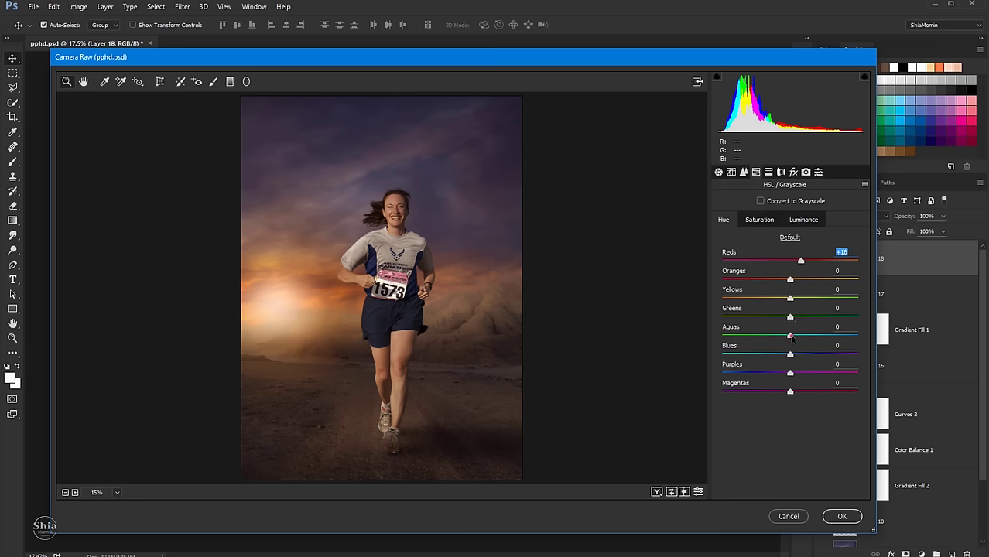
left_click_drag(790, 335, 777, 335)
left_click(768, 172)
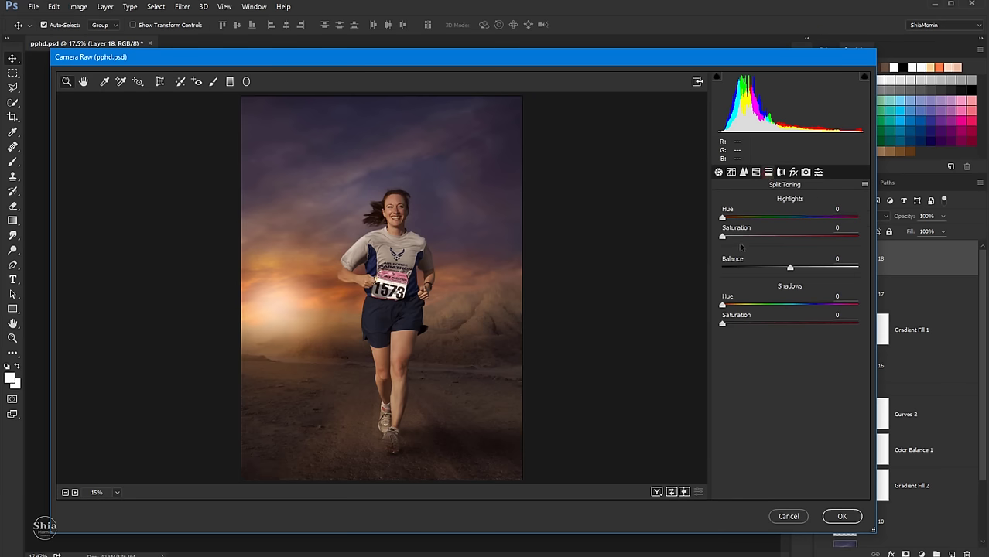
left_click_drag(723, 239, 732, 240)
left_click(833, 520)
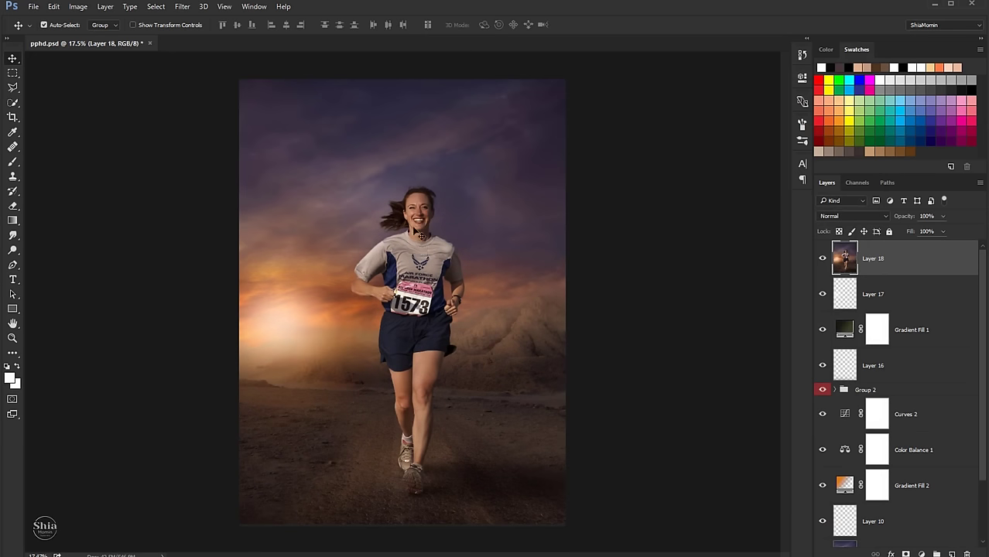
Launch Color Efex Pro 4 on Layer 18 and preview filters from B/W Conversion to Dynamic Skin Softener.
left_click(184, 8)
mouse_move(454, 215)
left_click(379, 256)
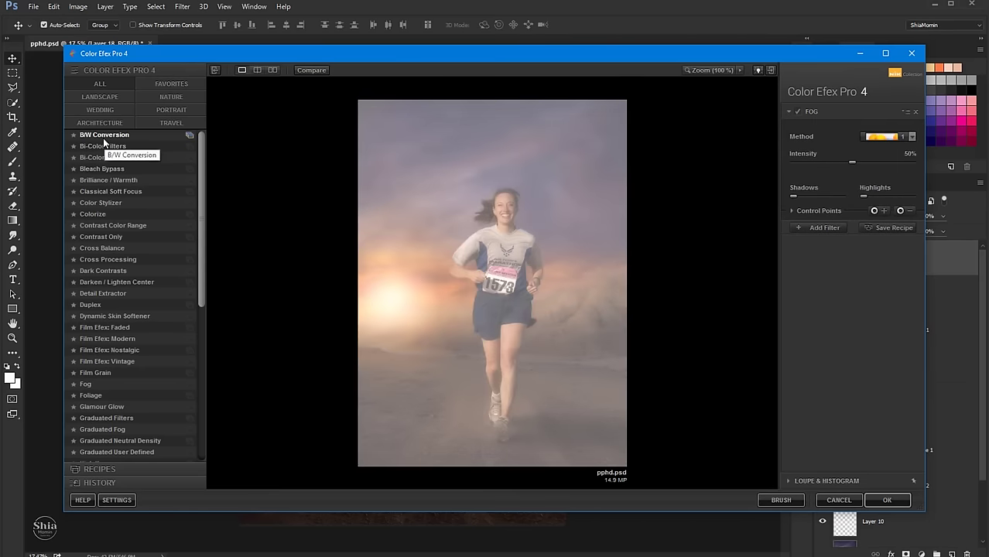
left_click(103, 136)
left_click(106, 146)
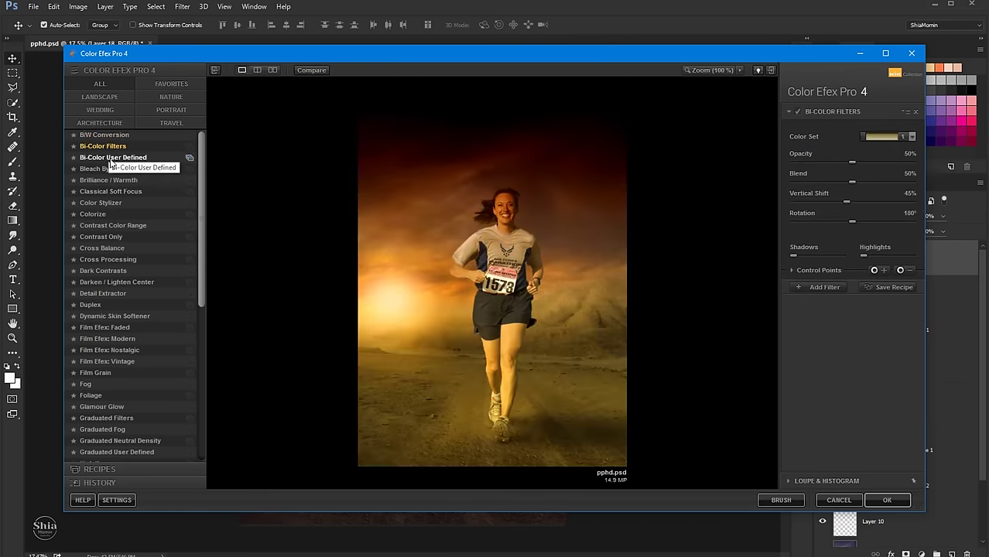
left_click(106, 158)
left_click(95, 182)
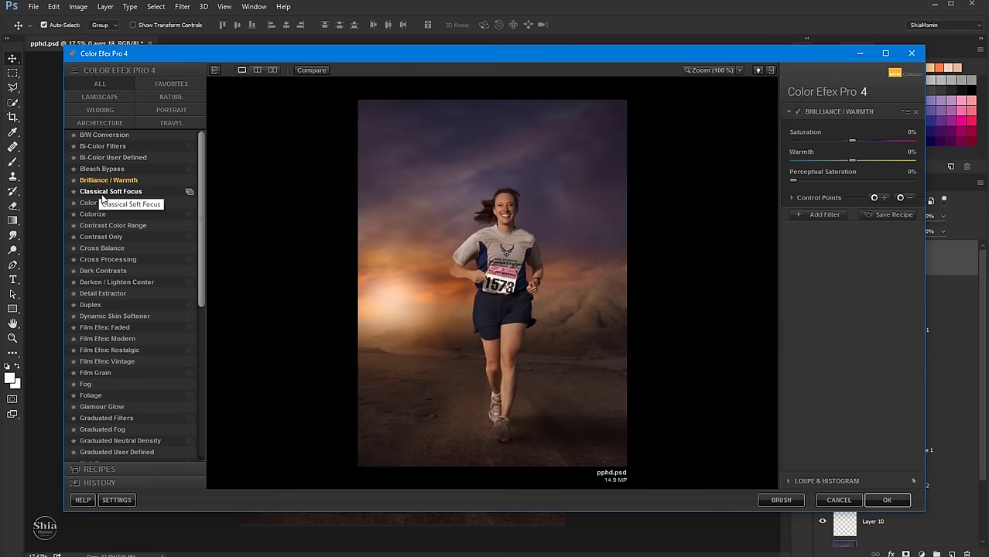
left_click(101, 192)
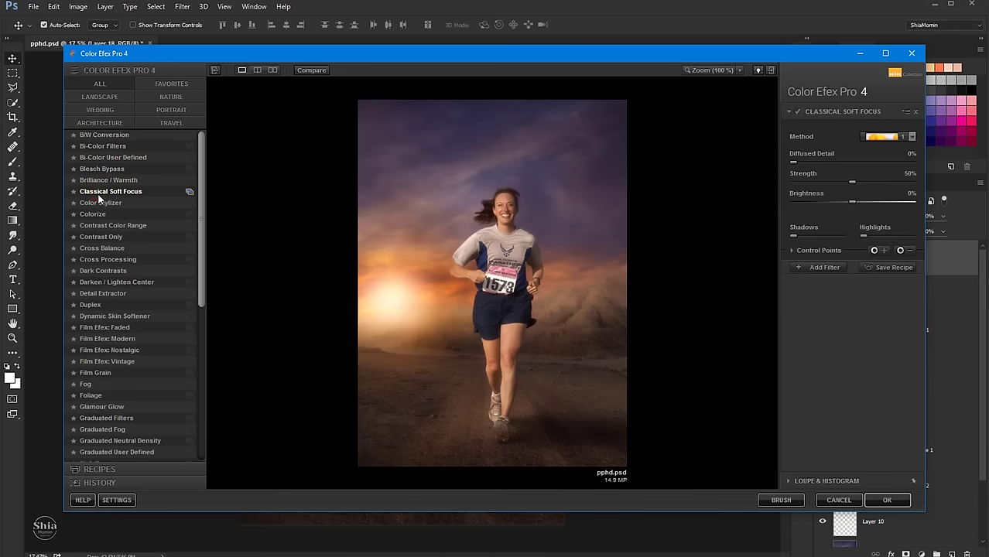
left_click(96, 271)
left_click(106, 260)
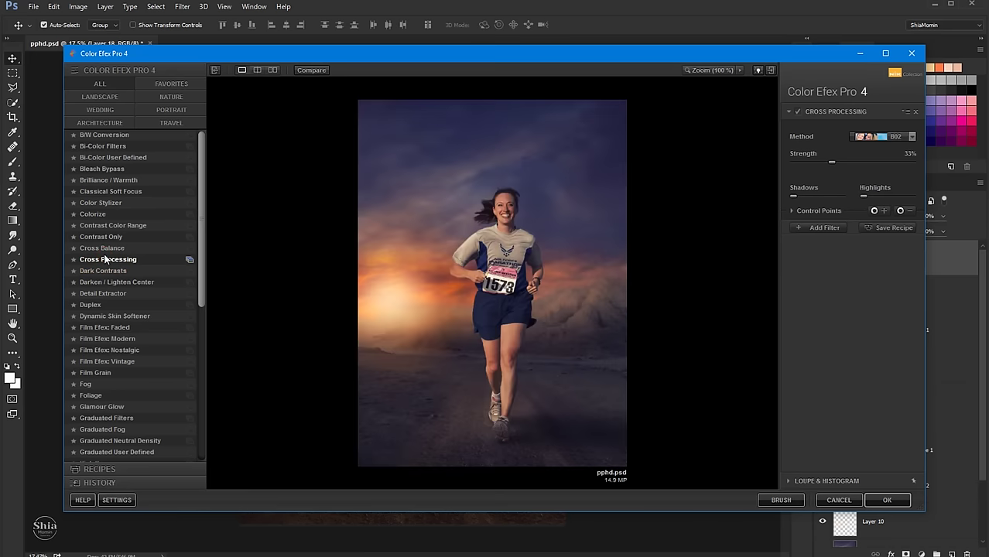
left_click(114, 294)
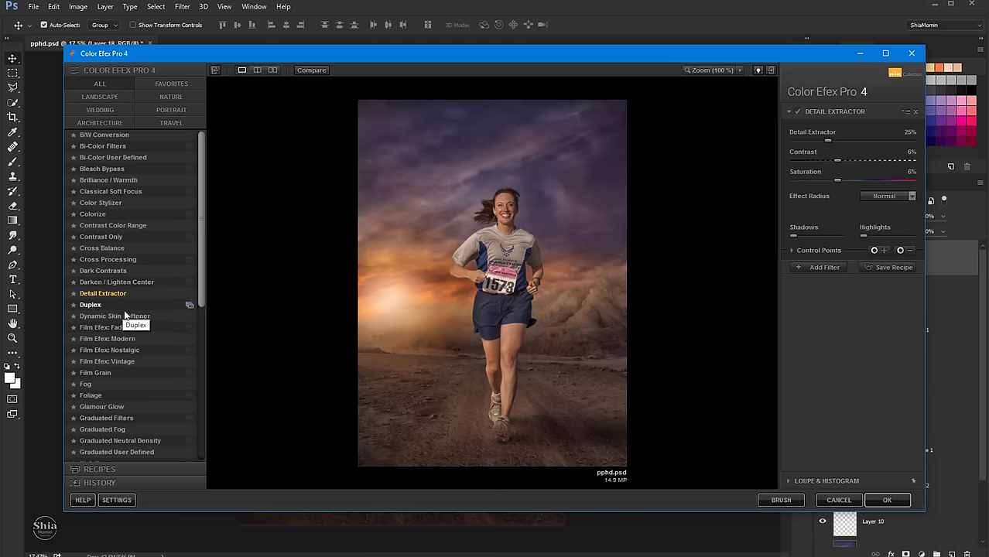
left_click(115, 316)
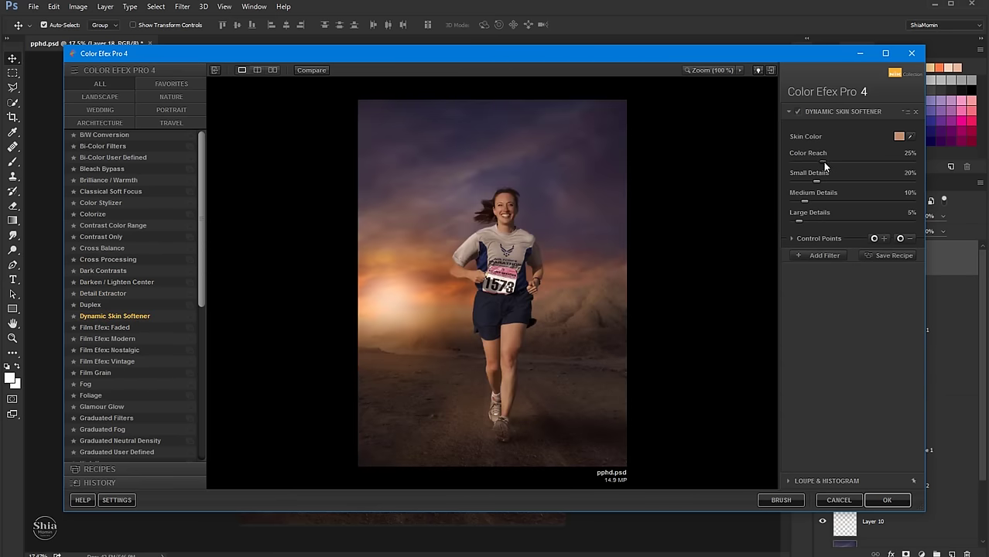
mouse_move(823, 163)
left_mouse_down()
mouse_move(837, 163)
mouse_move(787, 188)
left_mouse_up()
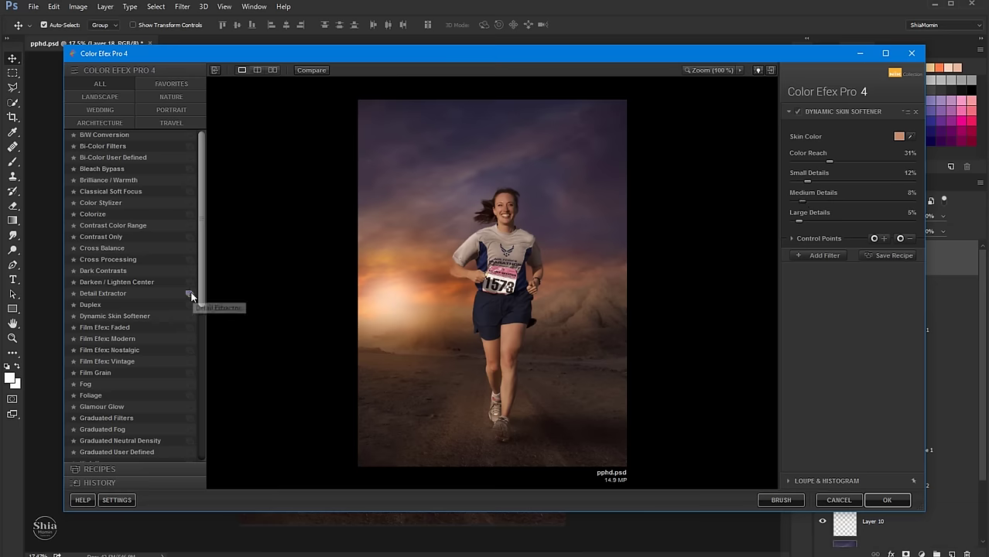
Choose the Cross Processing filter with the L03 method.
left_click(105, 271)
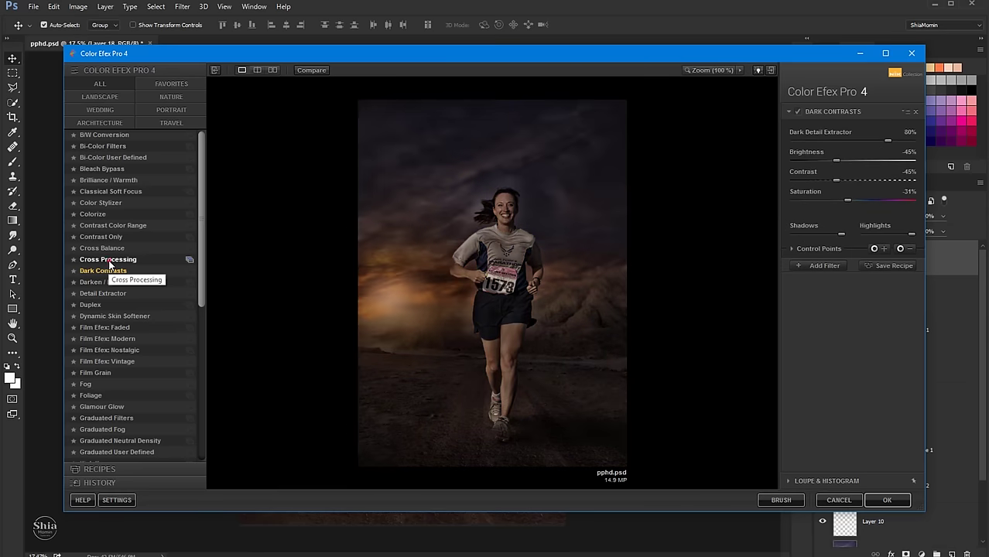
left_click(106, 260)
left_click(912, 140)
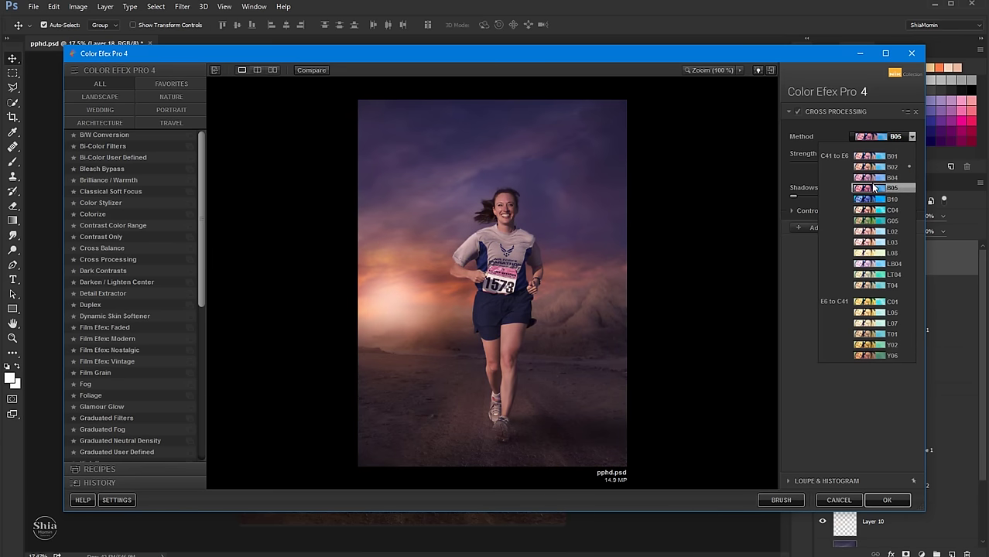
left_click(871, 243)
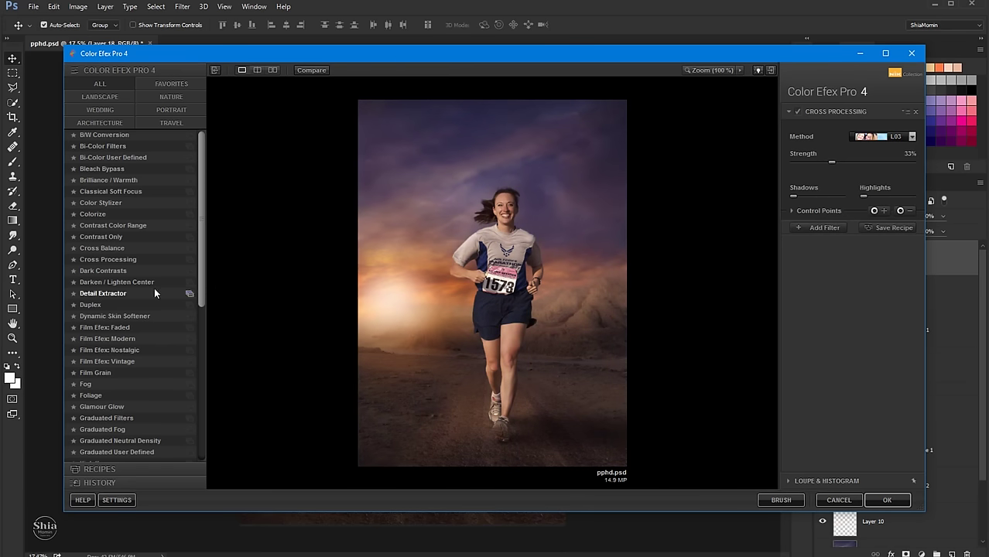
Apply Darken / Lighten Center with Center Luminosity 15%, Border -28%, Center Size 40%, returning to Photoshop.
left_click(118, 284)
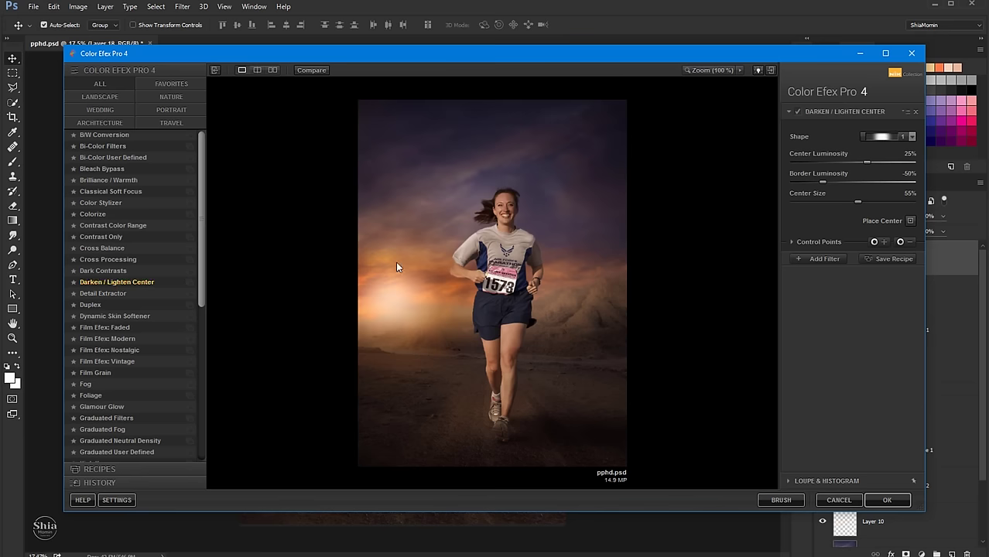
left_click(902, 138)
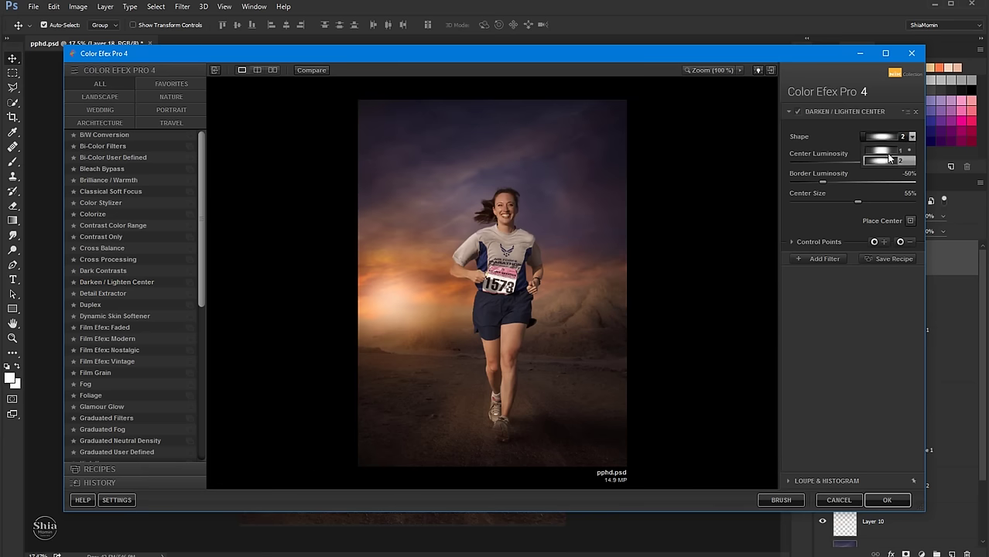
left_click(885, 153)
mouse_move(852, 165)
left_mouse_down()
mouse_move(866, 165)
mouse_move(828, 182)
mouse_move(837, 182)
left_mouse_up()
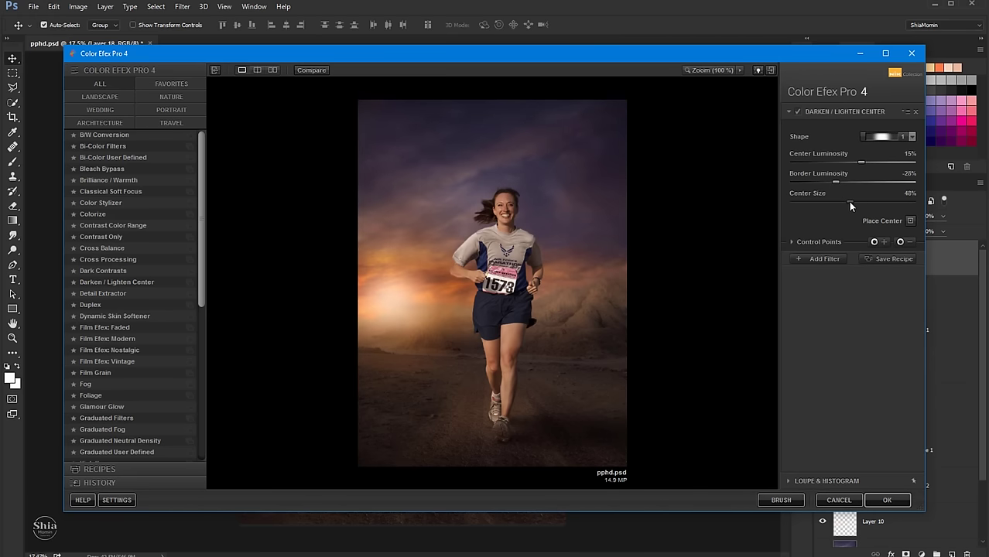
left_click_drag(823, 206, 841, 206)
left_click(884, 499)
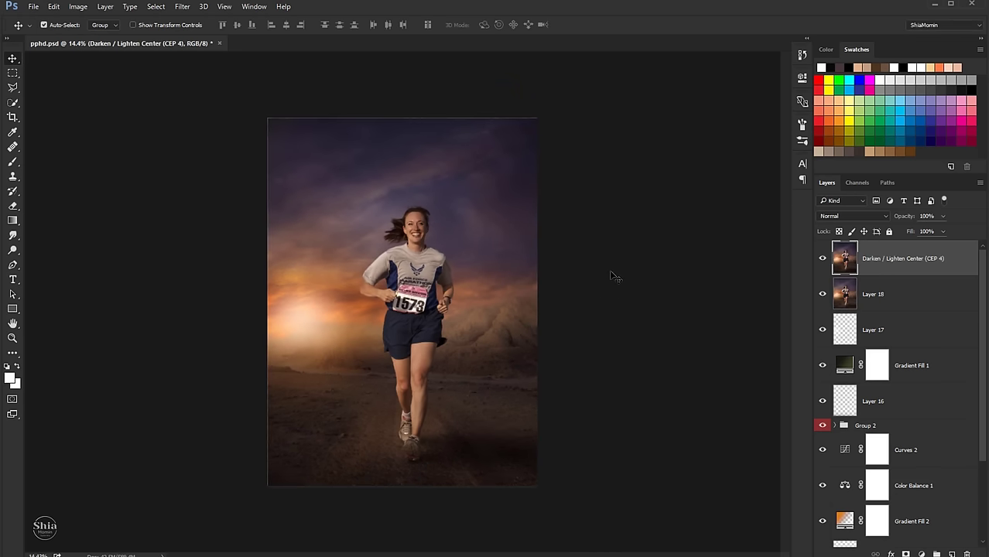
scroll(591, 276, "up", 5)
scroll(471, 260, "down", 2)
scroll(475, 264, "down", 1)
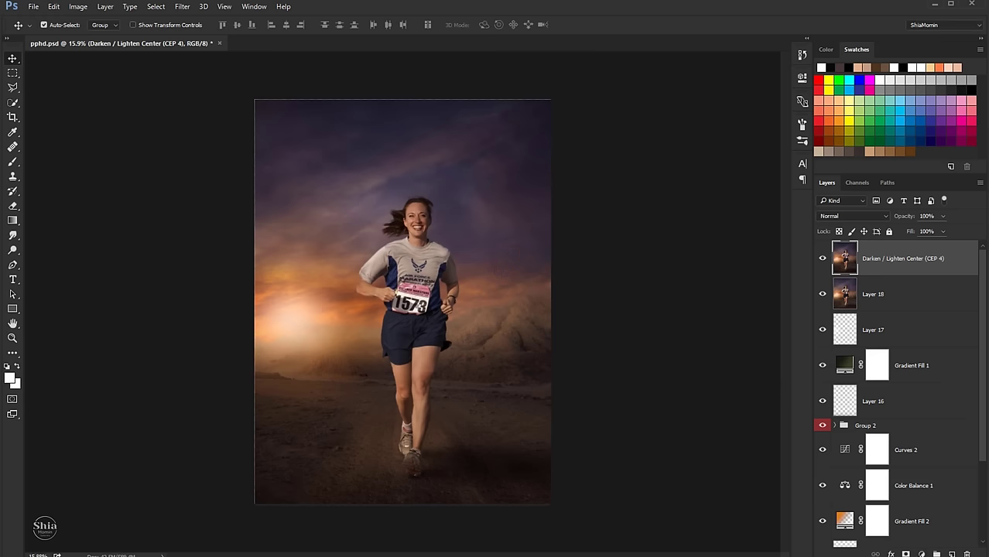
Add a Photo Filter adjustment layer using the Sepia preset.
left_click(920, 553)
left_click(749, 437)
left_click(920, 554)
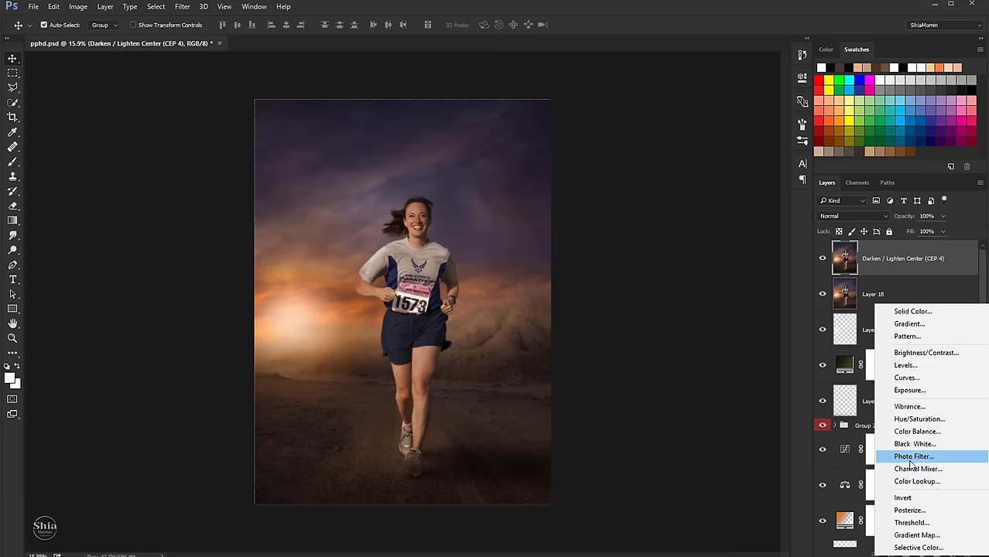
left_click(908, 457)
left_click(681, 110)
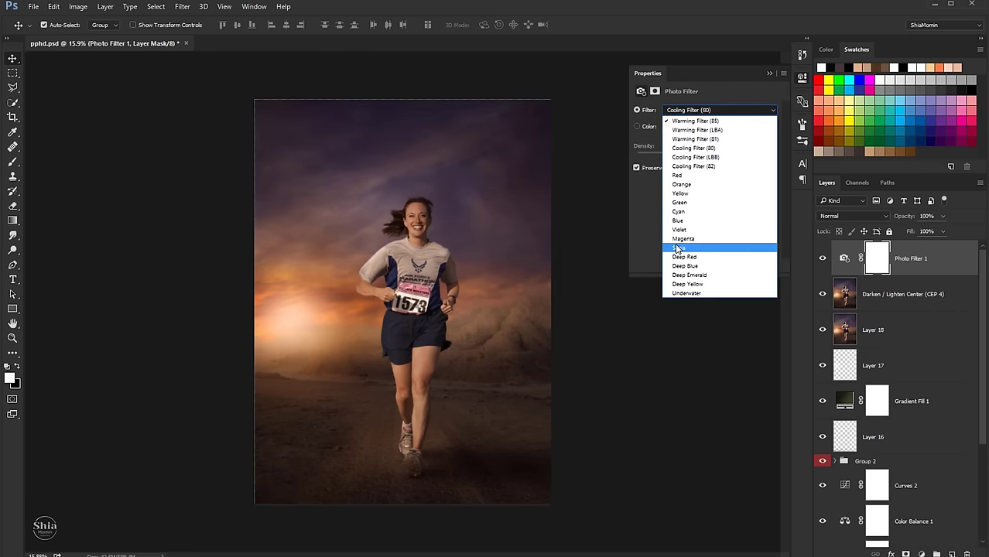
left_click(678, 249)
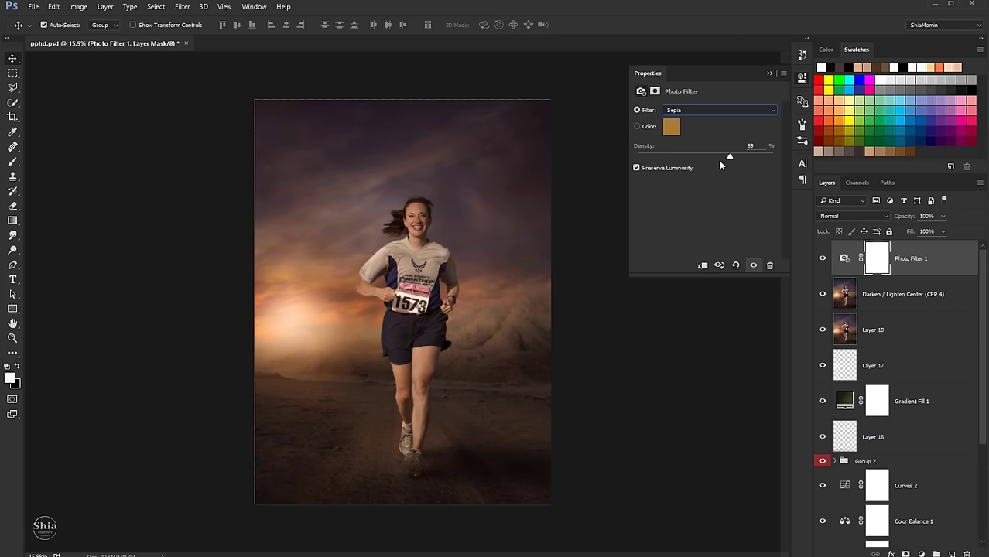
Add a Color Lookup layer with the Kodak 5218 Kodak 2383 table at 25% opacity.
left_click(920, 553)
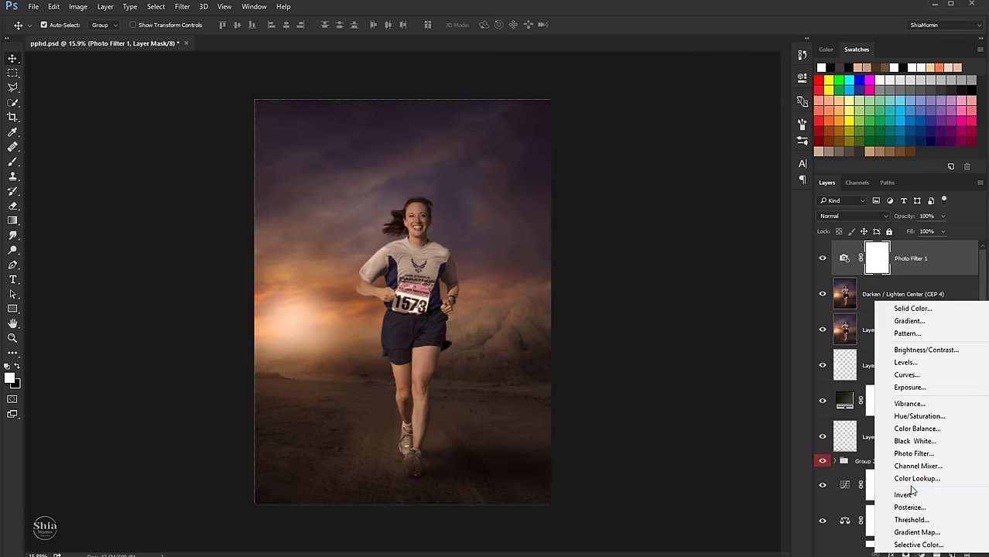
left_click(915, 478)
left_click(727, 110)
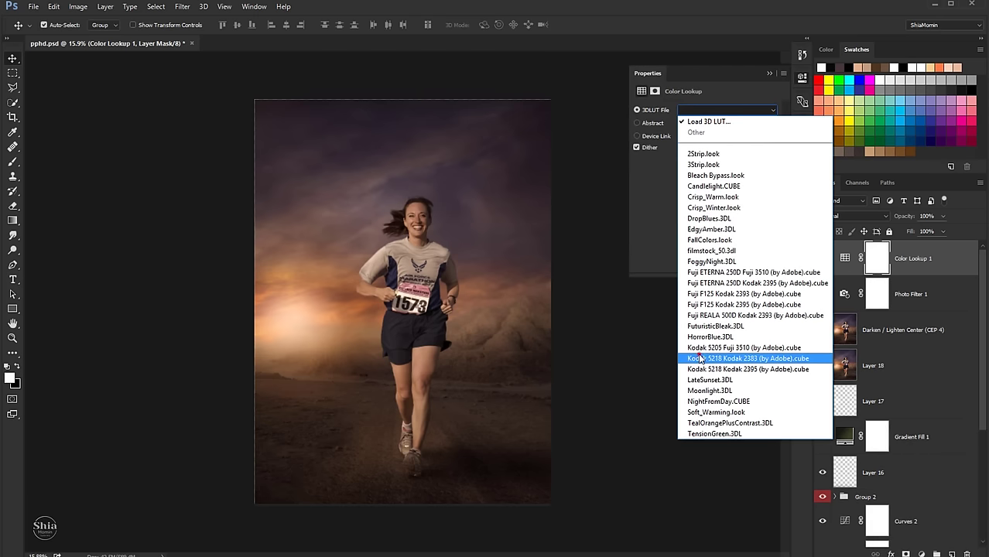
left_click(700, 359)
left_click(848, 199)
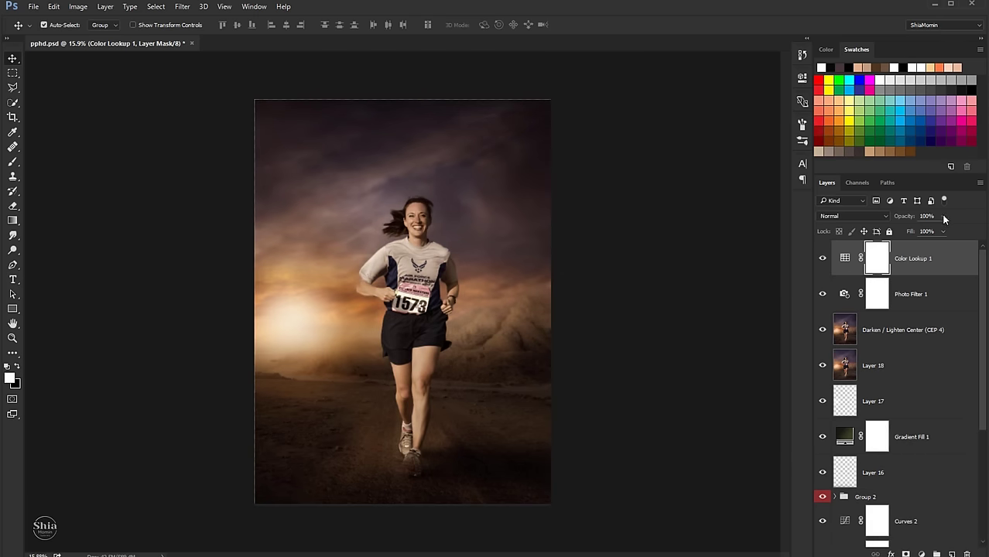
left_click_drag(921, 232, 919, 230)
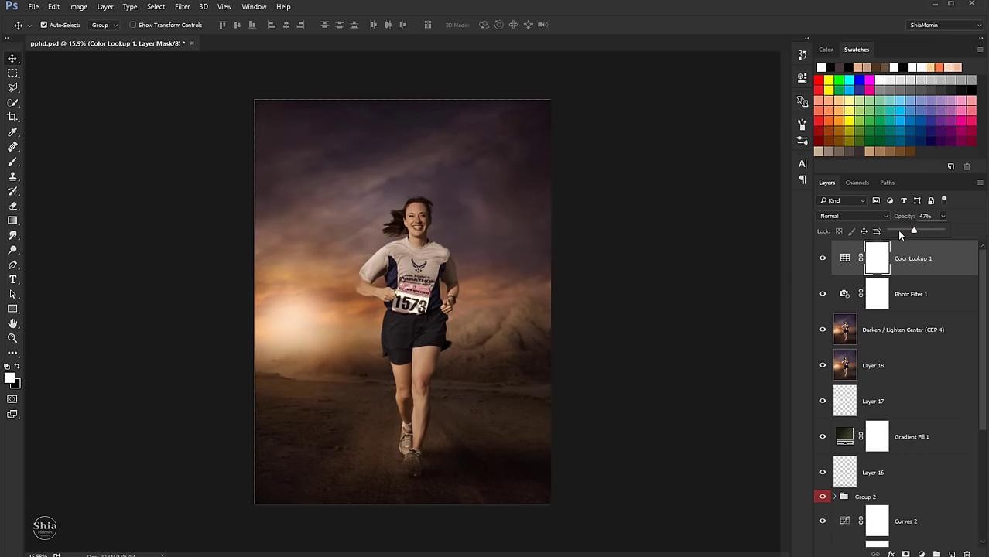
left_click(826, 242)
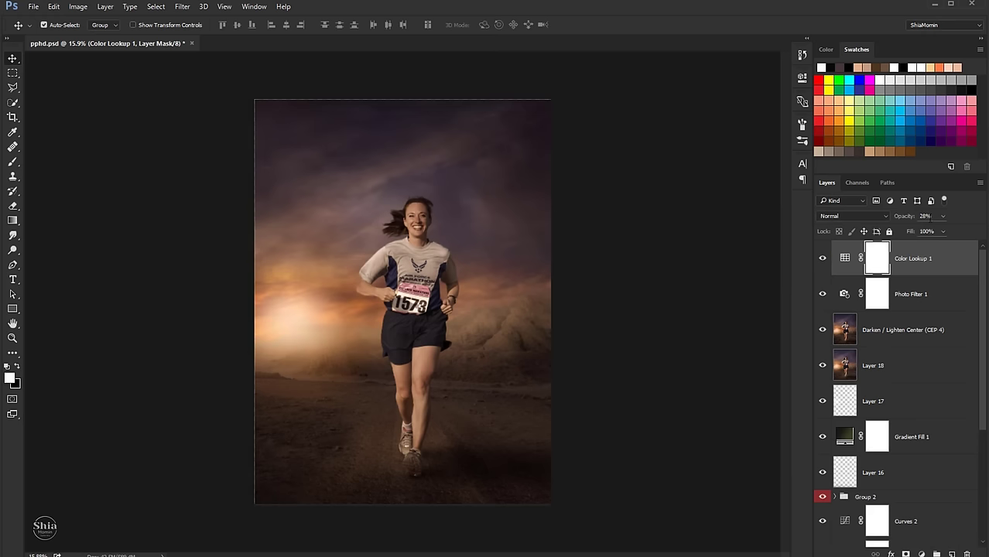
Add a Color Balance layer with midtones set to +9, +5, +2.
left_click(920, 554)
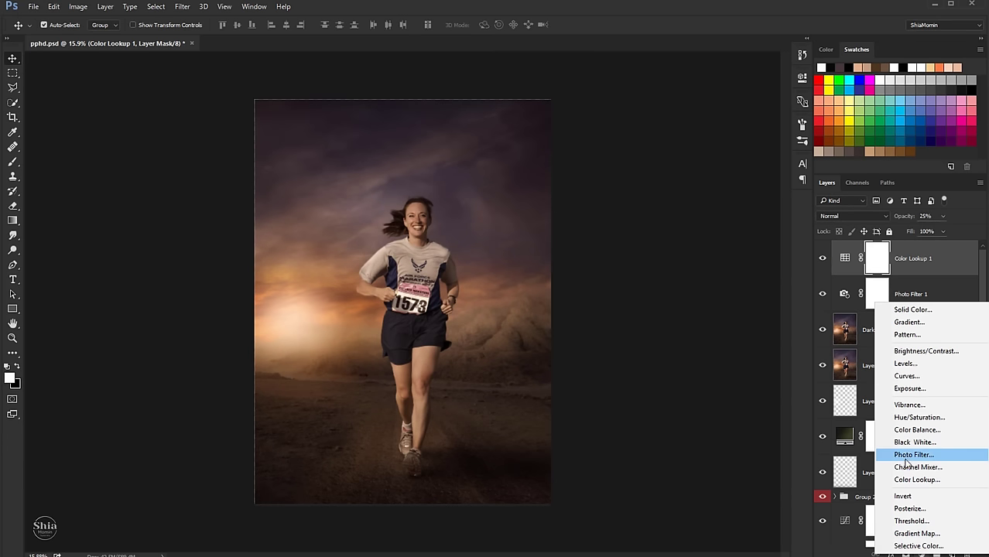
left_click(917, 429)
left_click_drag(690, 155, 693, 158)
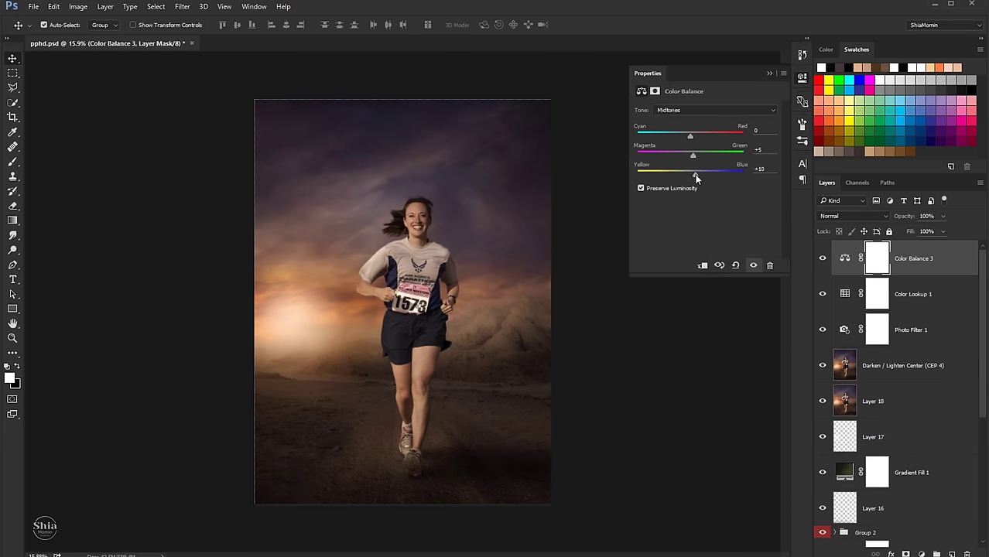
left_click_drag(693, 141, 695, 167)
left_click(766, 74)
key("ctrl+0")
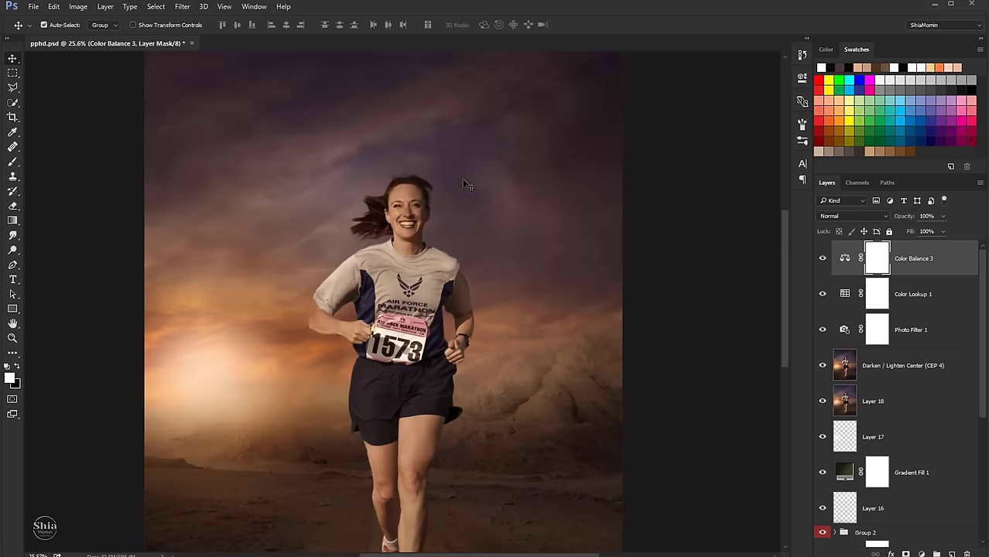
scroll(465, 185, "up", 2)
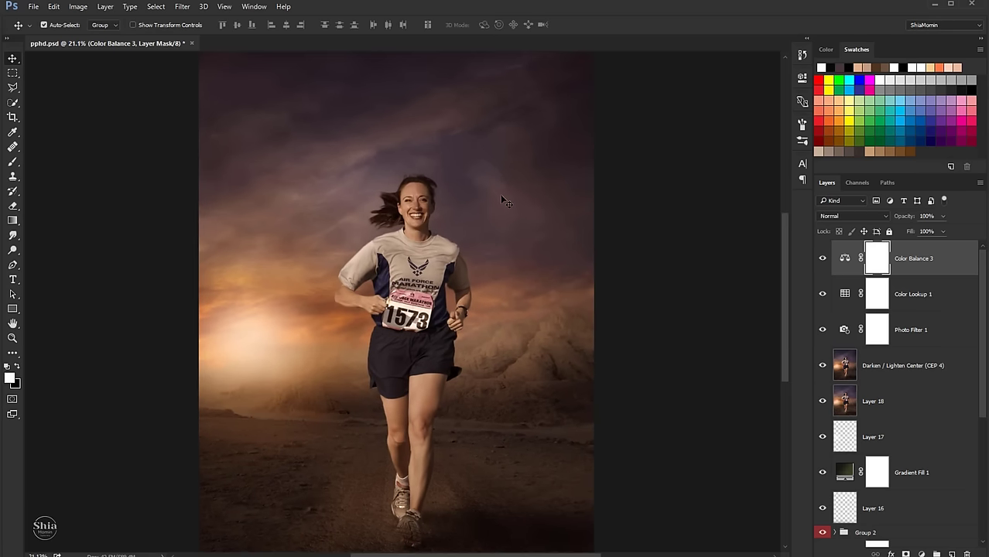
scroll(528, 220, "down", 3)
Type the title 'RUNNER' above the runner and move it toward the horizontal centre.
left_click(13, 280)
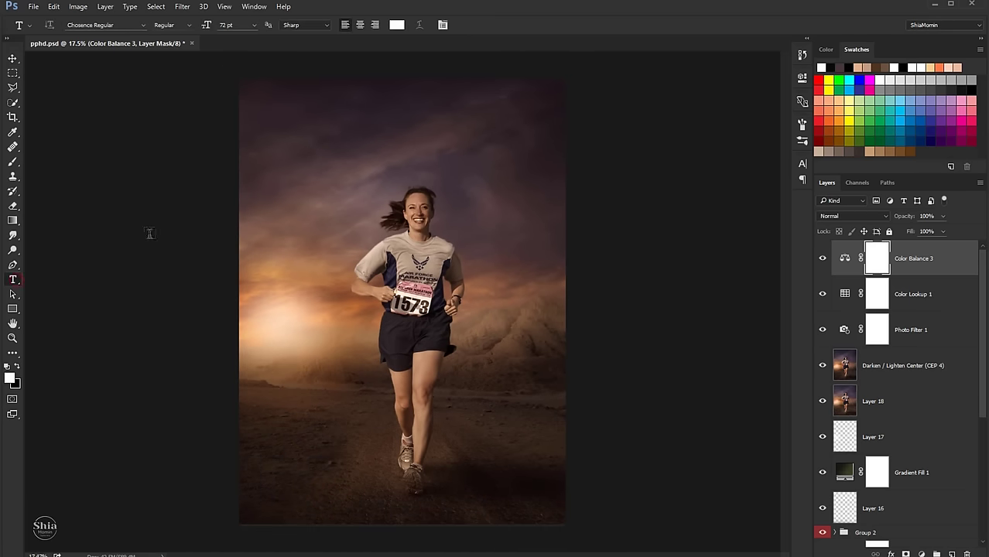
left_click(342, 127)
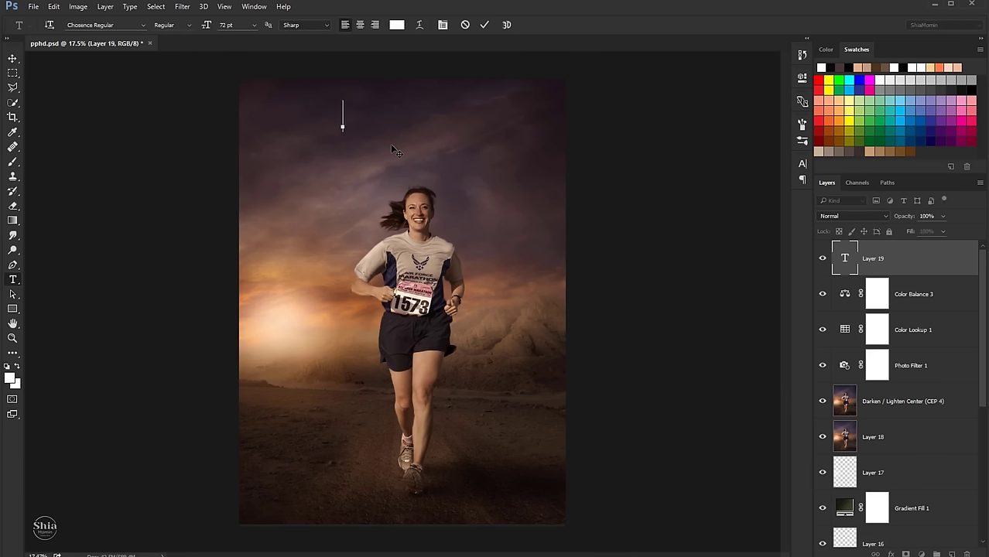
type("R")
type("UNN")
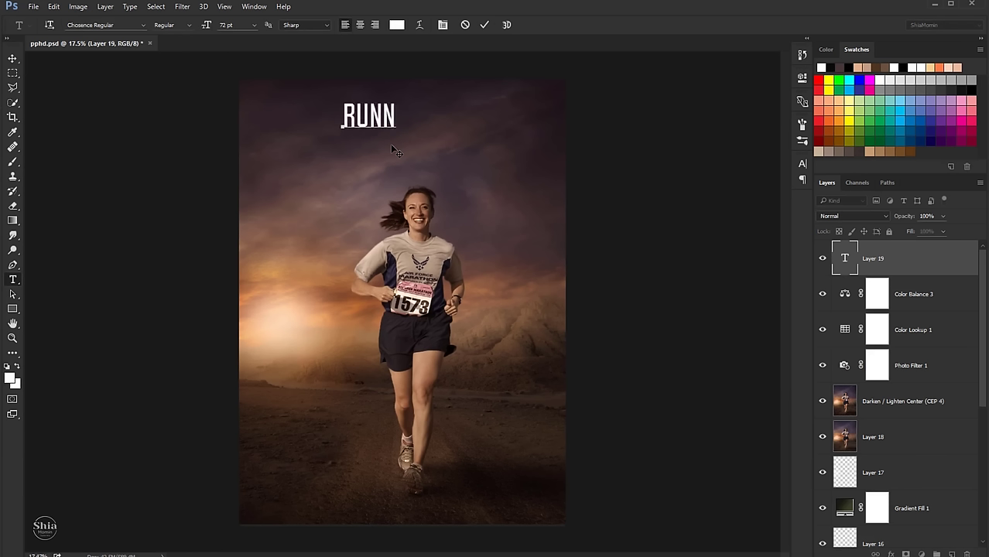
type("ER")
left_click(13, 58)
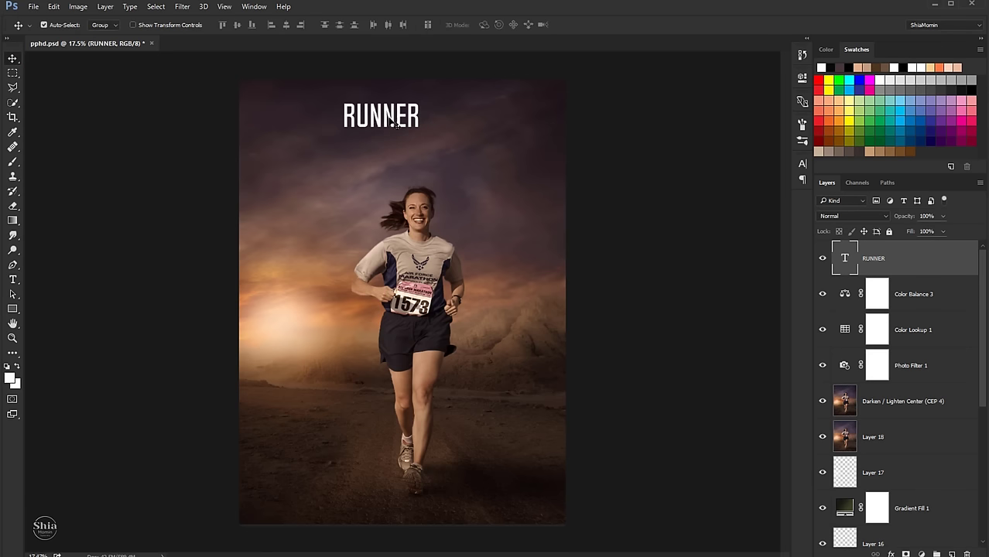
mouse_move(390, 120)
left_mouse_down()
mouse_move(423, 121)
mouse_move(368, 116)
left_mouse_up()
Make RUNNER 75 pt with 220 tracking and re-centre it across the image.
left_click(13, 280)
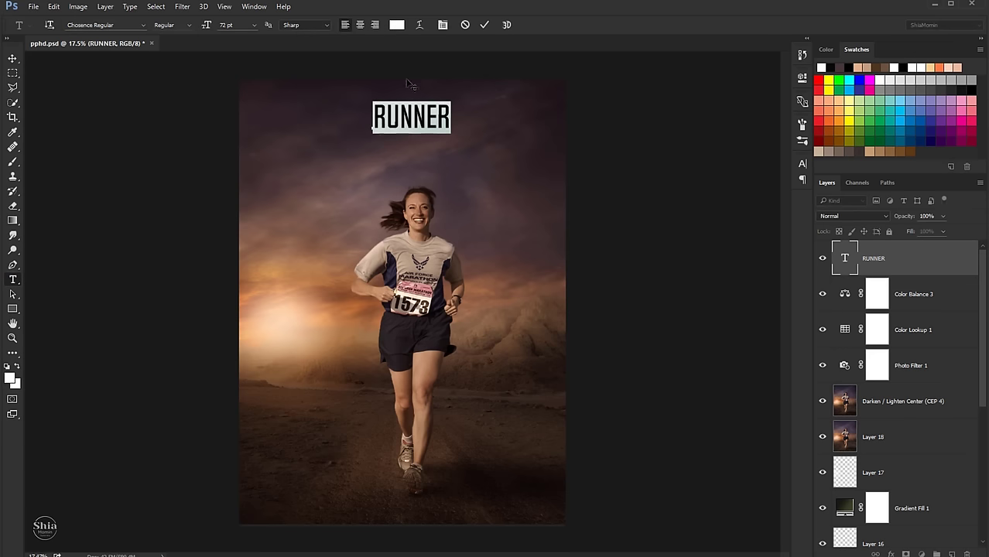
left_click(443, 25)
left_click_drag(736, 206, 744, 207)
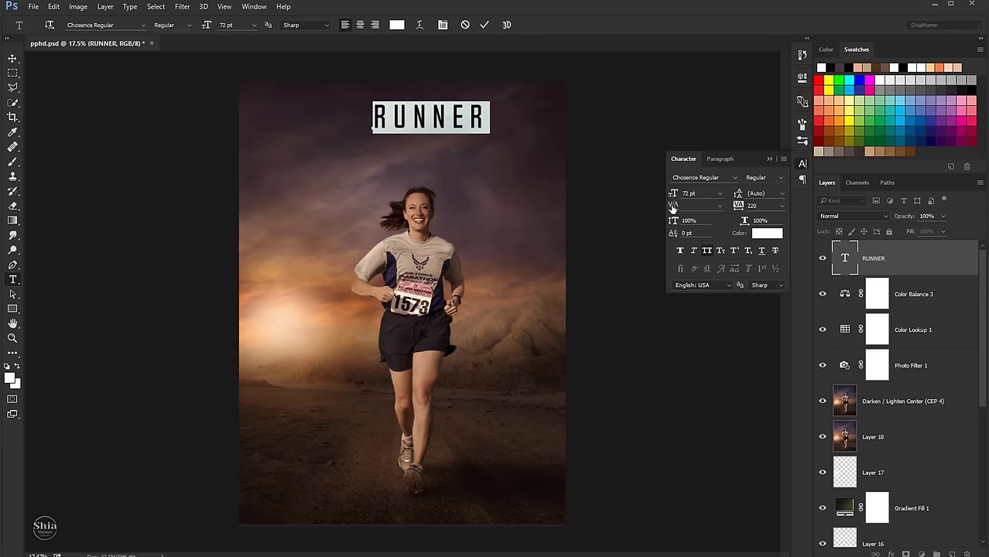
left_click_drag(672, 221, 679, 194)
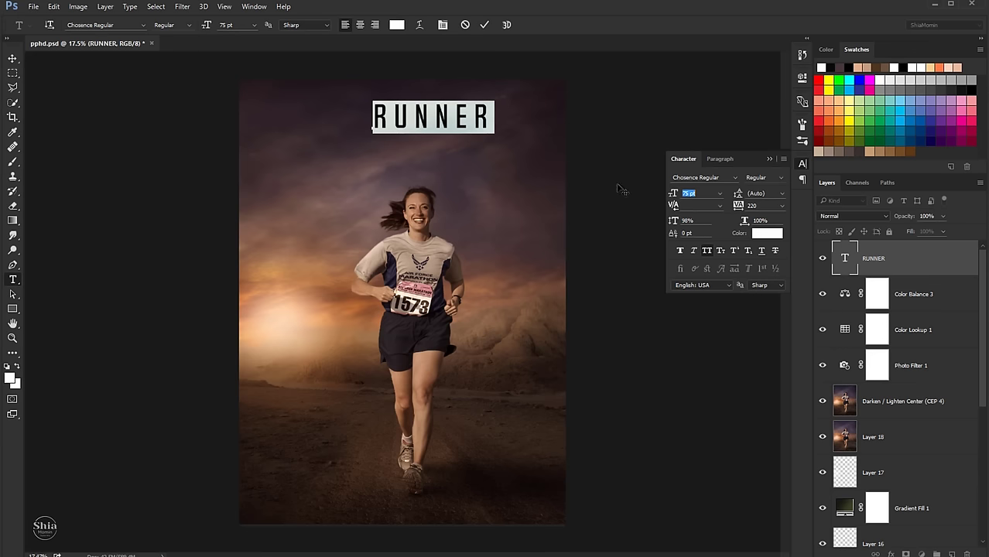
left_click(13, 58)
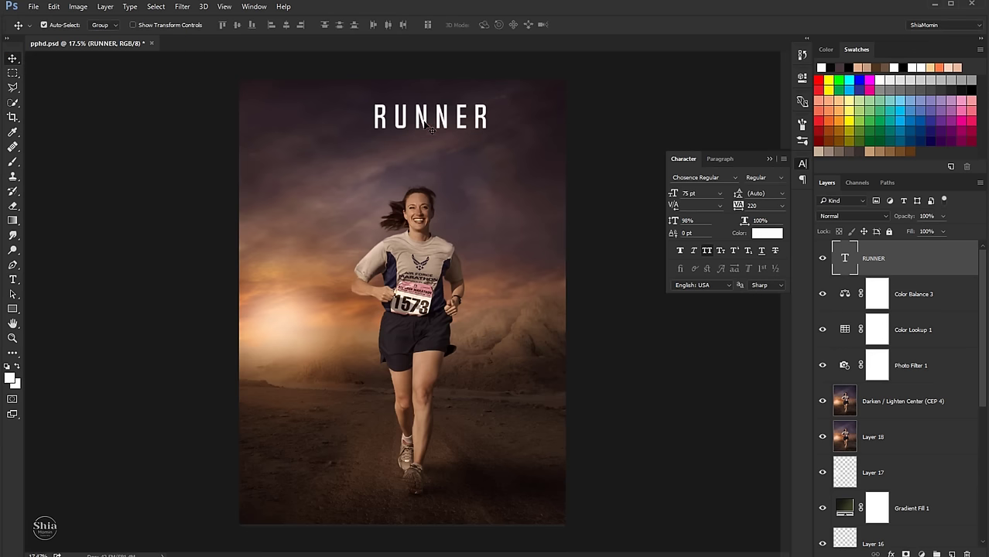
left_click_drag(431, 128, 411, 126)
key("ctrl+0")
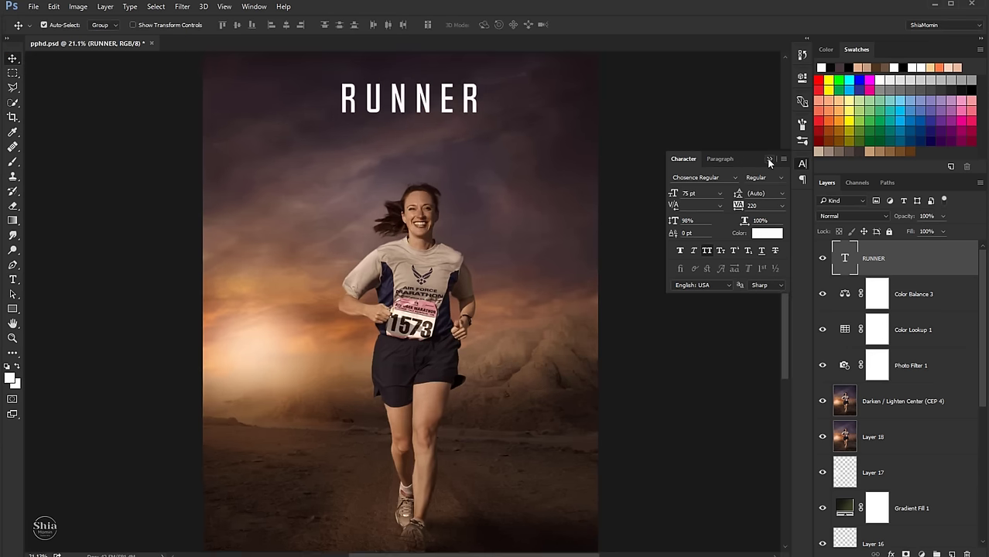
left_click(769, 159)
key("ctrl+0")
left_click(929, 302)
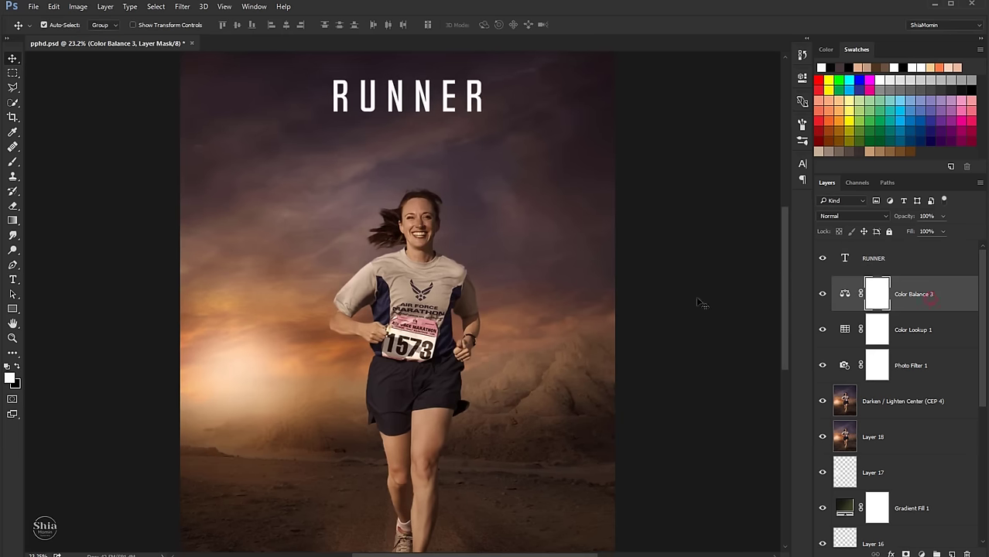
Type 'DIGITAL ARTS' below RUNNER and set its tracking to 0.
left_click(12, 279)
left_click(351, 147)
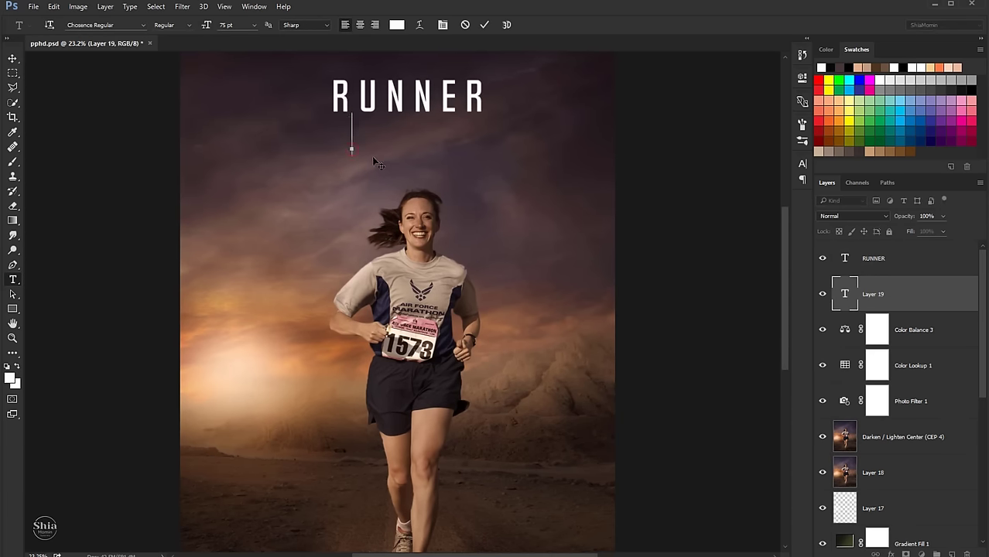
type("D")
type("IGIT")
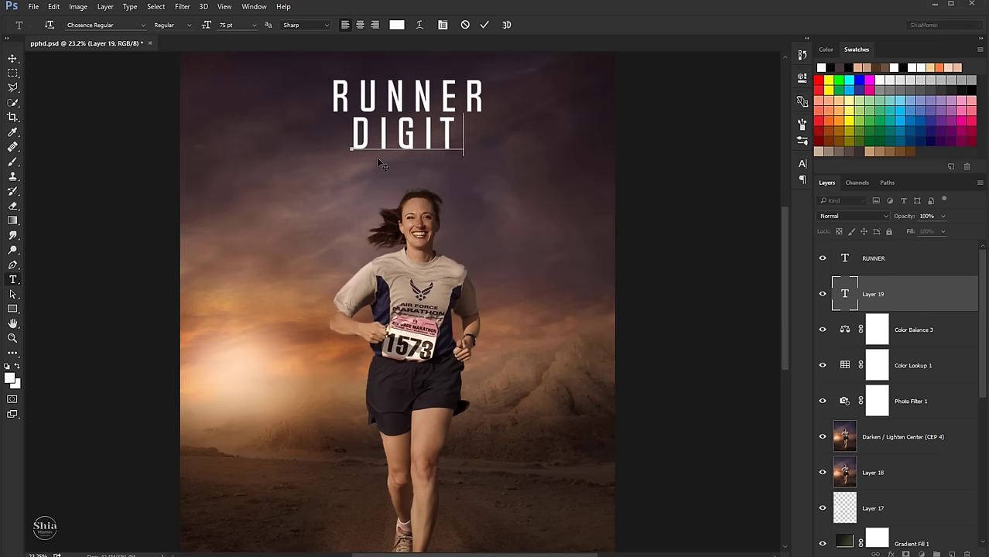
type("AL ARTS")
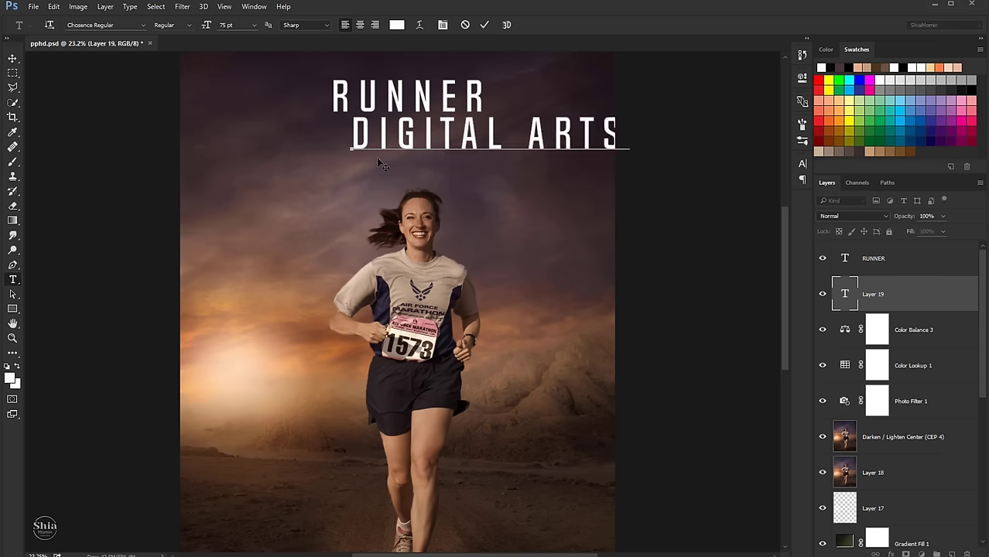
left_click_drag(631, 131, 377, 104)
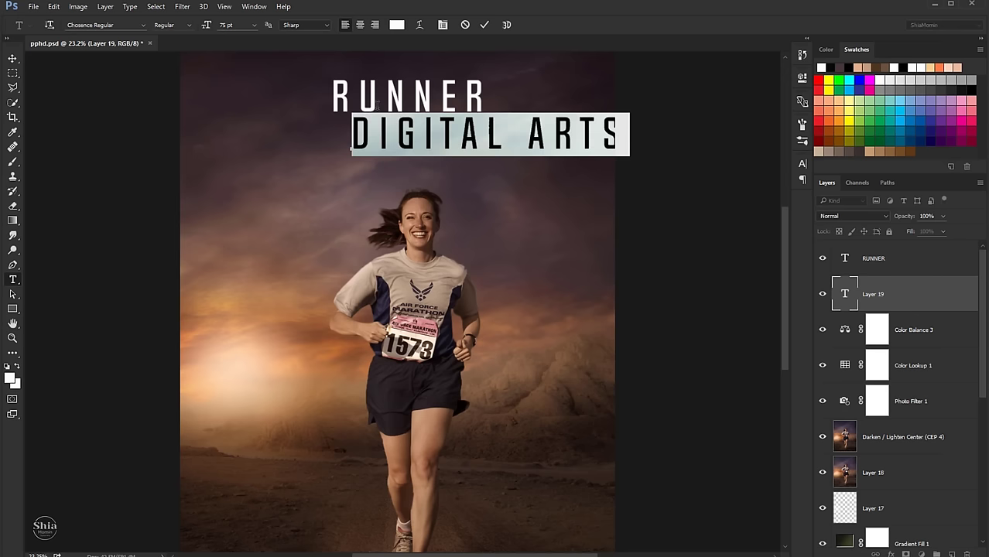
left_click(442, 26)
left_click(781, 206)
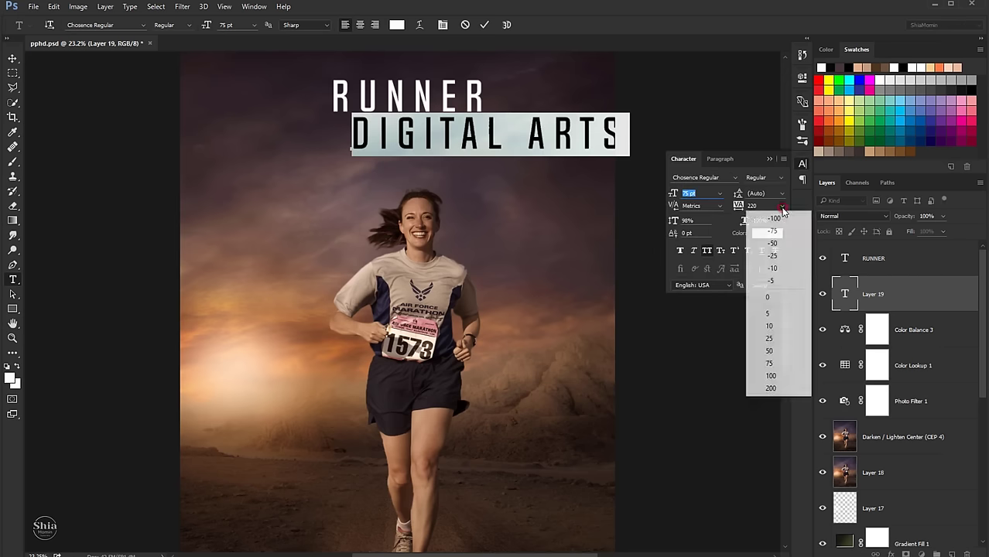
left_click(762, 295)
Try several fonts on DIGITAL ARTS, applying Ebrima Regular.
left_click(701, 179)
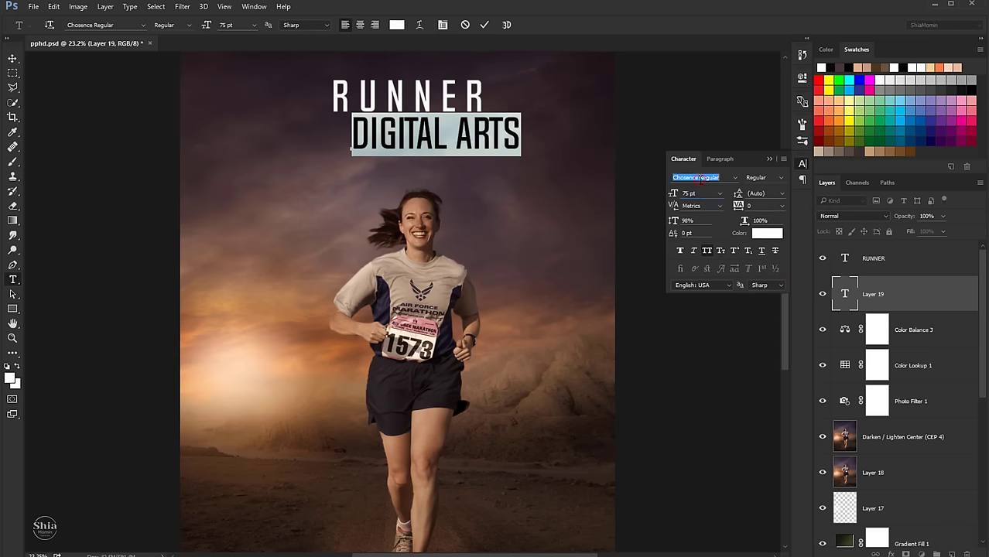
key("Down")
key("Down")
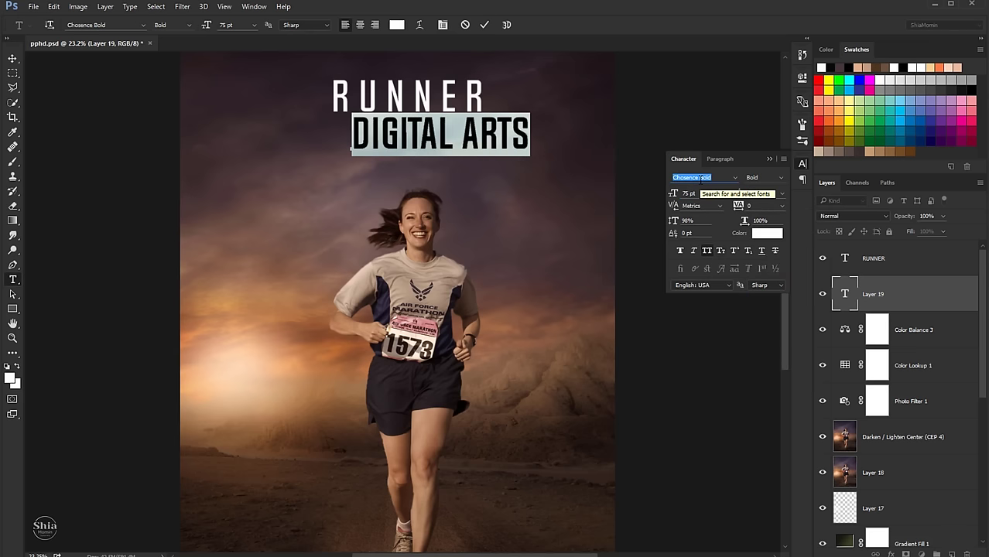
key("Down")
key("Down")
key("Down")
key("Down")
key("Down")
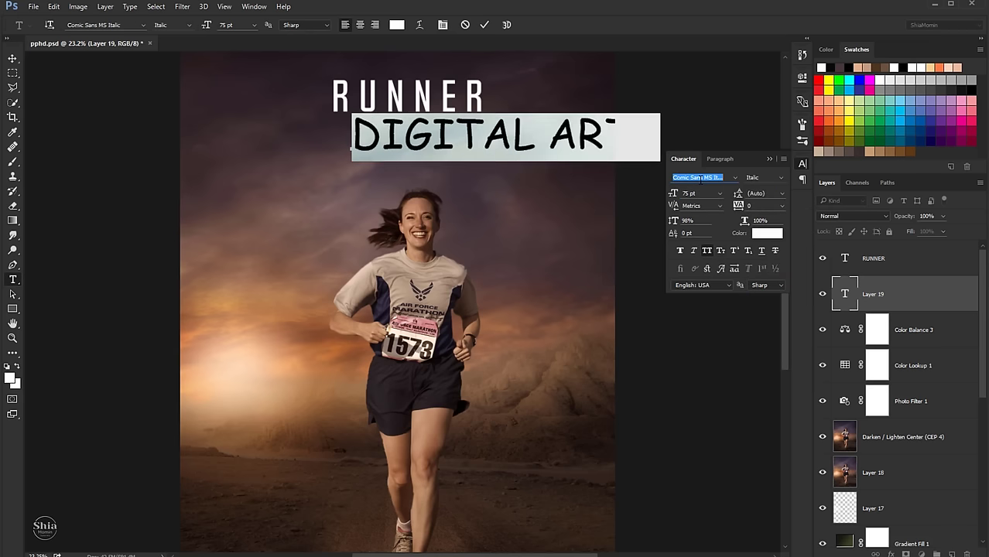
key("Down")
key("Down")
key("Down")
left_click(734, 177)
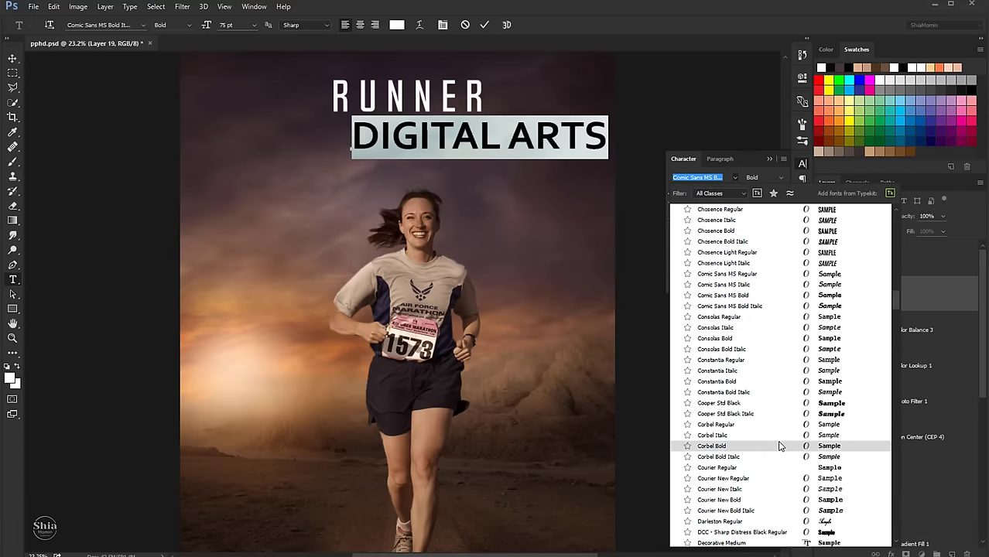
scroll(783, 321, "up", 5)
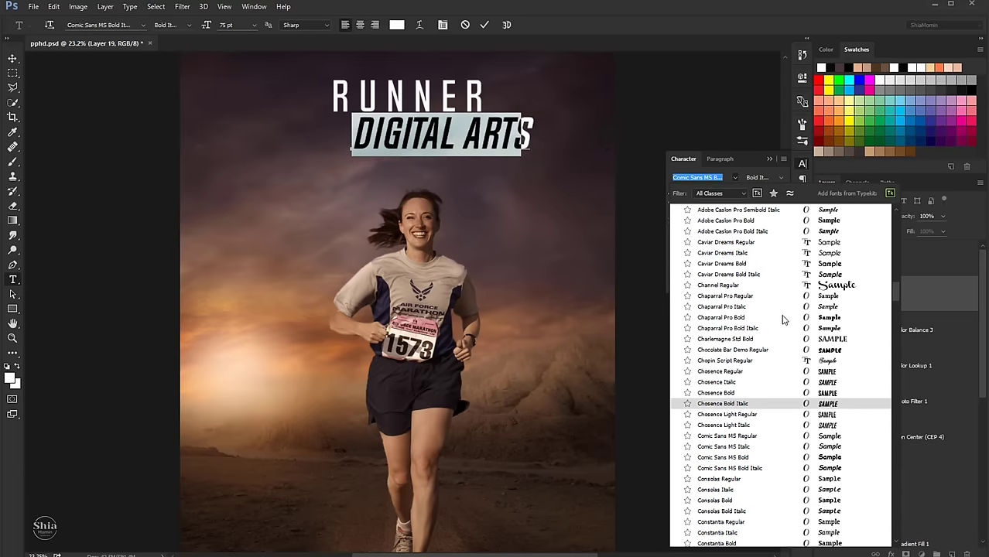
left_click_drag(894, 294, 896, 317)
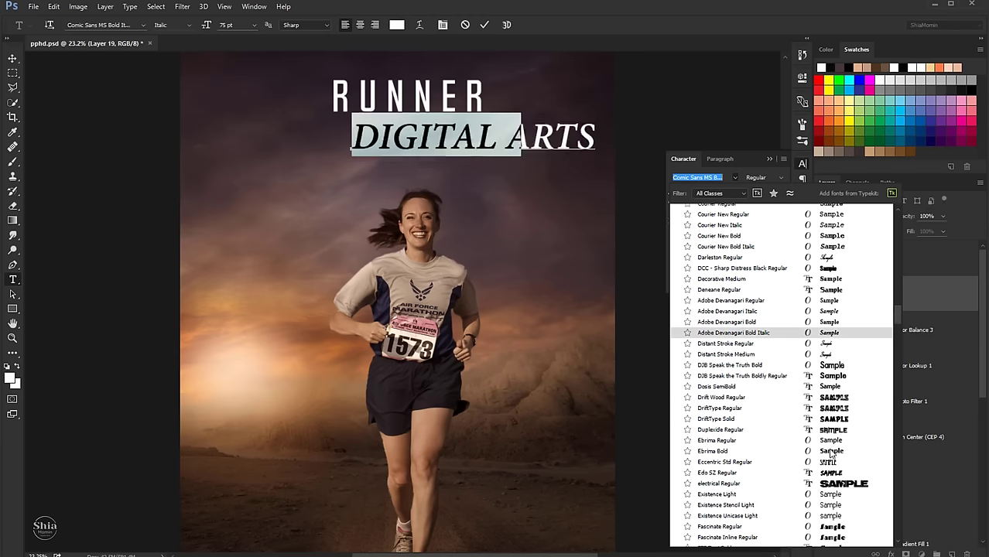
left_click(831, 441)
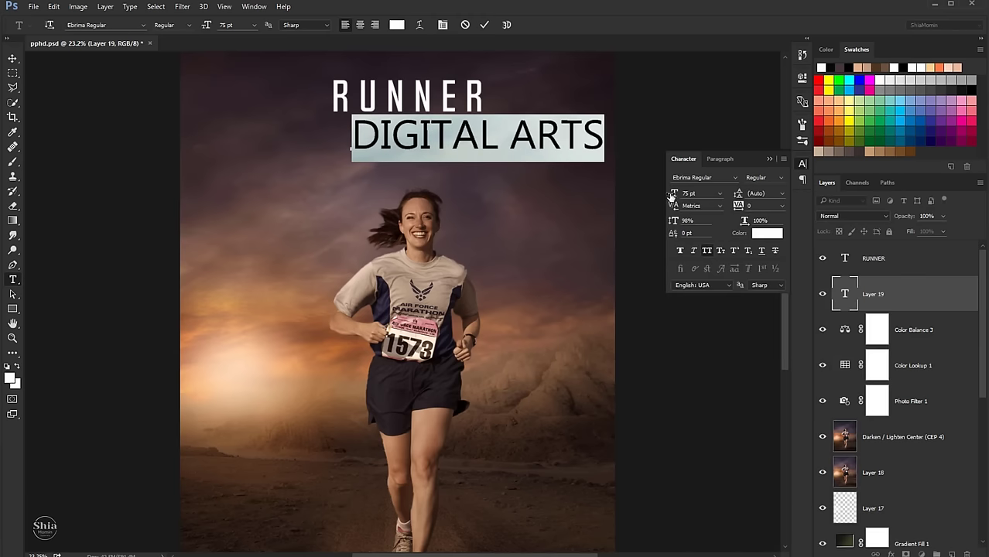
Set DIGITAL ARTS to 35 pt in DJB Speak the Truth Bold and commit the text.
left_click_drag(671, 196, 647, 198)
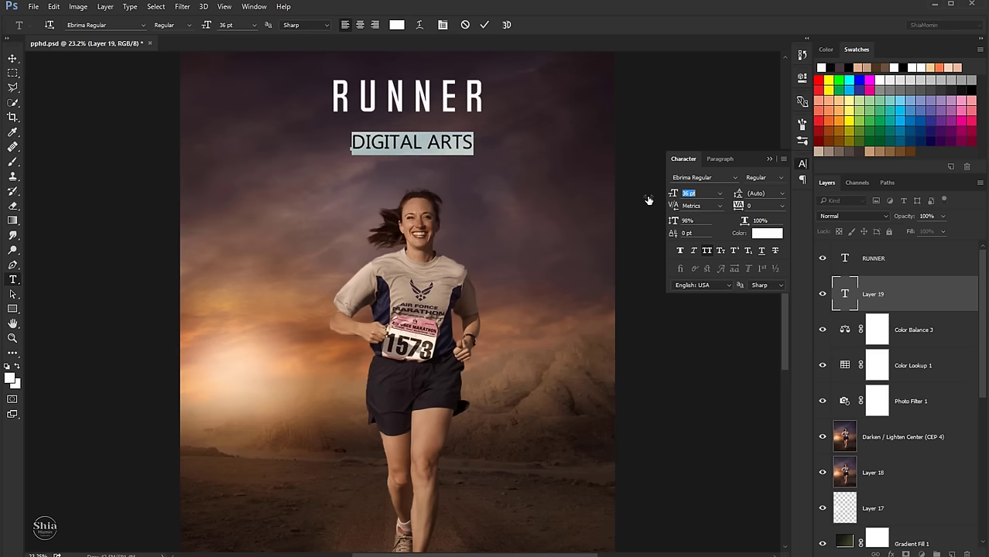
left_click(733, 178)
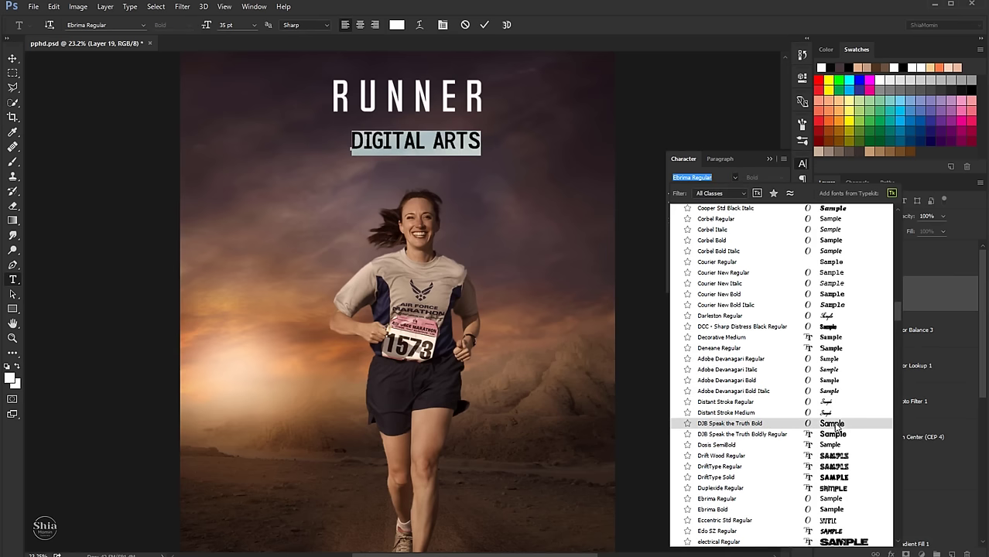
left_click(835, 426)
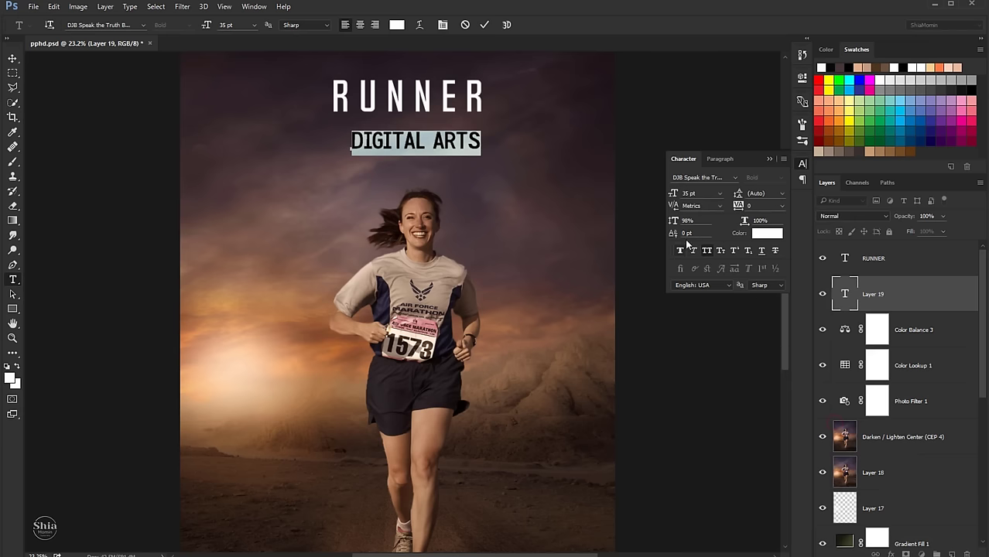
left_click(771, 162)
key("ctrl+Return")
key("v")
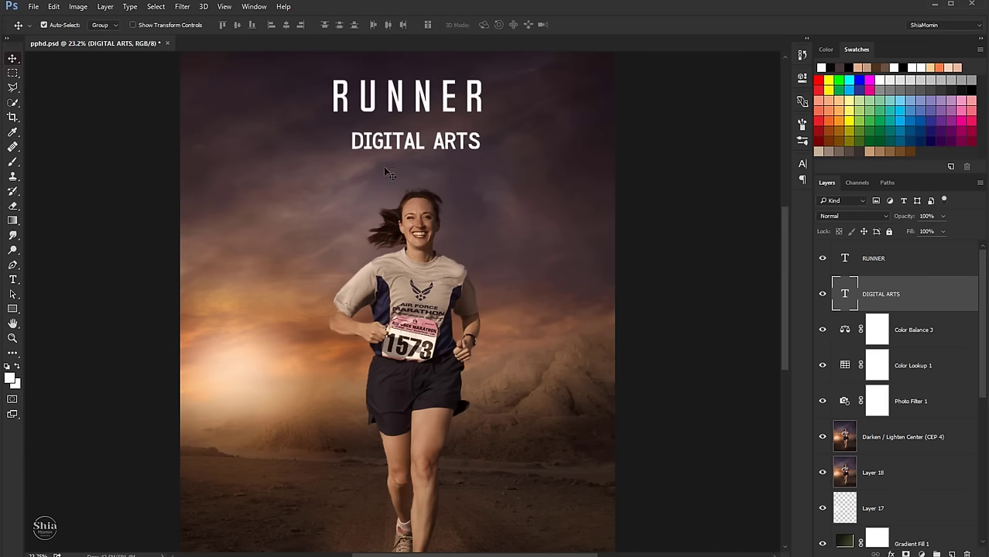
Scale DIGITAL ARTS to about 74%, place it under RUNNER, and centre-align both lines.
key("ctrl+t")
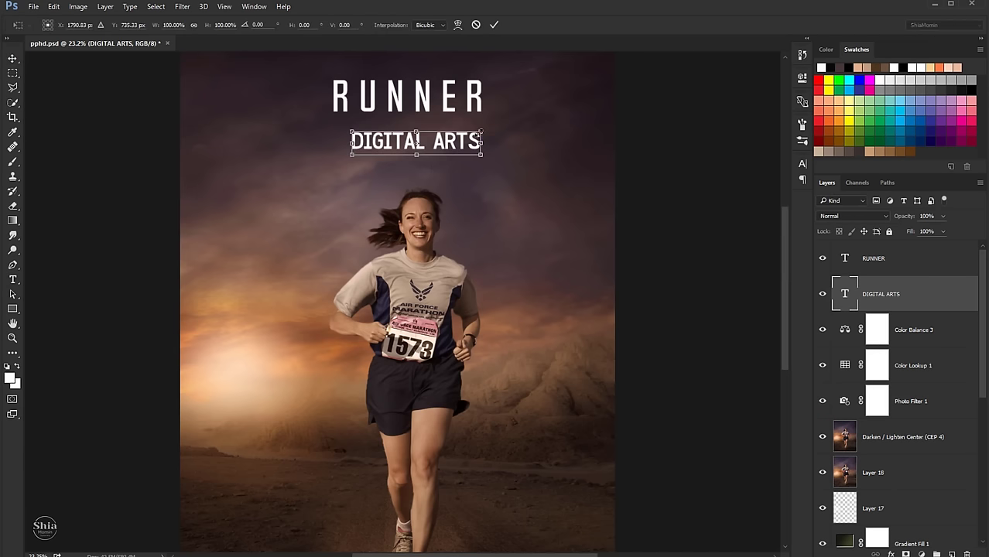
left_click_drag(482, 131, 464, 113)
left_click_drag(434, 145, 431, 140)
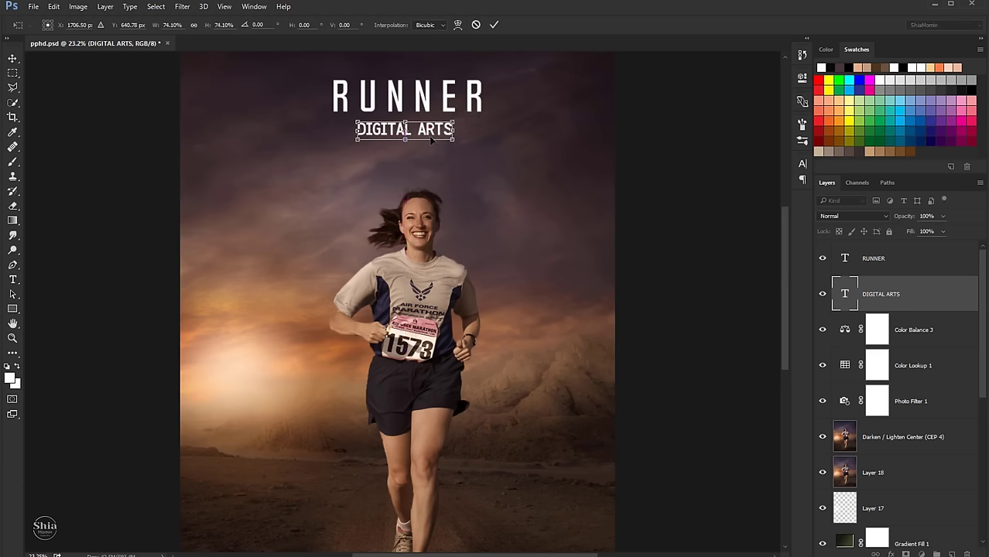
left_click(493, 24)
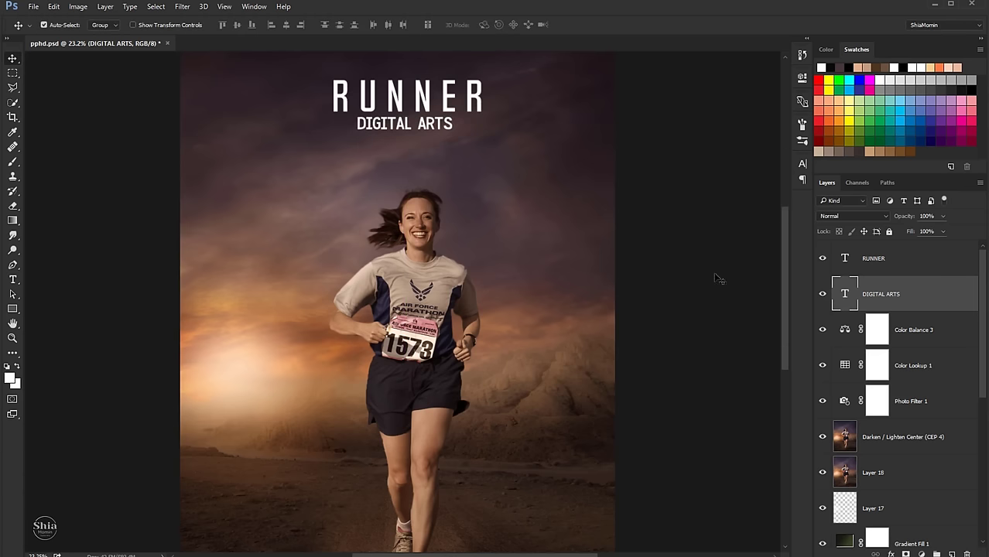
left_click(913, 265, "shift")
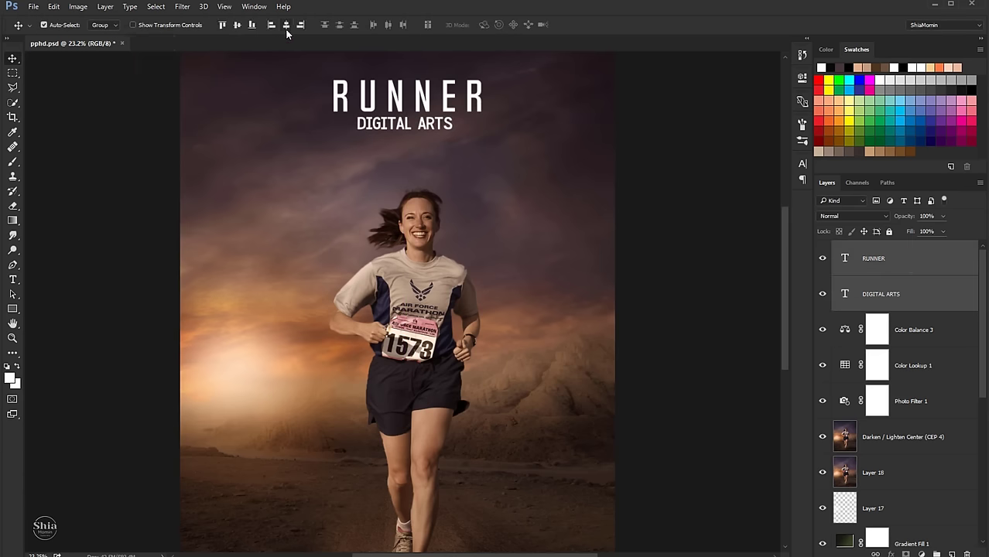
left_click(286, 30)
left_click(942, 264)
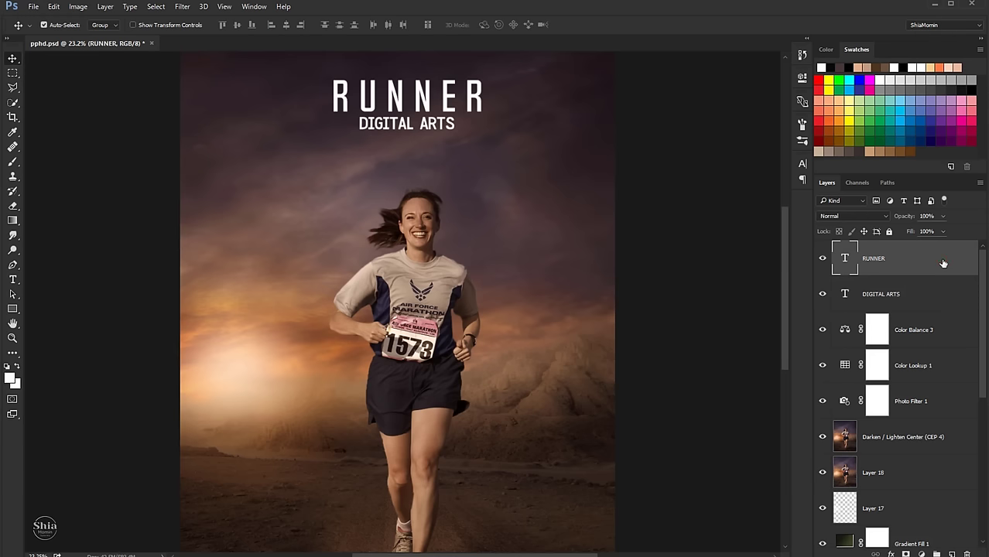
Give the RUNNER layer a copper-tan Gradient Overlay.
left_click(916, 301)
double_click(912, 264)
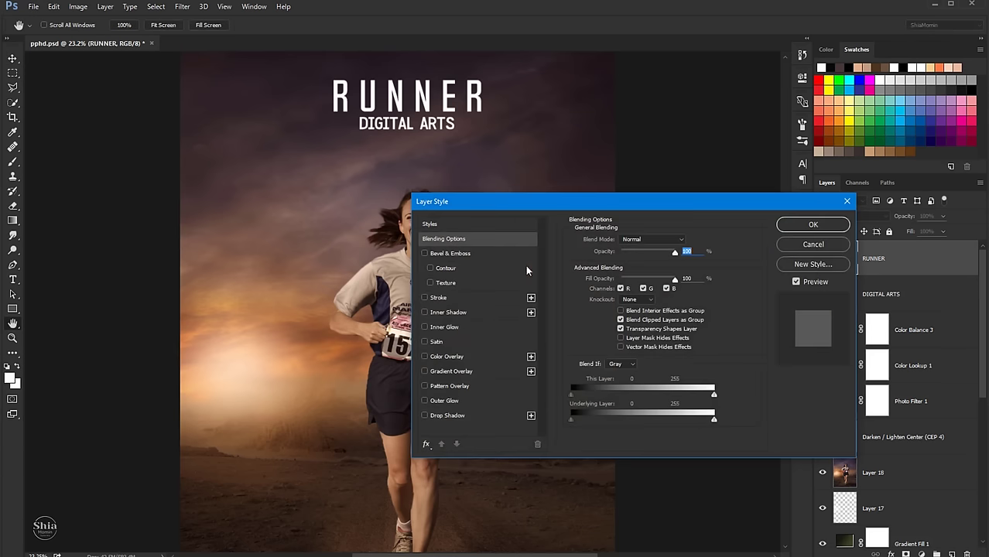
left_click(453, 371)
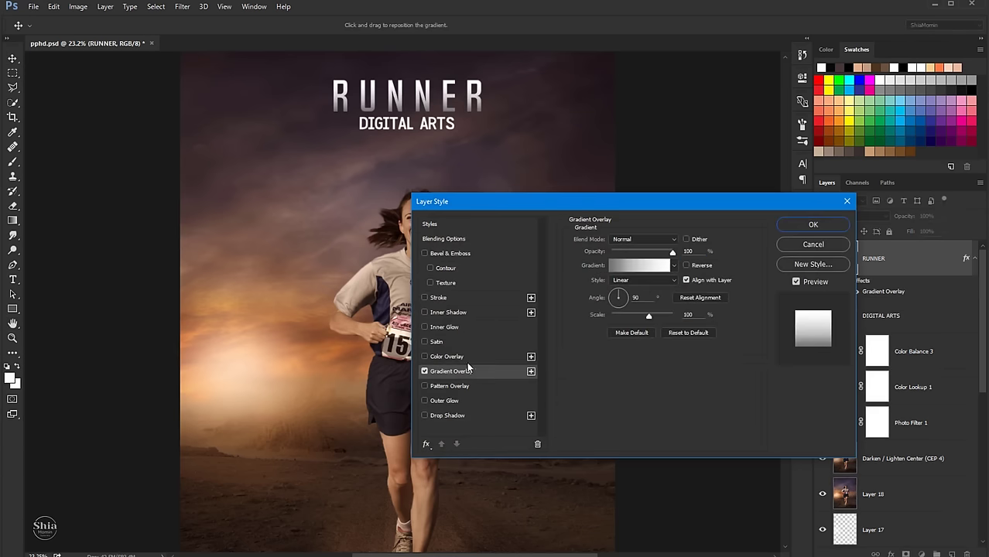
left_click(630, 265)
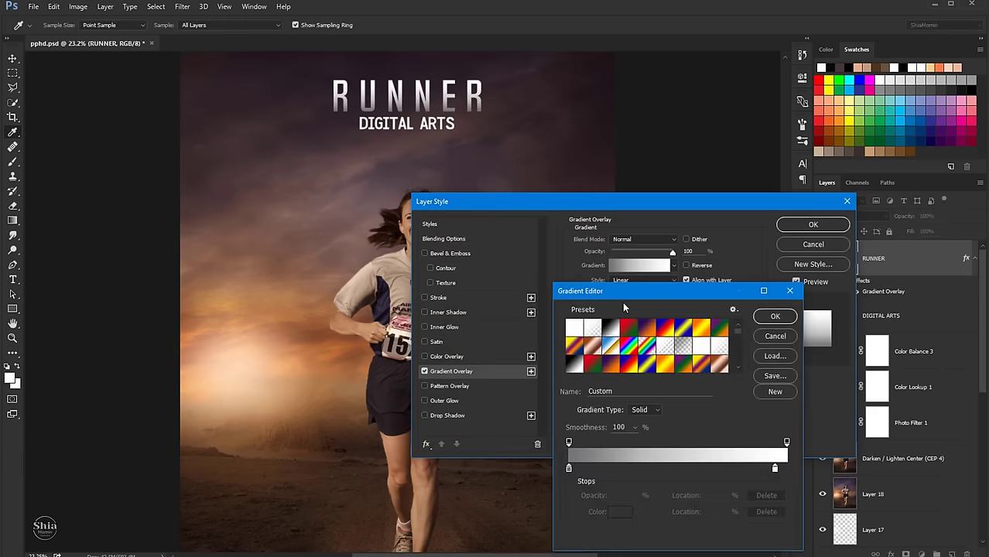
scroll(685, 365, "down", 2)
left_click(684, 365)
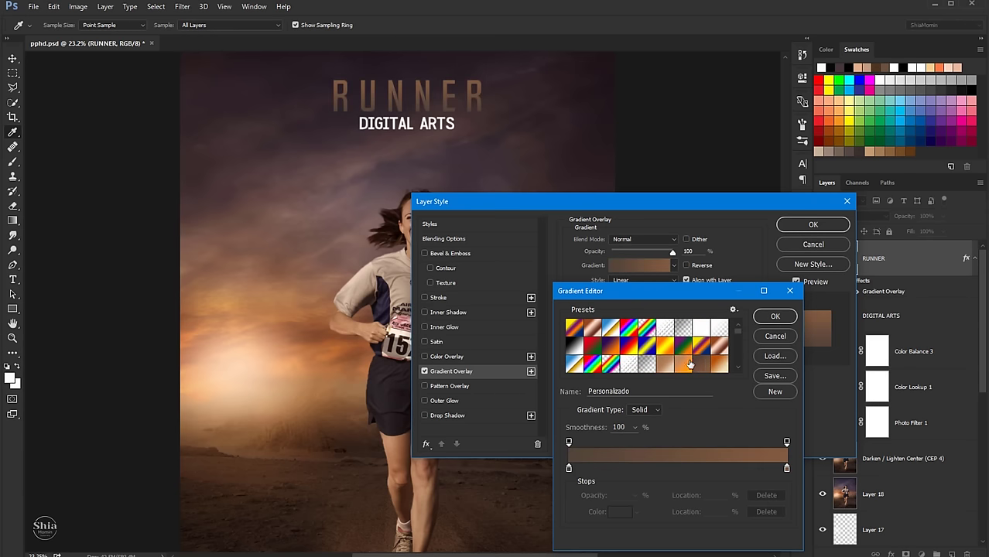
left_click(666, 364)
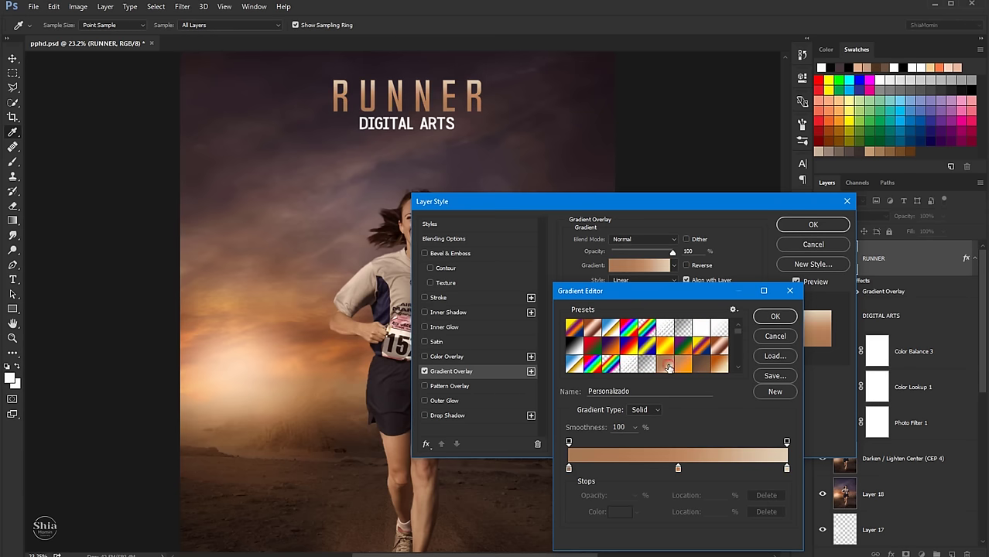
left_click(775, 316)
Add a tight Drop Shadow with 9 px distance to RUNNER and apply the style.
left_click(447, 415)
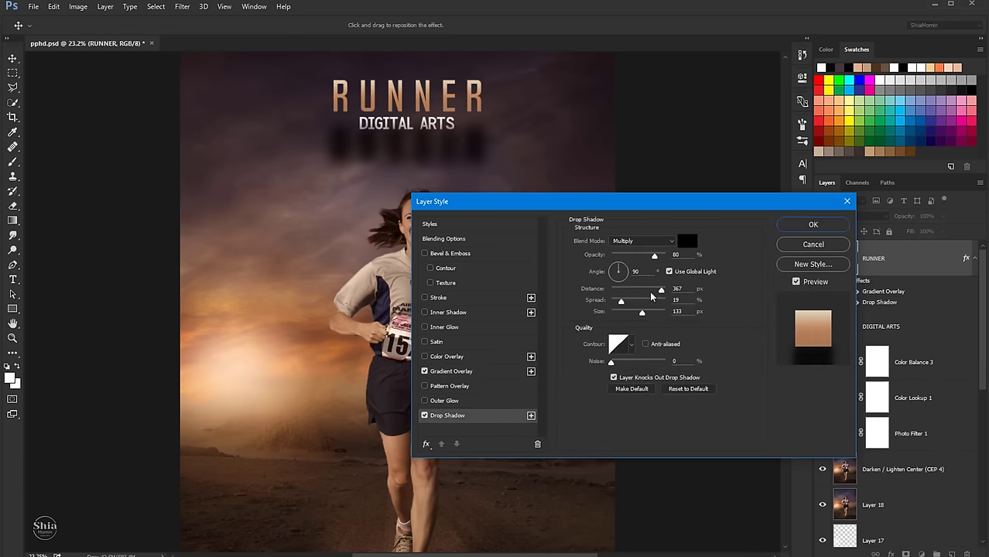
mouse_move(652, 293)
left_mouse_down()
mouse_move(623, 291)
mouse_move(618, 312)
mouse_move(616, 289)
mouse_move(615, 314)
left_mouse_up()
left_click(628, 267)
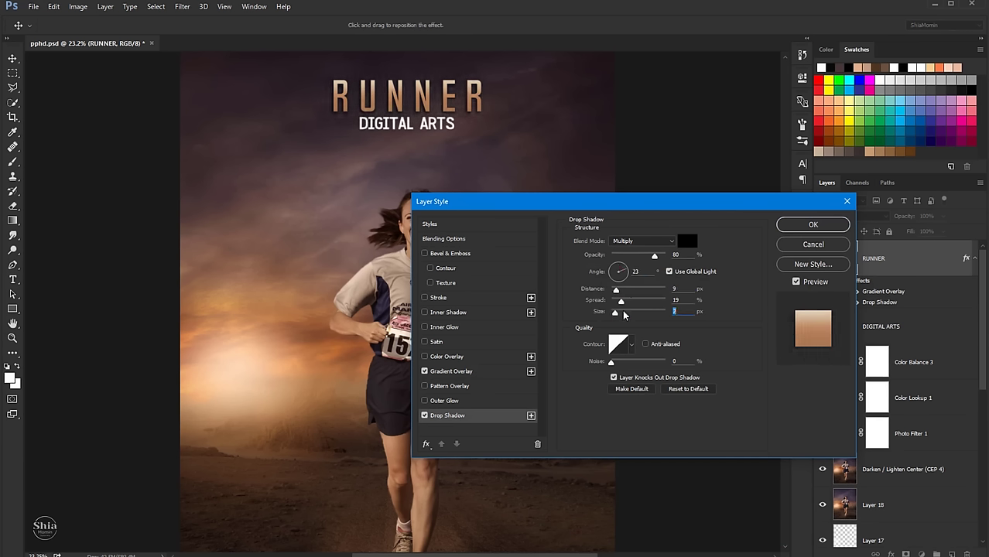
left_click(786, 228)
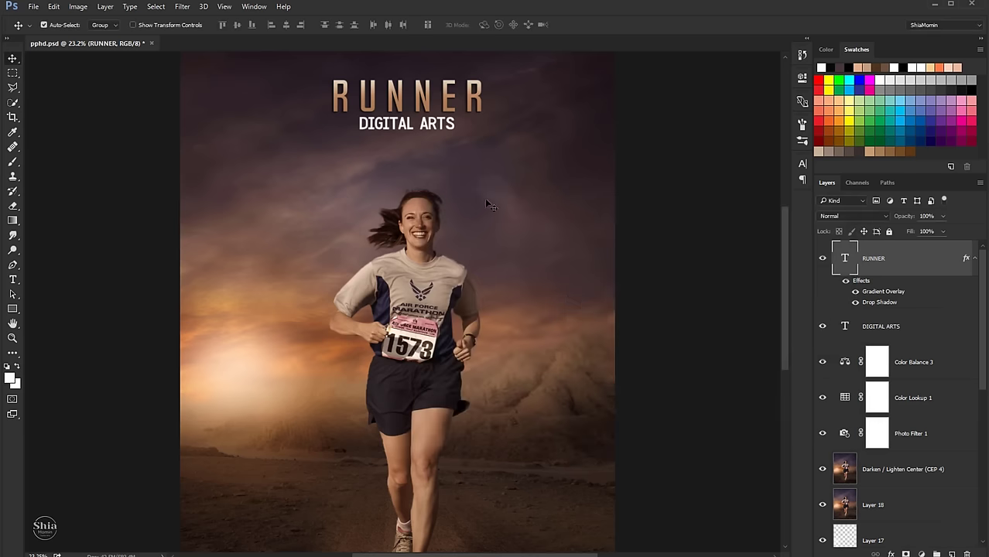
double_click(937, 327)
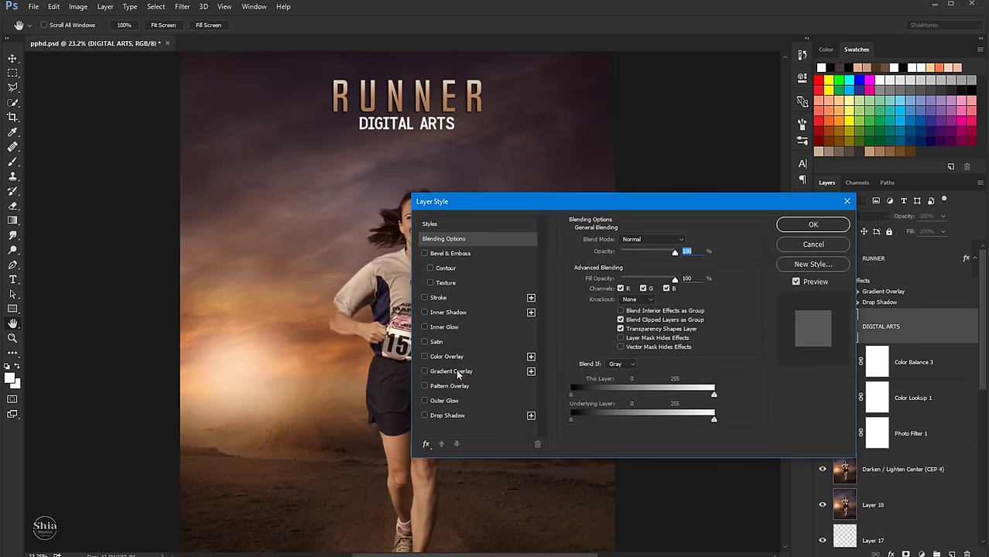
left_click(456, 371)
left_click(639, 265)
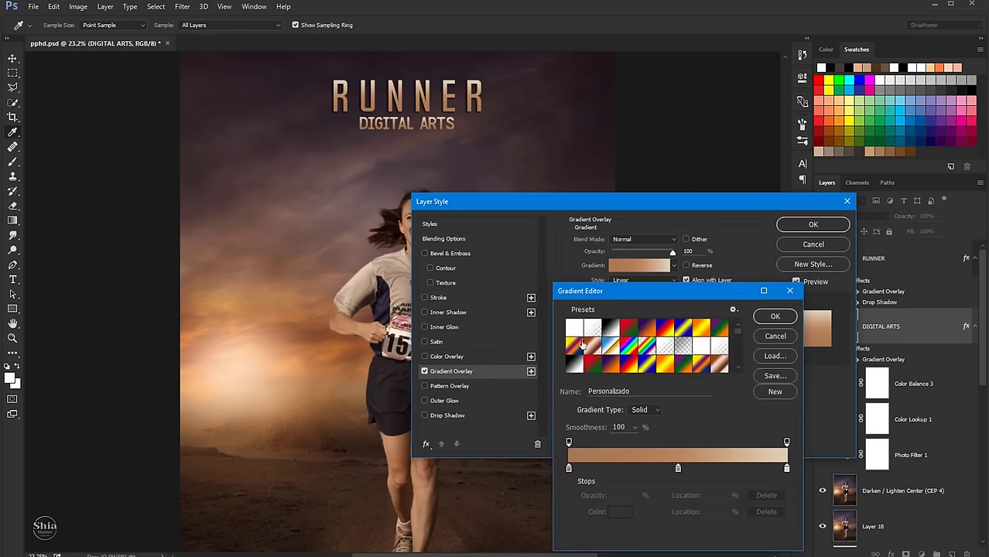
left_click(596, 329)
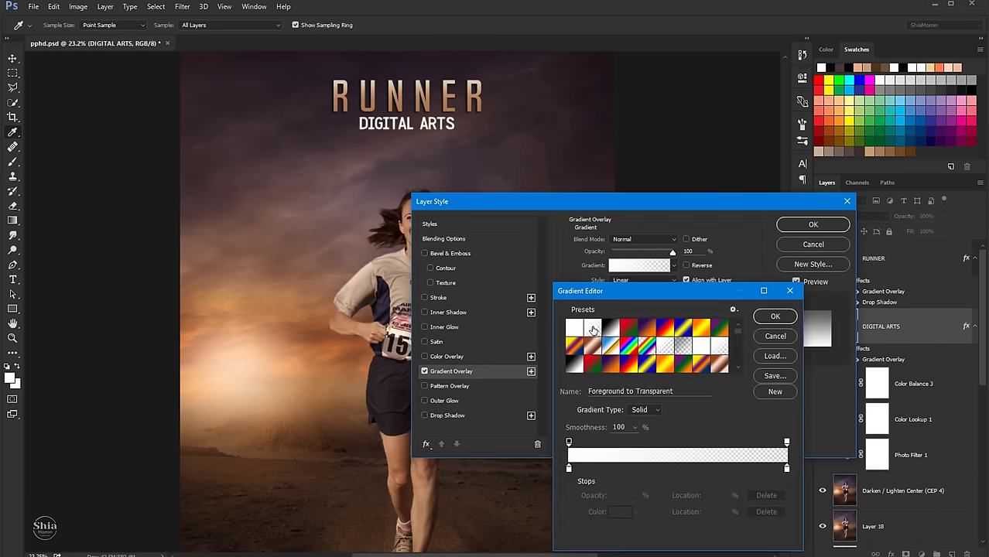
left_click(611, 326)
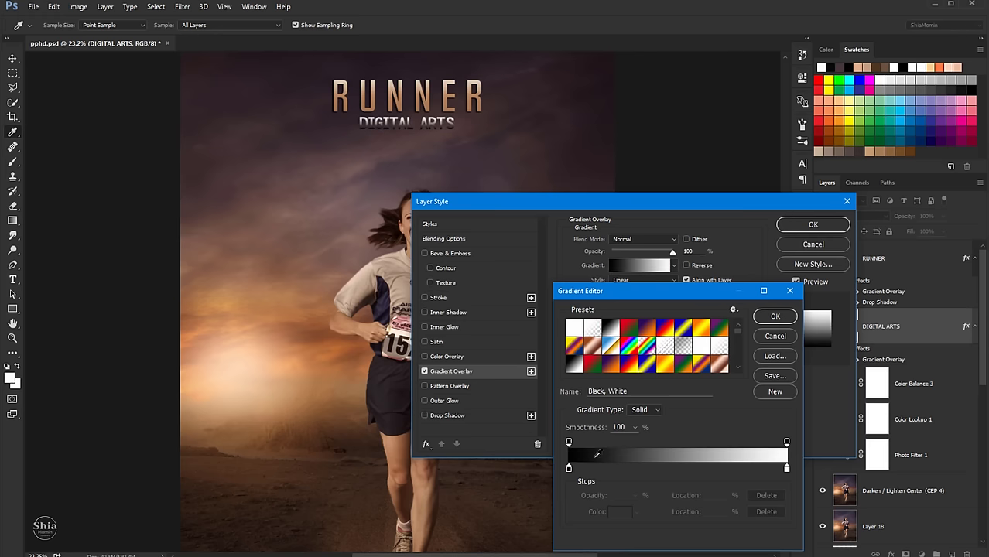
left_click(569, 468)
left_click(619, 512)
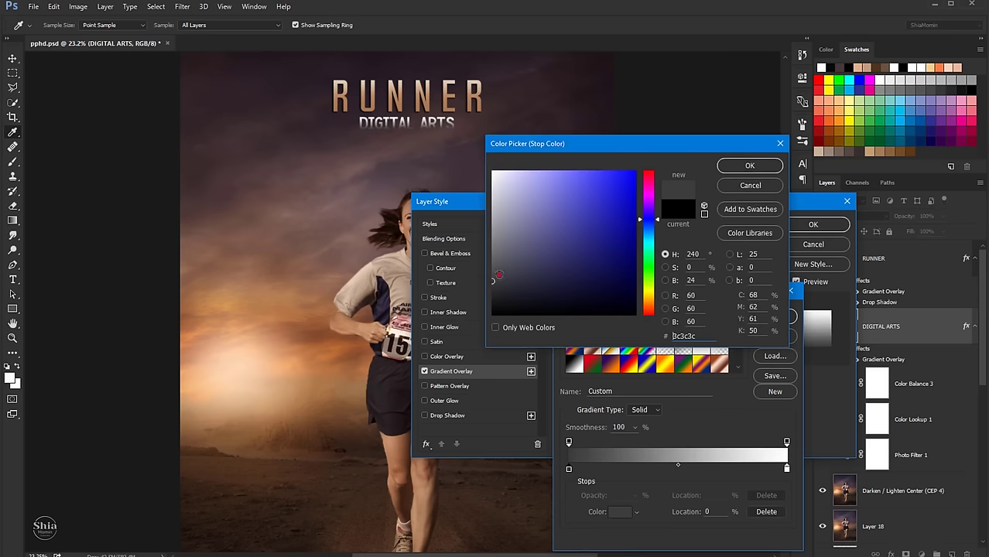
left_click_drag(499, 275, 492, 255)
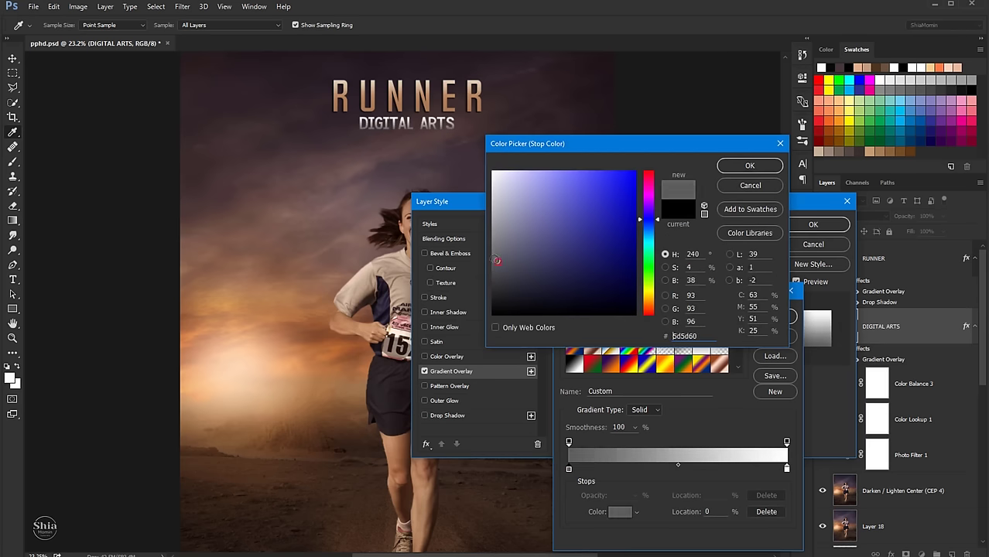
left_click(726, 171)
scroll(688, 360, "down", 1)
left_click(682, 355)
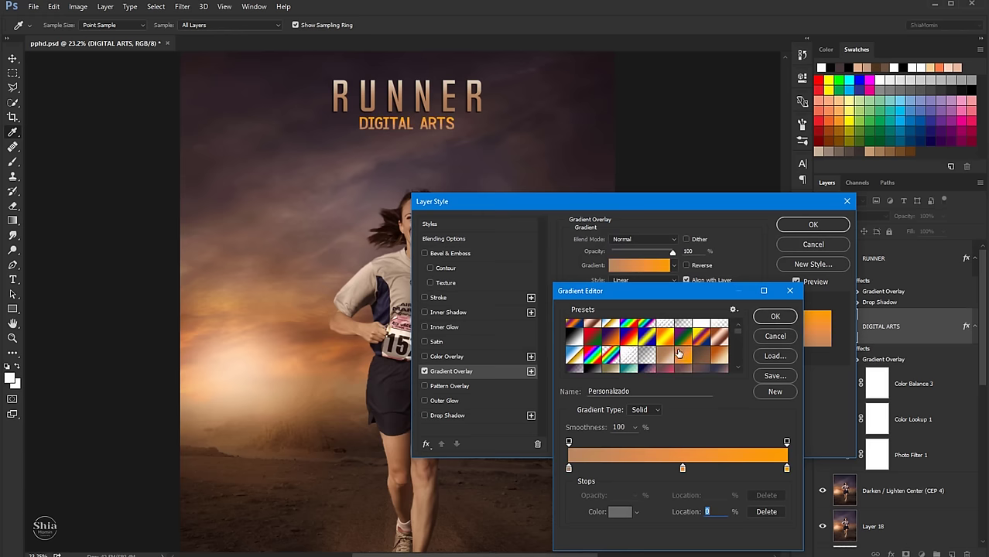
left_click(696, 358)
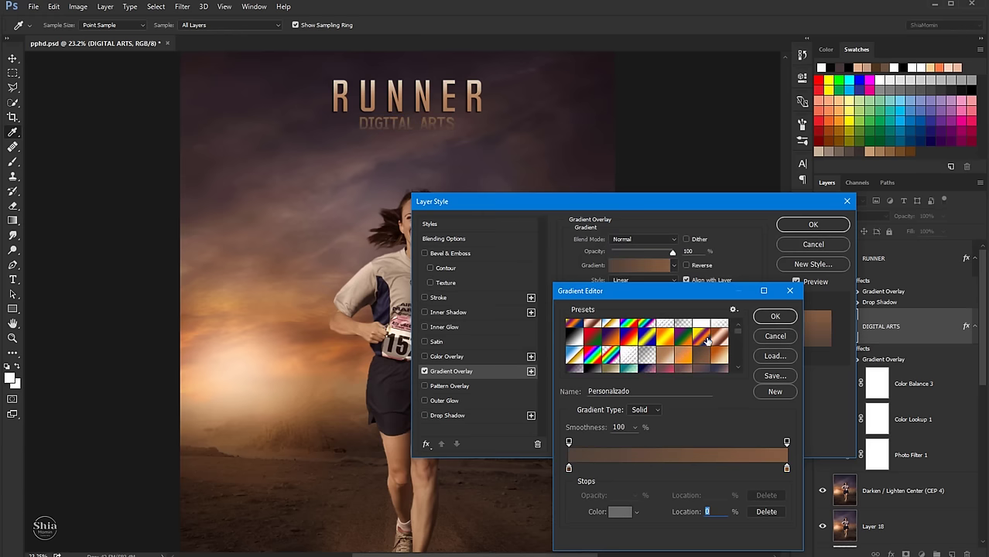
scroll(677, 357, "down", 1)
left_click(615, 364)
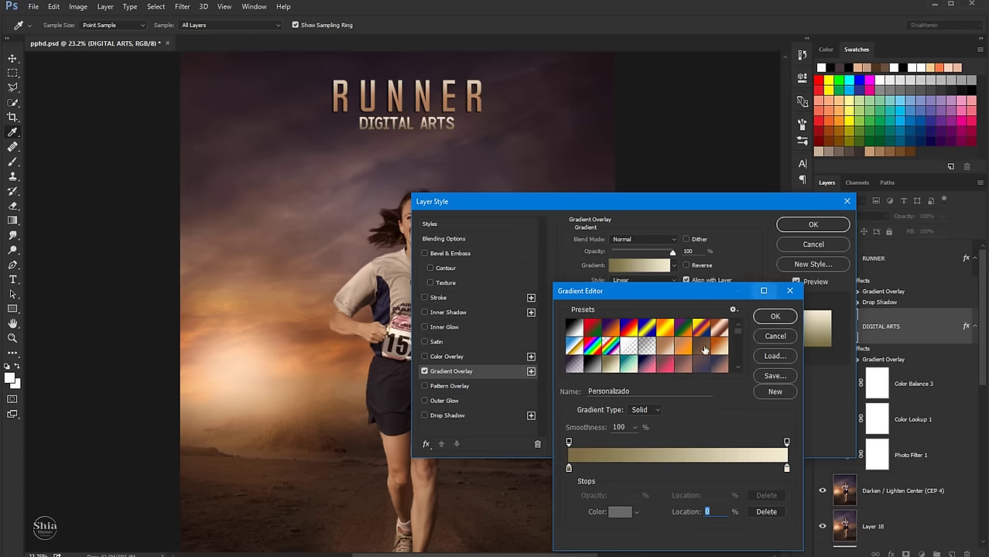
left_click(704, 350)
left_click(687, 364)
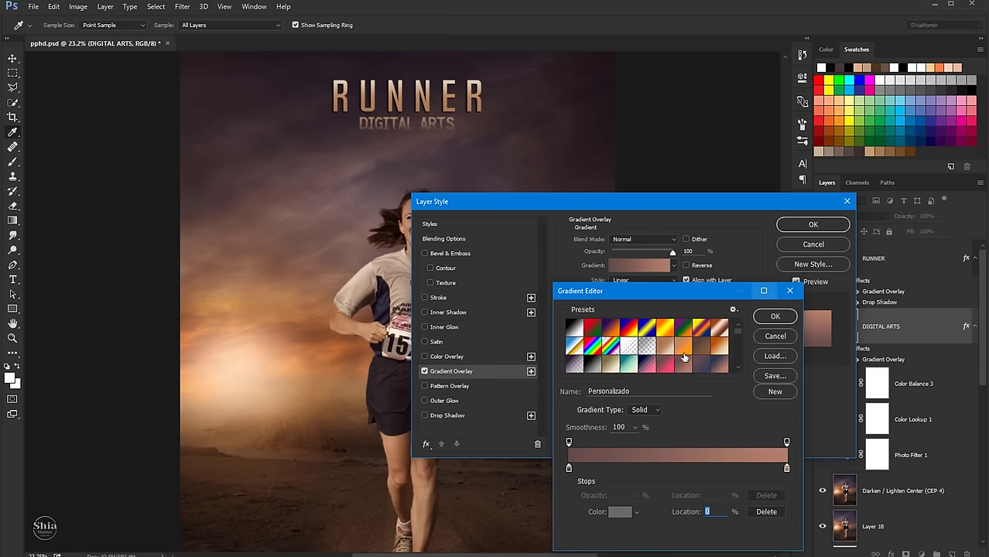
left_click(669, 346)
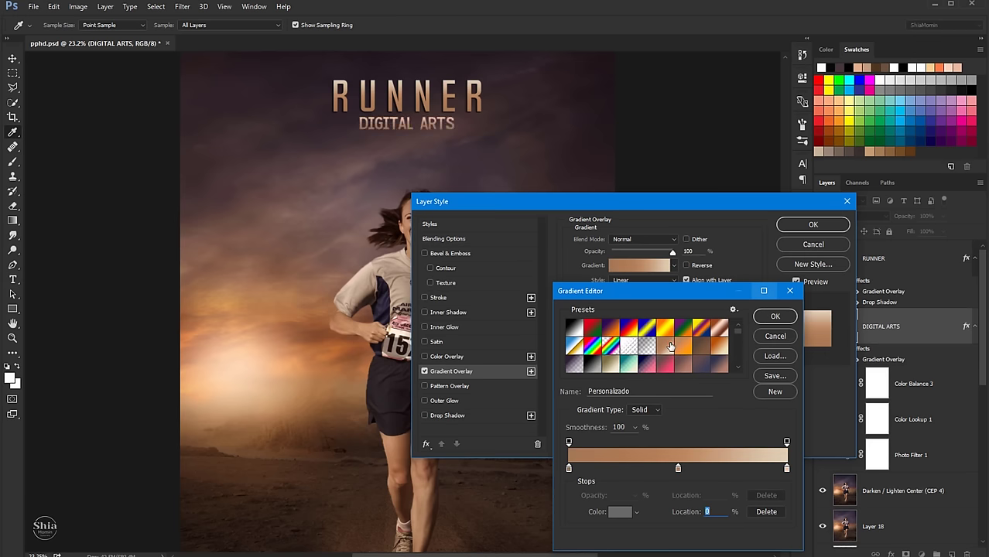
left_click(770, 334)
key("Escape")
Copy RUNNER's layer style and paste it onto the DIGITAL ARTS layer.
left_click(895, 261)
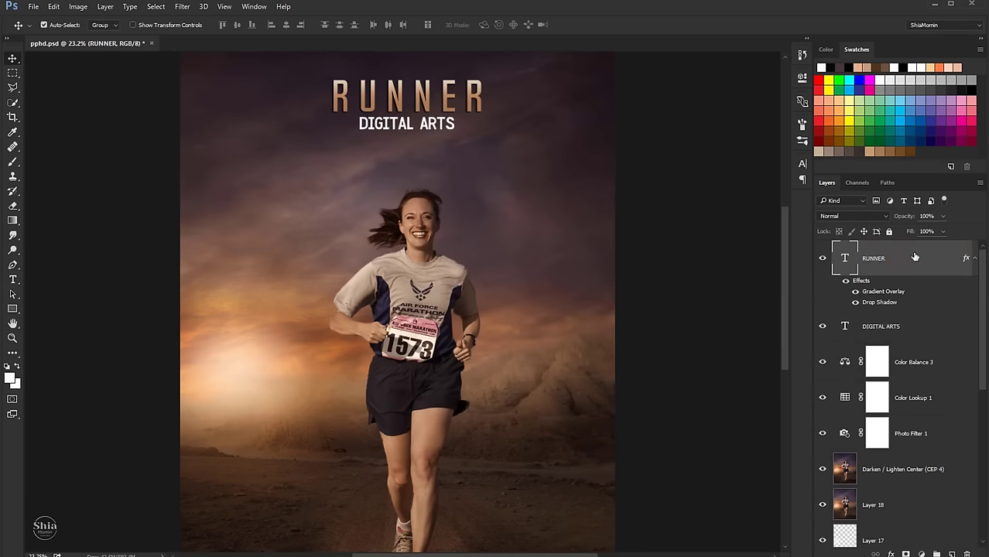
right_click(913, 257)
left_click(666, 438)
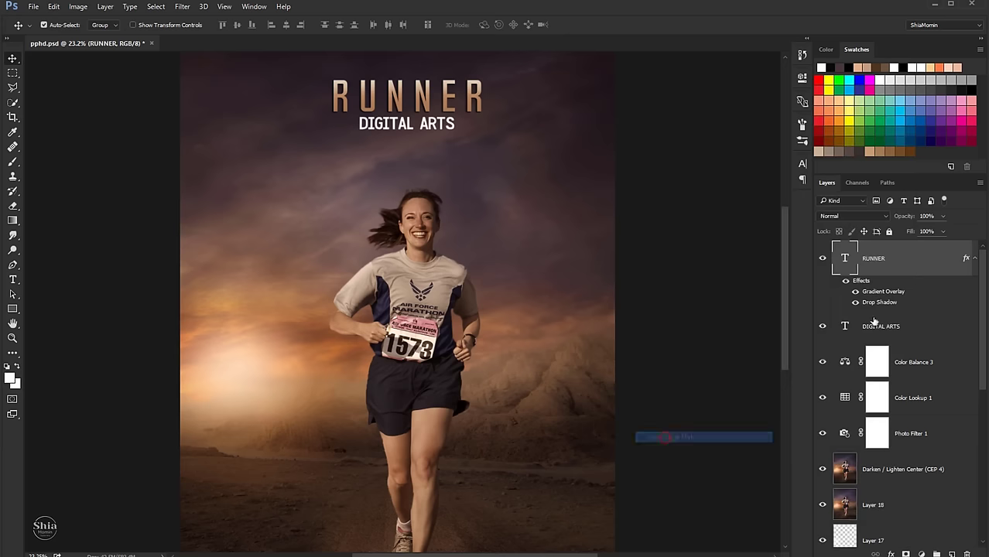
left_click(917, 325)
right_click(917, 325)
left_click(672, 441)
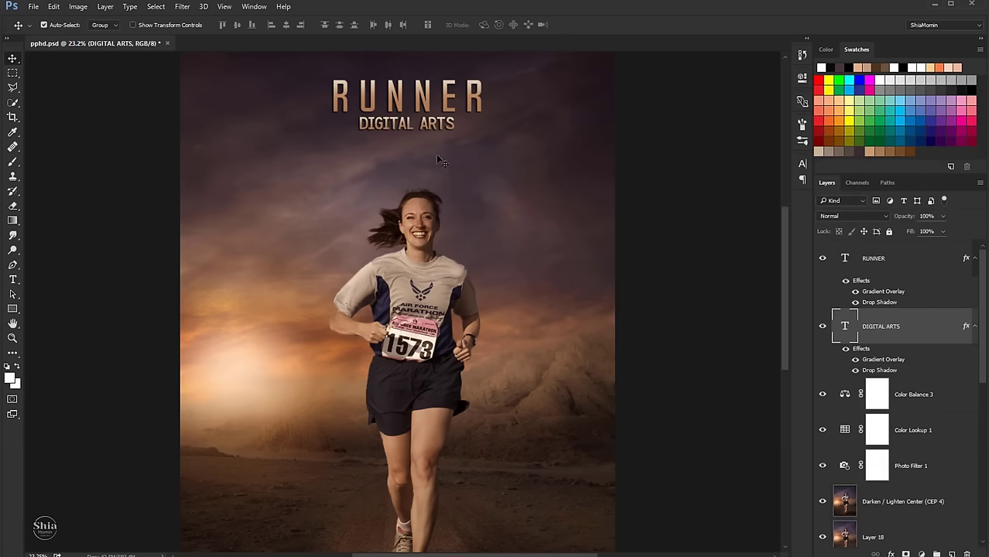
Set DIGITAL ARTS tracking to 100 and nudge it into position.
key("Down")
key("Down")
key("Down")
key("Down")
key("t")
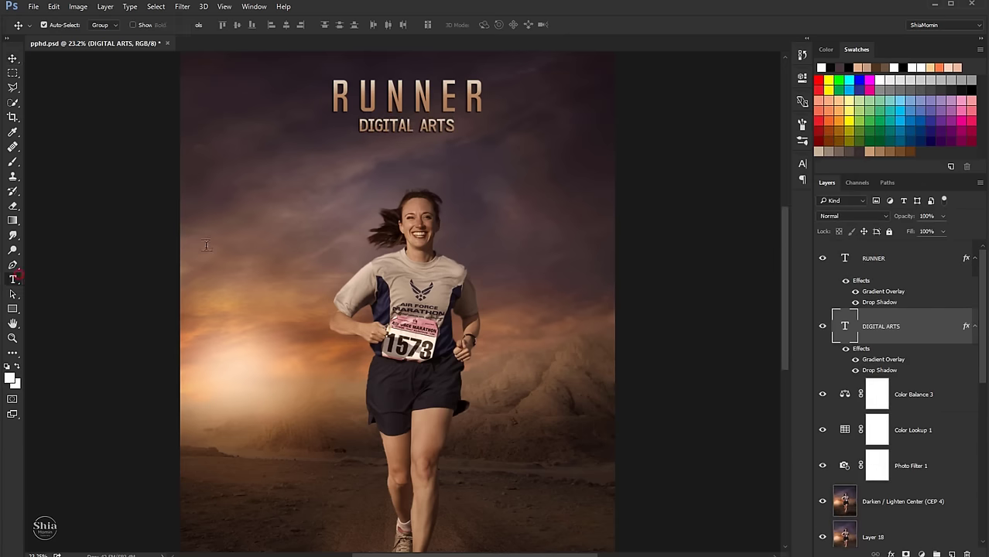
left_click_drag(454, 127, 359, 129)
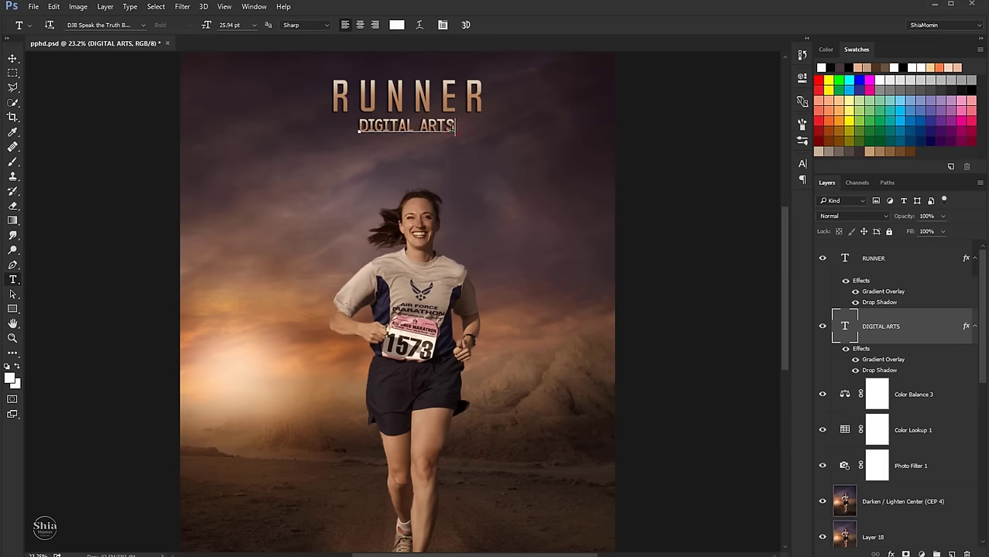
left_click(443, 26)
left_click_drag(735, 205, 738, 205)
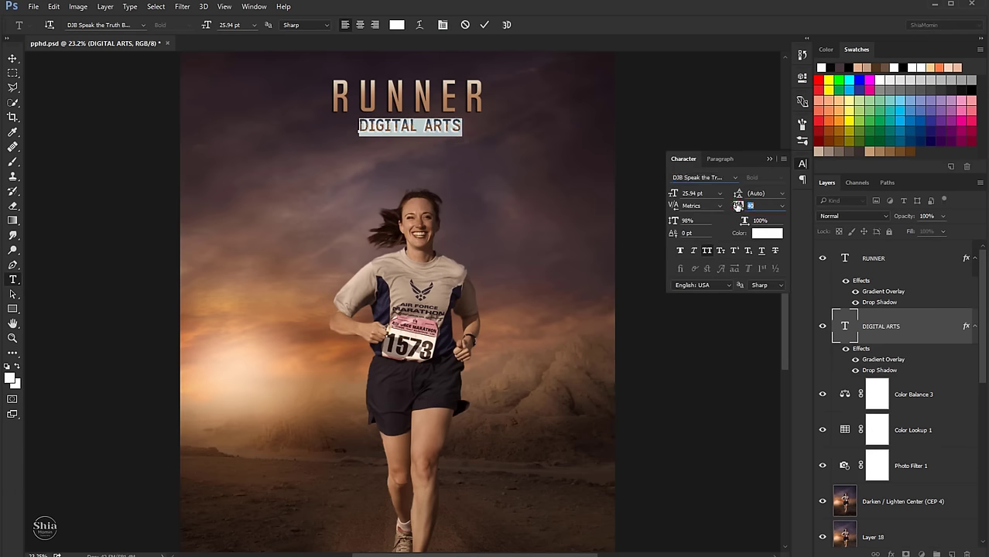
type("100")
left_click(12, 58)
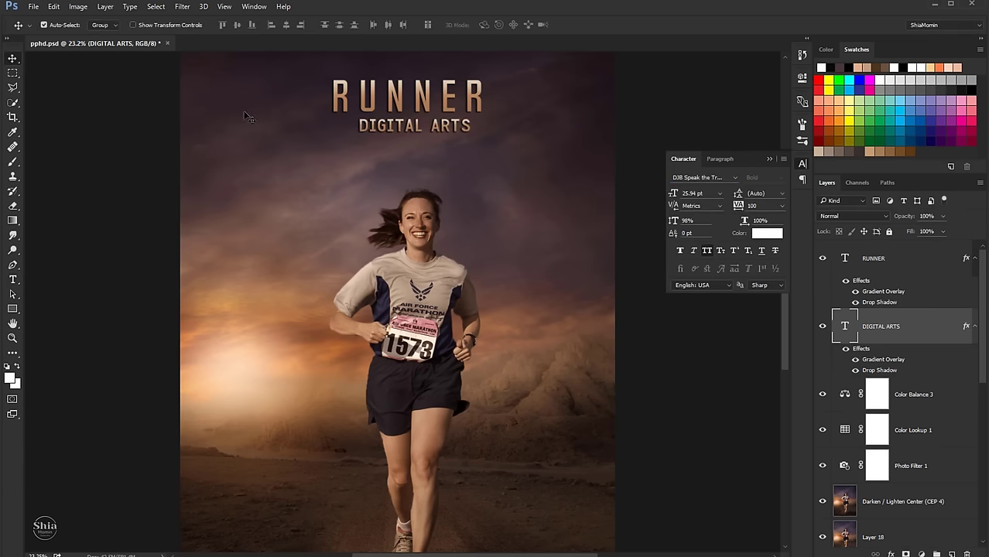
key("Left")
key("Left")
key("Up")
key("Up")
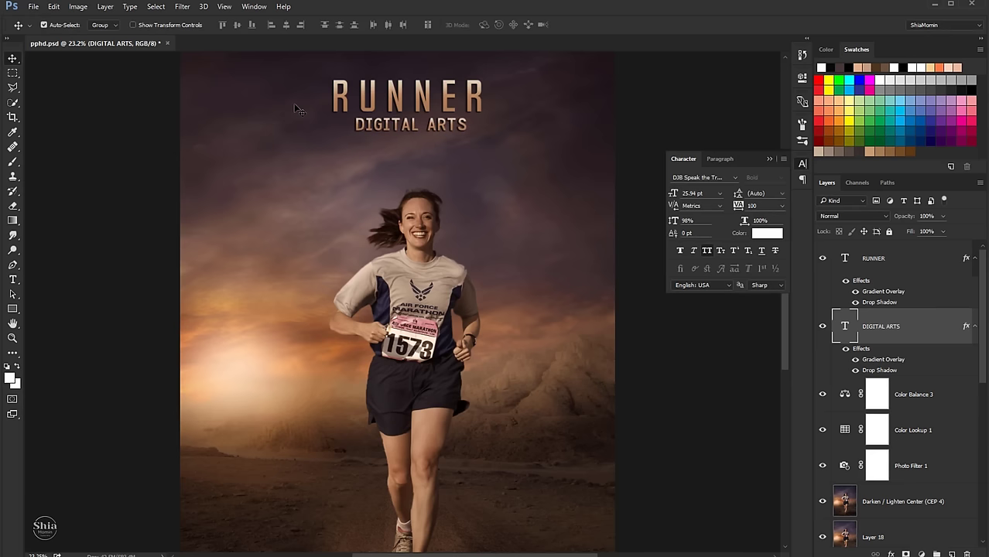
left_click(768, 158)
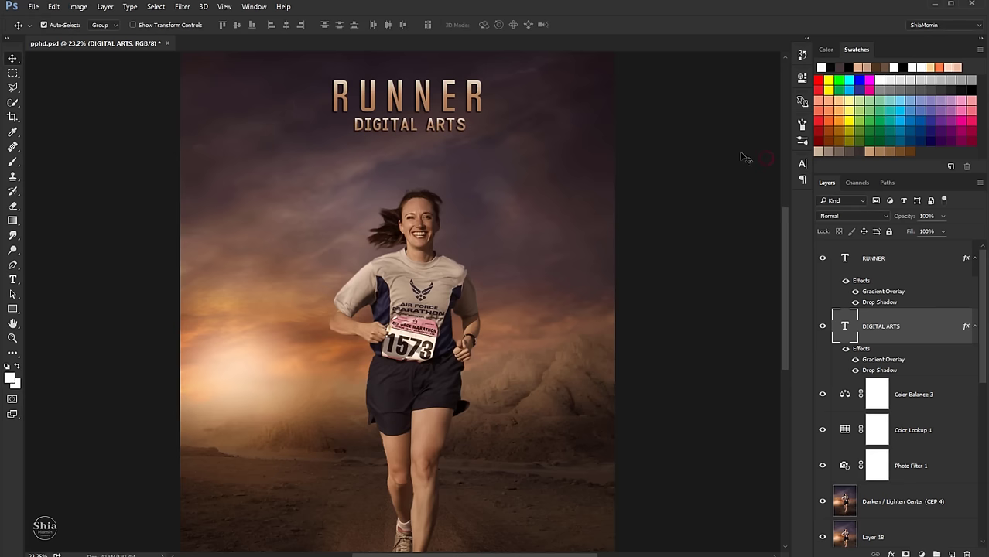
Move both RUNNER and DIGITAL ARTS down together, then fit the poster on screen.
left_click(903, 263, "shift")
key("shift+Down")
key("shift+Down")
key("shift+Down")
key("shift+Down")
key("shift+Down")
key("shift+Down")
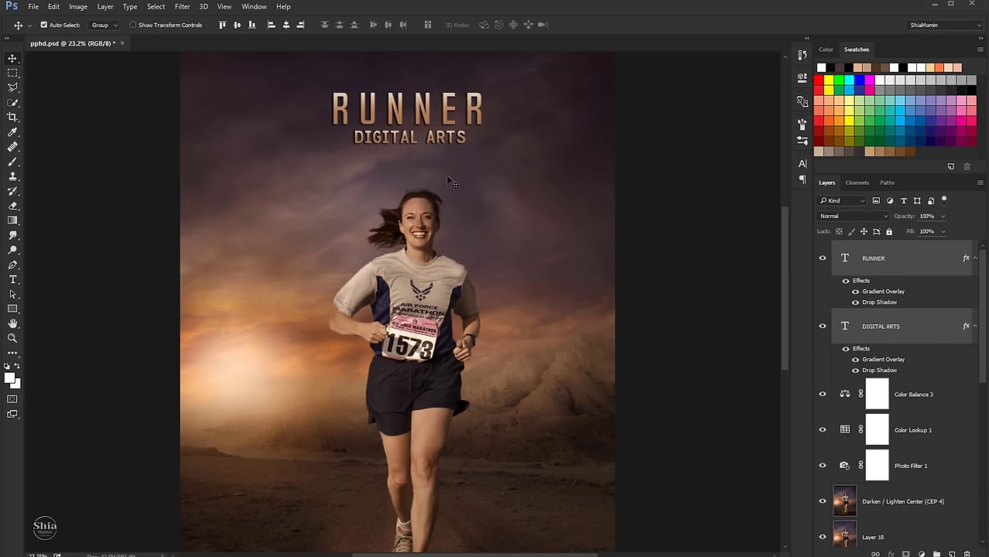
key("shift+Down")
key("shift+Down")
key("shift+Down")
key("shift+Down")
key("shift+Down")
key("shift+Down")
left_click(668, 230)
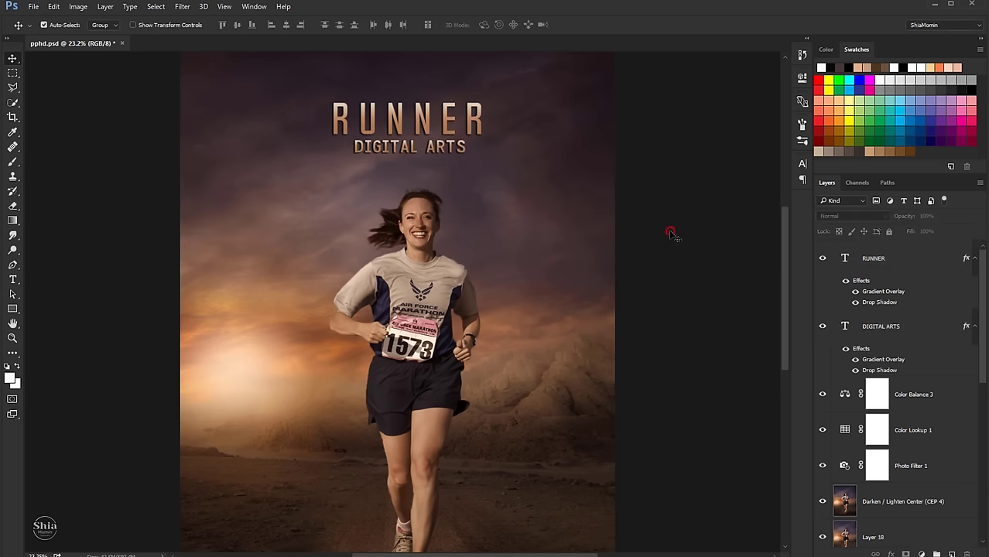
key("ctrl+0")
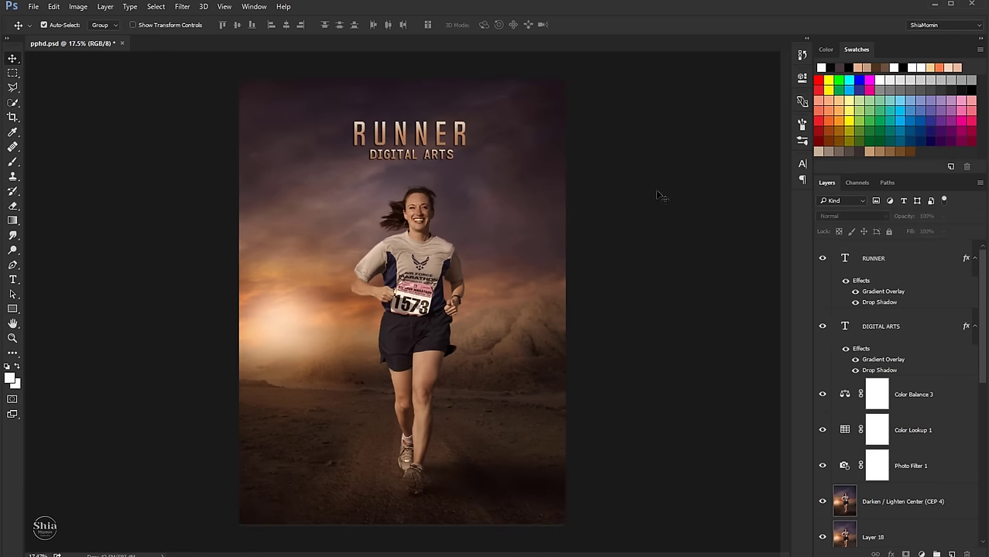
left_click(910, 264)
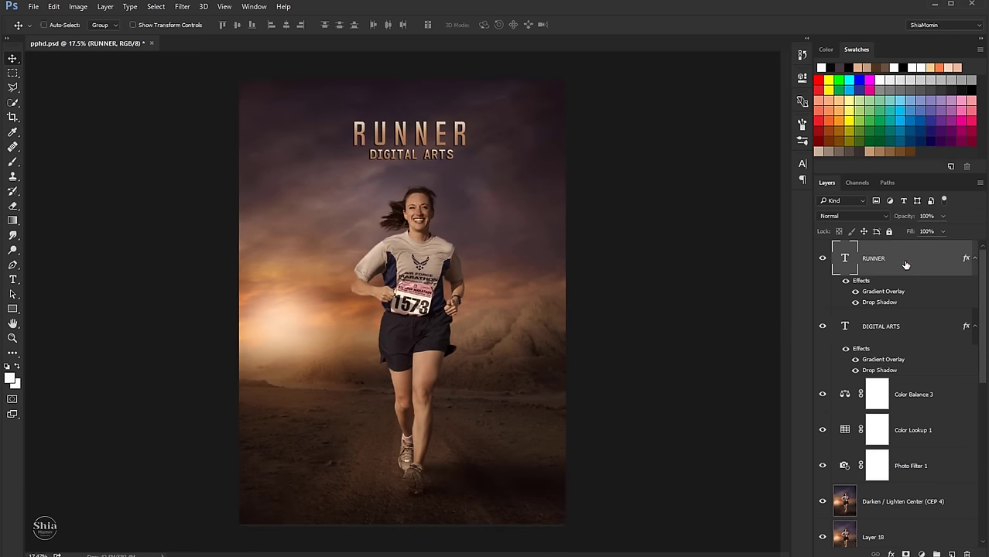
Stamp all visible layers into a new layer, duplicate it, and set the copy to Linear Light.
key("ctrl+shift+alt+e")
key("ctrl+j")
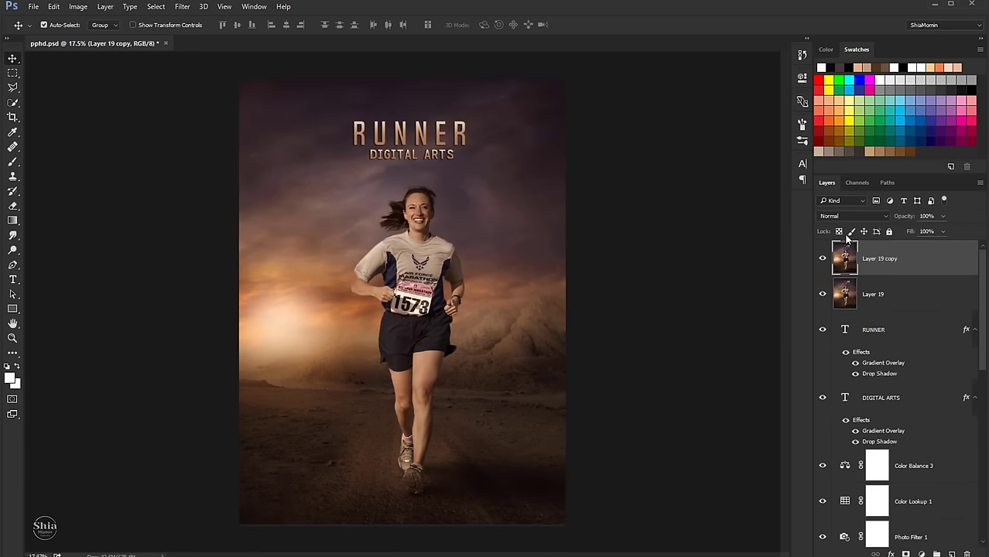
left_click(851, 215)
left_click(851, 355)
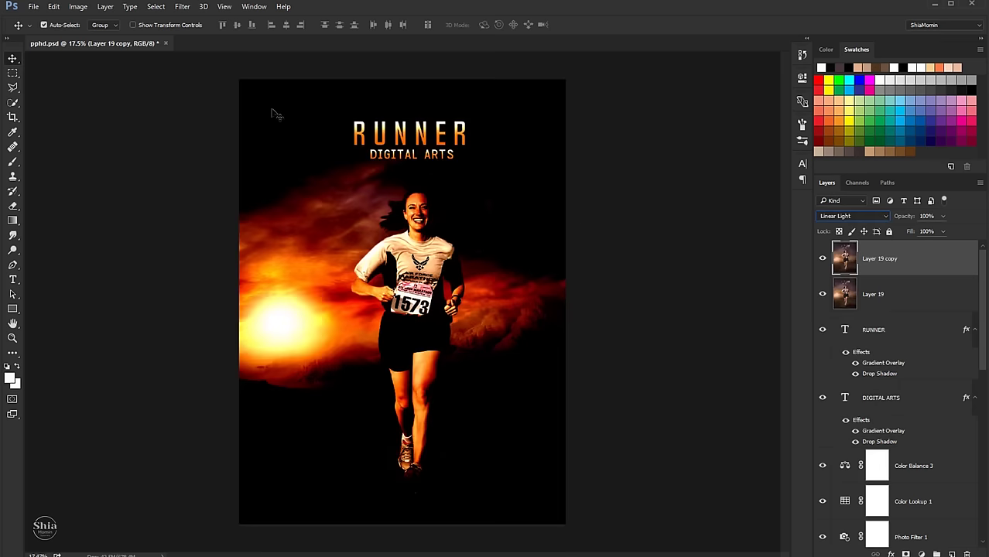
Lower the Linear Light copy's opacity to 8%.
scroll(781, 321, "down", 1)
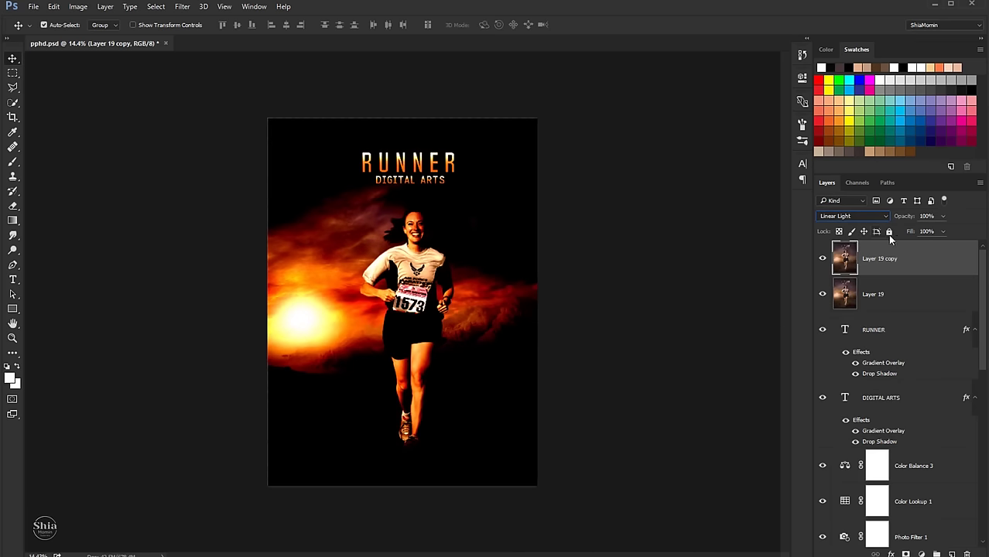
left_click_drag(920, 232, 894, 232)
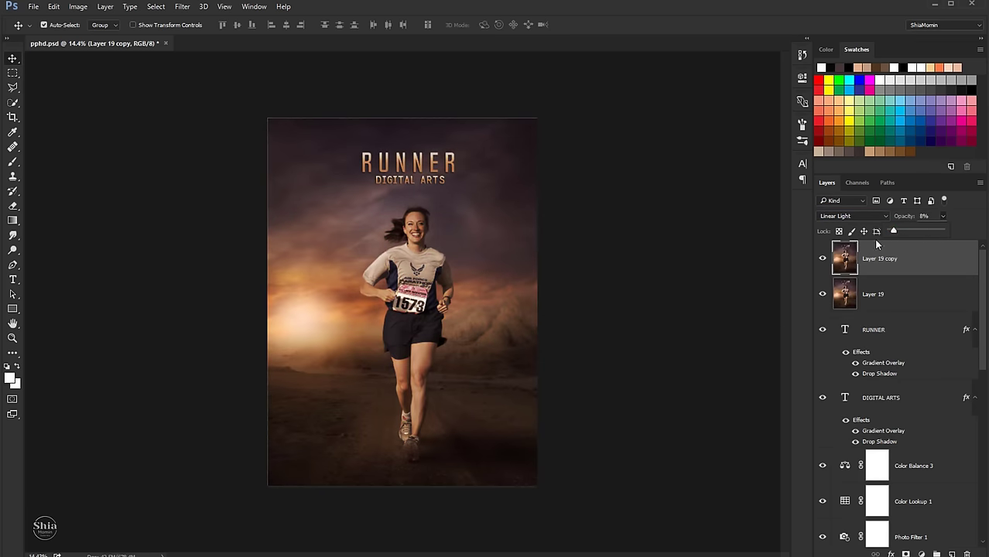
left_click(823, 259)
scroll(438, 124, "up", 5)
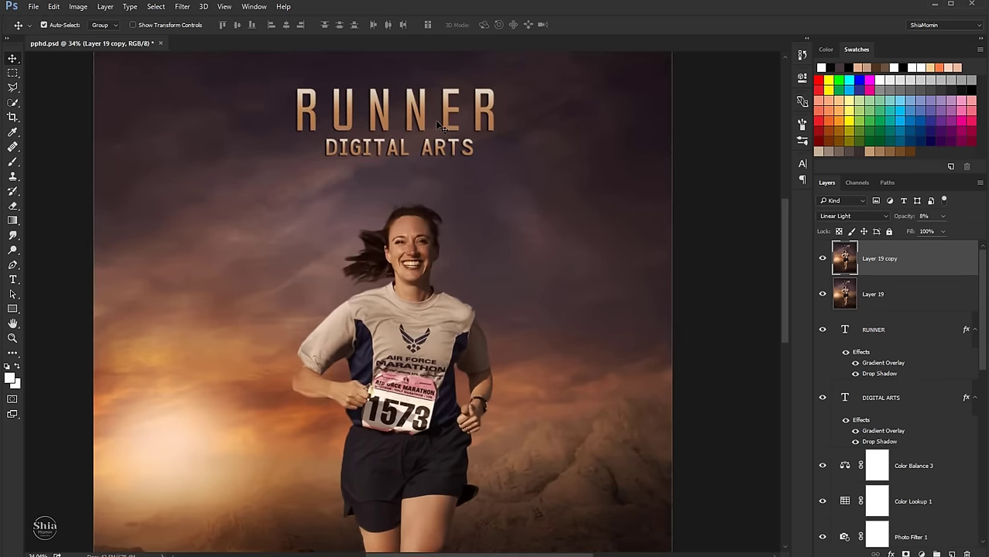
scroll(438, 124, "up", 1)
scroll(438, 124, "down", 2)
scroll(438, 128, "down", 2)
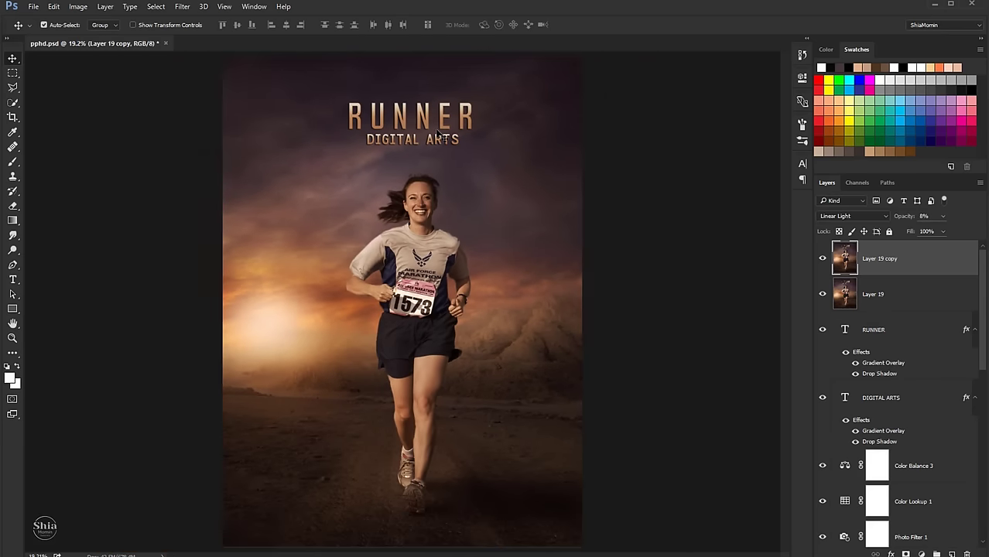